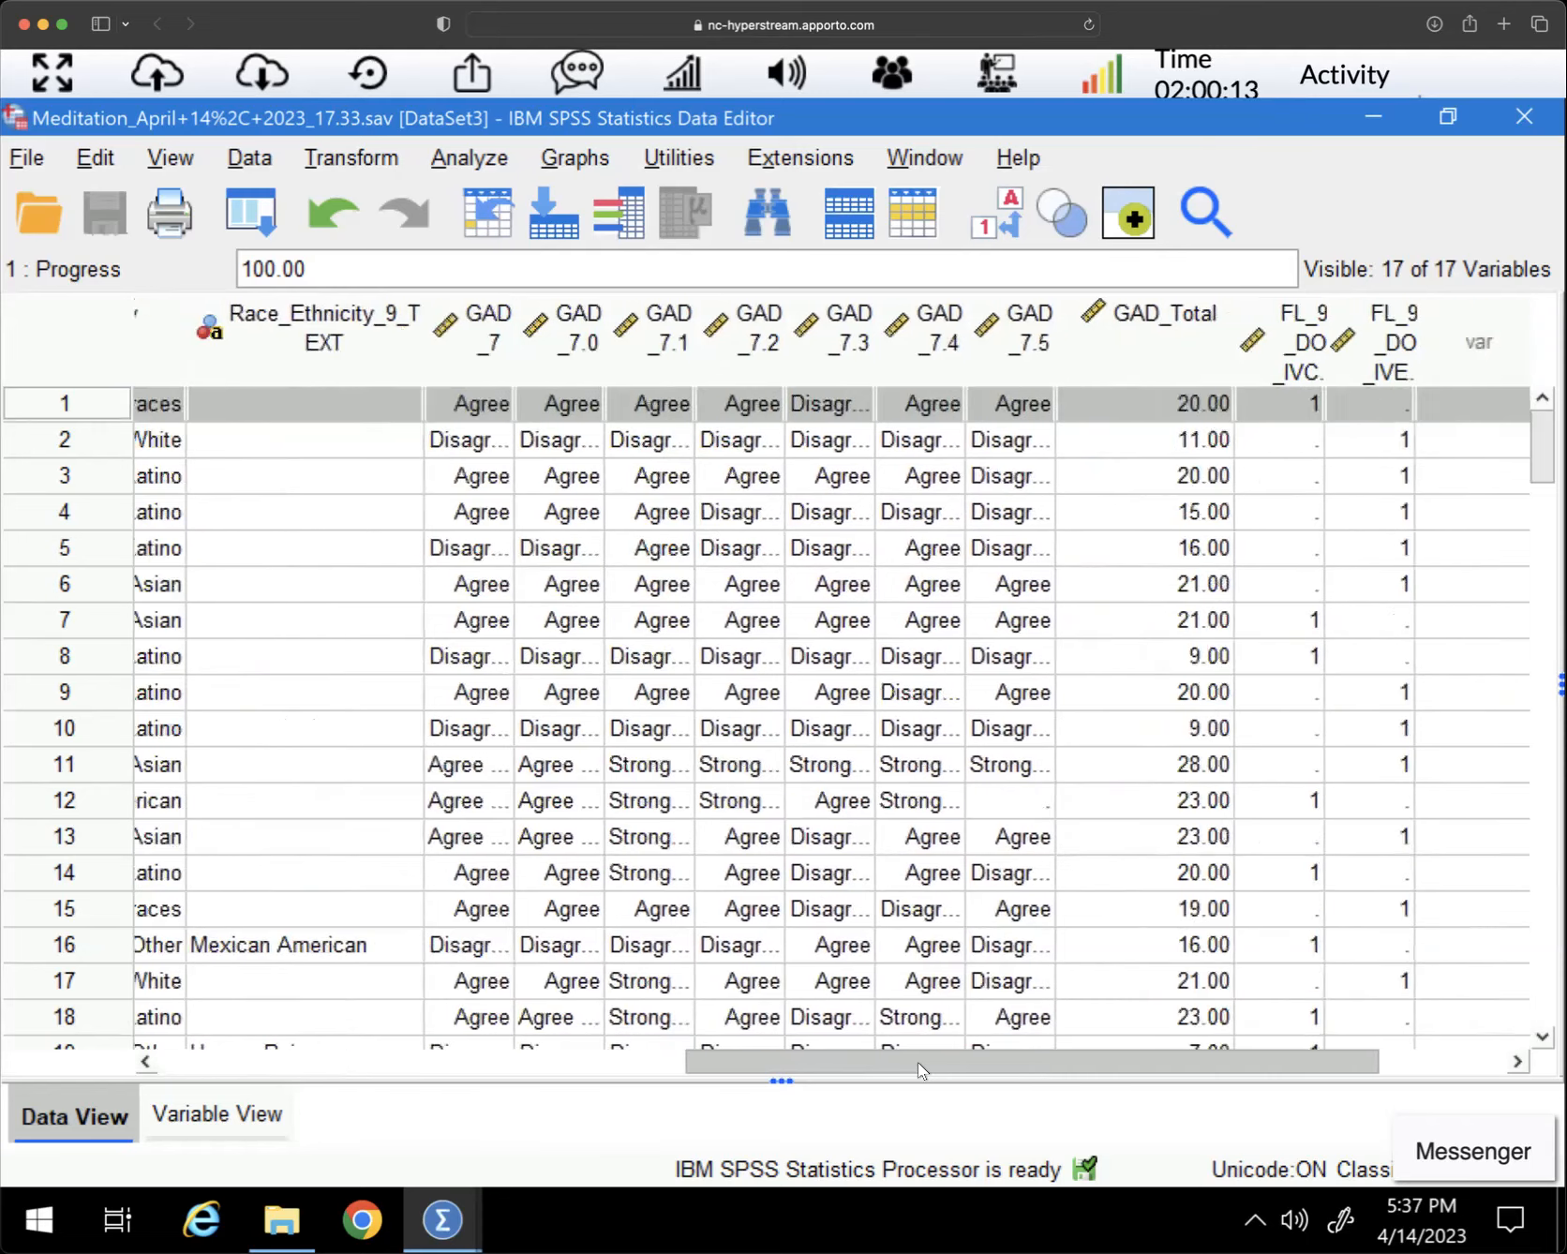
# Examine the seven GAD item columns against GAD_Total, focusing on case 12's item responses and total
pyautogui.moveTo(475, 349); pyautogui.dragTo(1029, 347)
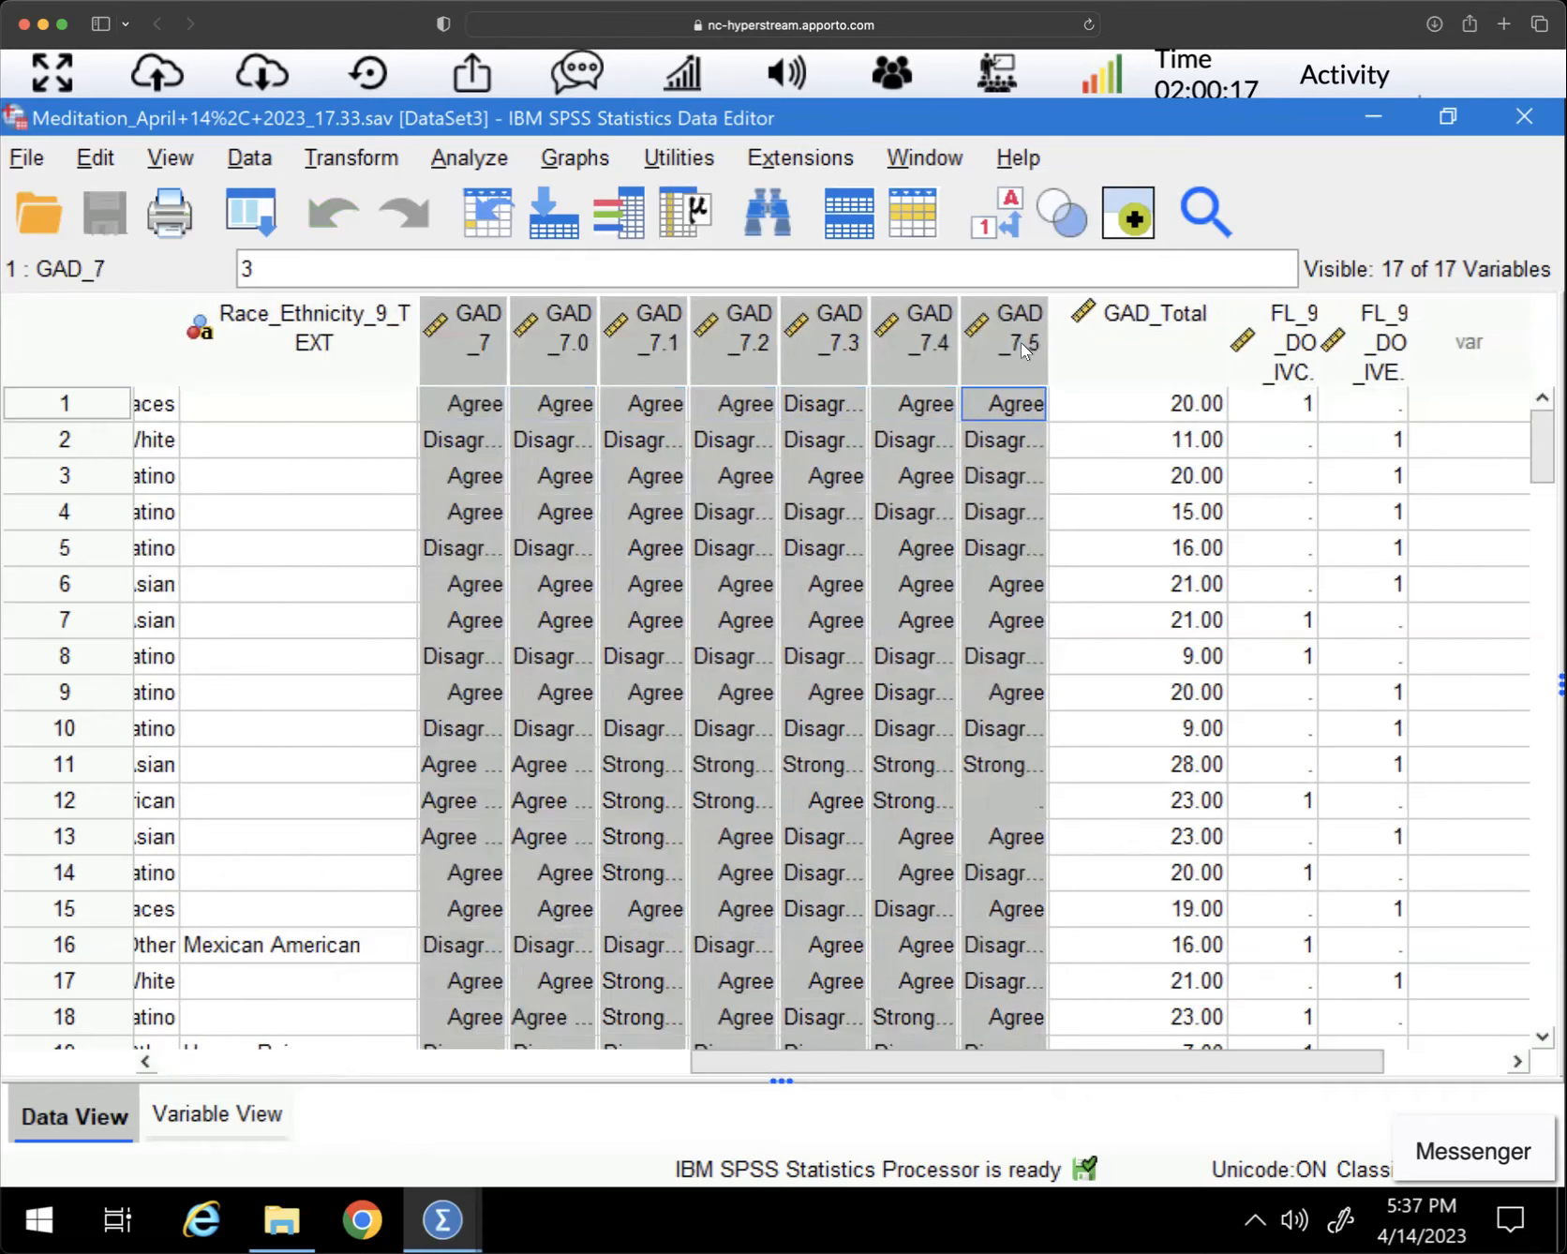
pyautogui.click(1128, 340)
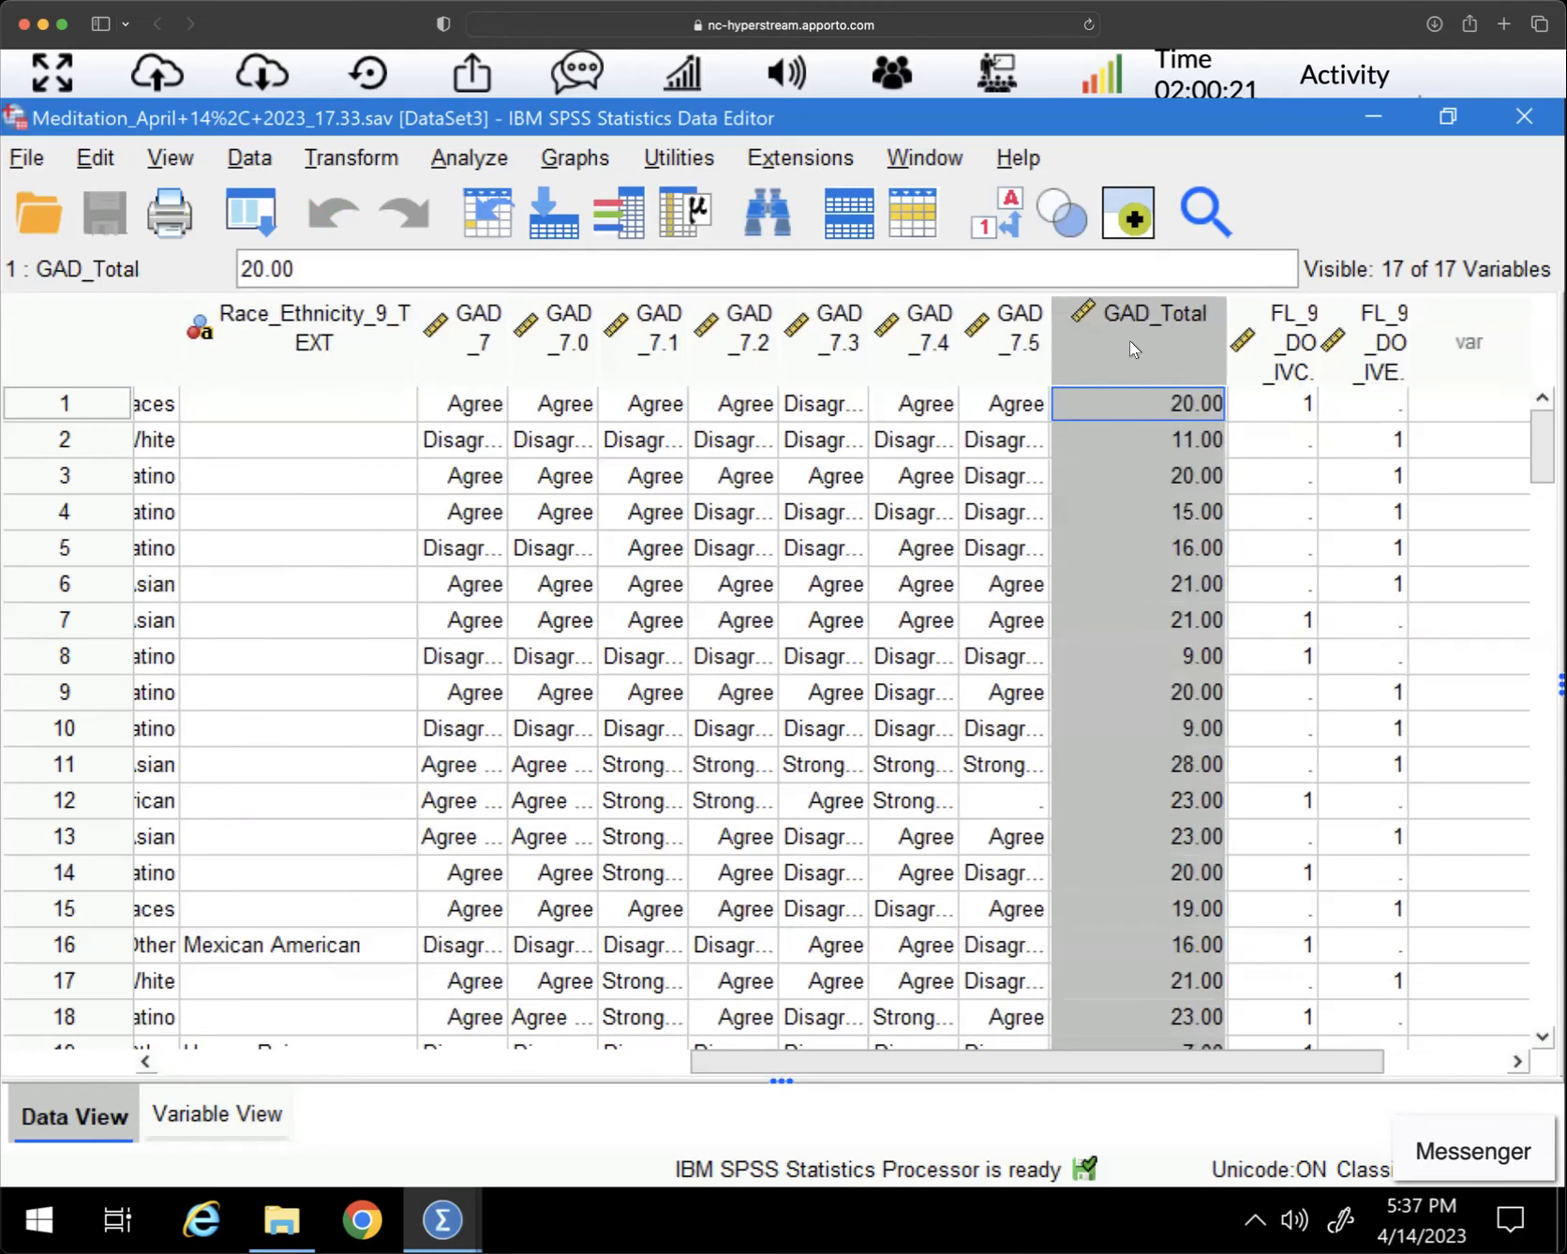
pyautogui.click(1112, 802)
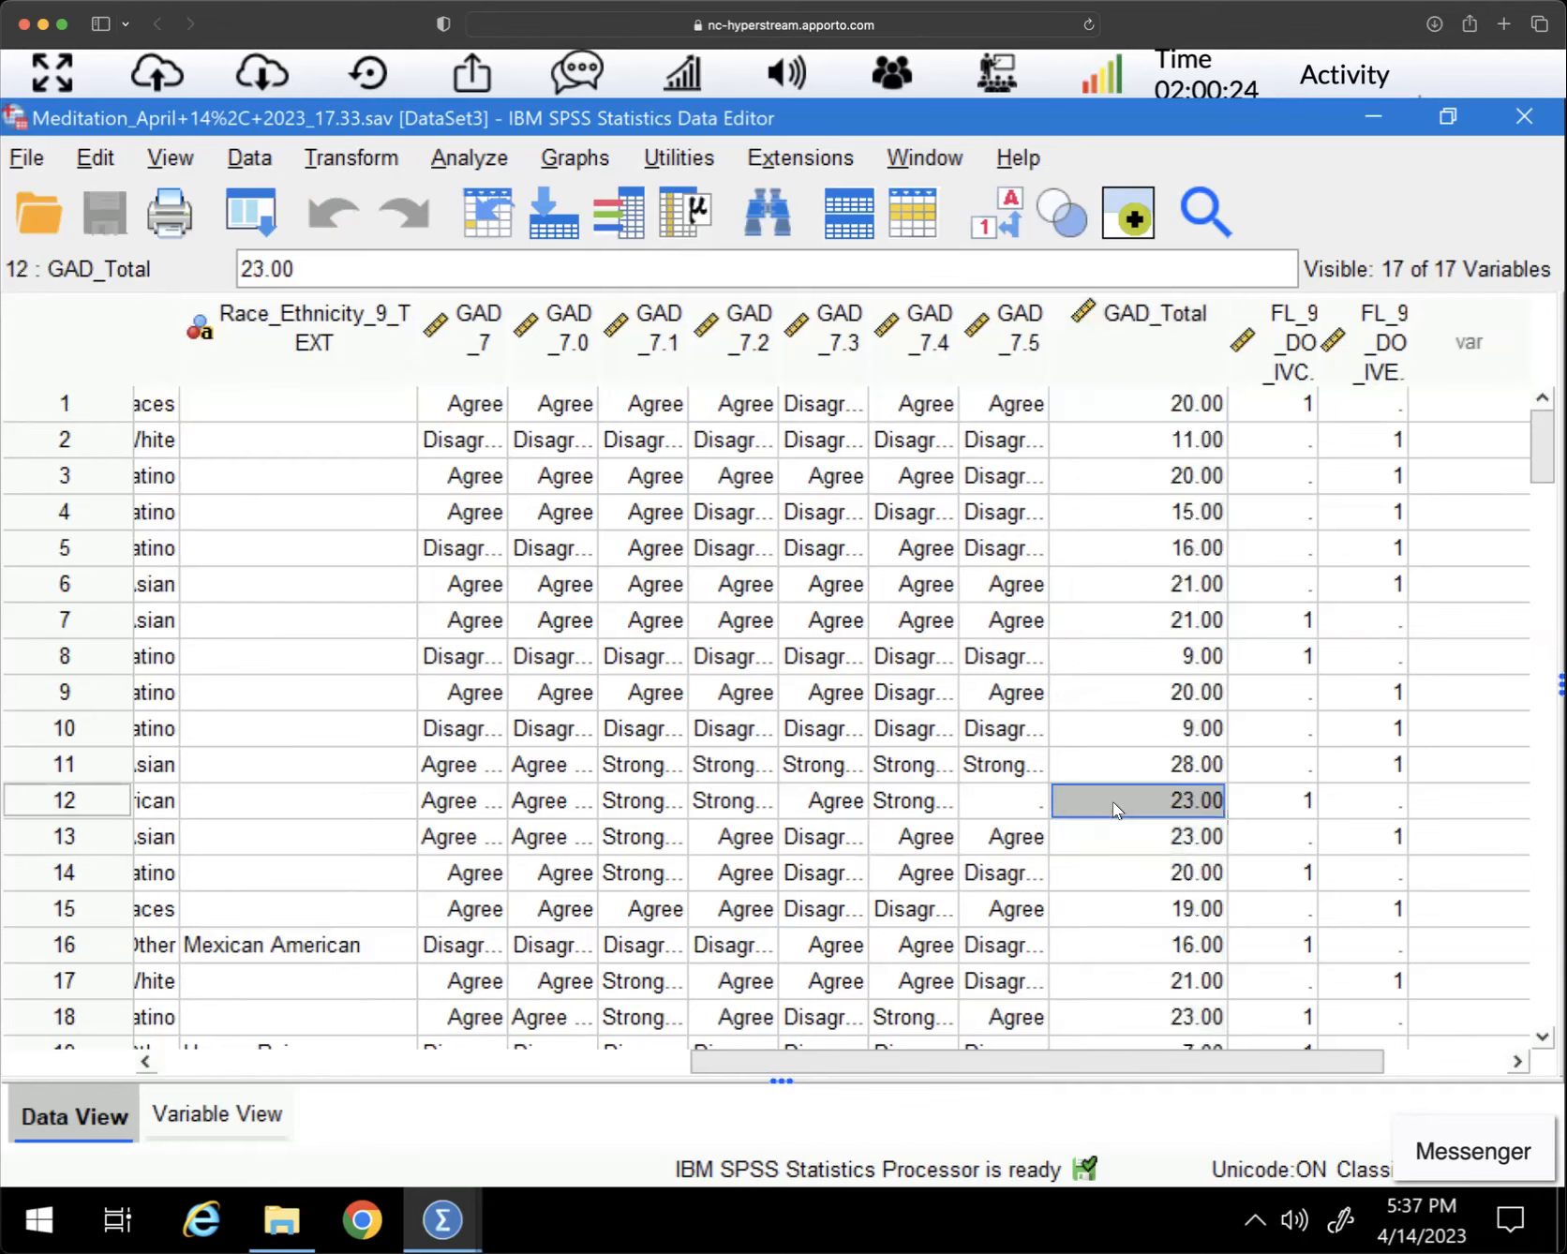
pyautogui.click(1004, 802)
pyautogui.doubleClick(1024, 806)
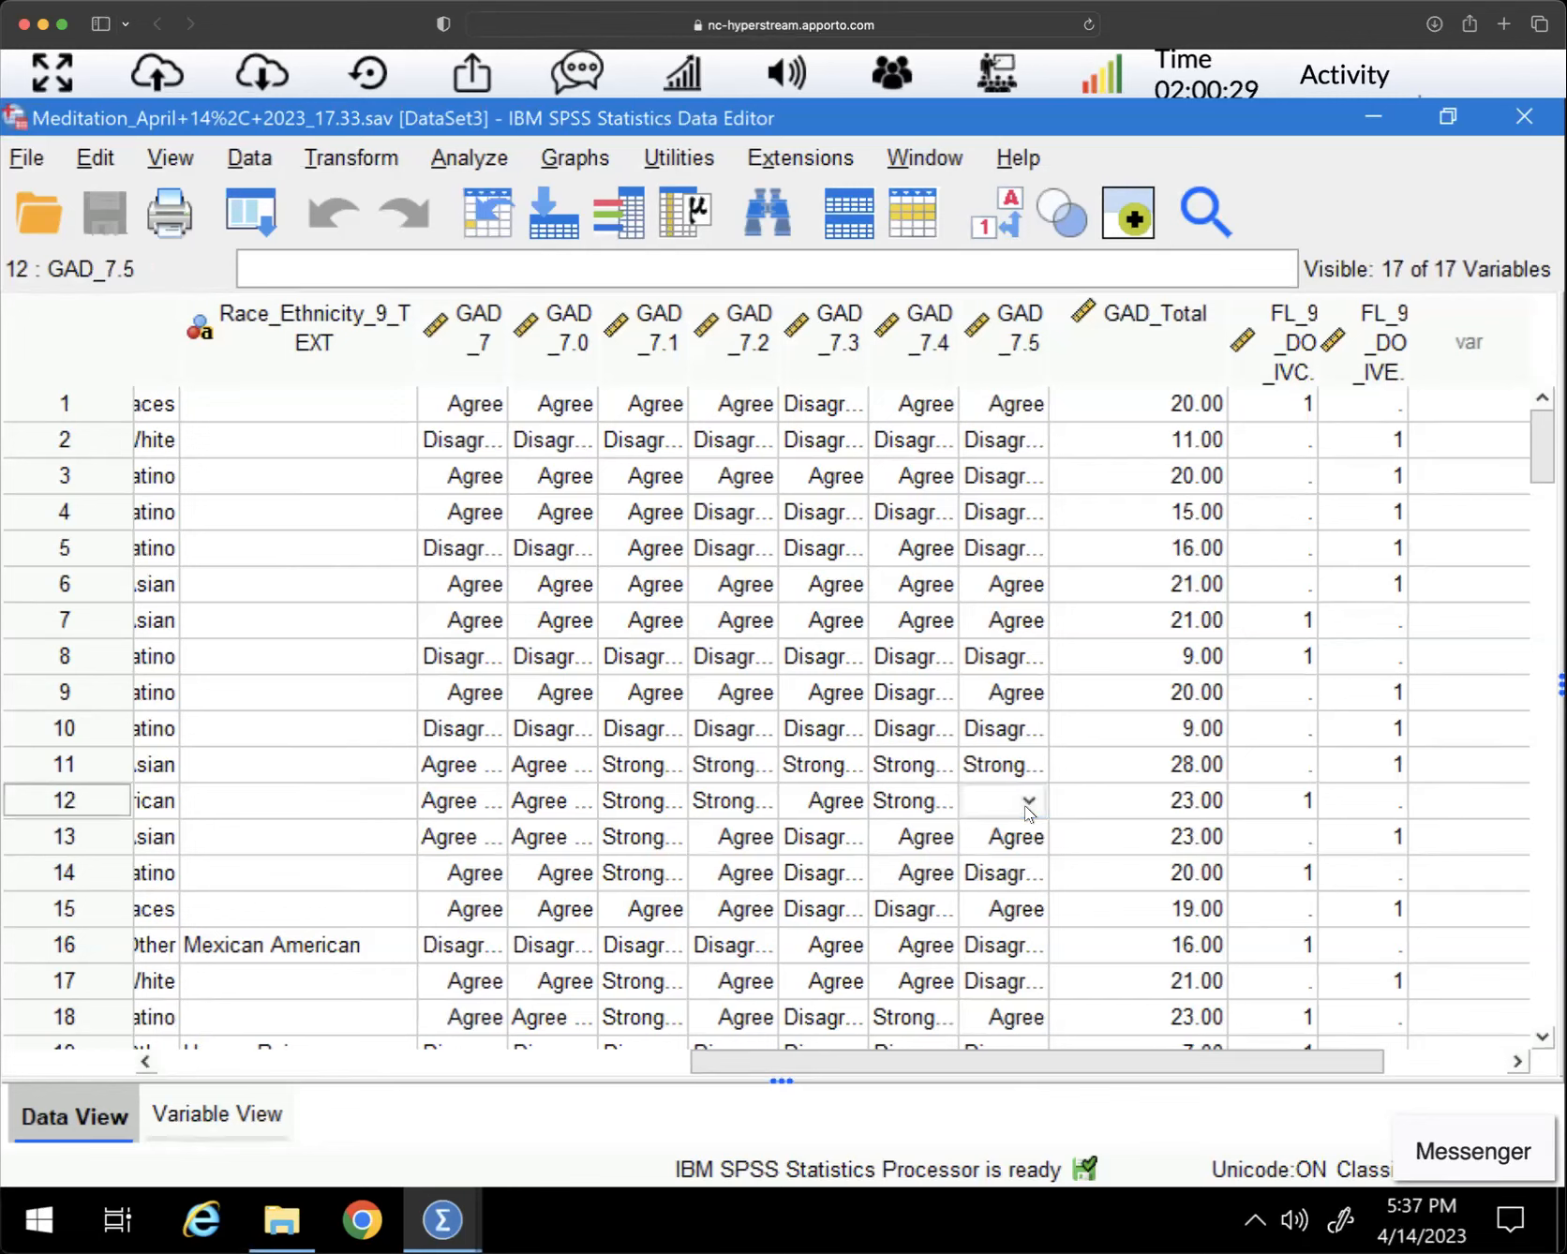
pyautogui.click(1085, 418)
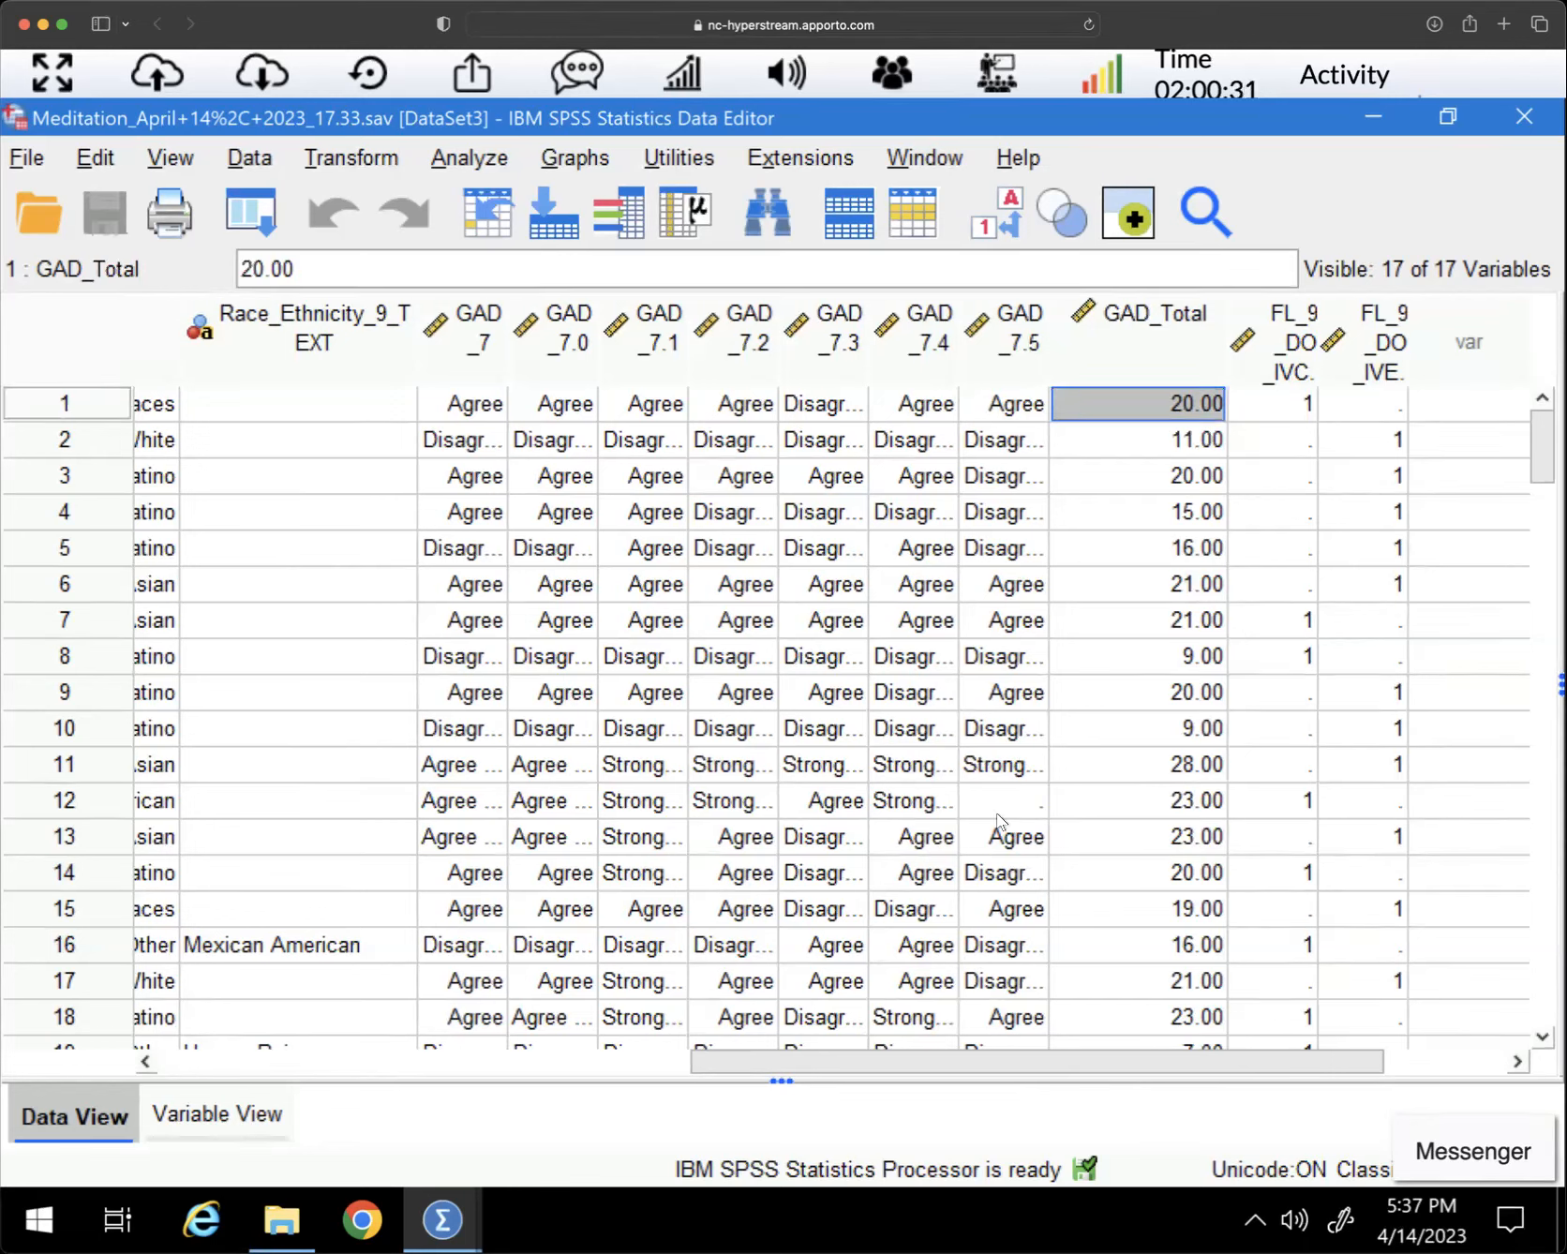
pyautogui.click(1021, 803)
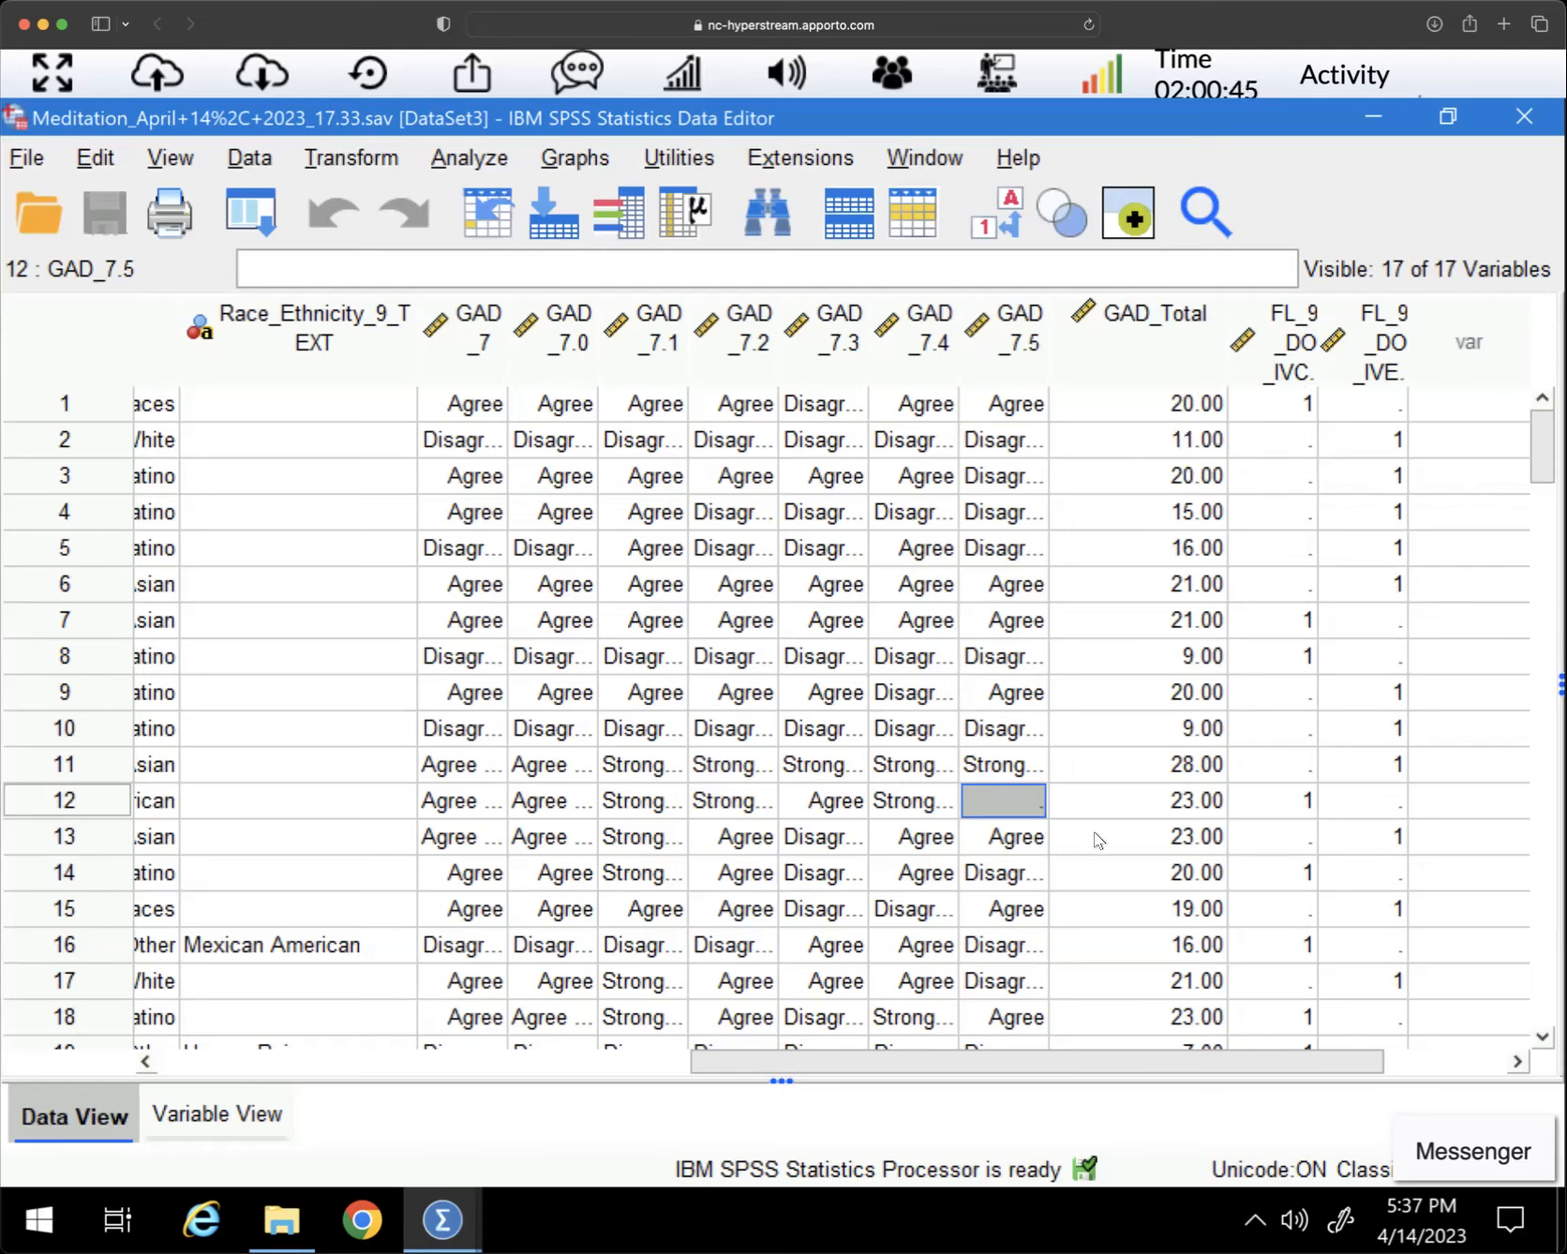
pyautogui.click(1141, 804)
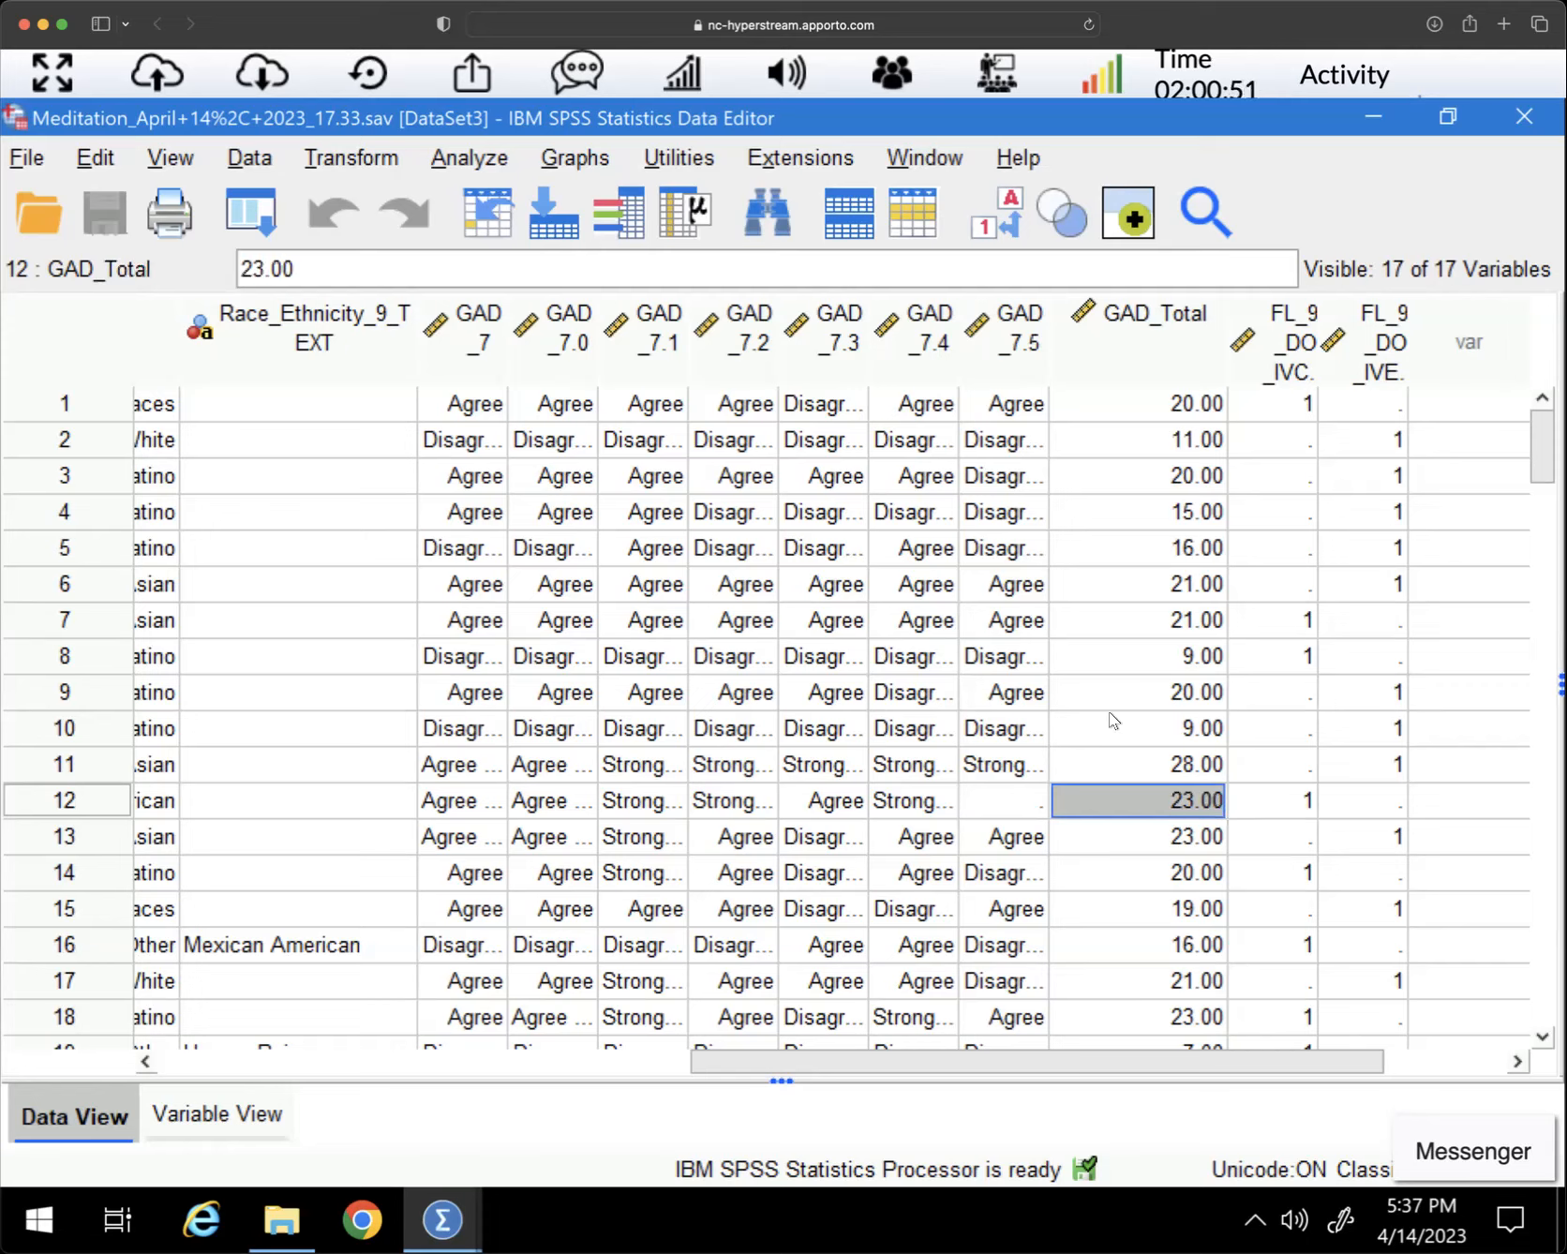
pyautogui.click(1004, 802)
pyautogui.moveTo(448, 806); pyautogui.dragTo(988, 806)
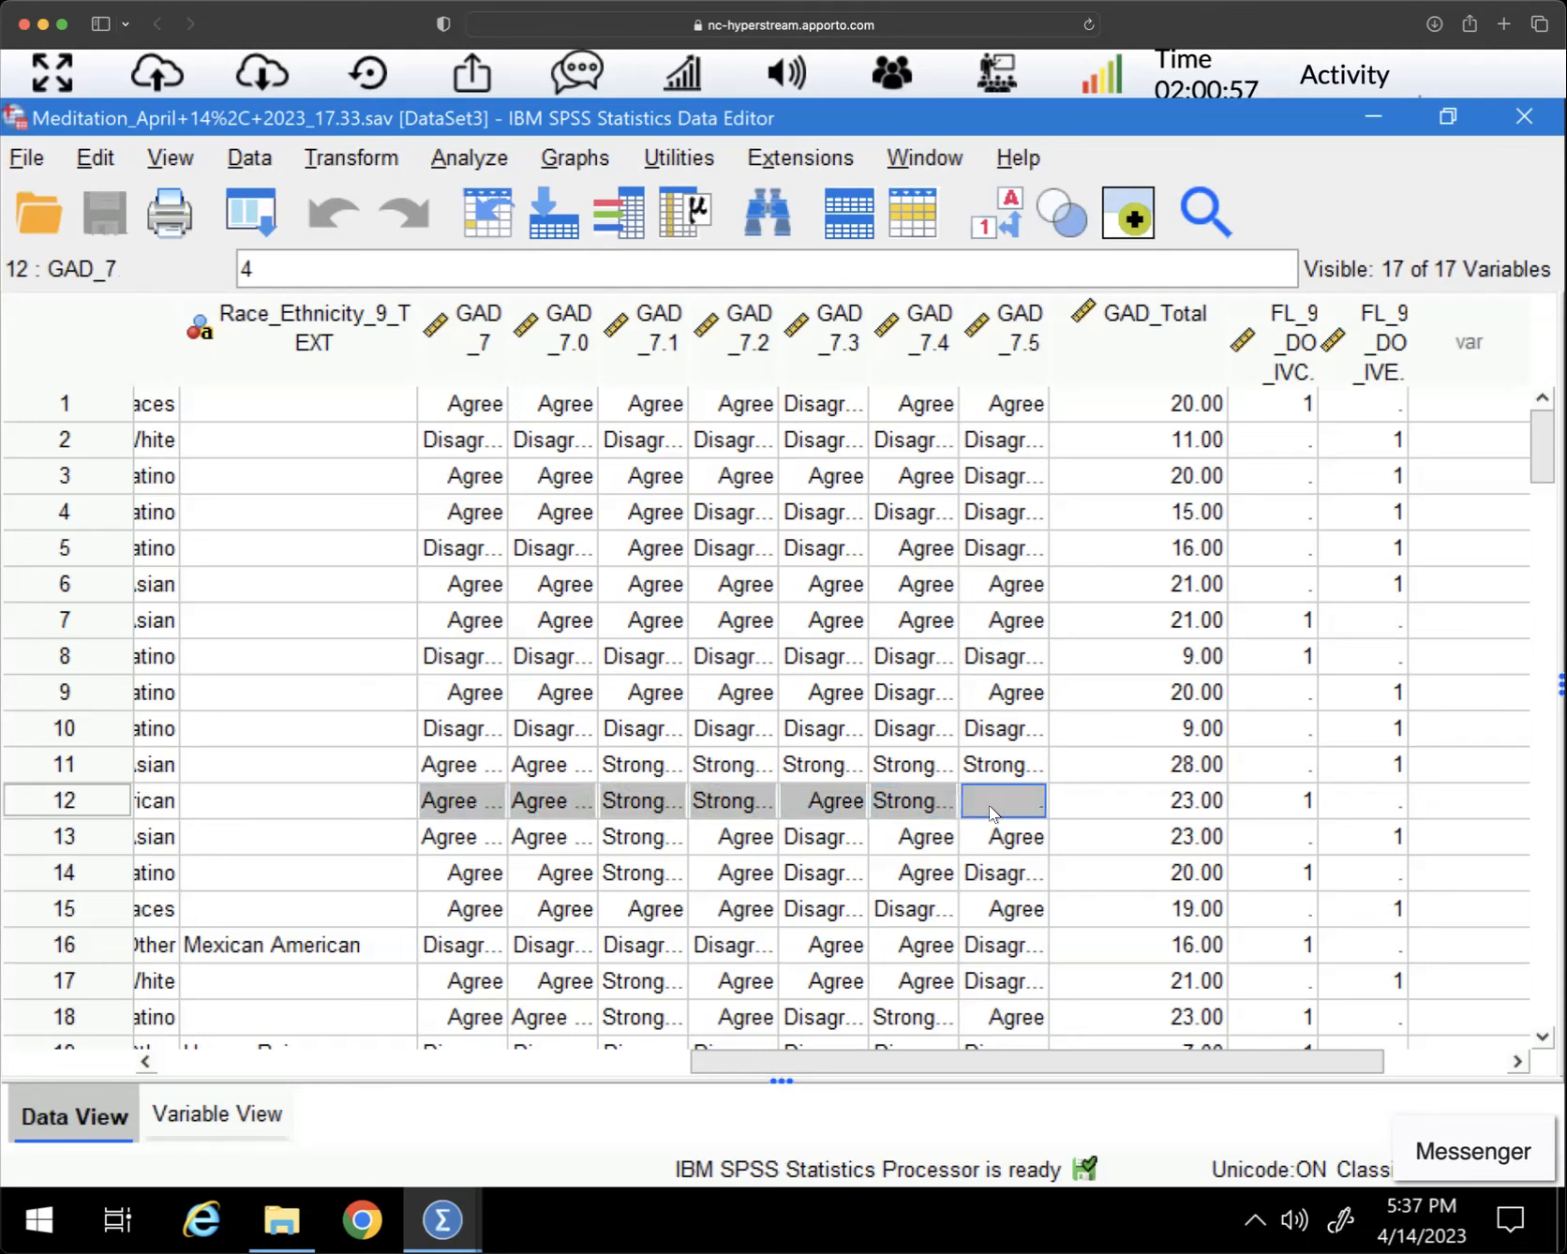
# Clear the GAD_Total value for case 12
pyautogui.press('Right')
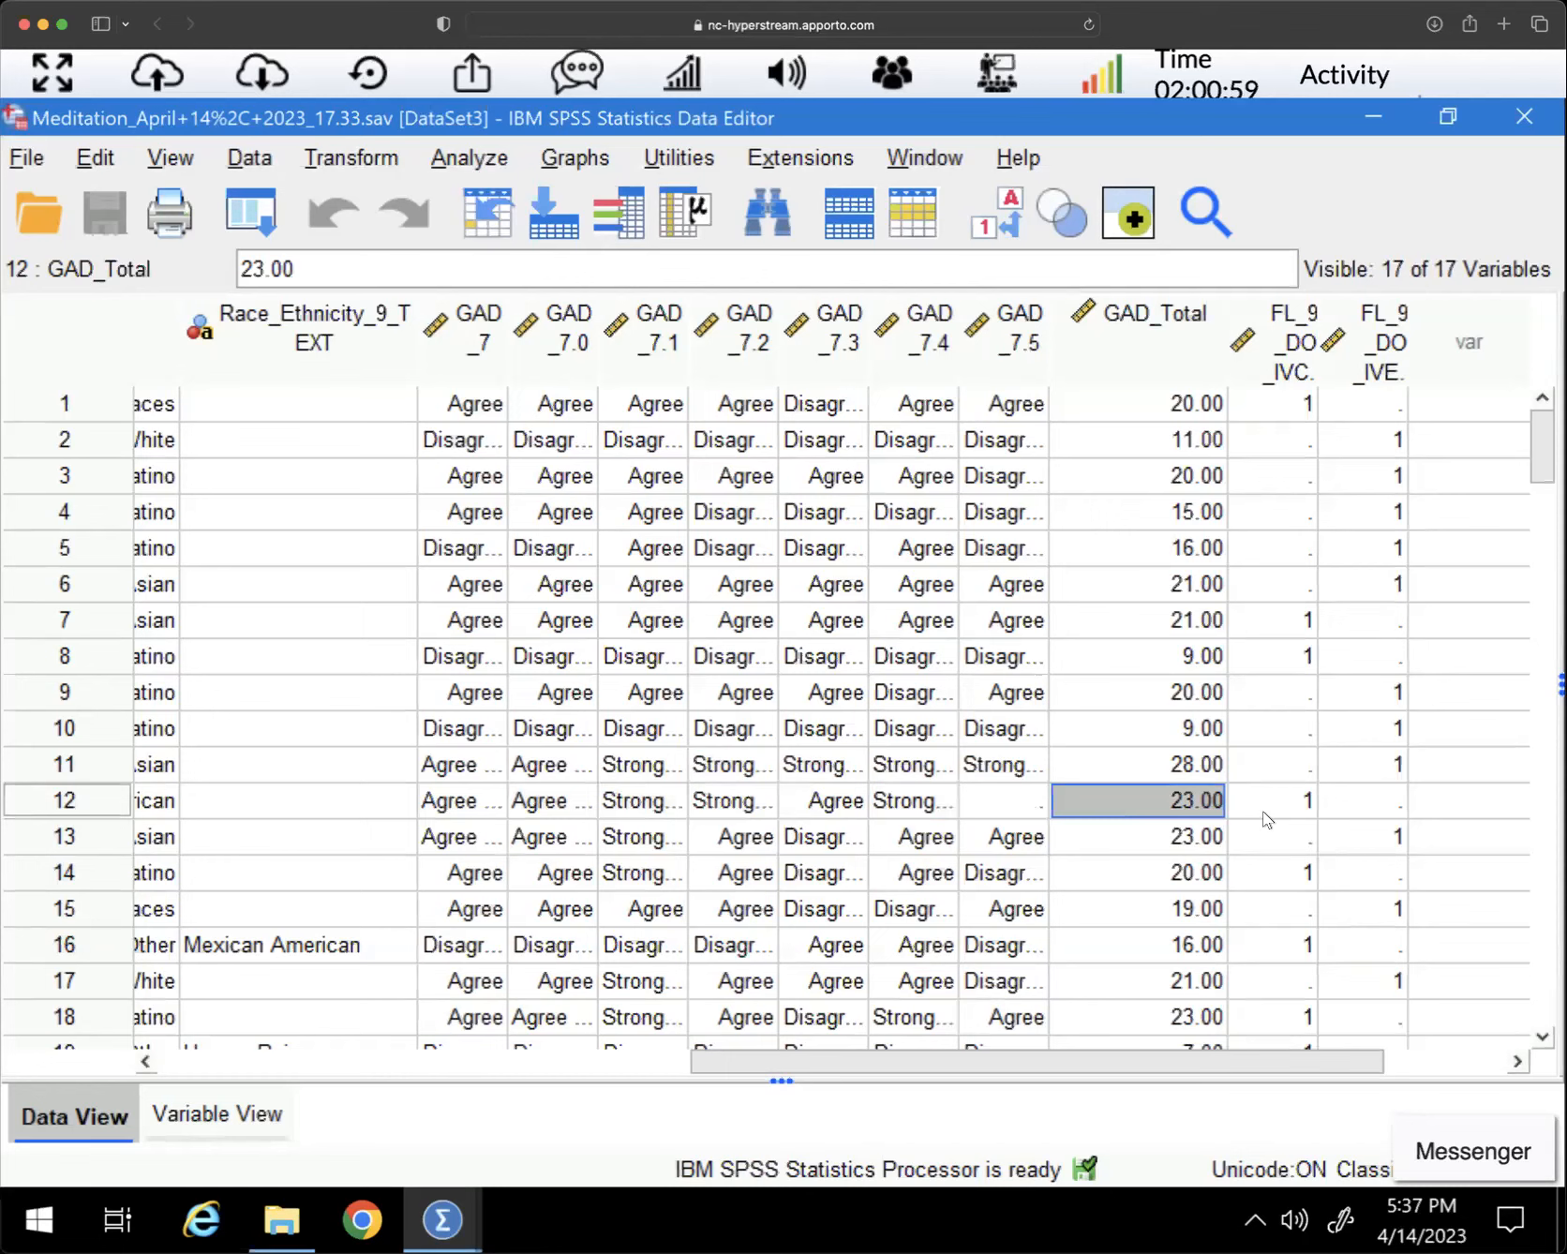
pyautogui.press('Delete')
pyautogui.click(1124, 763)
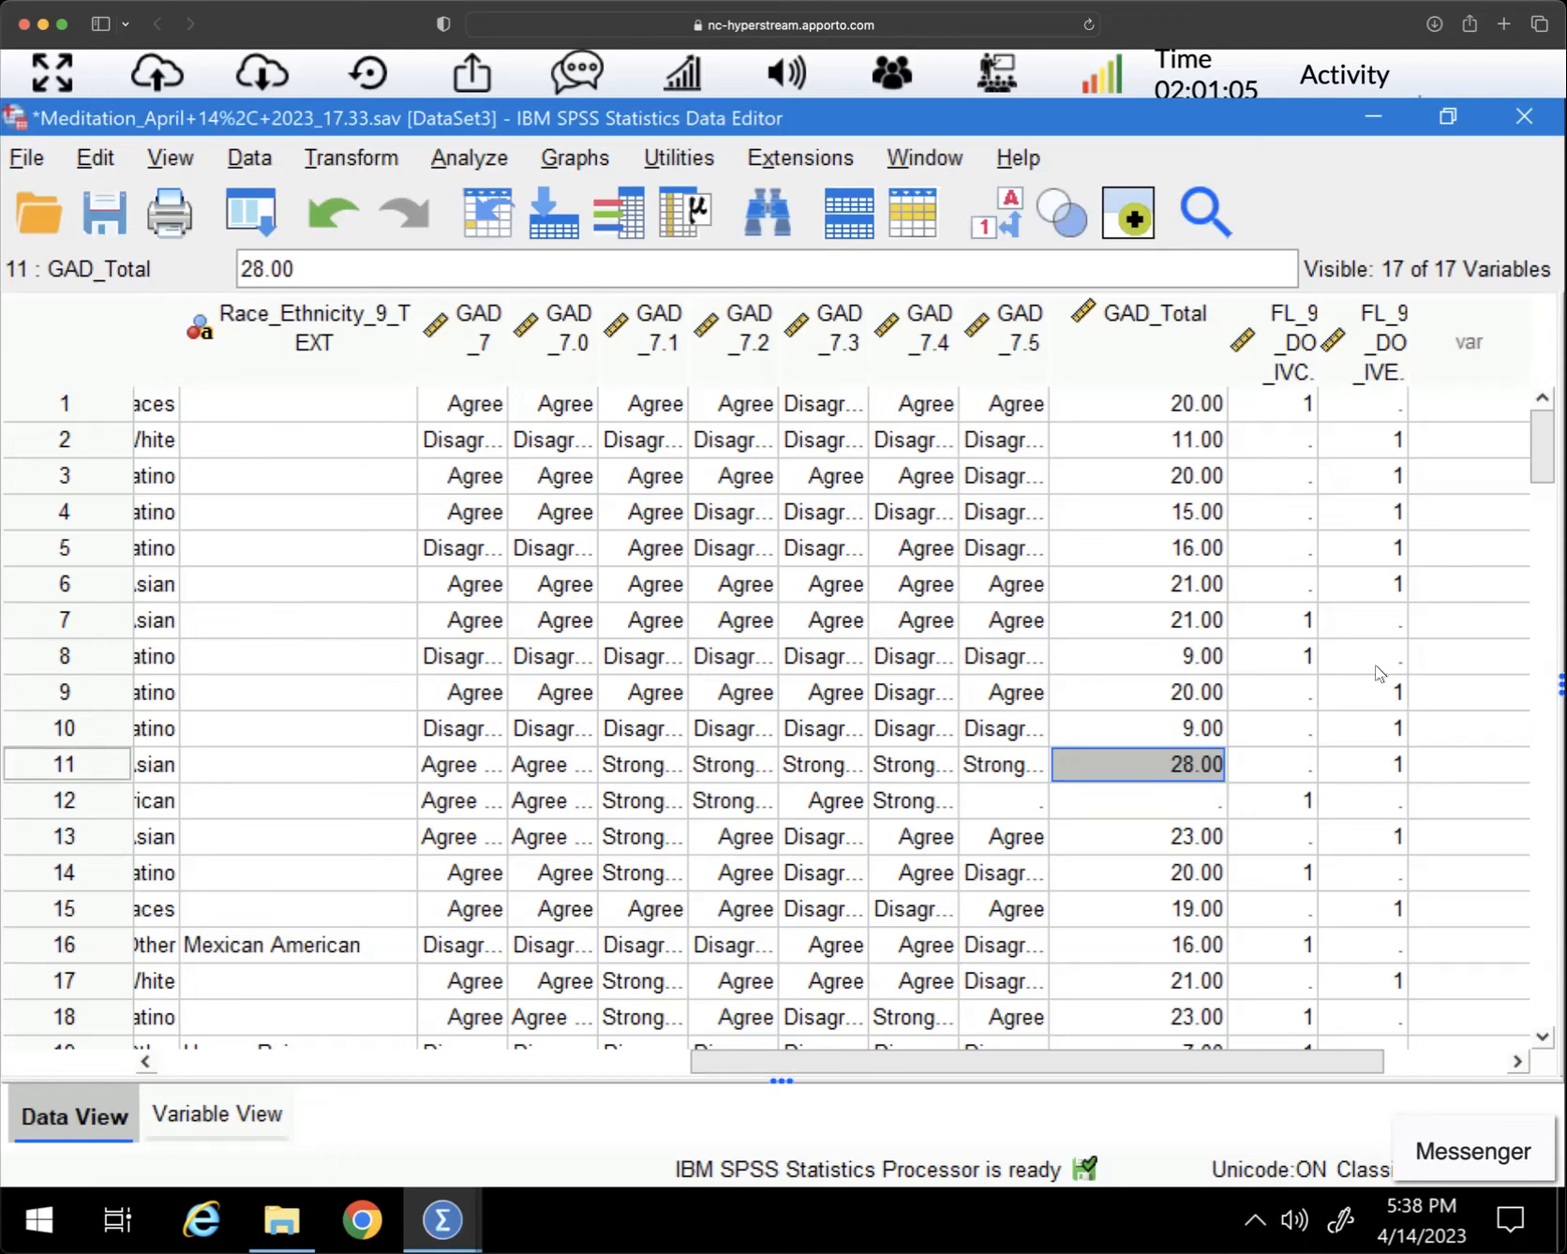
# Review the remaining cases for missing GAD item responses and compare them with GAD_Total, including cases 52, 53 and 56
pyautogui.scroll(-3, 778, 716)
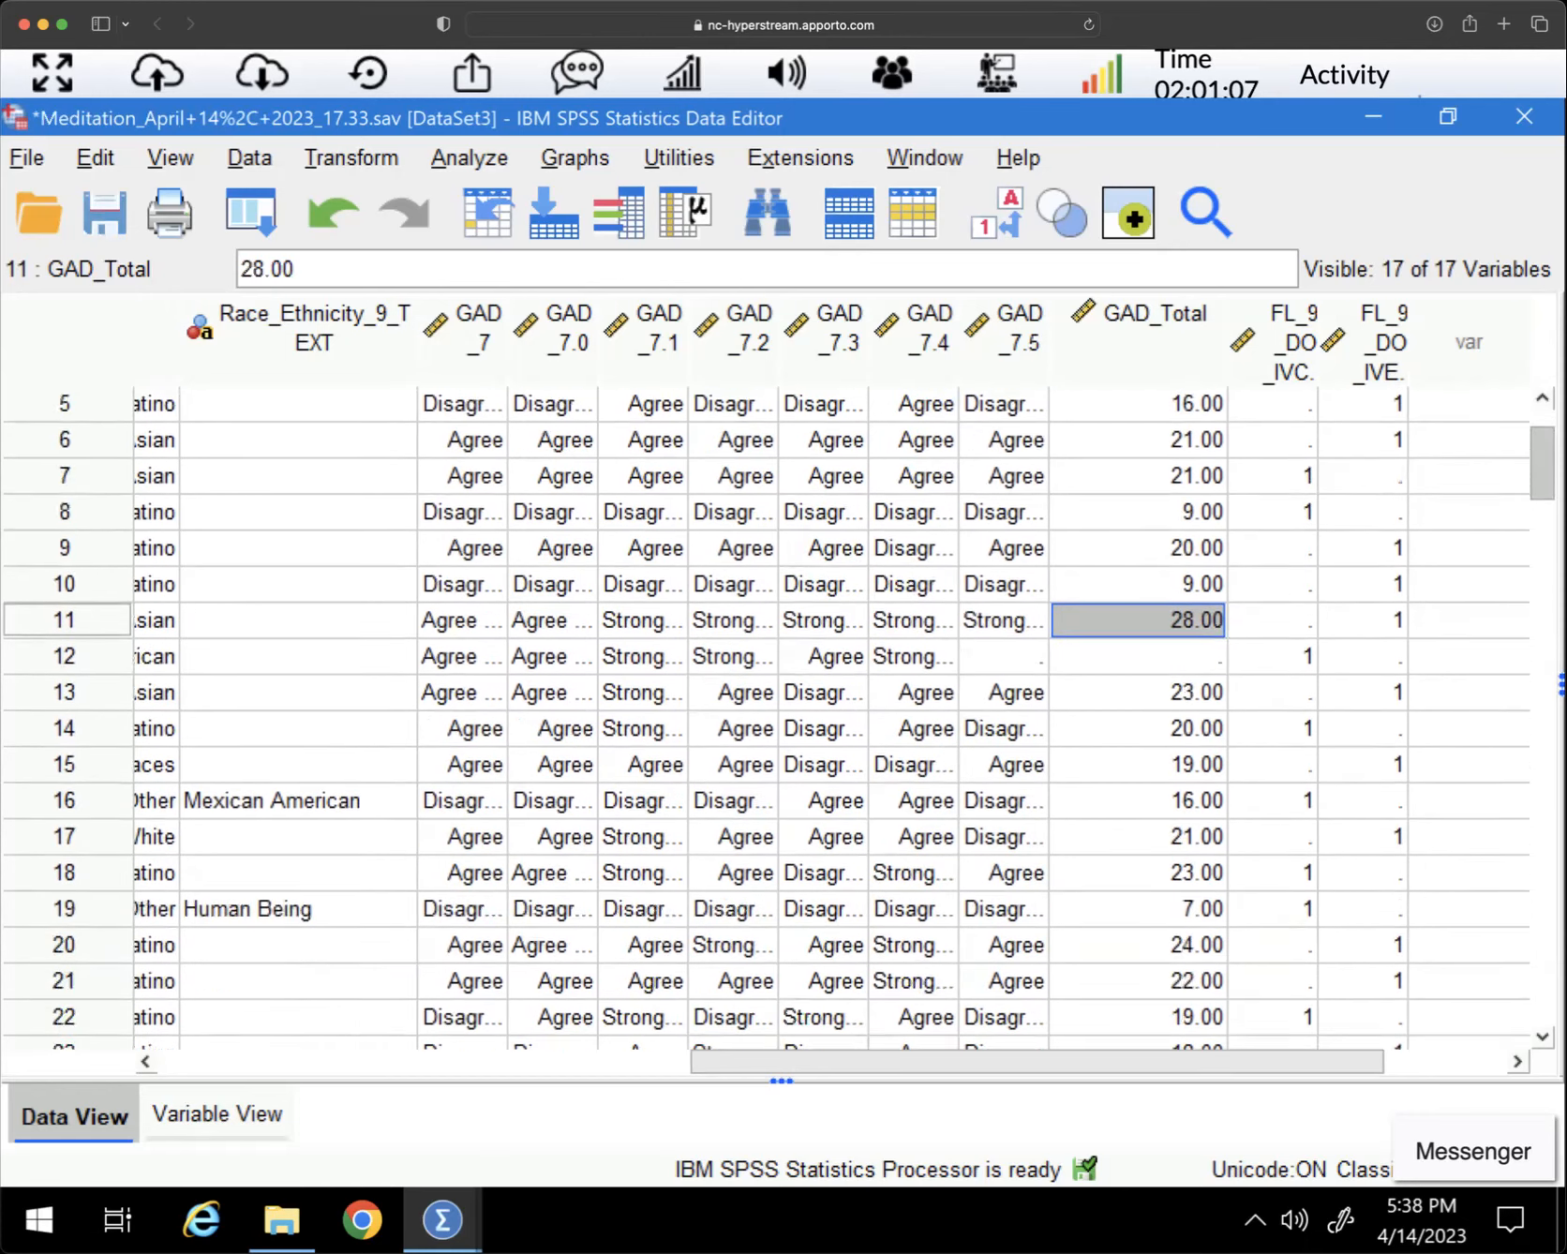
pyautogui.scroll(-1, 778, 717)
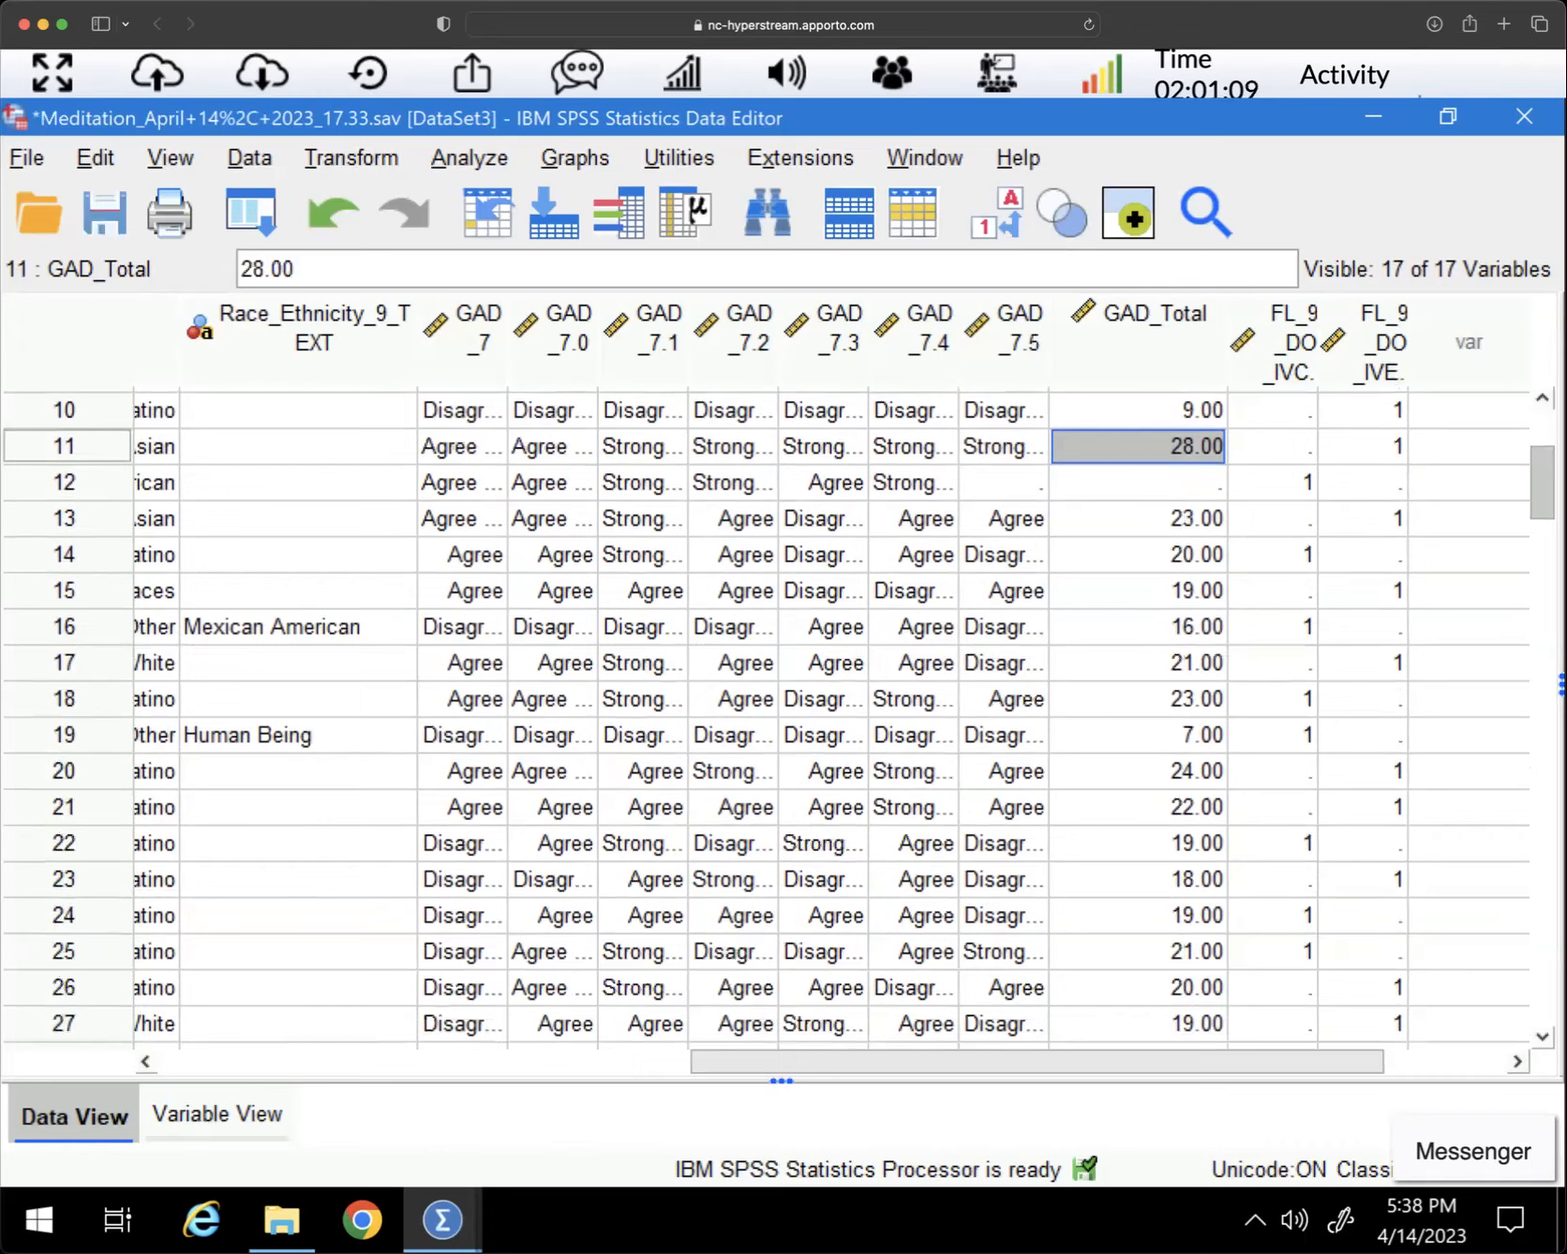
pyautogui.scroll(-6, 778, 717)
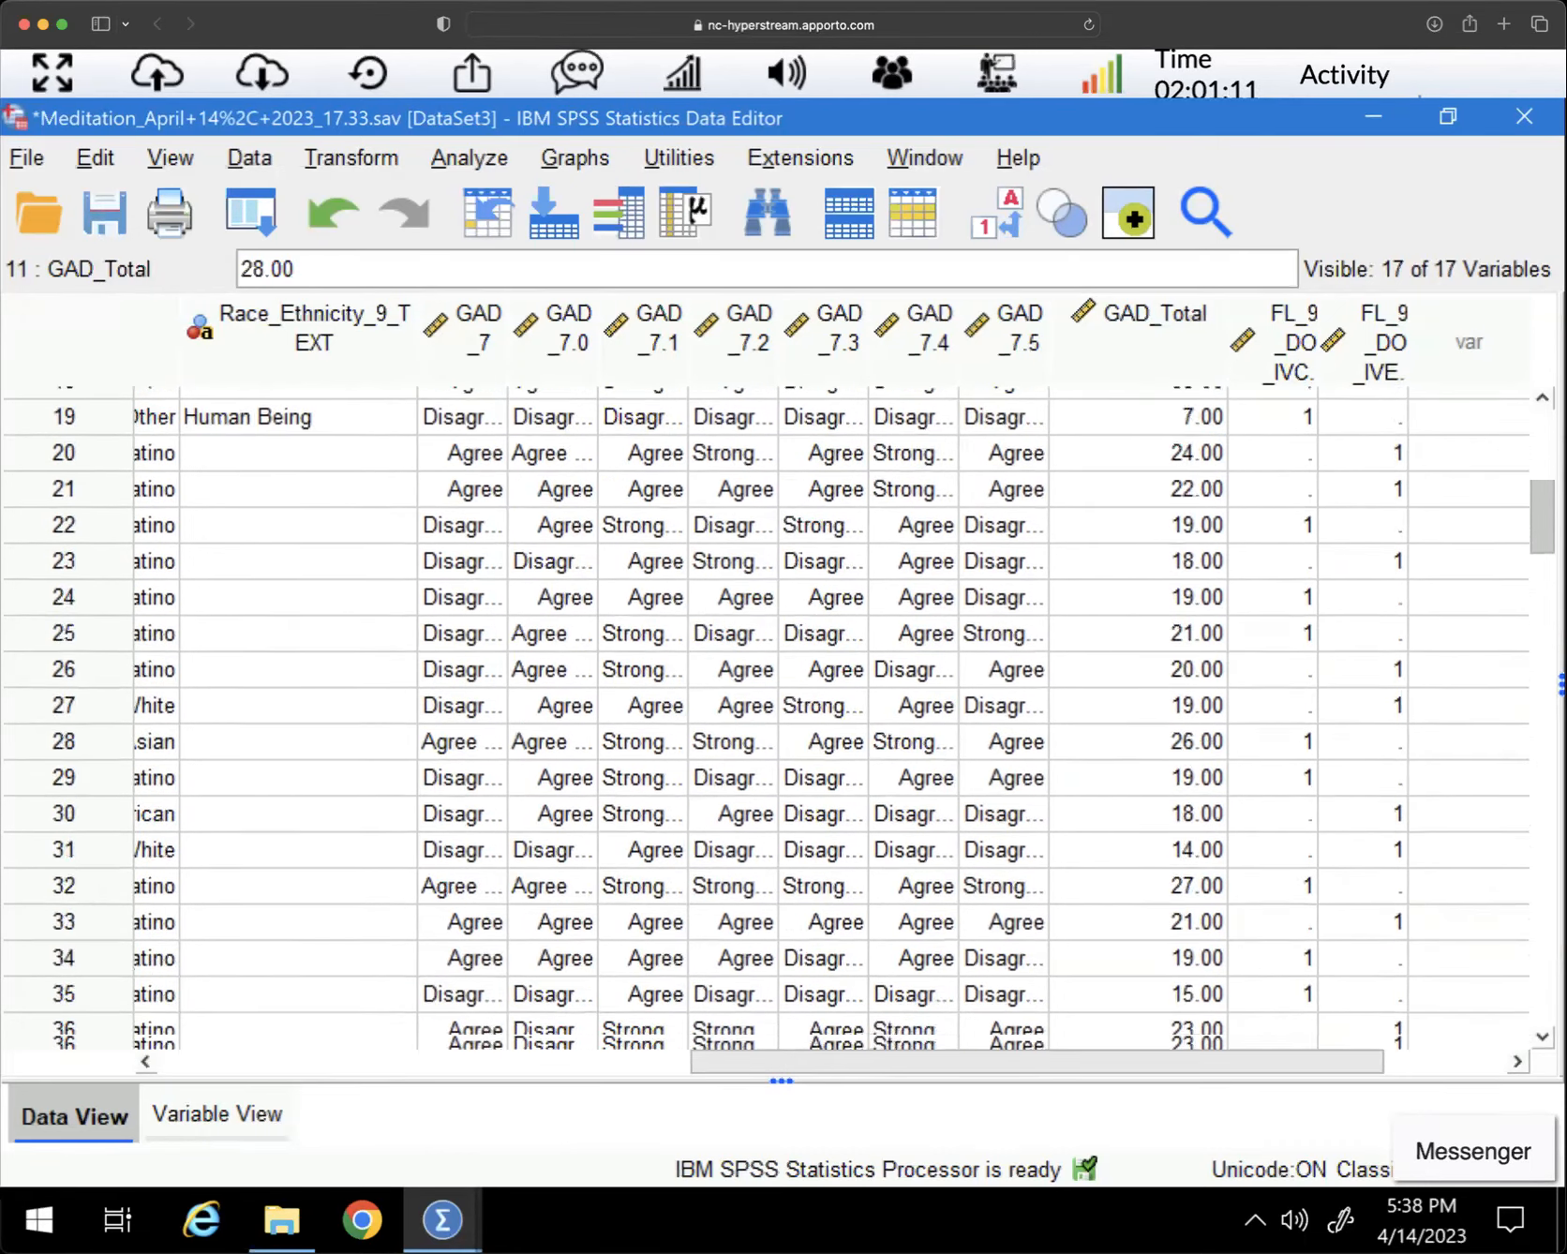
pyautogui.scroll(-5, 777, 717)
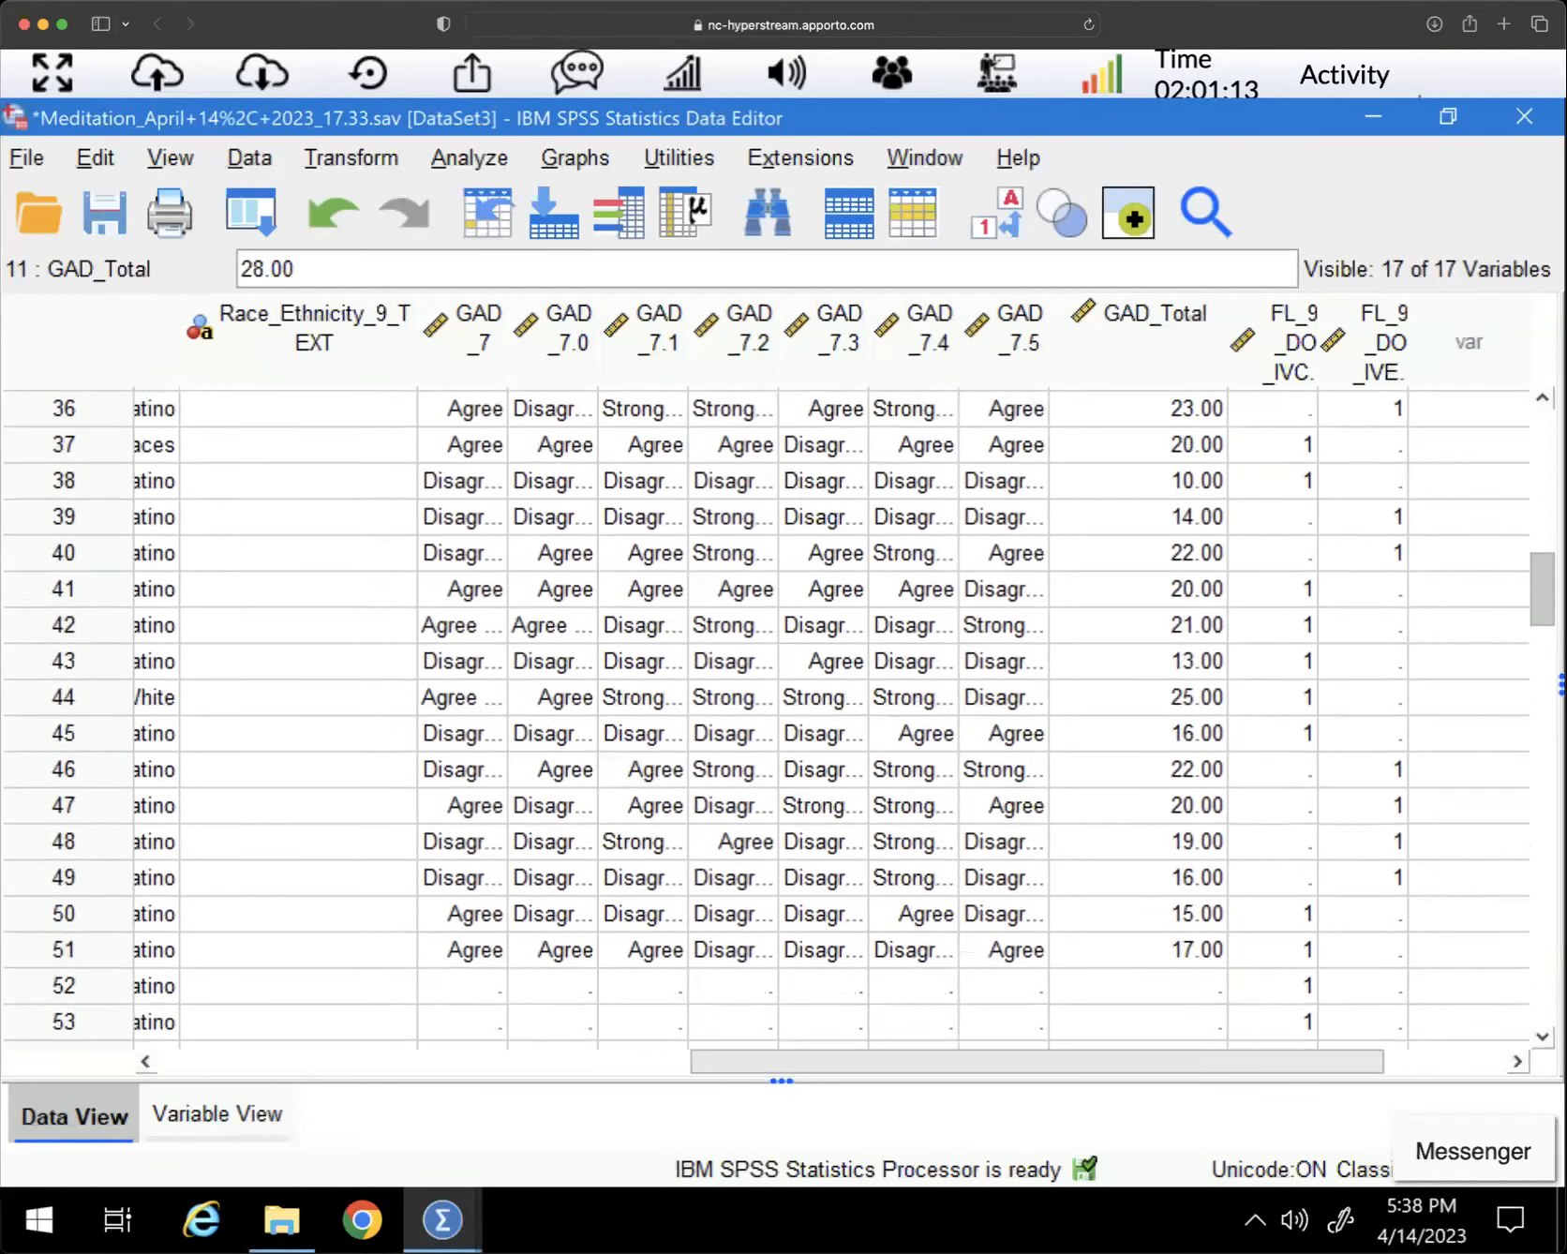
pyautogui.scroll(-2, 849, 718)
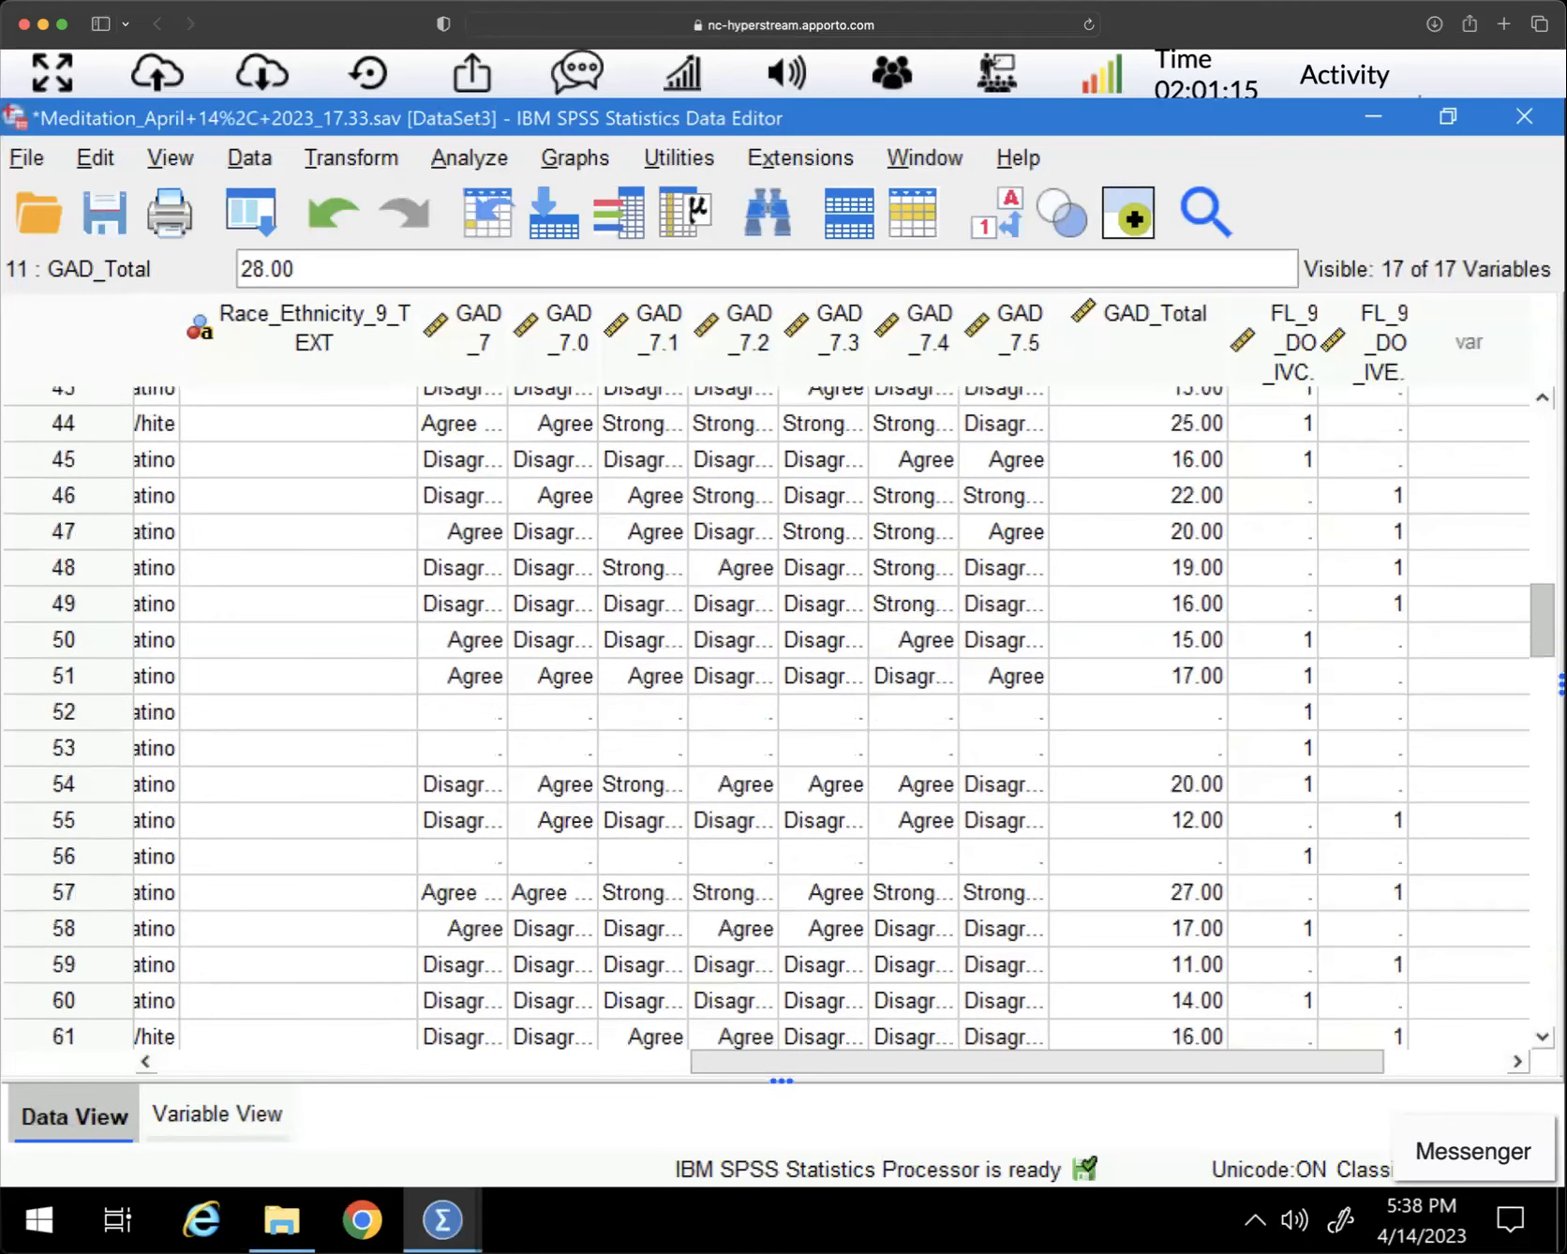
pyautogui.moveTo(461, 708); pyautogui.dragTo(1015, 758)
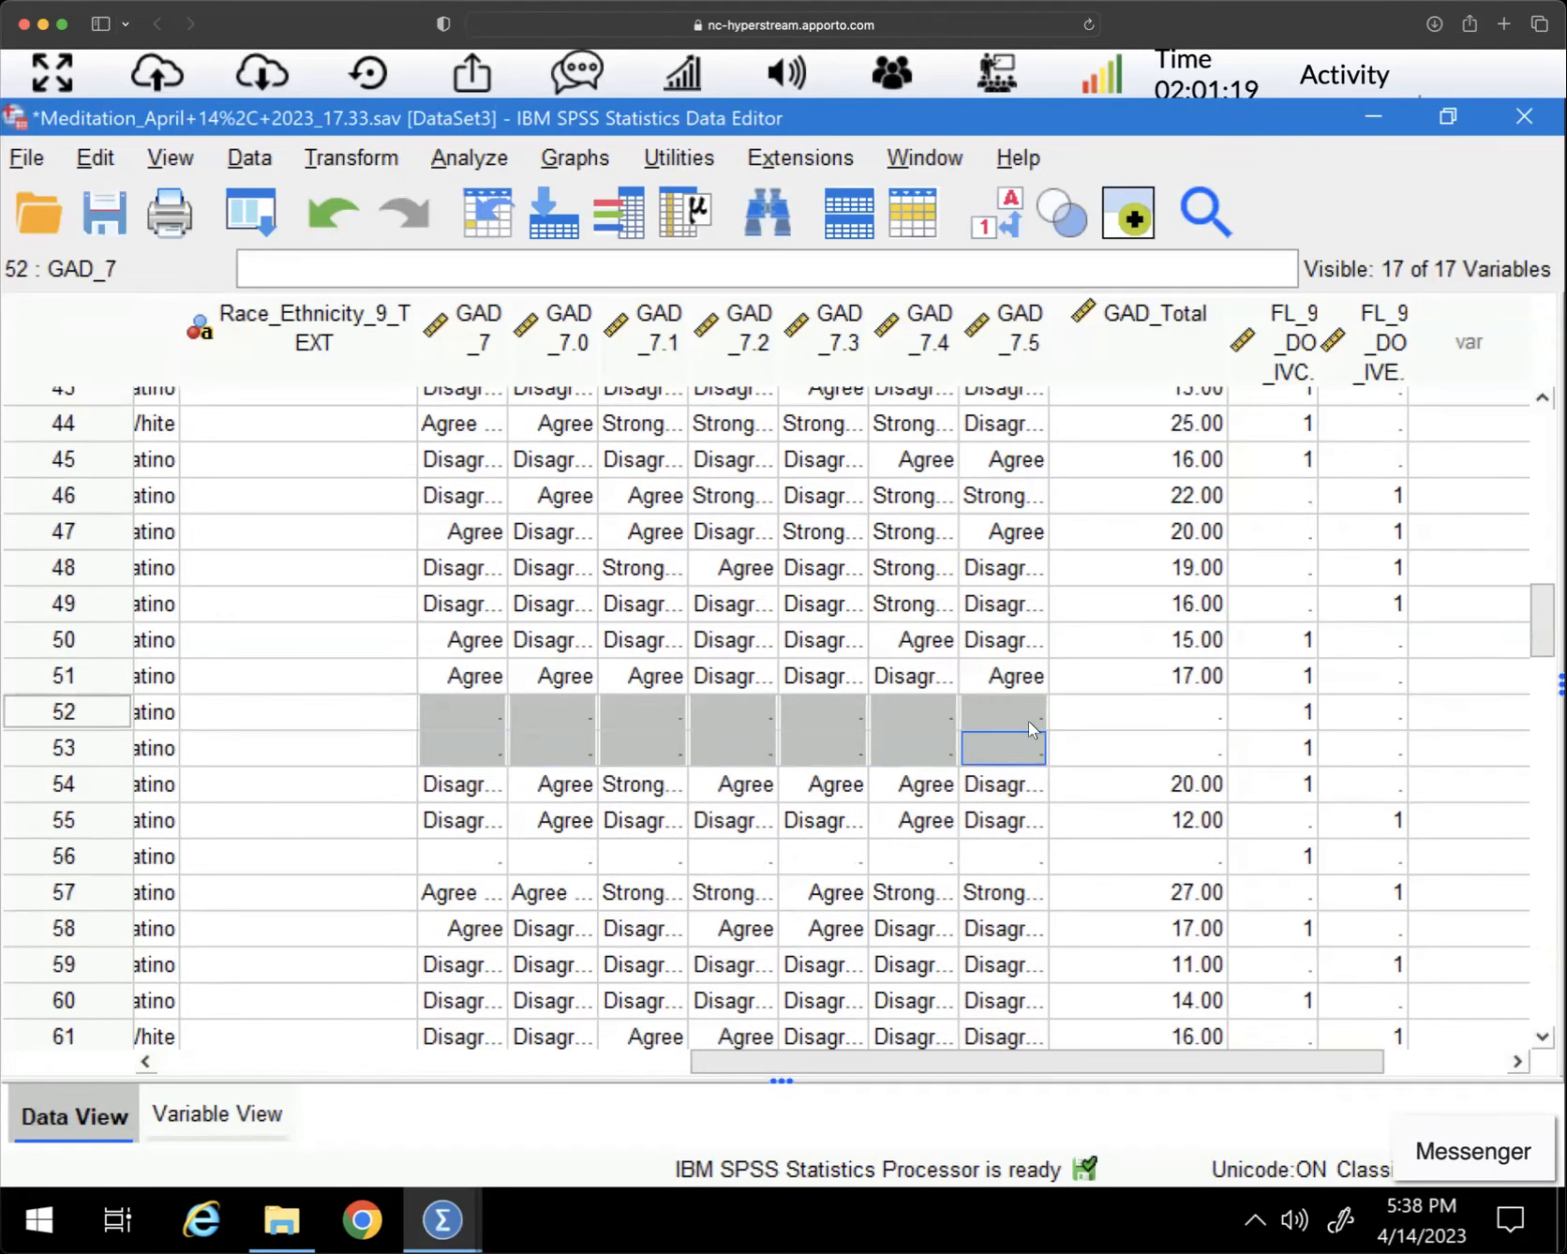
pyautogui.moveTo(1172, 710); pyautogui.dragTo(1180, 739)
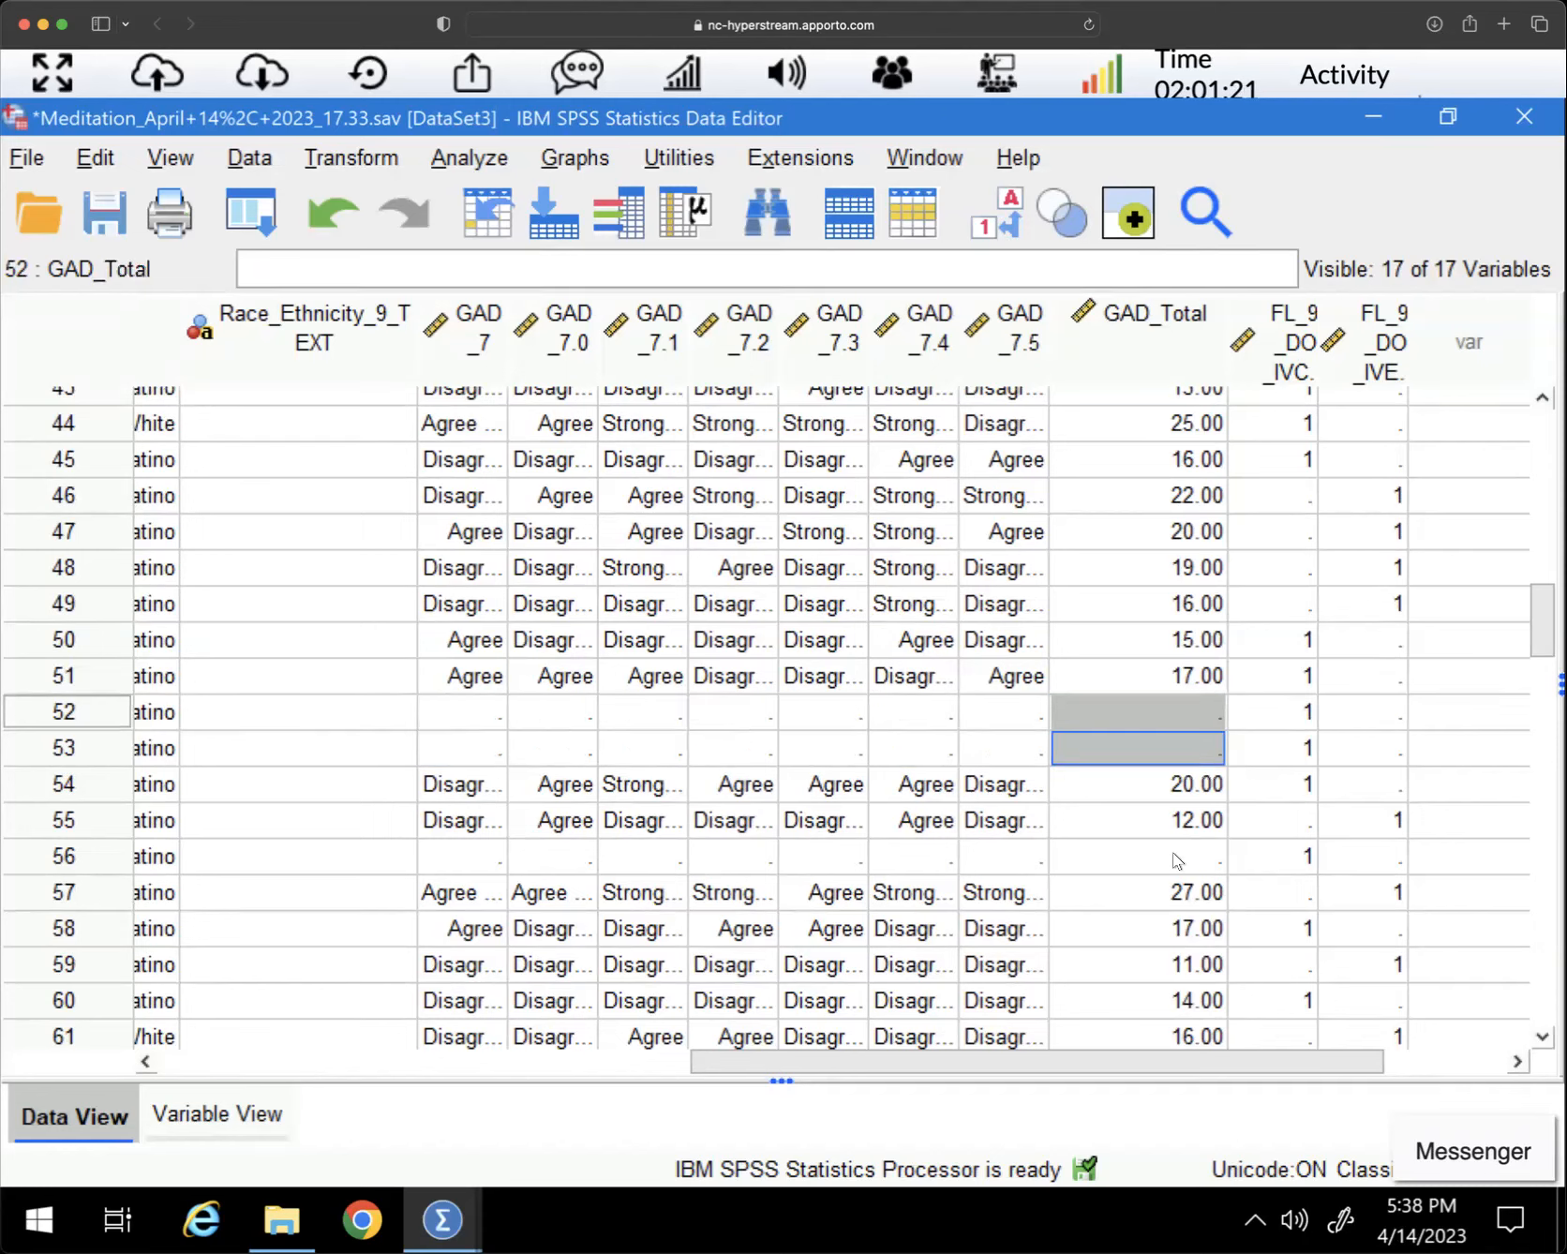
pyautogui.moveTo(468, 860); pyautogui.dragTo(982, 856)
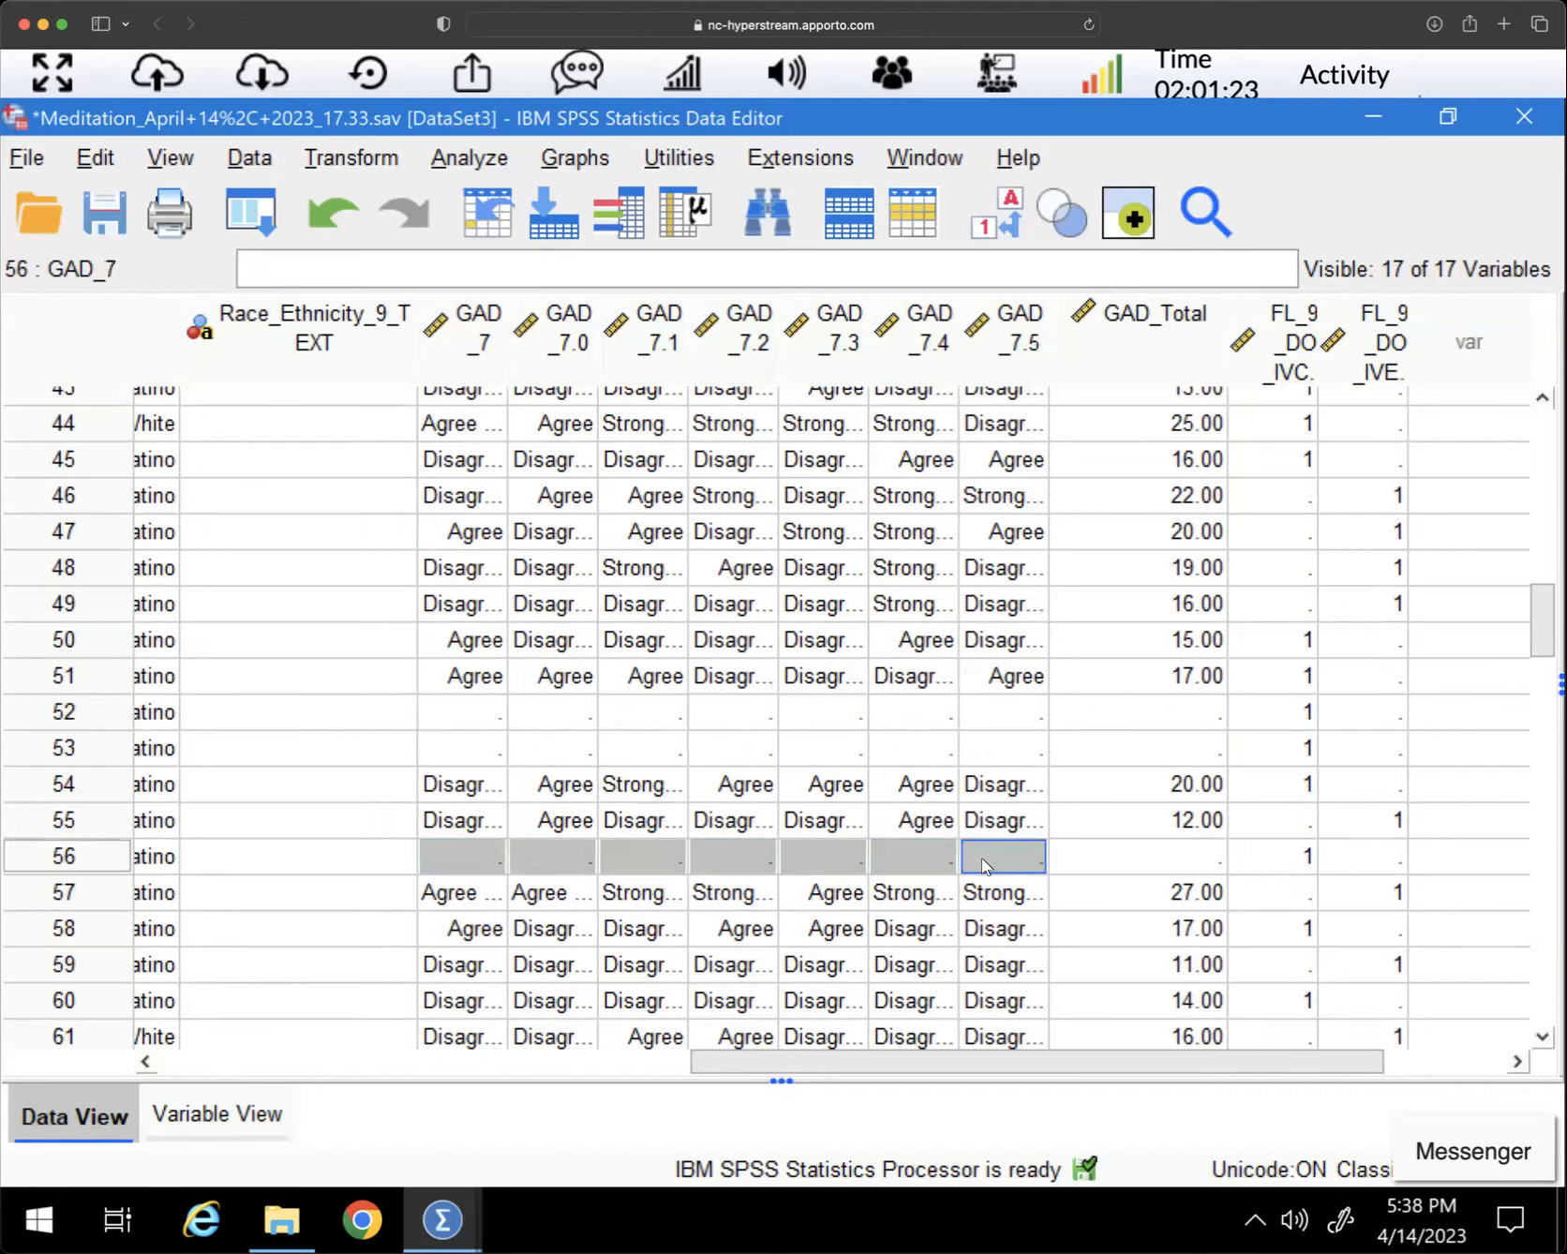
pyautogui.click(1180, 867)
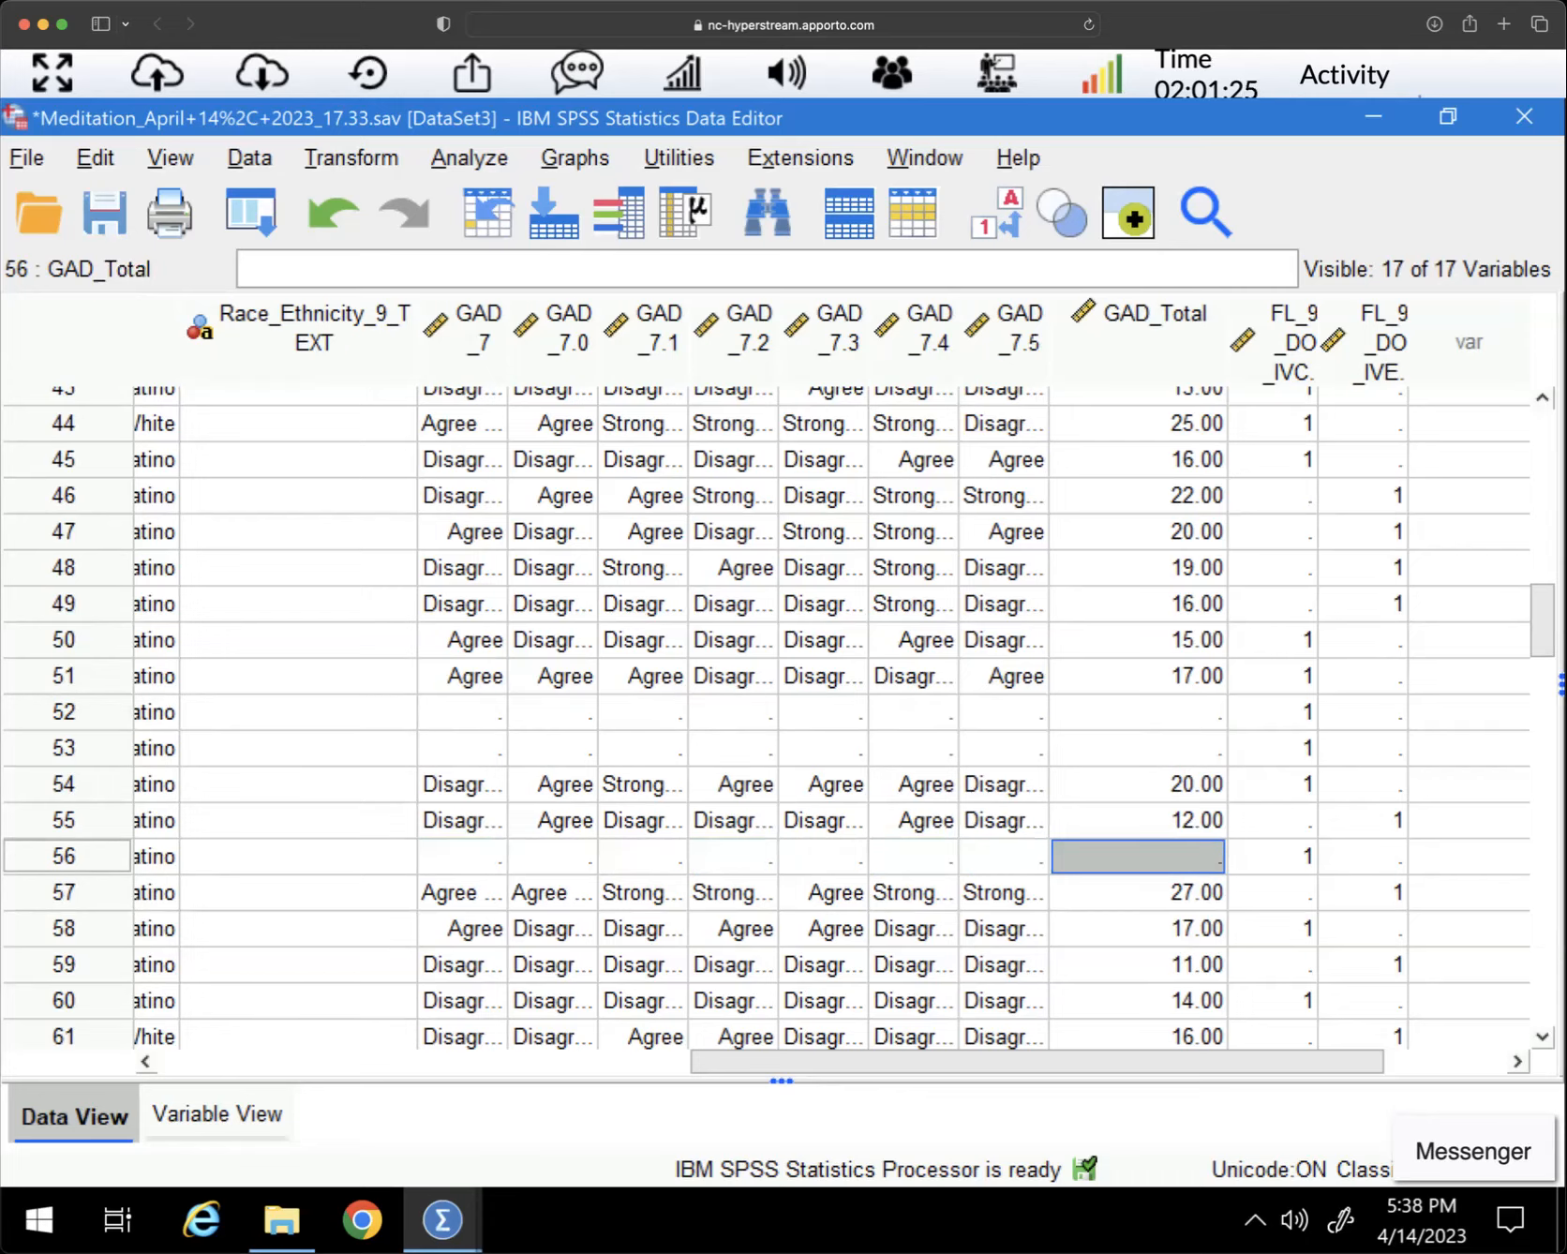
pyautogui.scroll(-4, 767, 712)
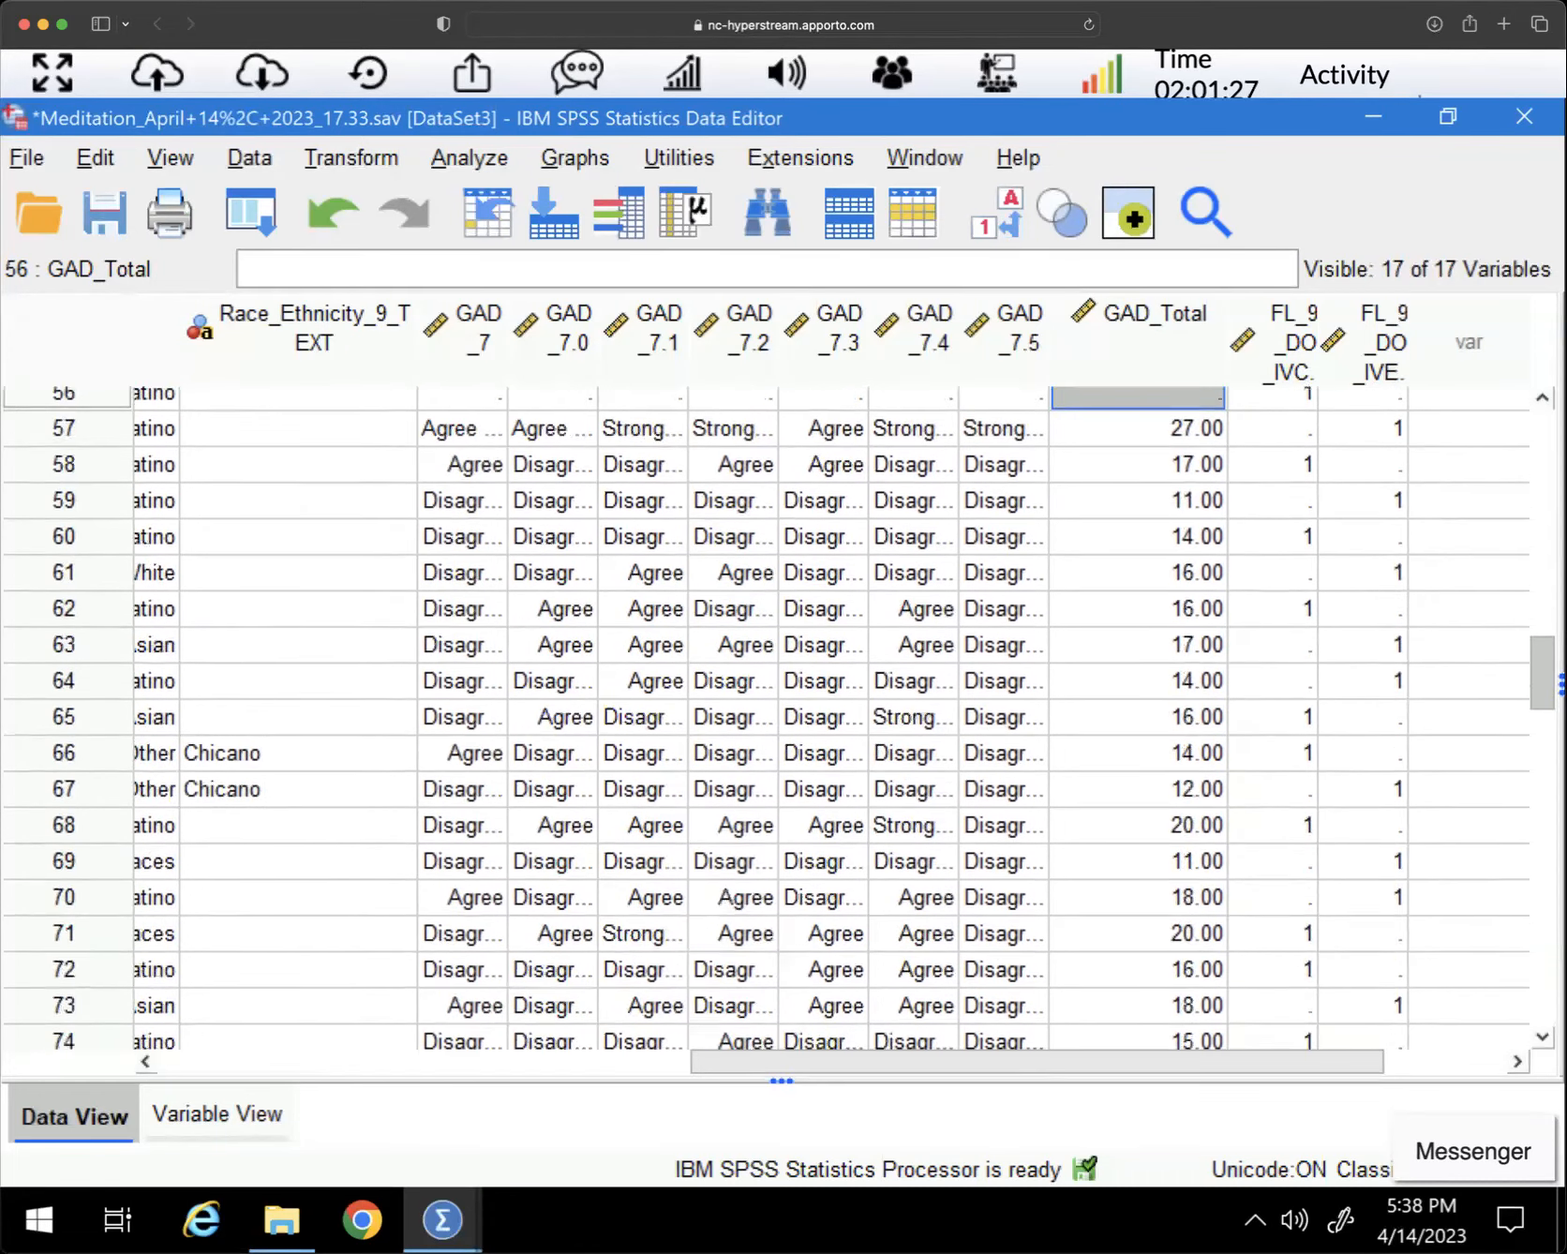
pyautogui.scroll(-7, 767, 712)
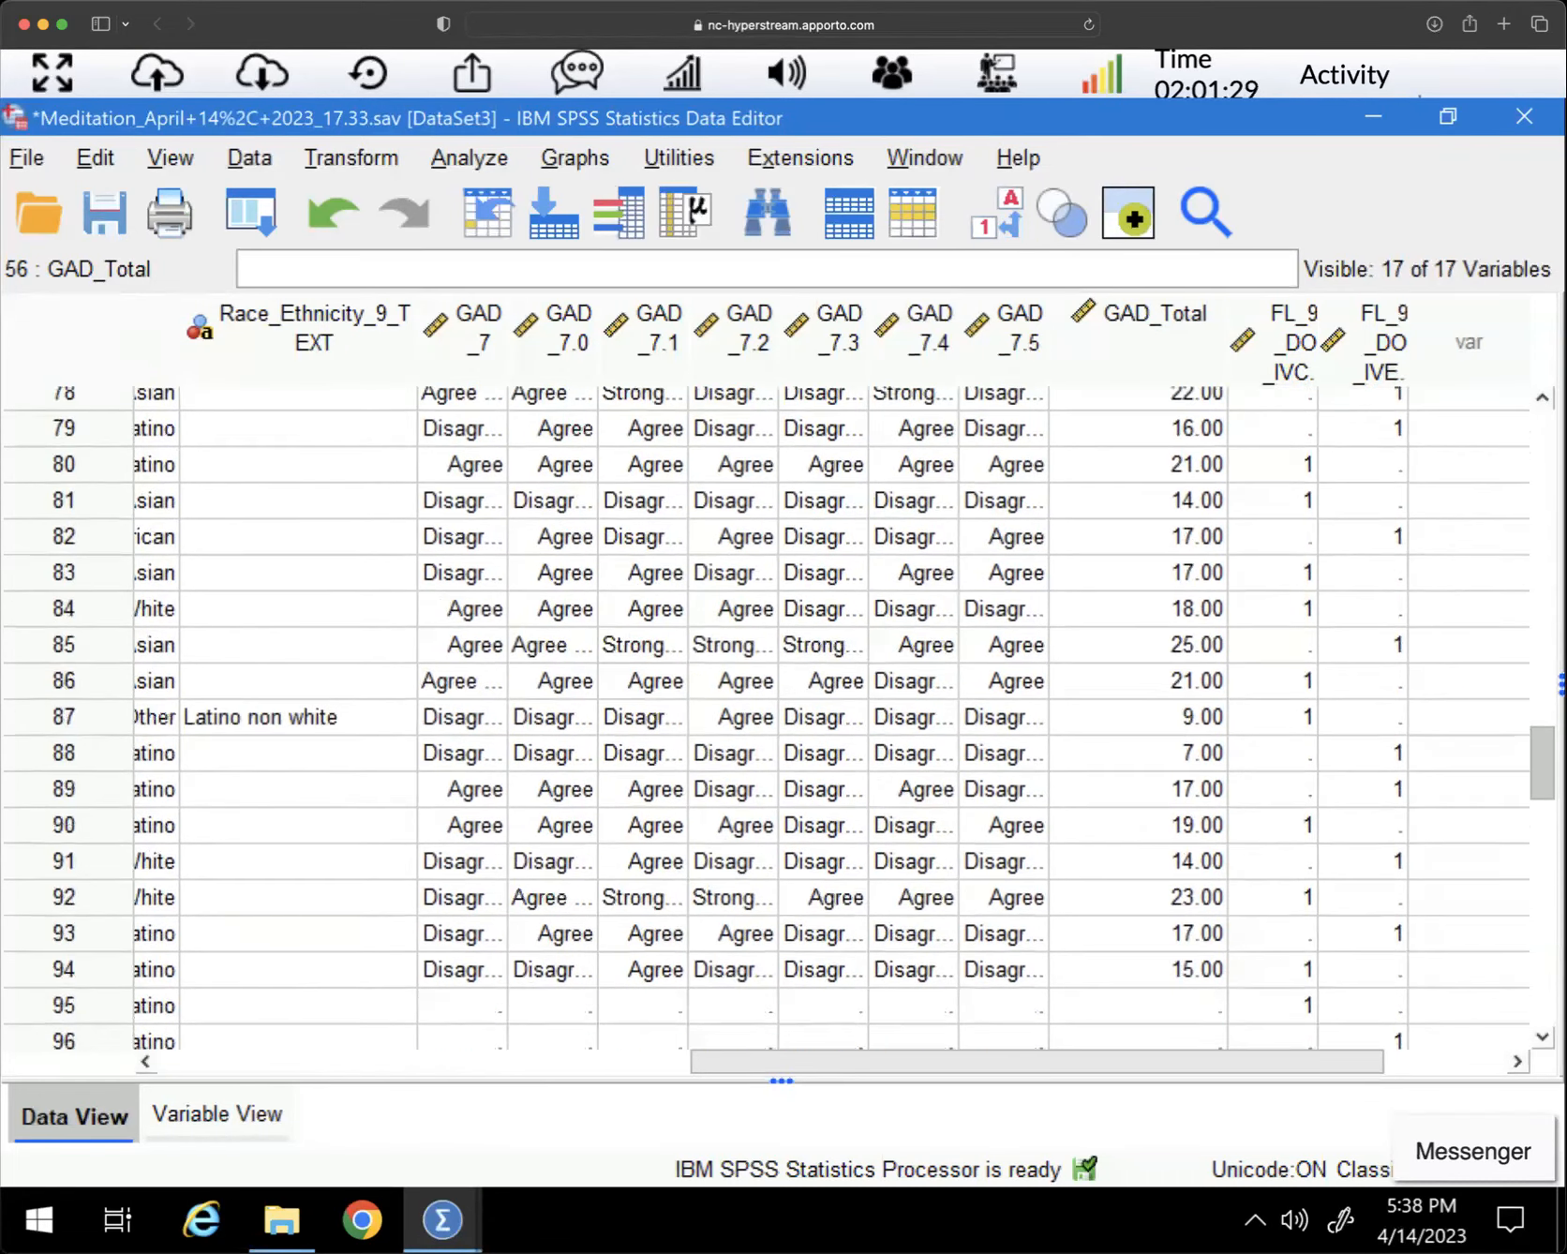
pyautogui.scroll(-5, 767, 712)
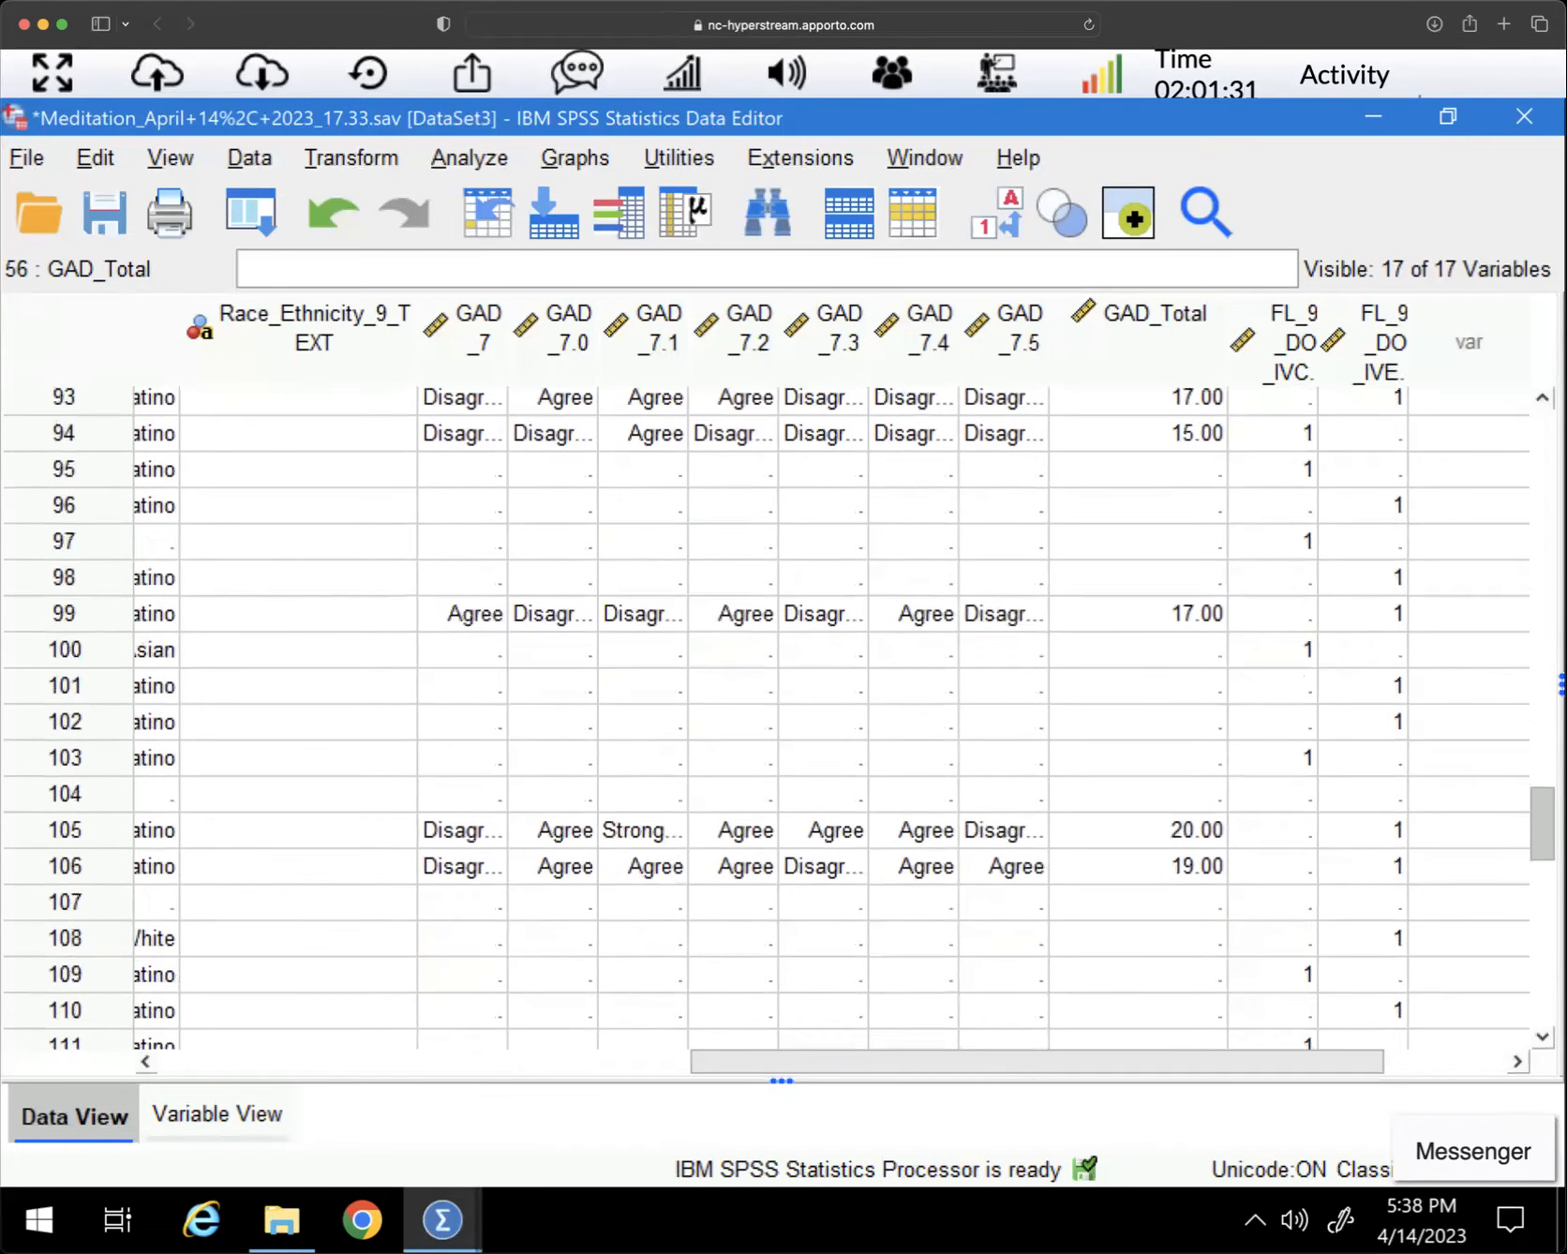
pyautogui.scroll(-4, 767, 712)
pyautogui.scroll(5, 767, 712)
pyautogui.scroll(20, 779, 717)
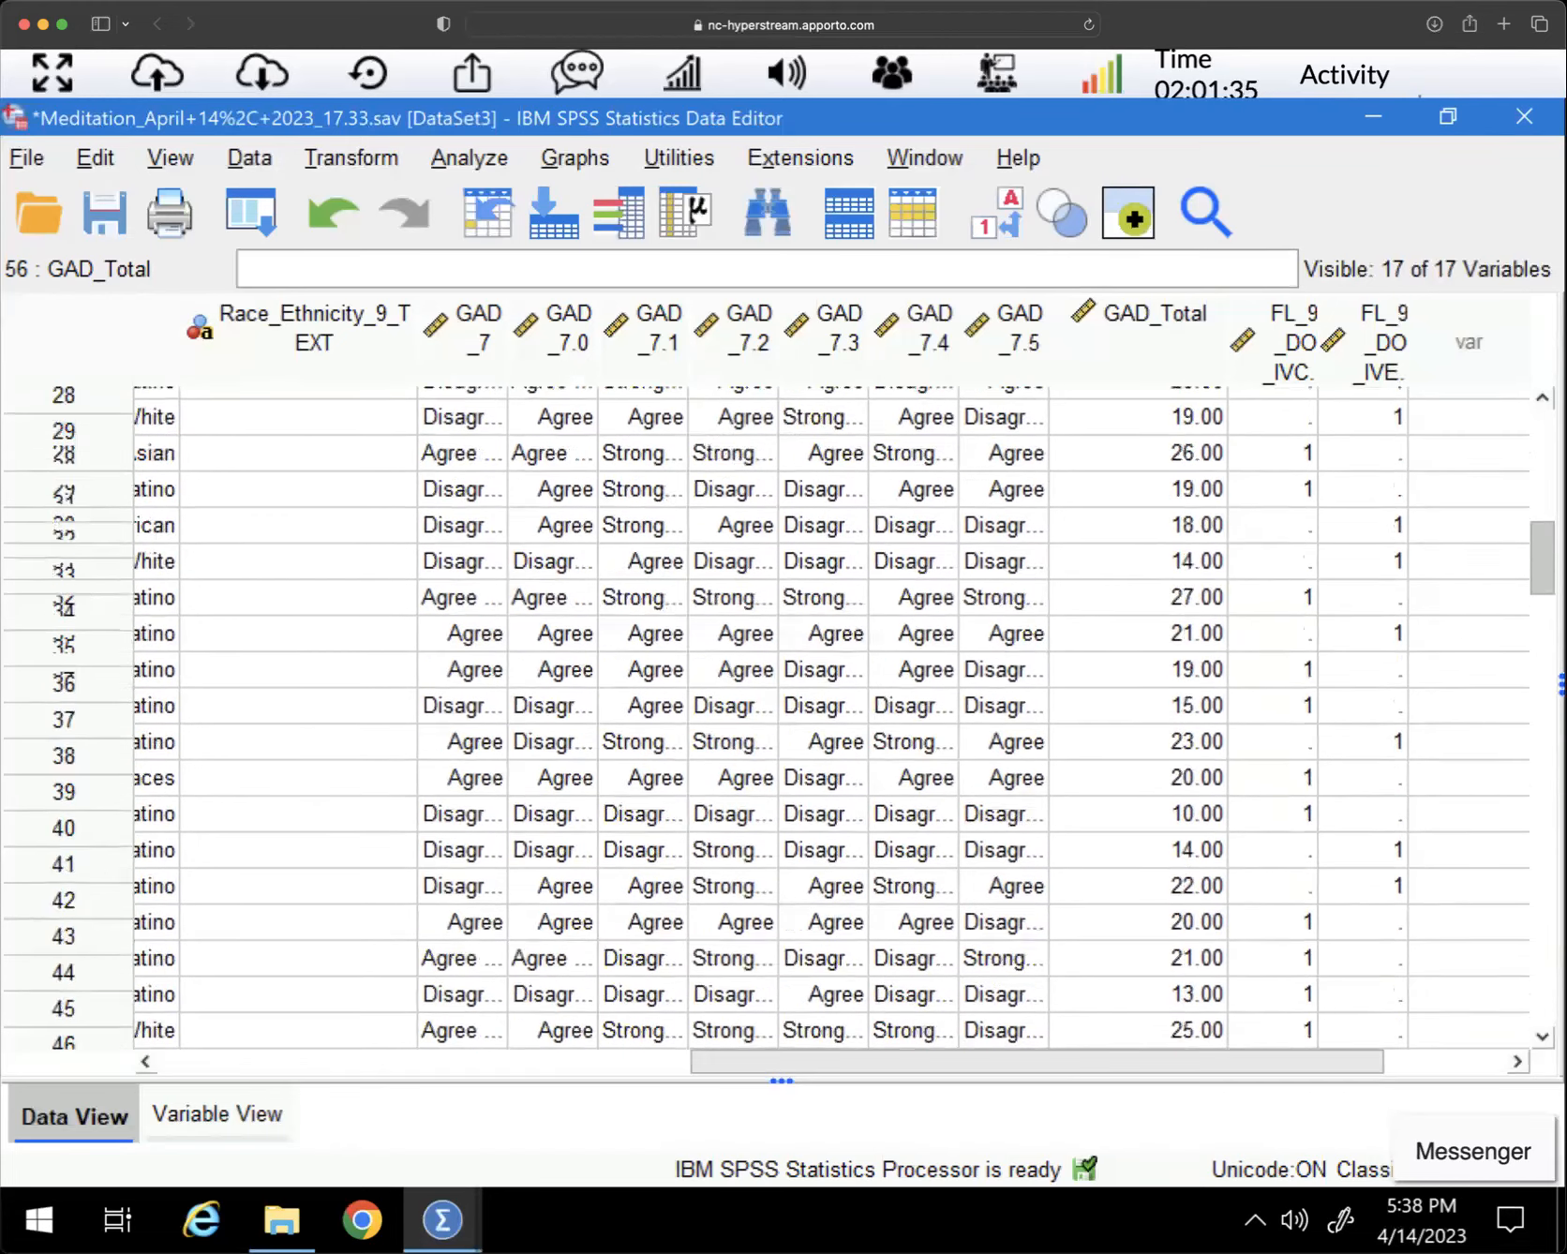
# Open Compute Variable and display the source list by variable names instead of labels
pyautogui.click(1131, 348)
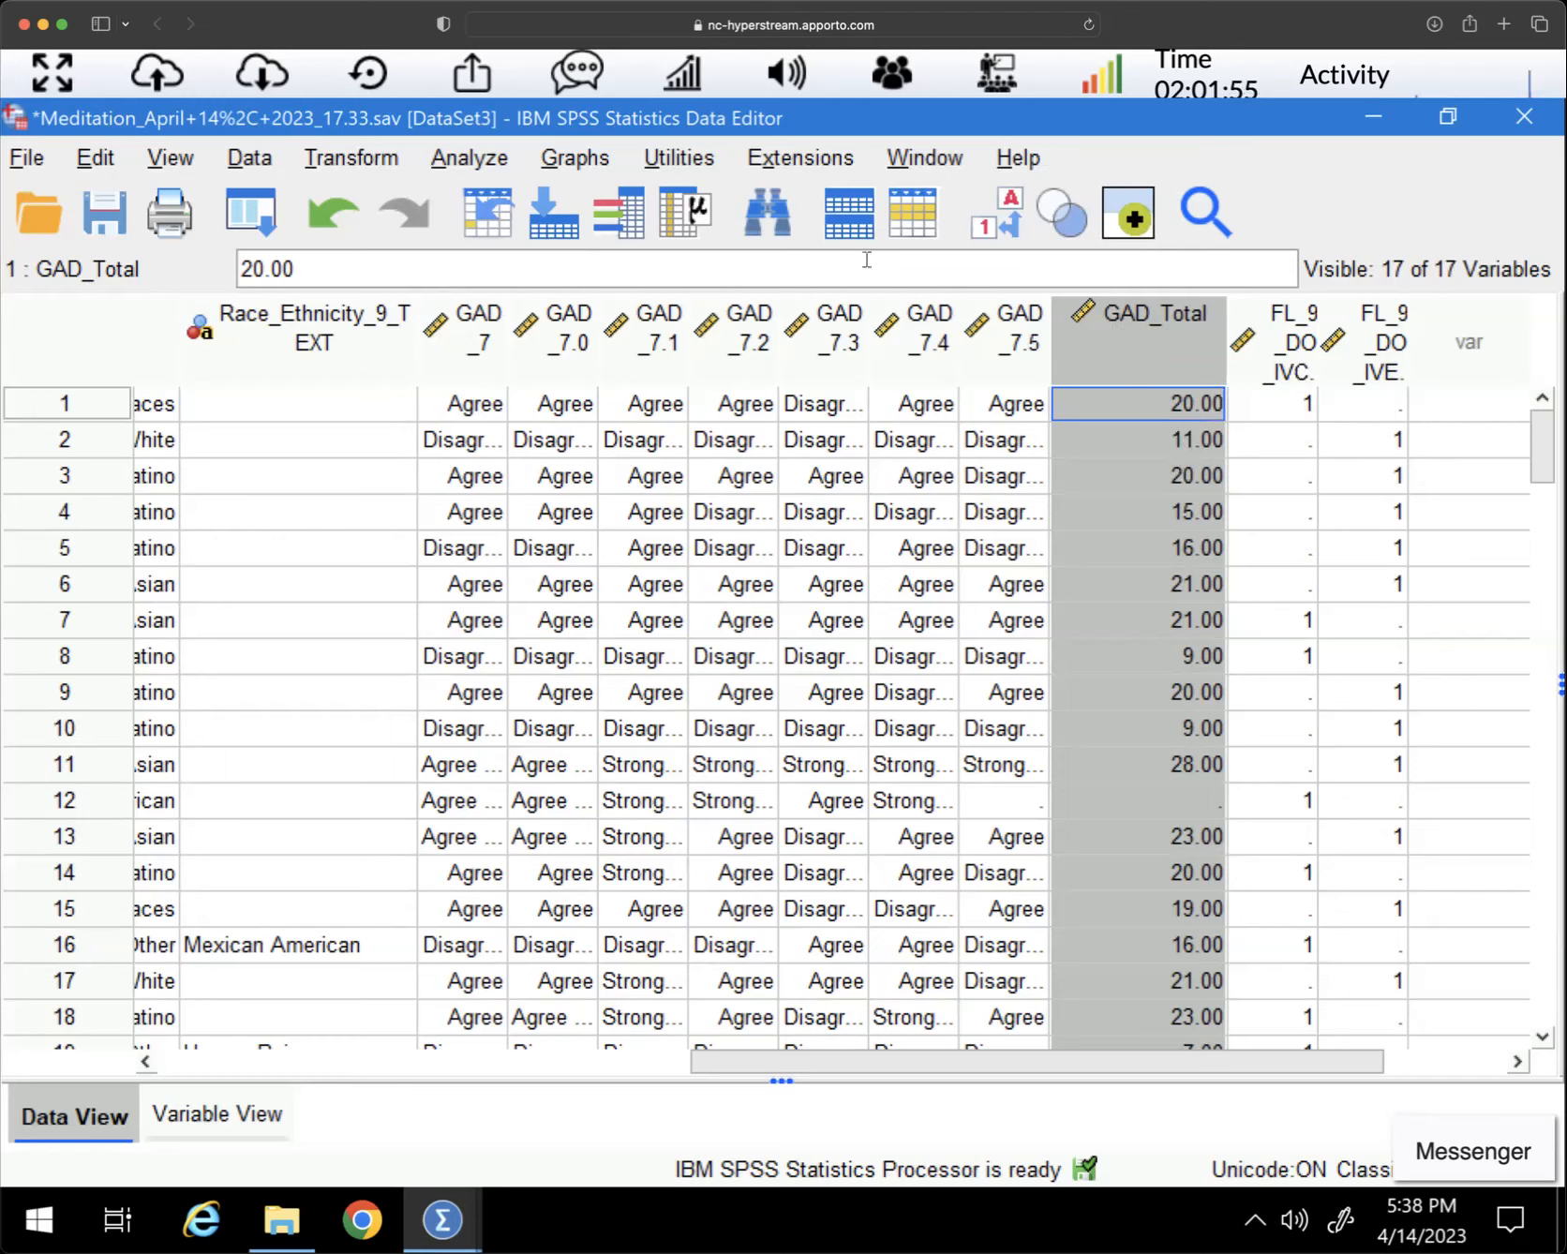
pyautogui.click(360, 160)
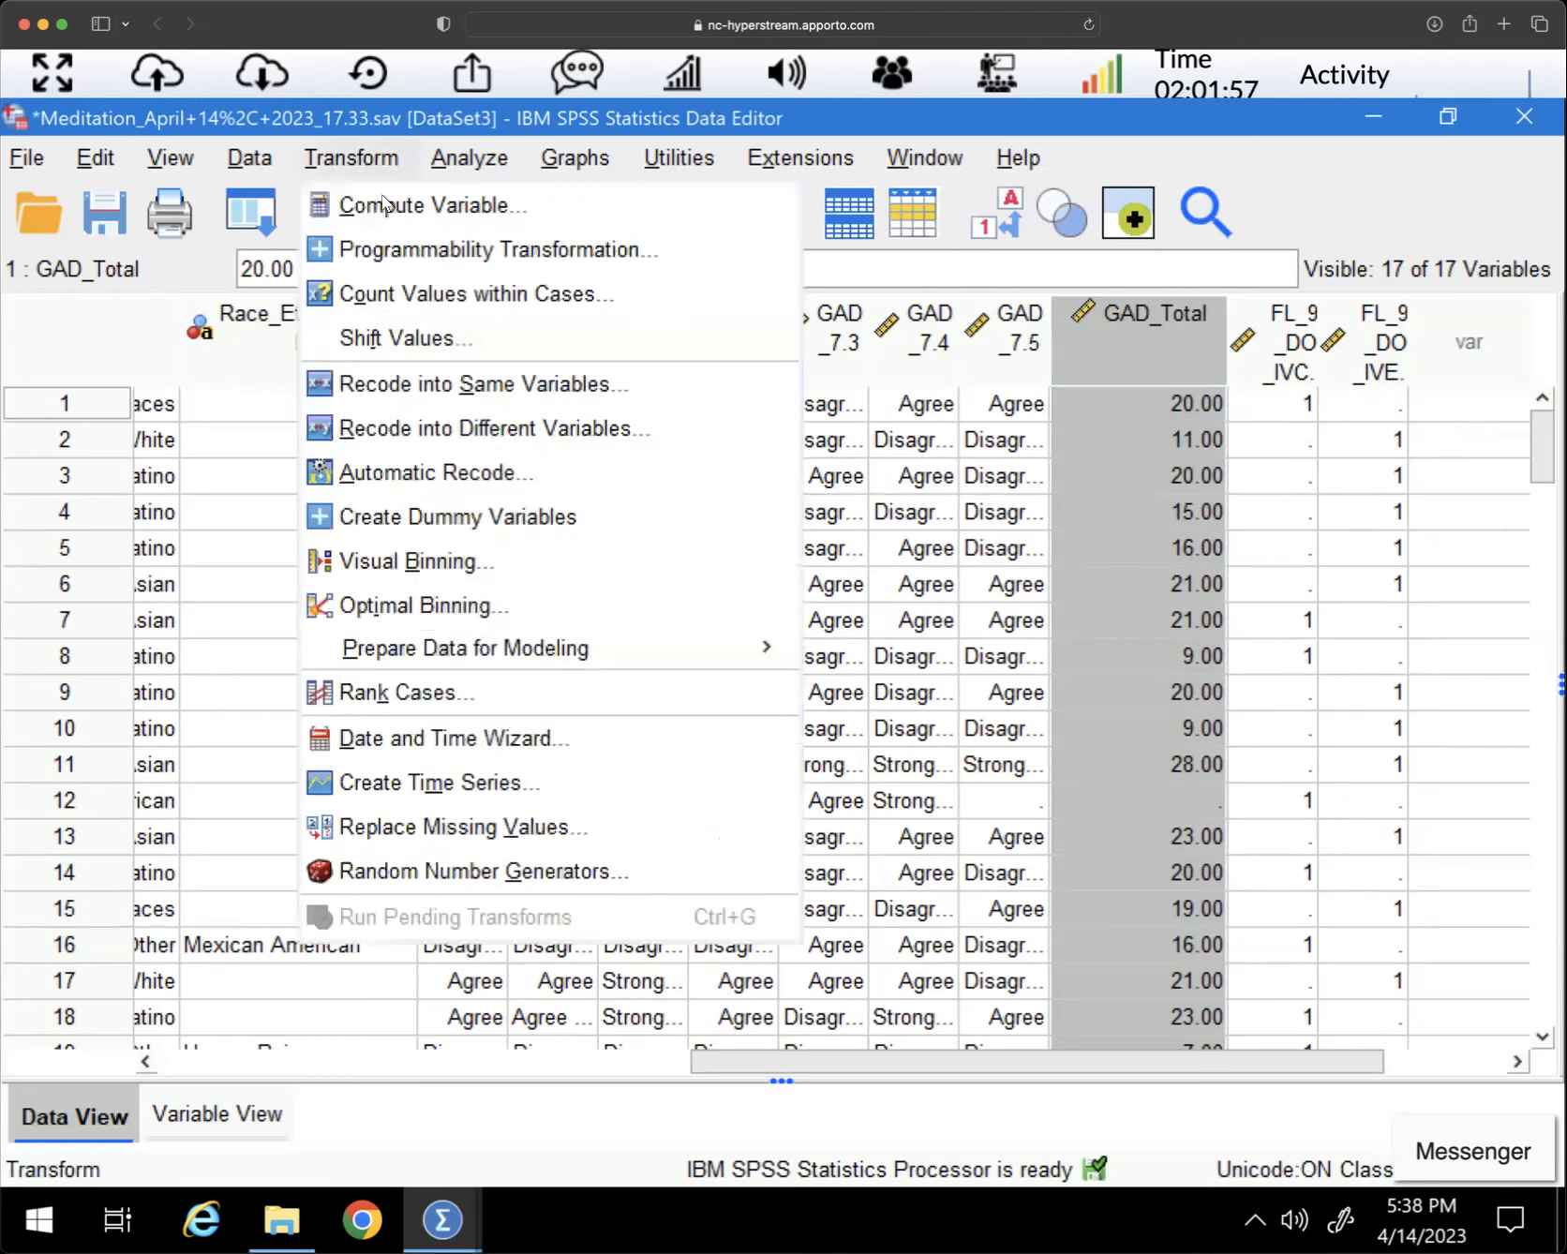
pyautogui.click(387, 209)
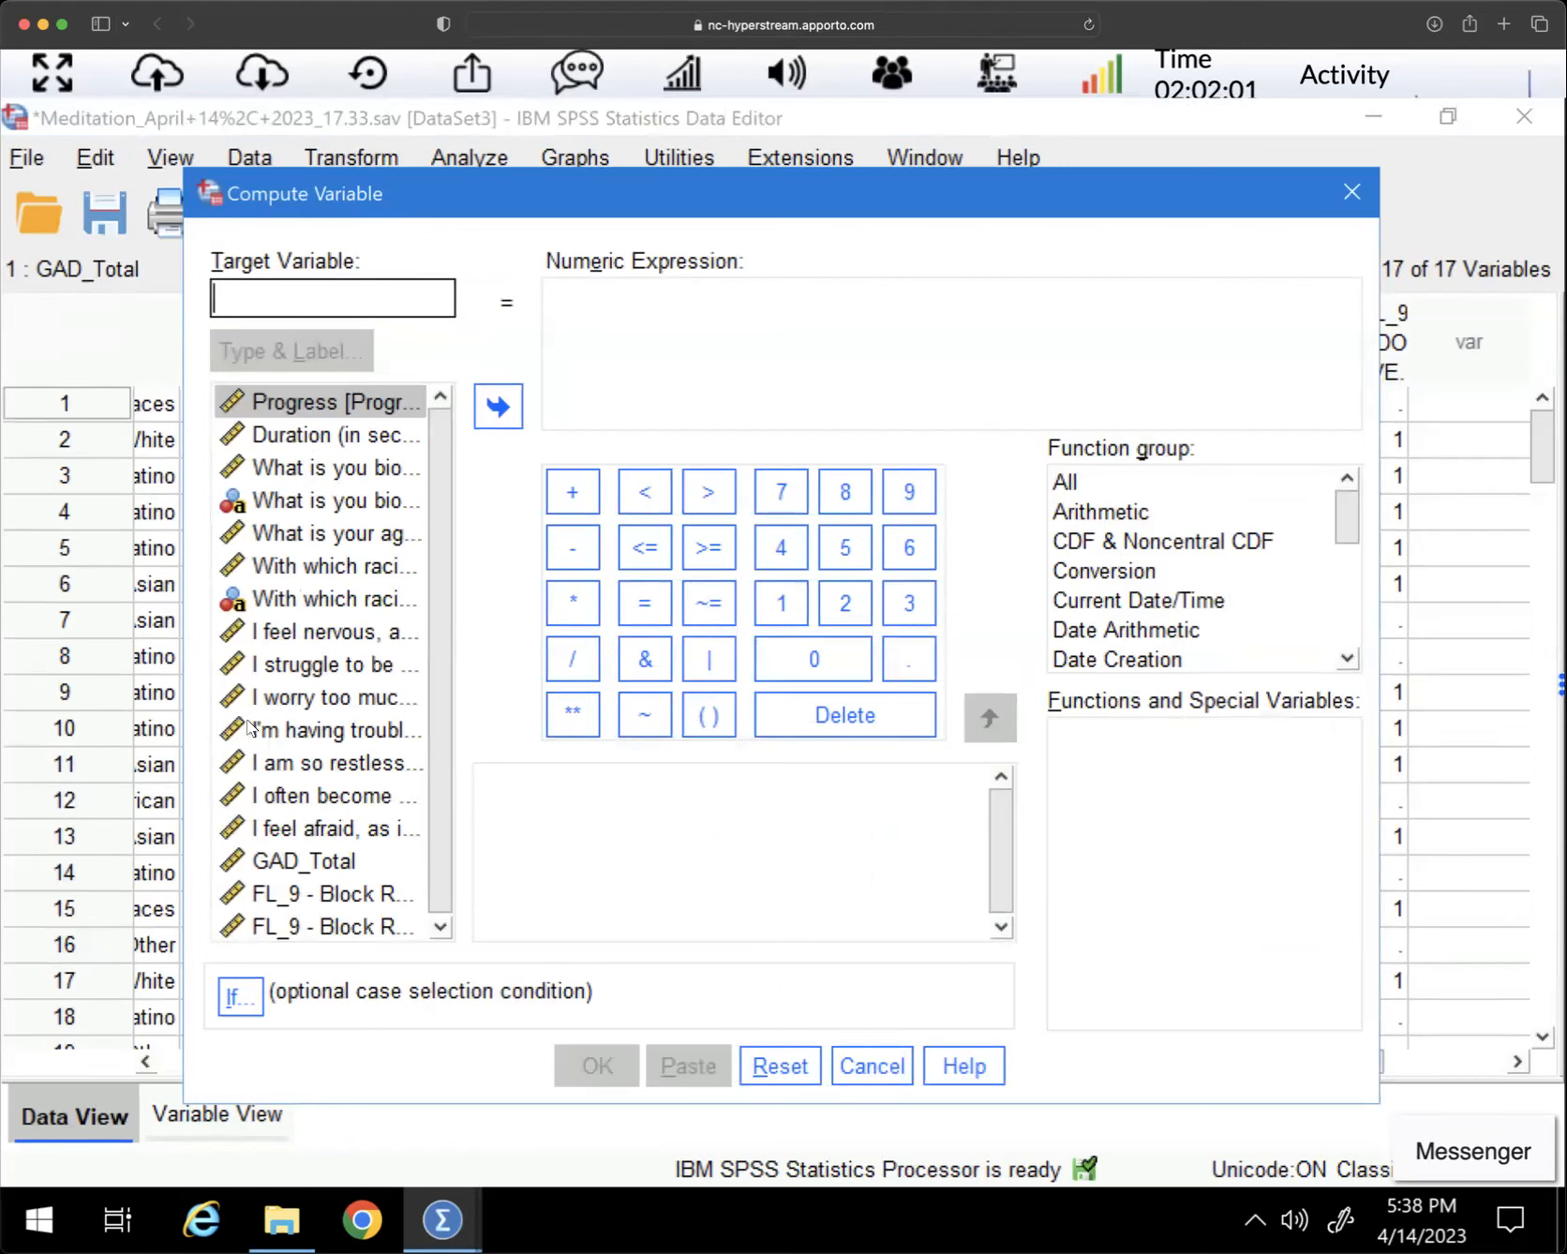
pyautogui.rightClick(294, 476)
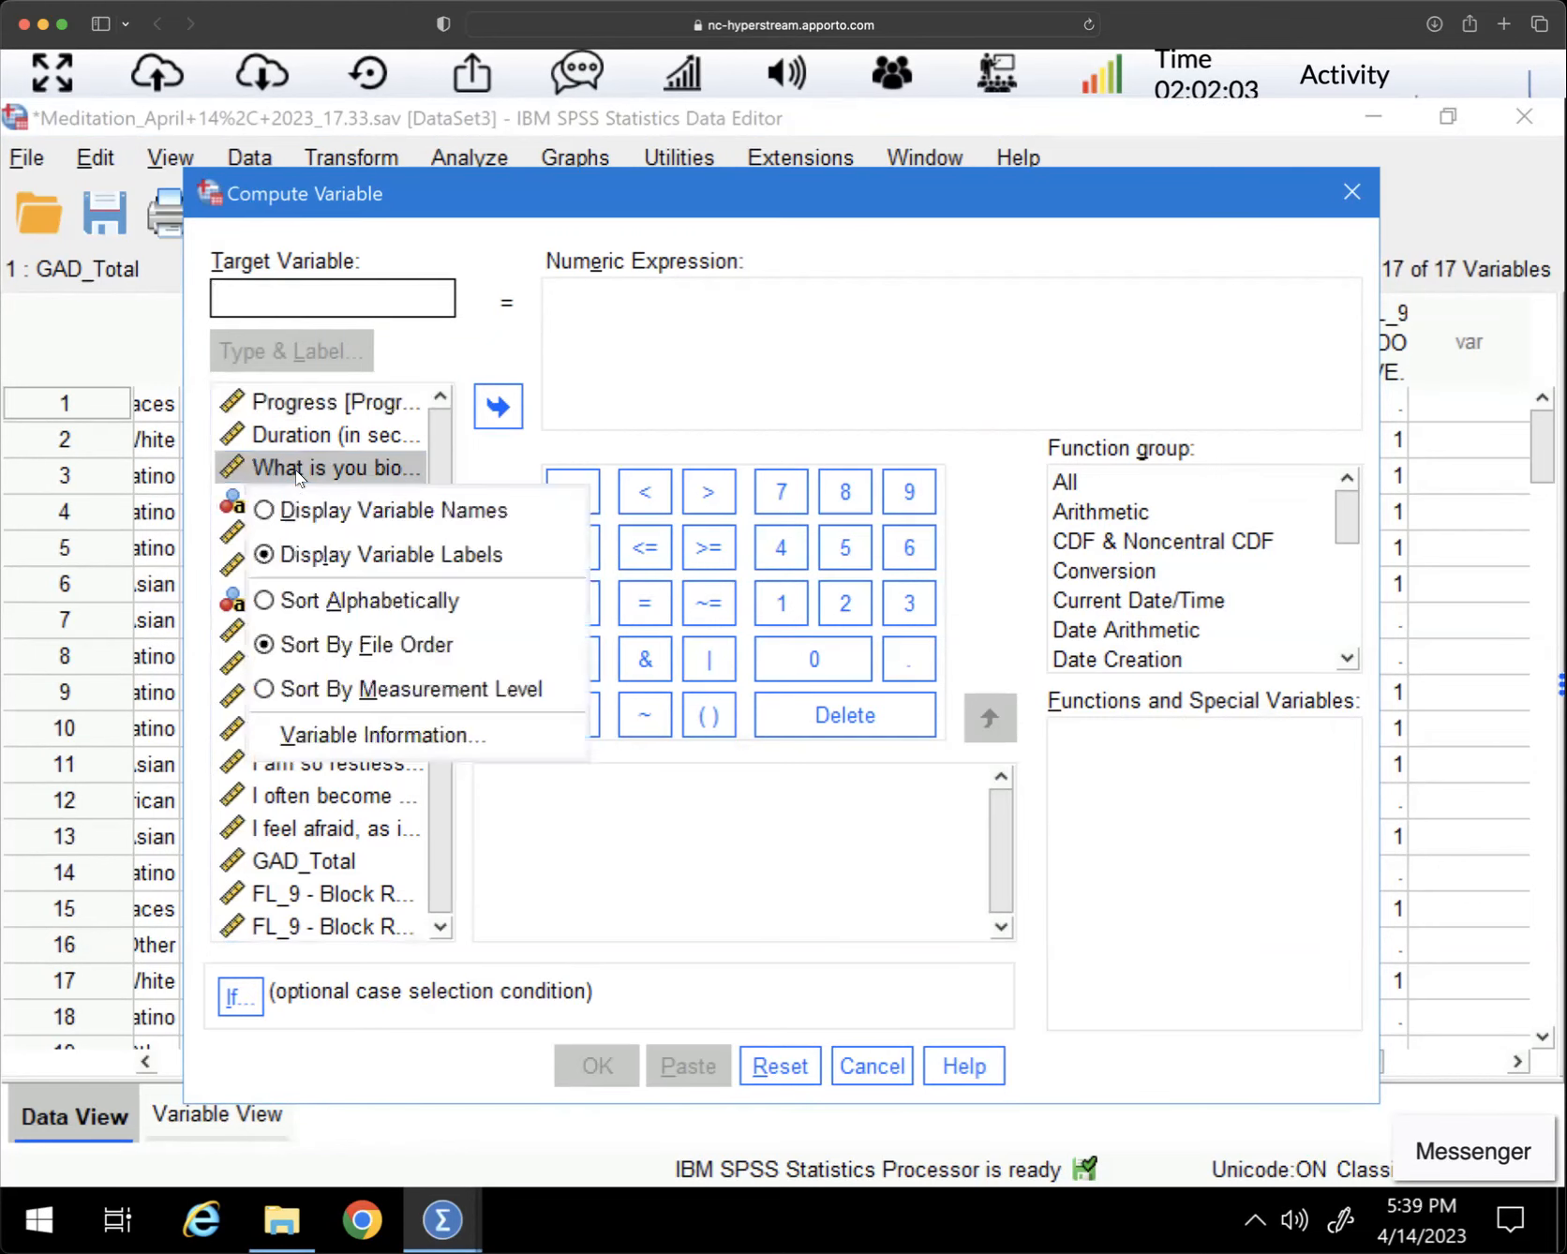
pyautogui.click(325, 510)
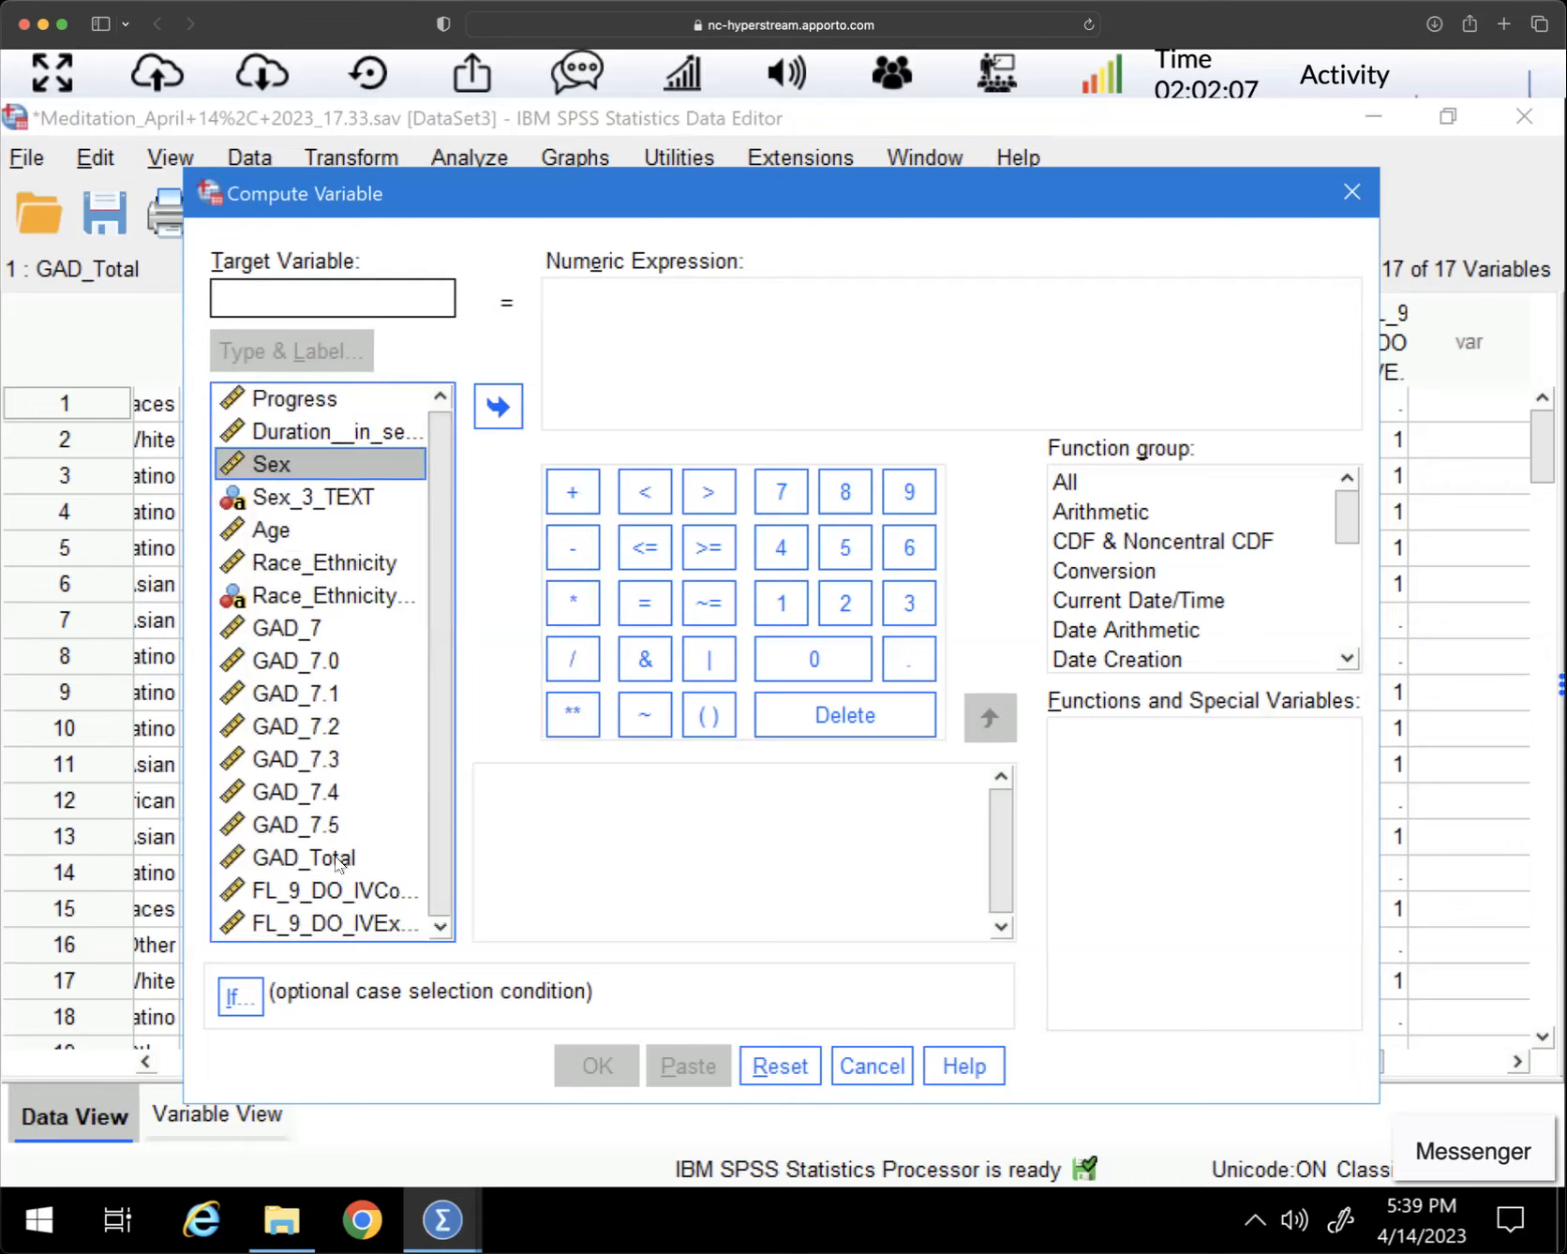
# Set the target variable of the computation to GAD_Total
pyautogui.click(270, 305)
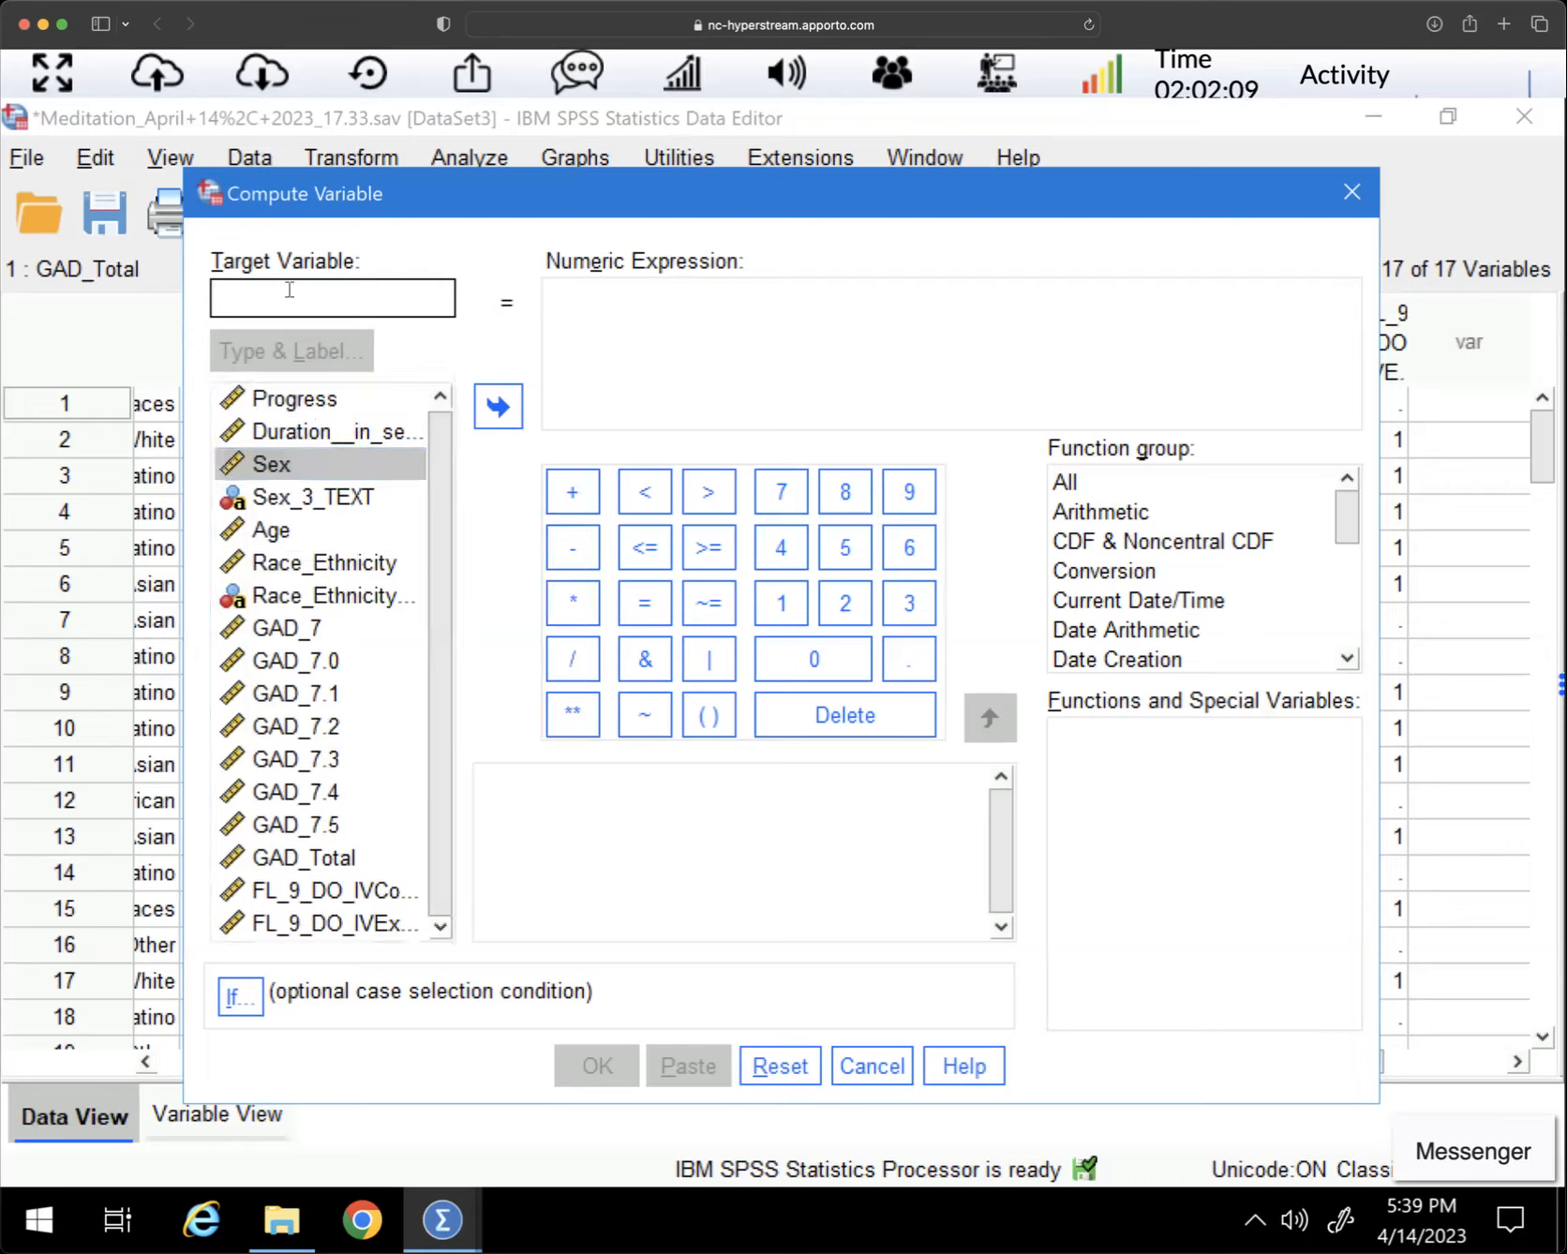
pyautogui.write('GAD')
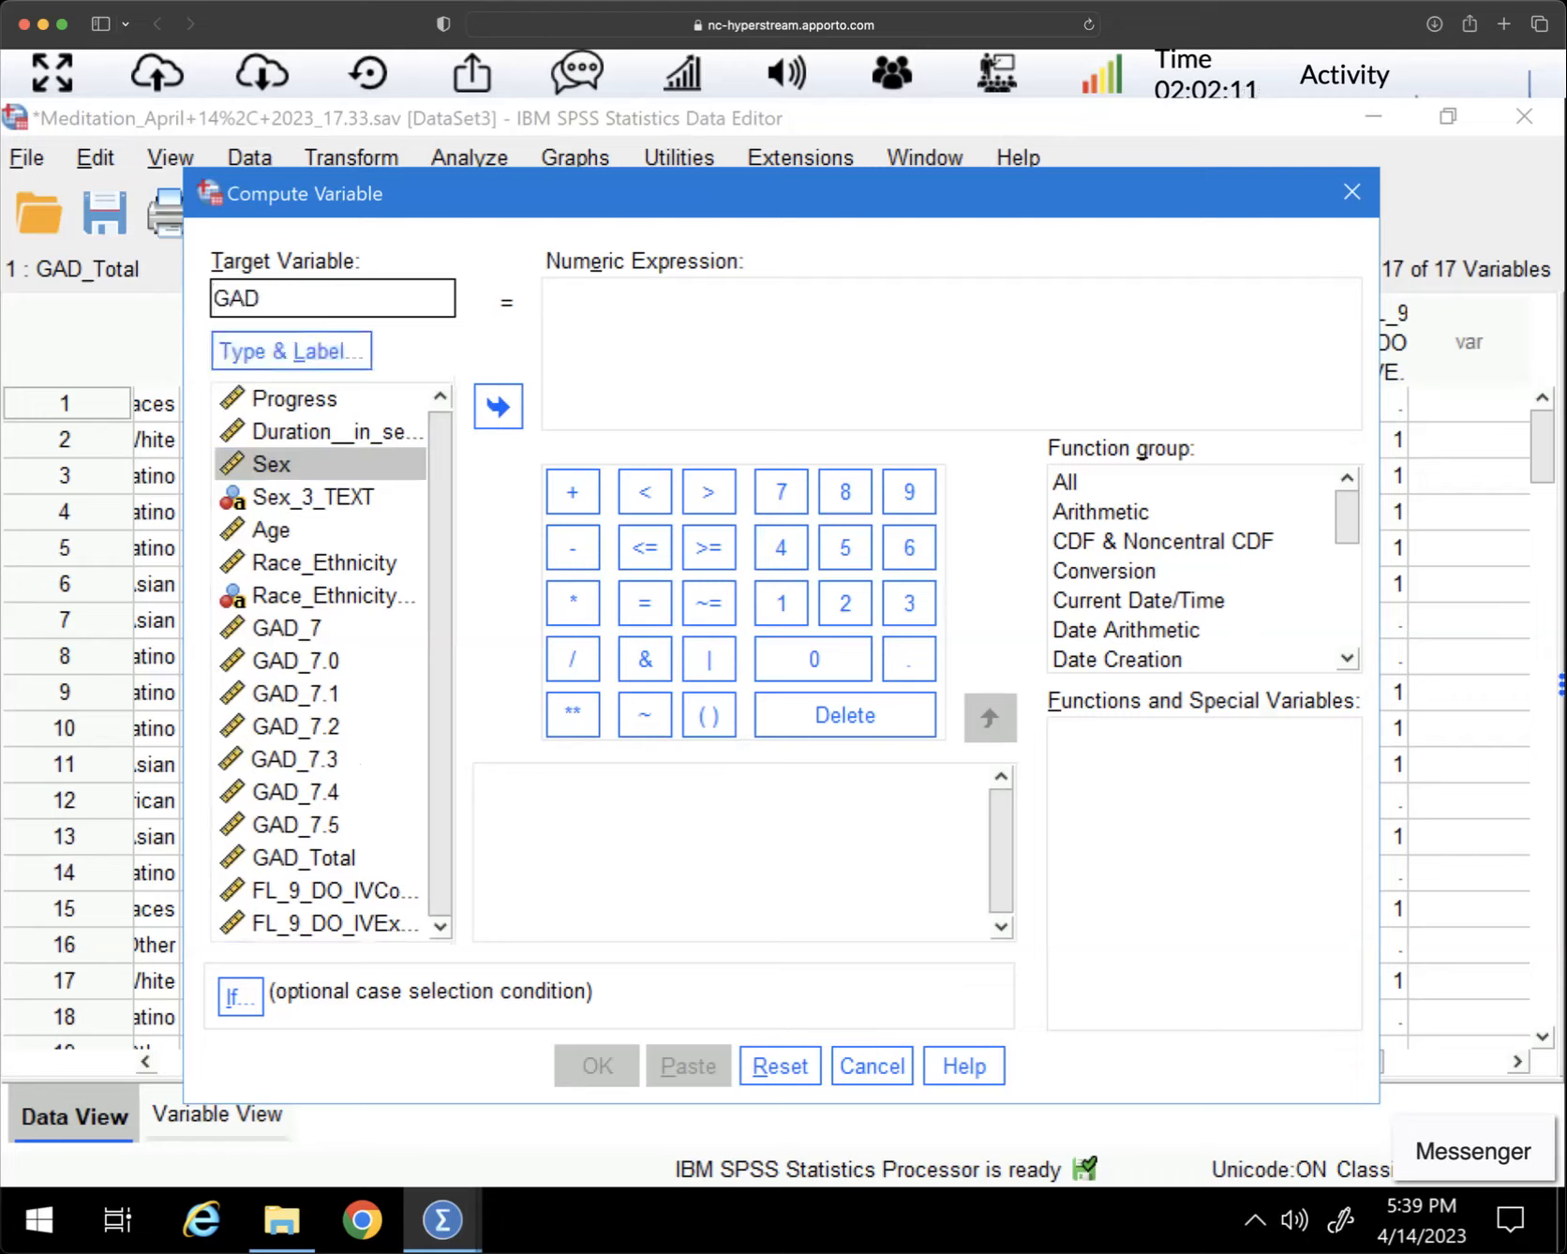
pyautogui.write('_Total')
# Build the numeric expression GAD_7 + GAD_7.0 + GAD_7.1 + GAD_7.2 + GAD_7.3 + GAD_7.4 + GAD_7.5
pyautogui.click(551, 303)
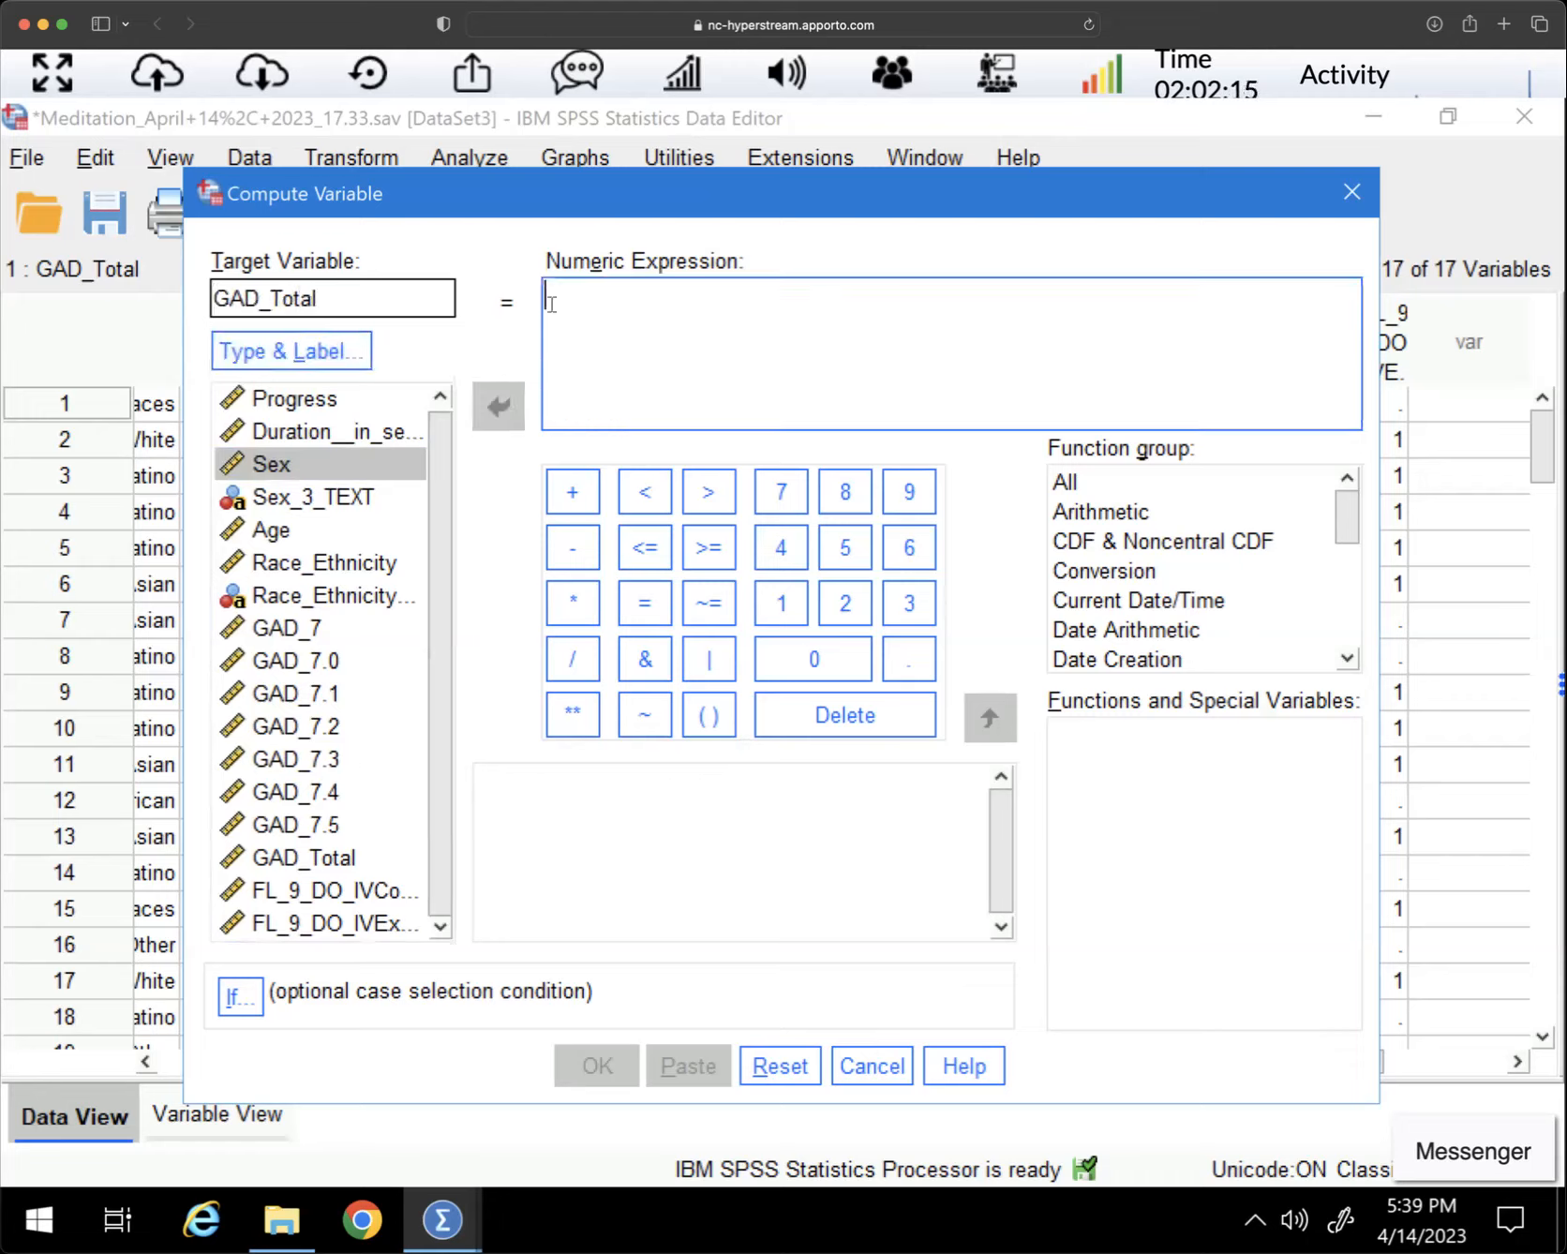
pyautogui.doubleClick(294, 629)
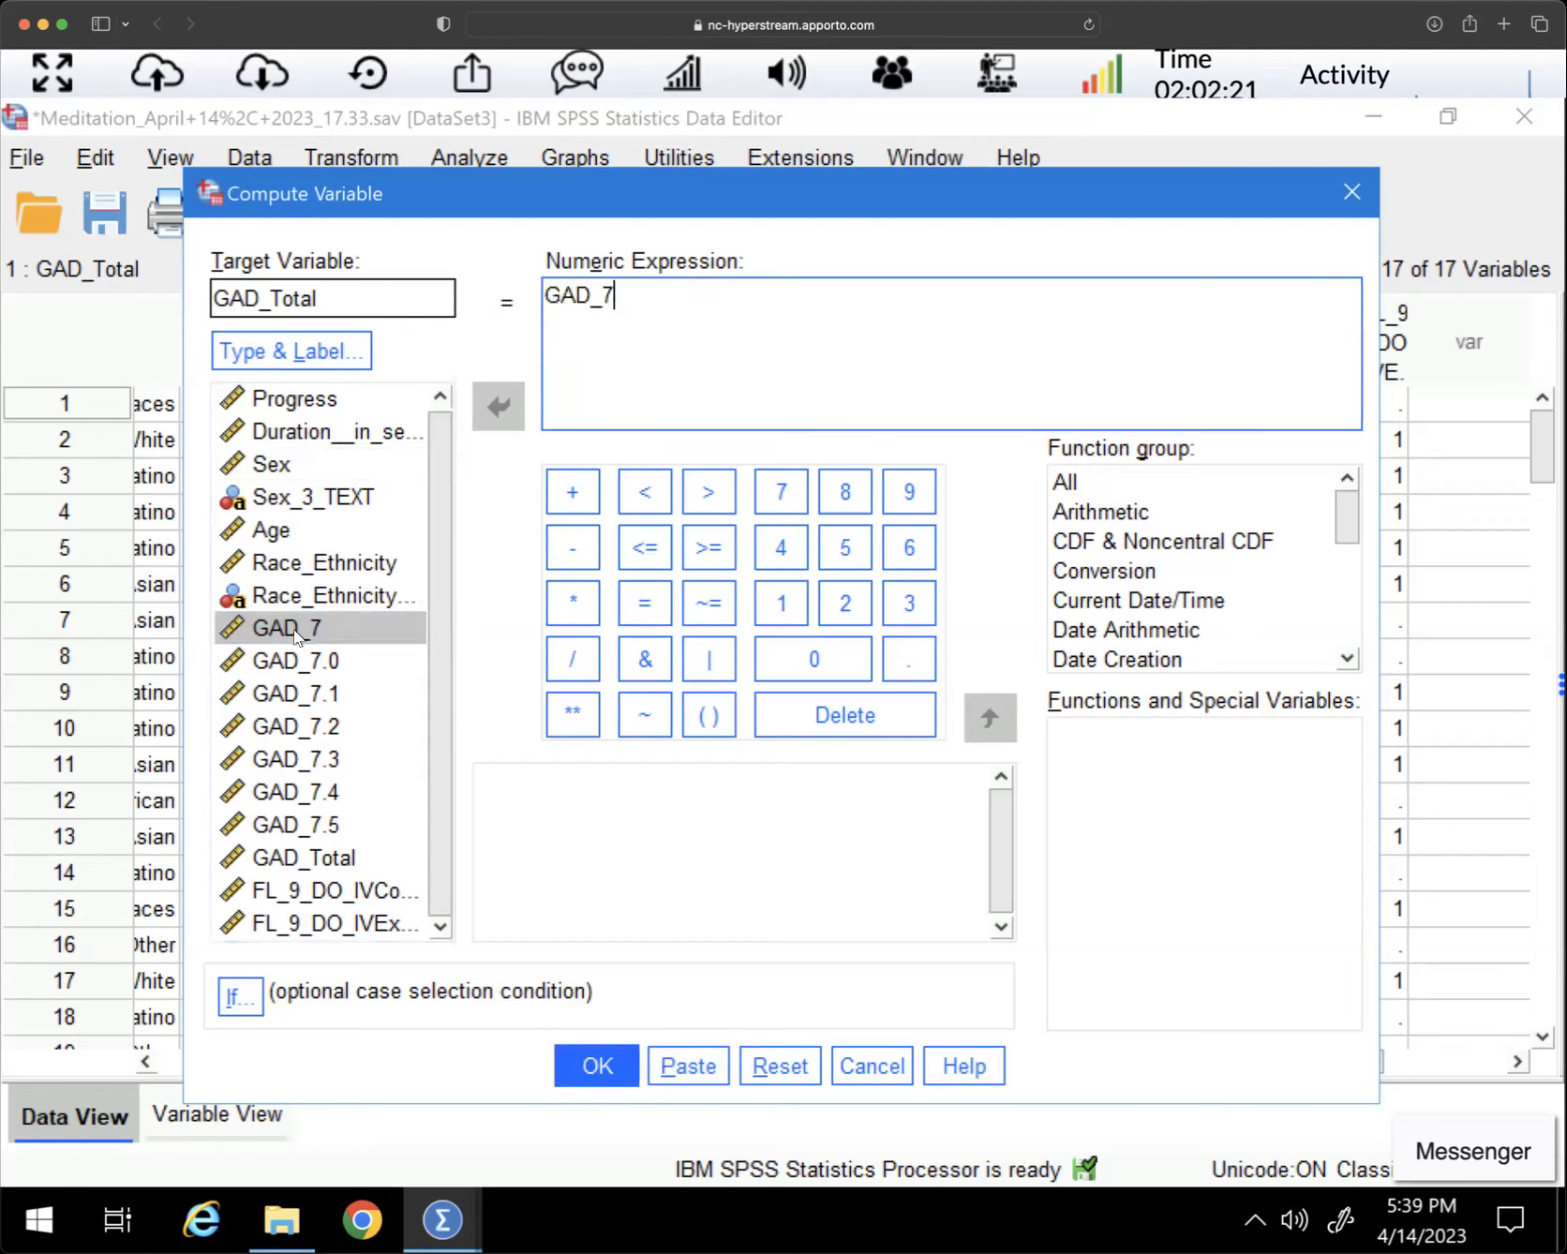
pyautogui.click(565, 494)
pyautogui.doubleClick(314, 662)
pyautogui.click(569, 489)
pyautogui.doubleClick(299, 694)
pyautogui.click(579, 487)
pyautogui.doubleClick(306, 727)
pyautogui.click(572, 493)
pyautogui.doubleClick(296, 759)
pyautogui.click(572, 492)
pyautogui.doubleClick(305, 794)
pyautogui.click(573, 492)
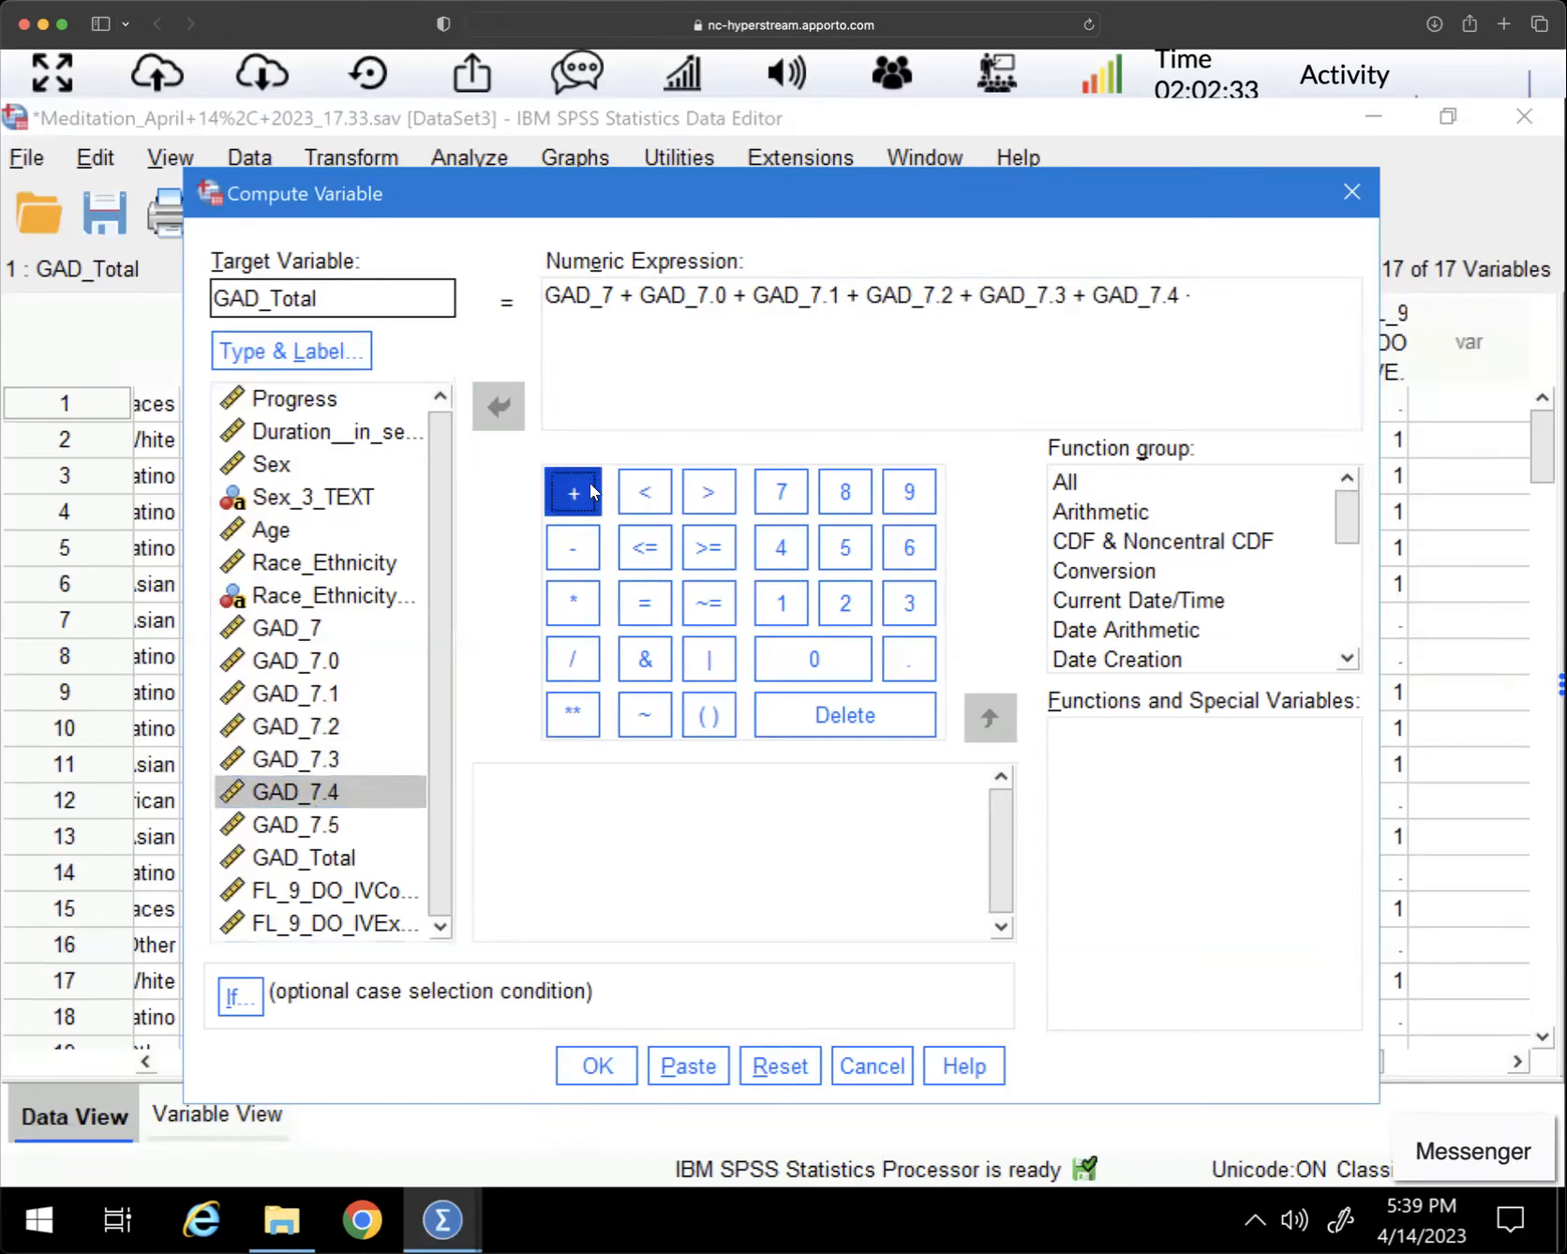
pyautogui.click(338, 824)
pyautogui.doubleClick(338, 823)
pyautogui.click(573, 493)
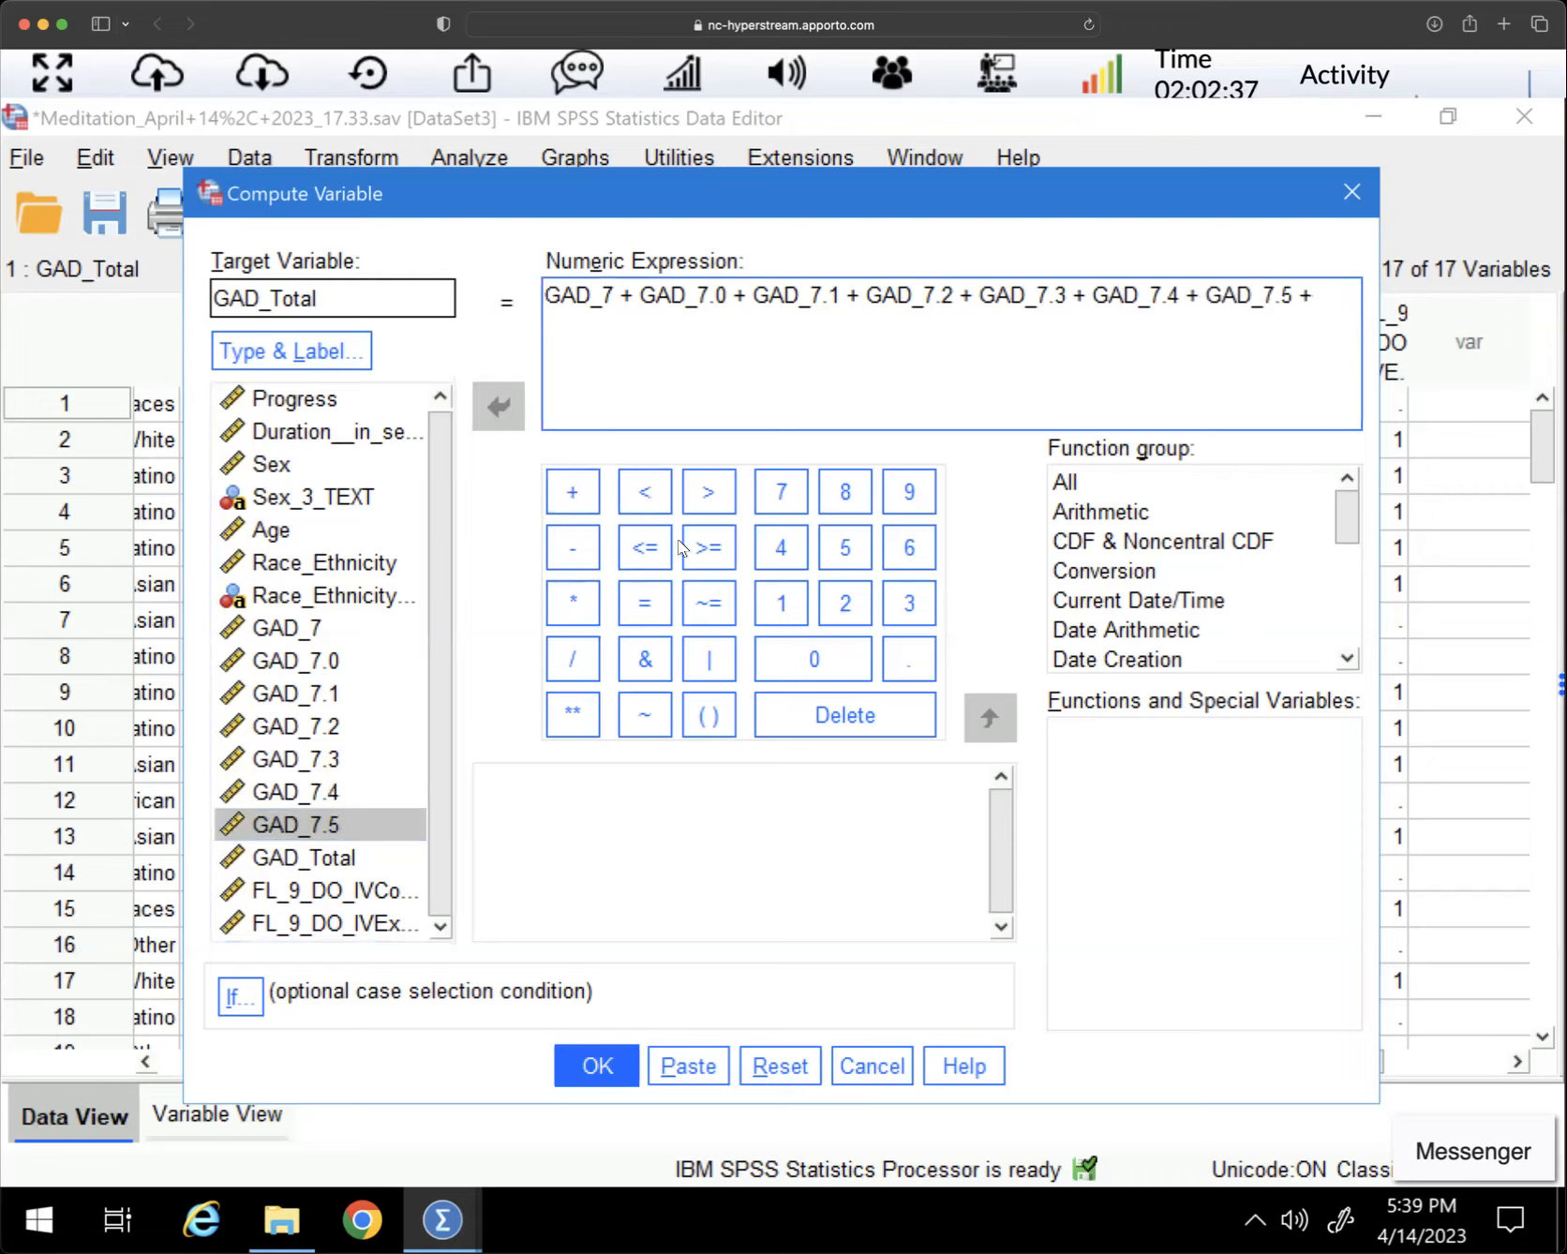
pyautogui.press('BackSpace')
pyautogui.press('BackSpace')
pyautogui.press('BackSpace')
# Run the computation, overwriting the existing GAD_Total variable, and return to the Data Editor
pyautogui.click(590, 1073)
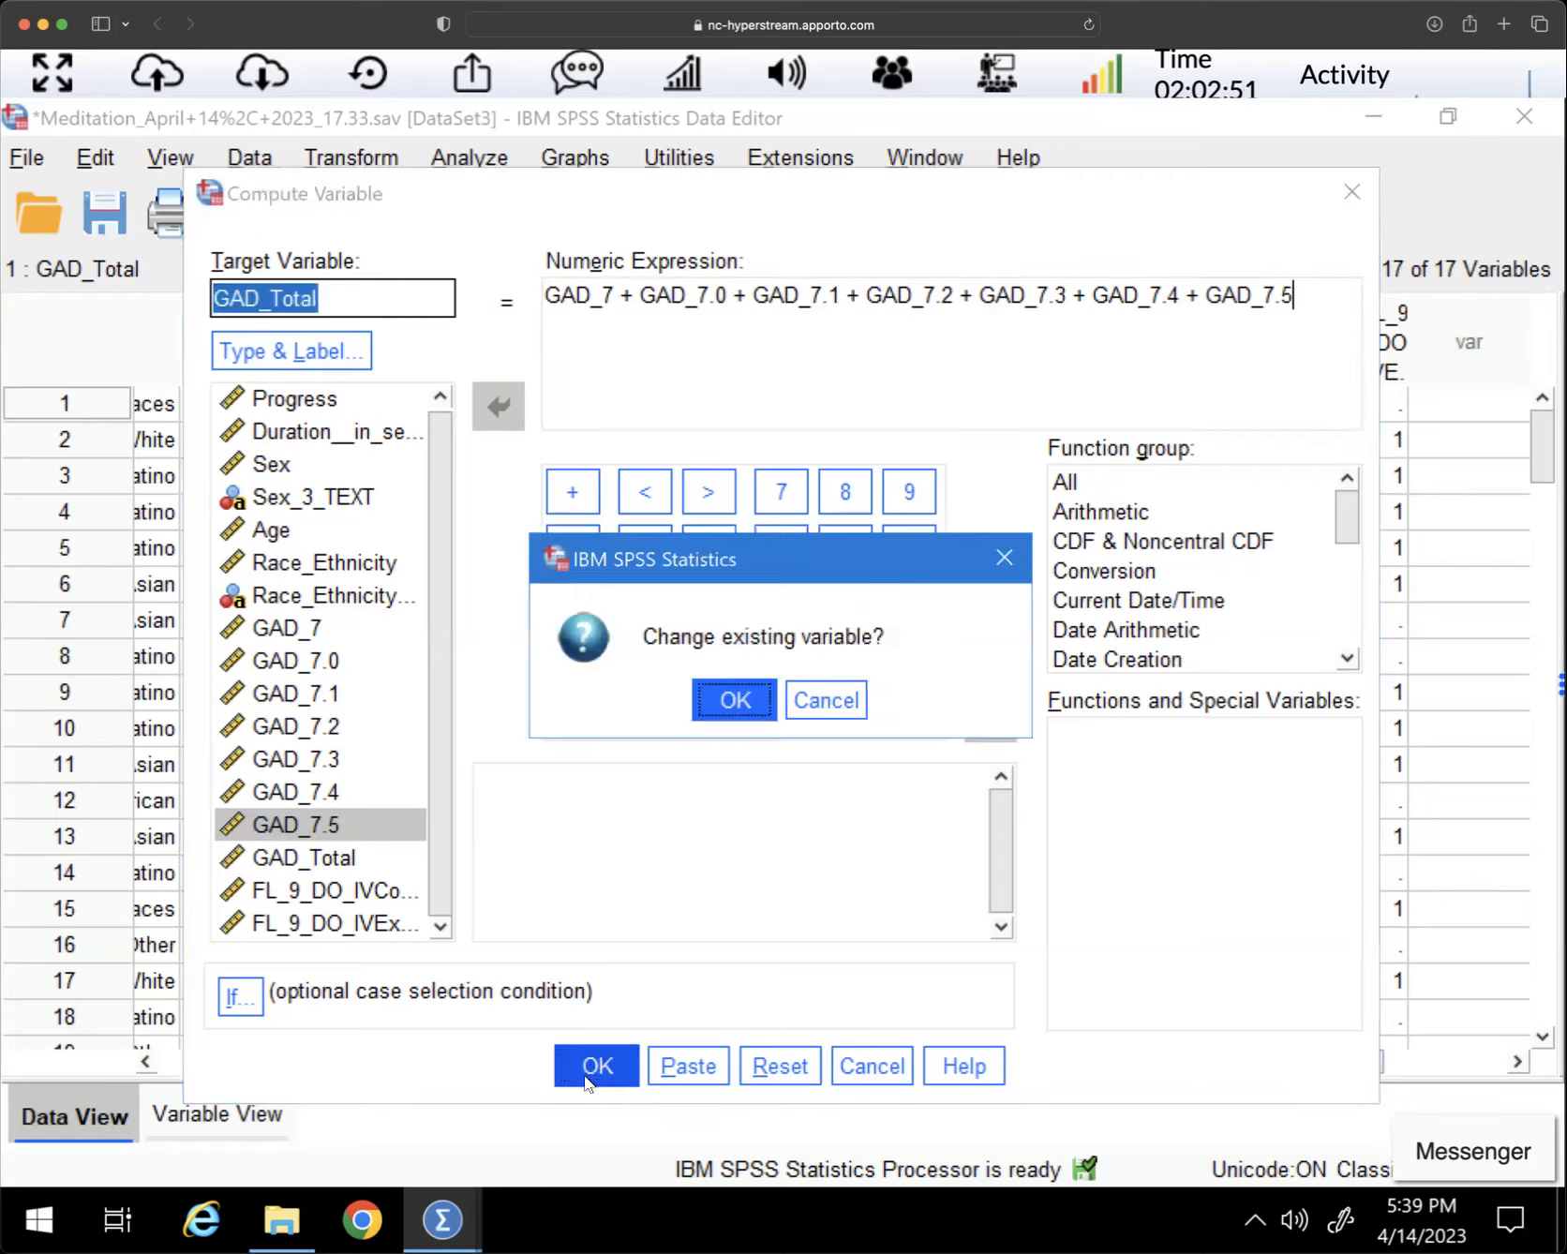
pyautogui.click(733, 698)
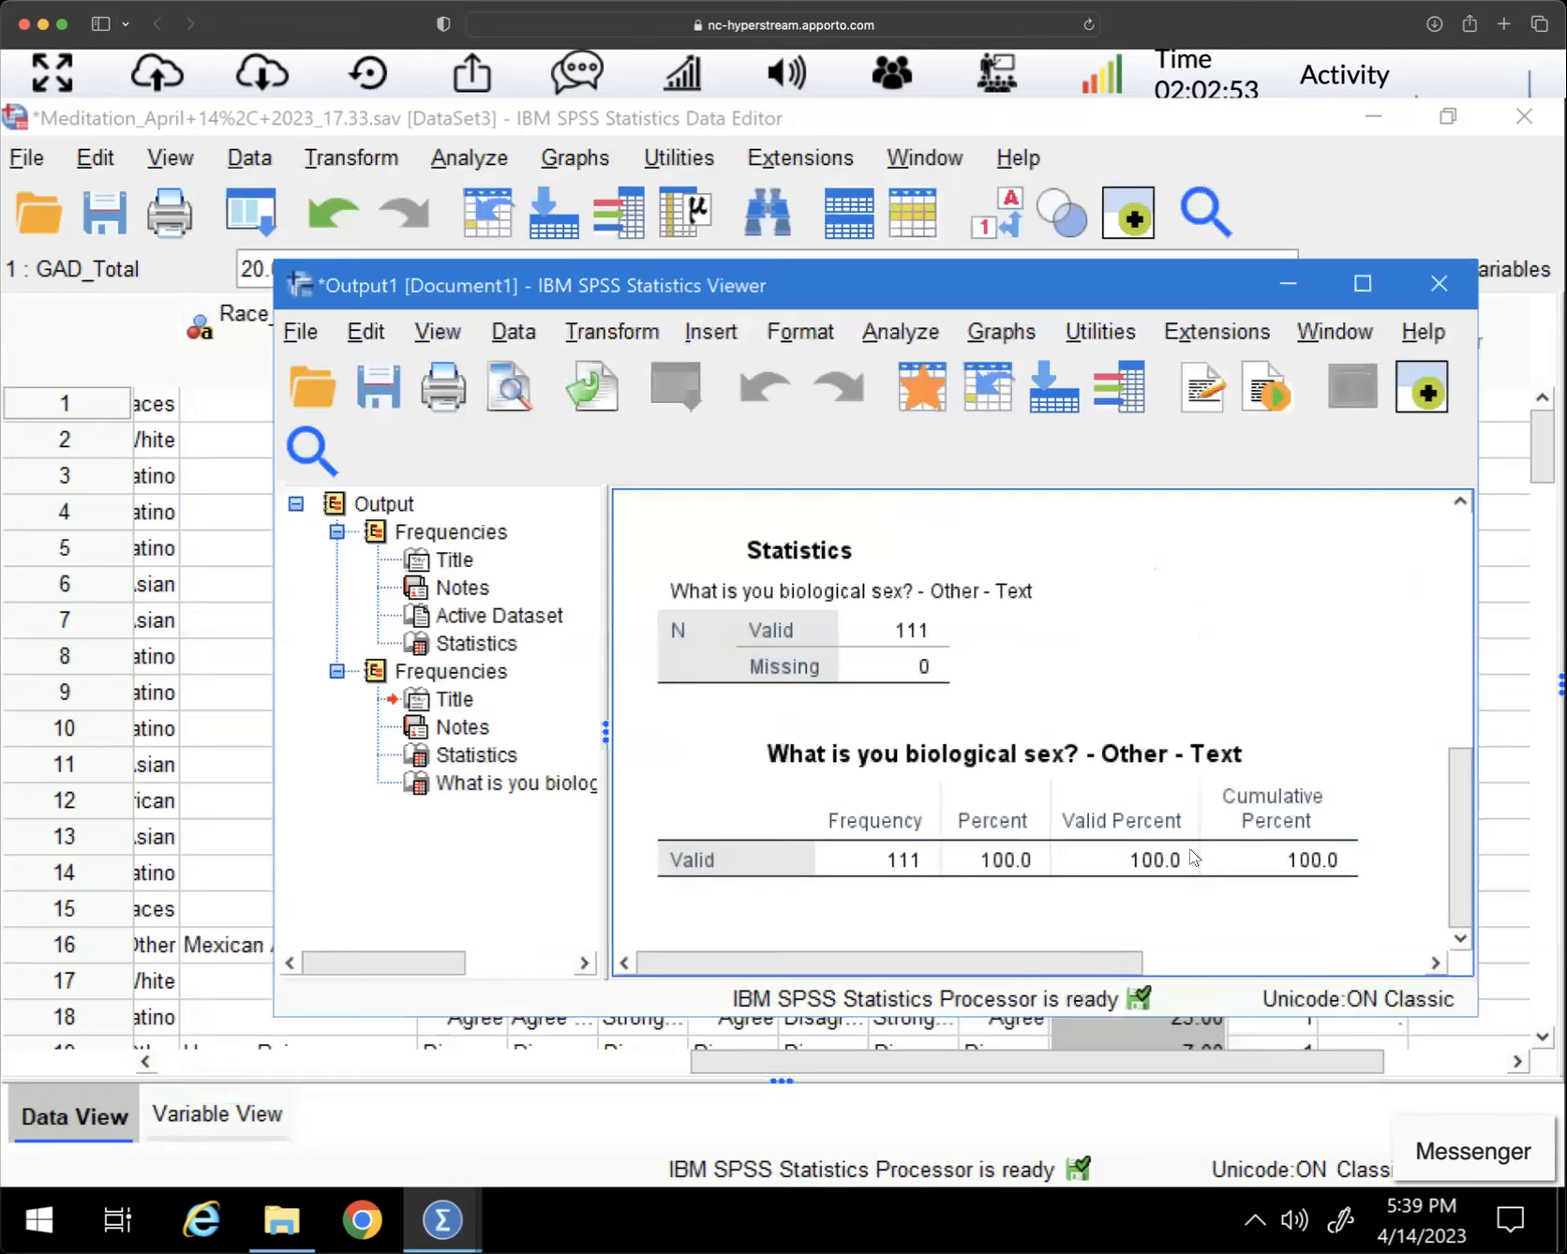
pyautogui.click(1258, 123)
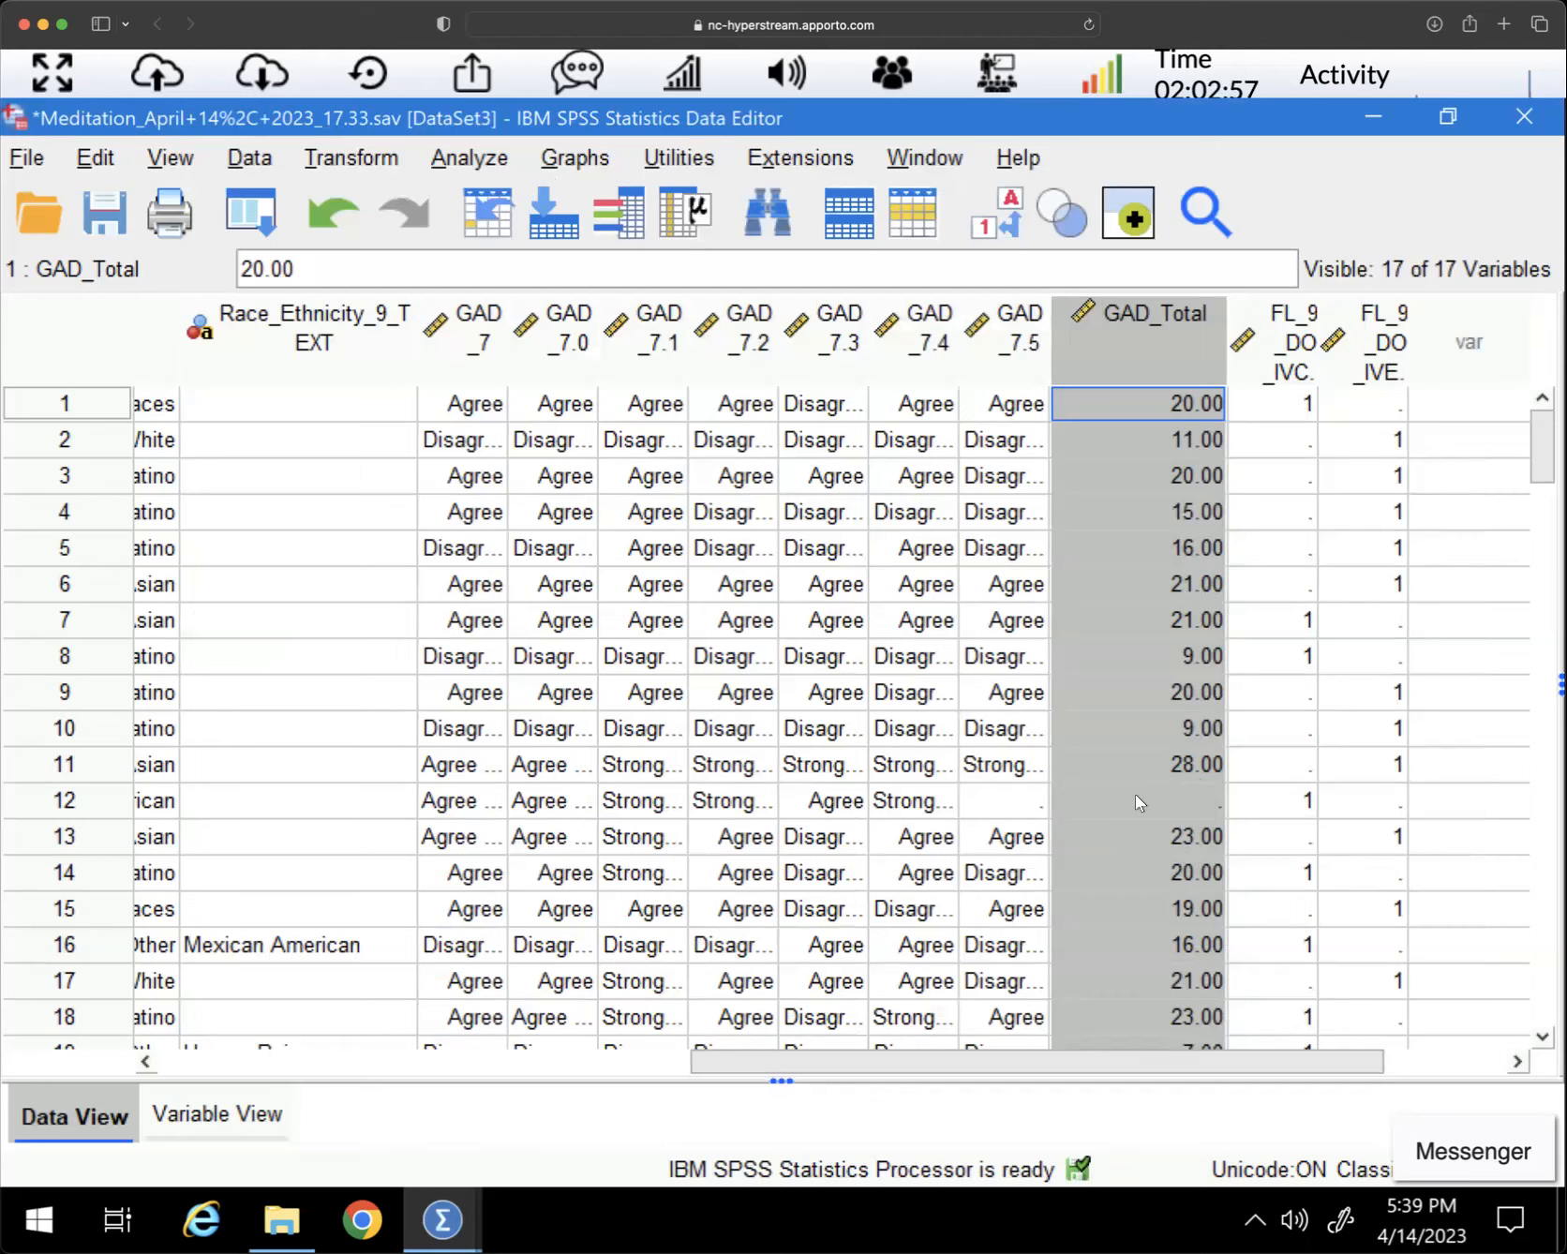
# Check case 12's GAD_7.5 response against its GAD_Total and inspect the GAD_Total column and the FL_9_DO columns beside it
pyautogui.click(1021, 802)
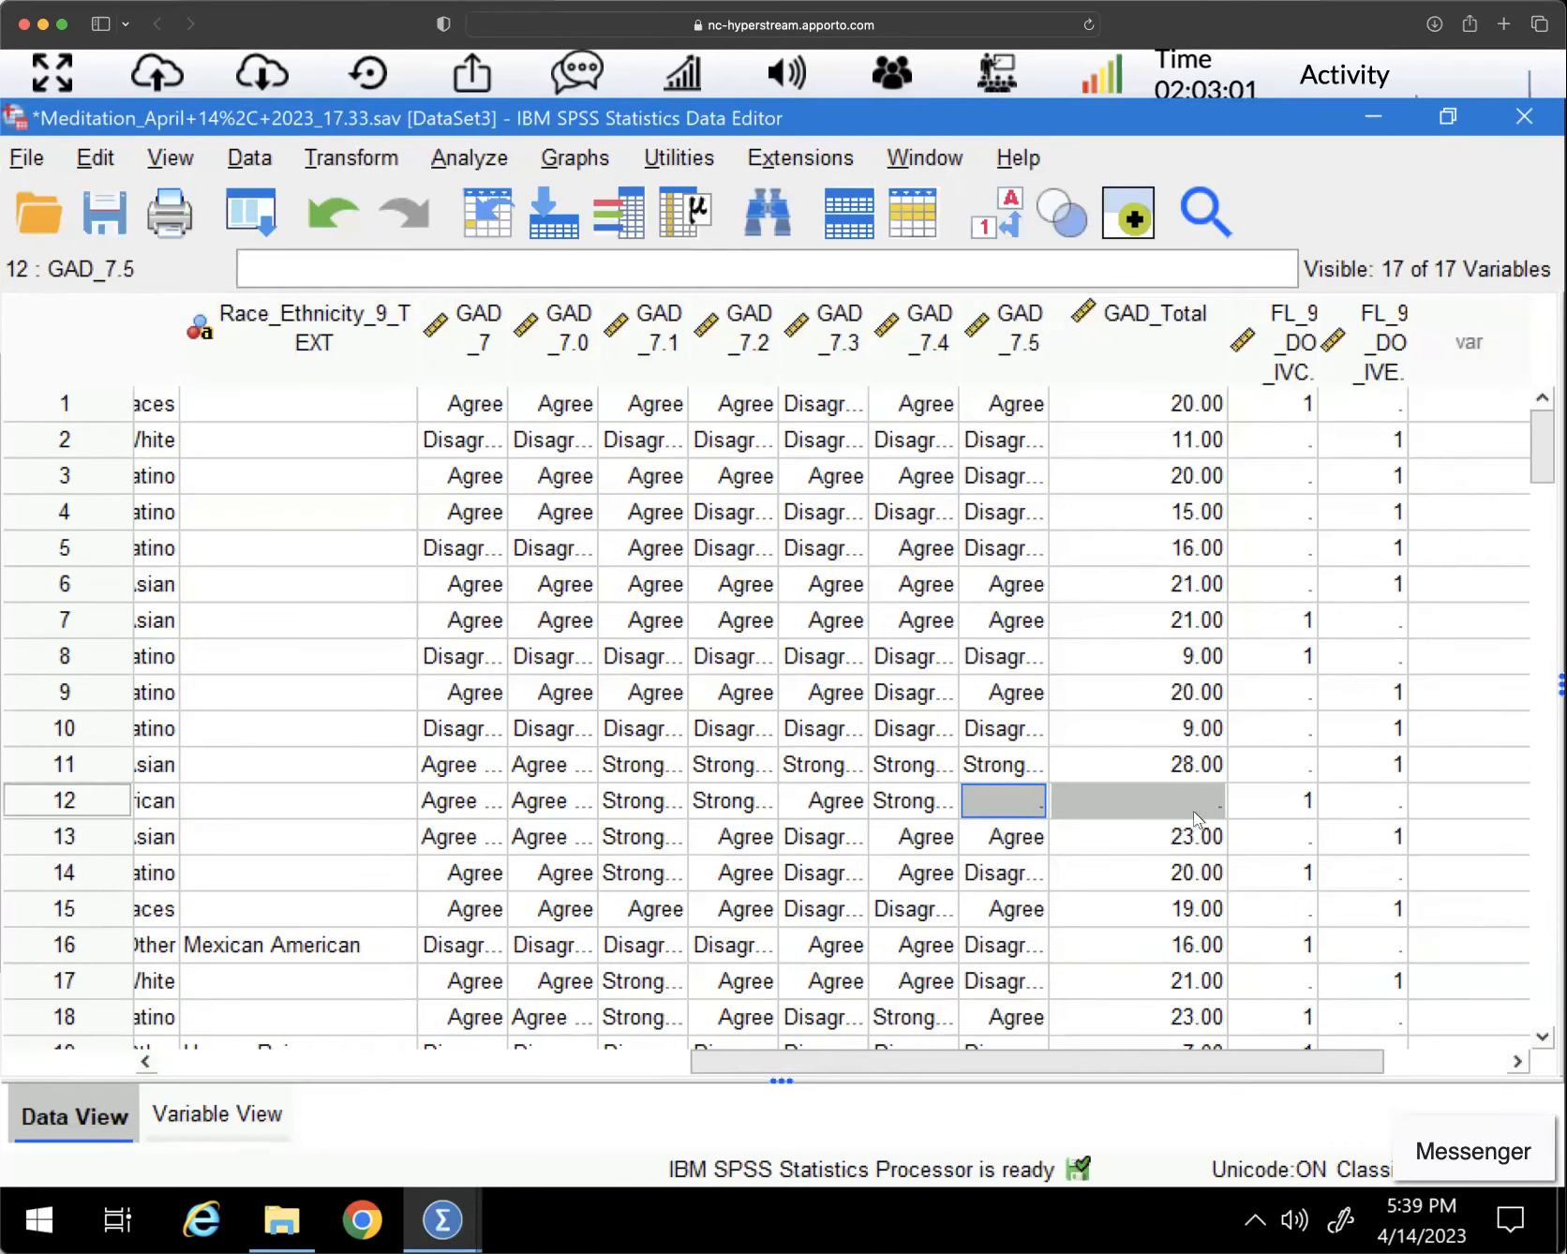
pyautogui.click(1131, 340)
pyautogui.moveTo(1150, 339)
pyautogui.mouseDown()
pyautogui.moveTo(989, 349)
pyautogui.moveTo(1155, 343)
pyautogui.mouseUp()
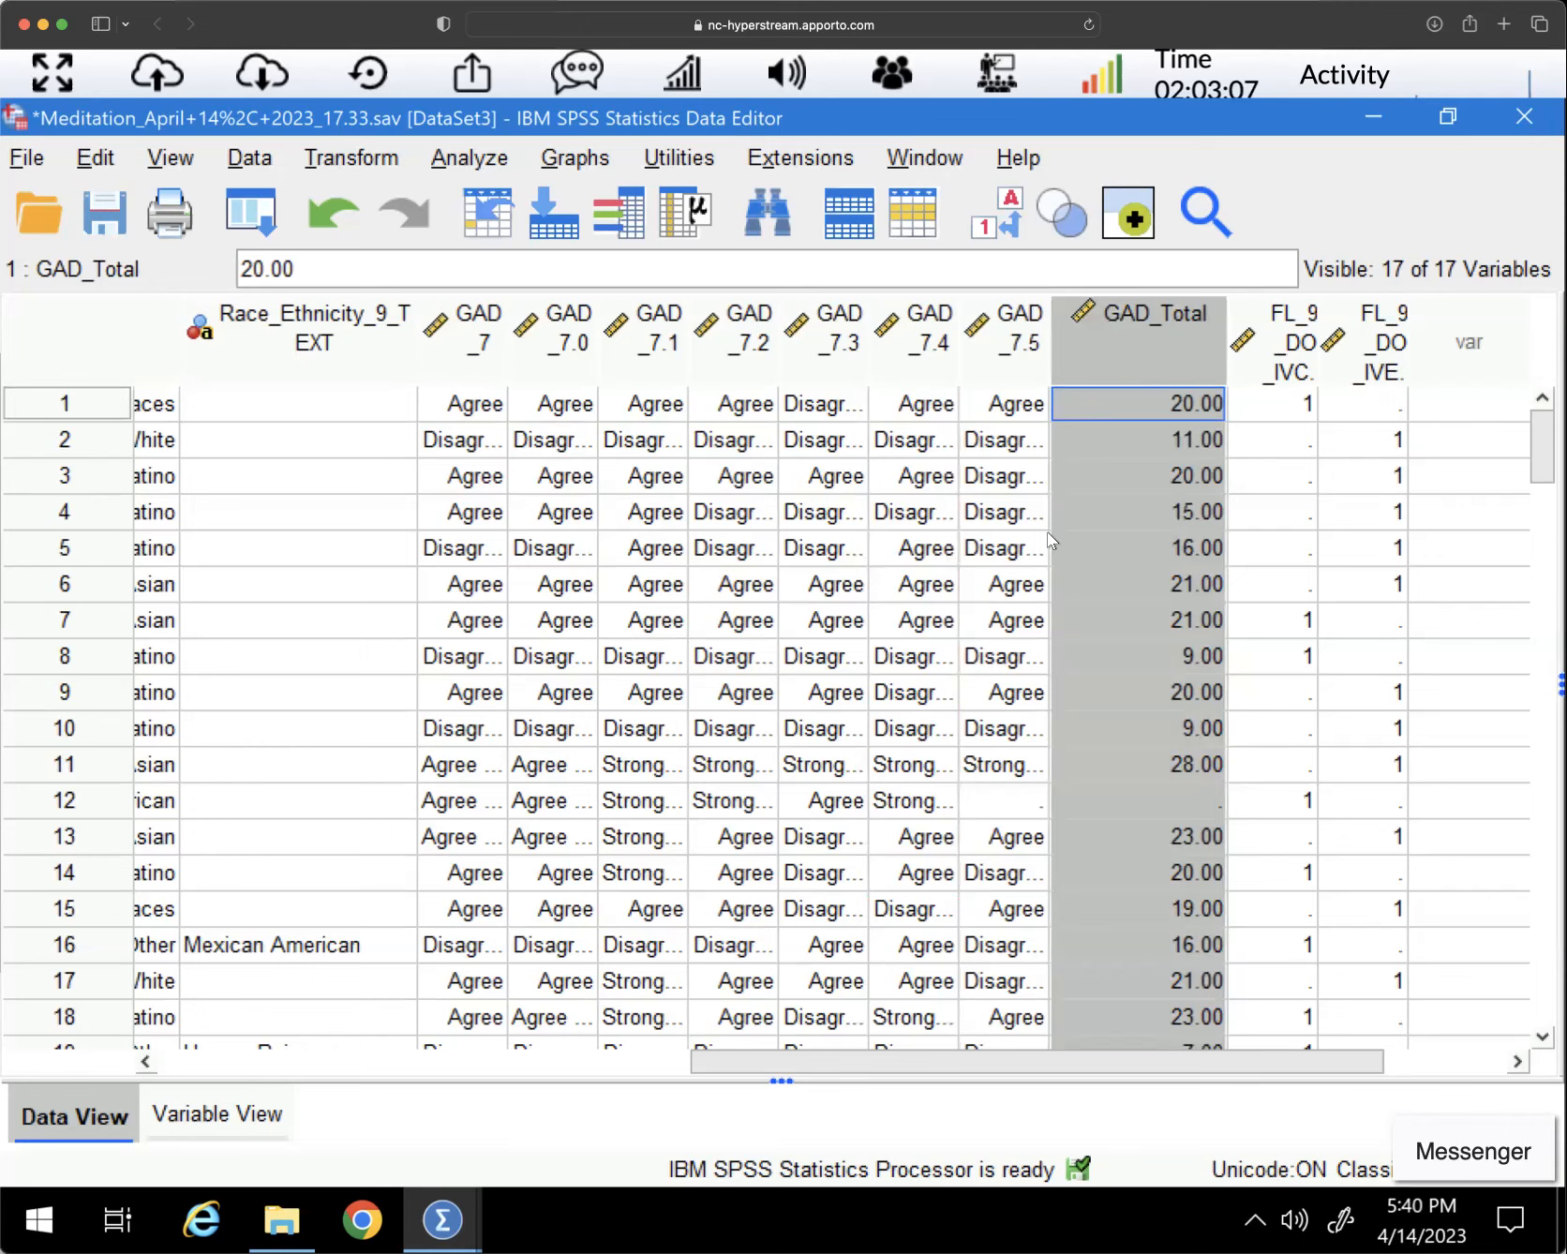
pyautogui.moveTo(774, 1066); pyautogui.dragTo(871, 1067)
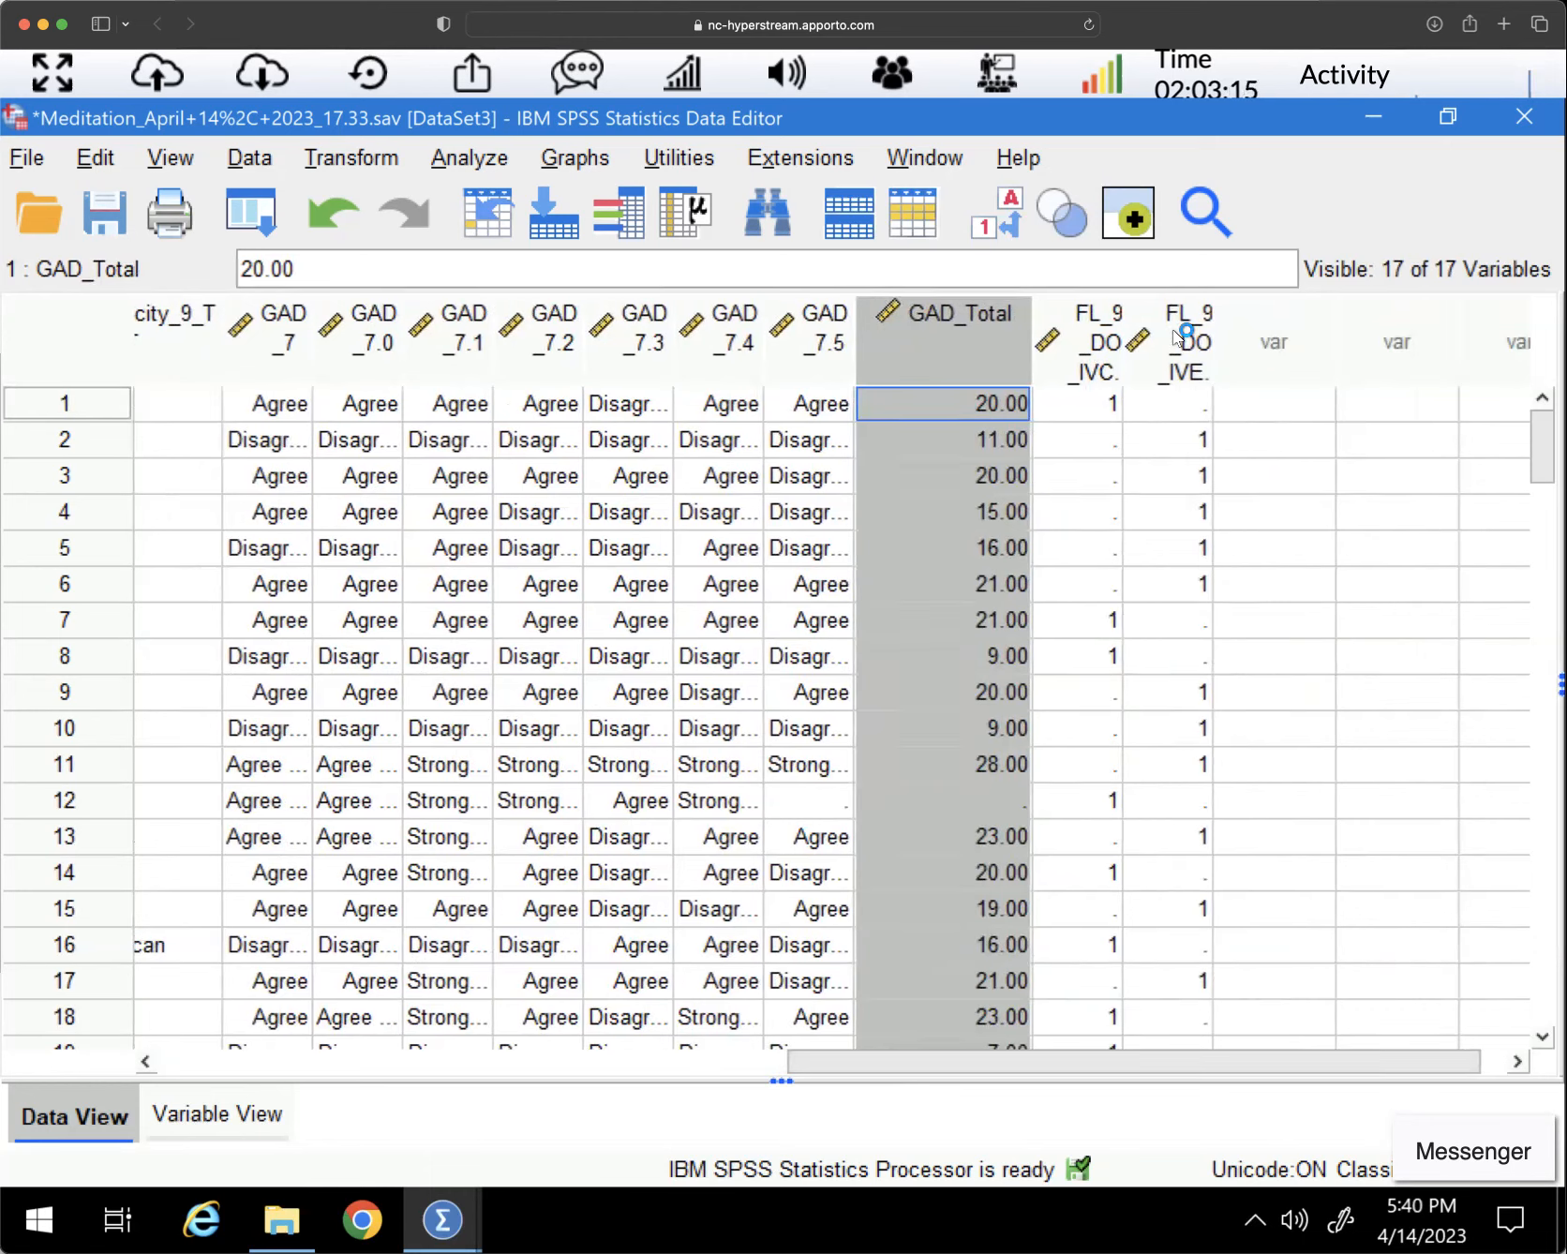
pyautogui.moveTo(1170, 337)
# Define a new numeric variable named IV in row 18 with 0 decimals and the label IV
pyautogui.click(259, 1124)
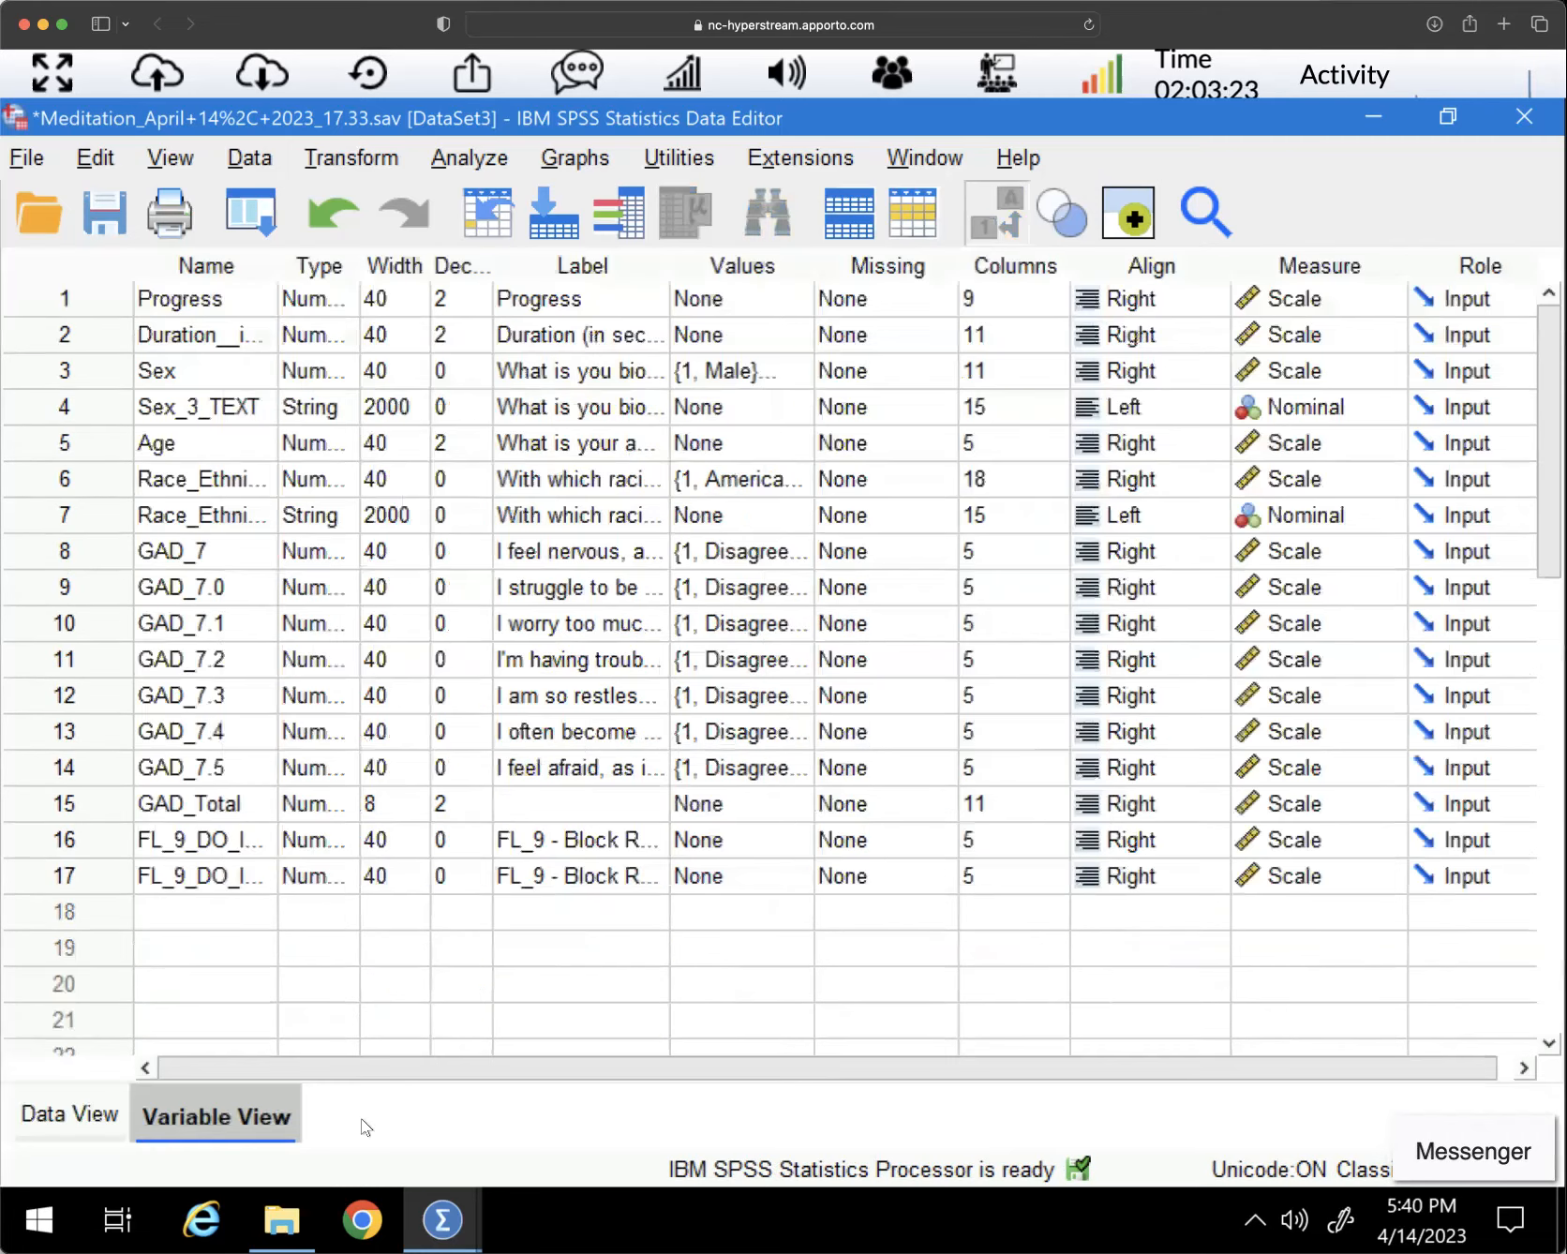
pyautogui.click(187, 908)
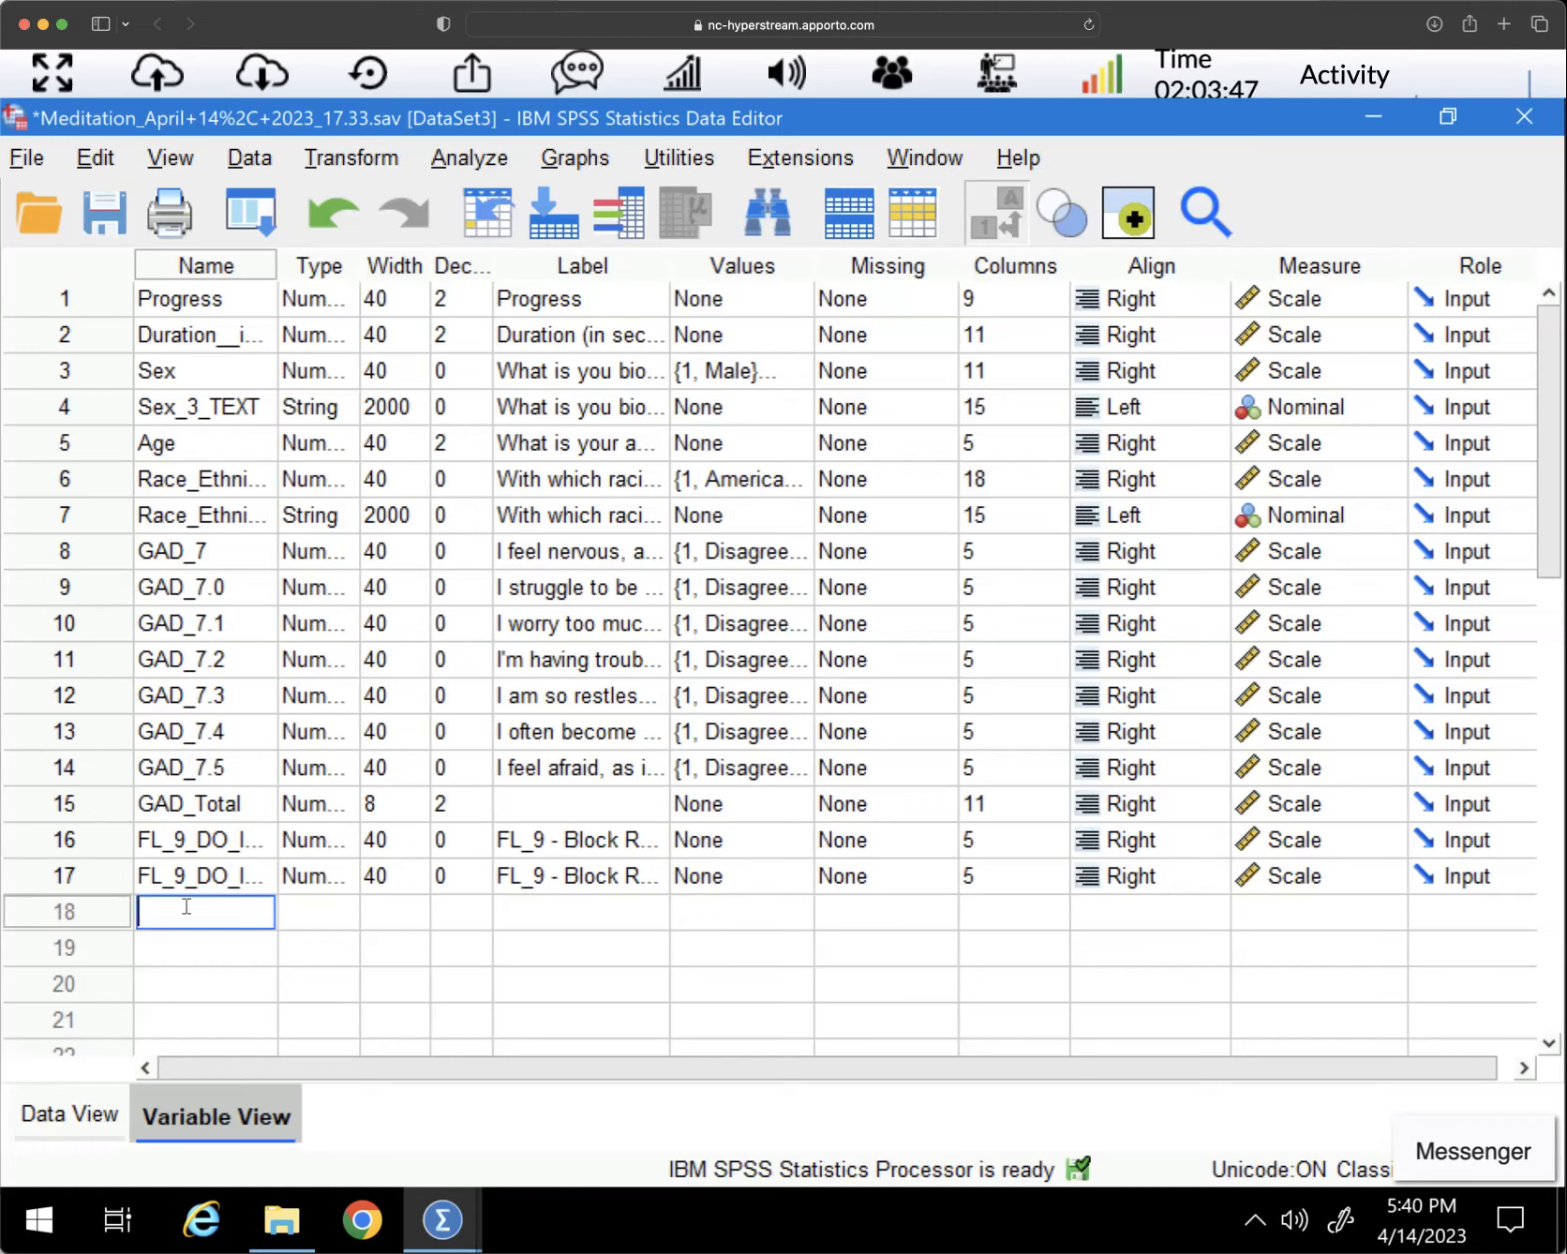
pyautogui.write('IV')
pyautogui.click(318, 914)
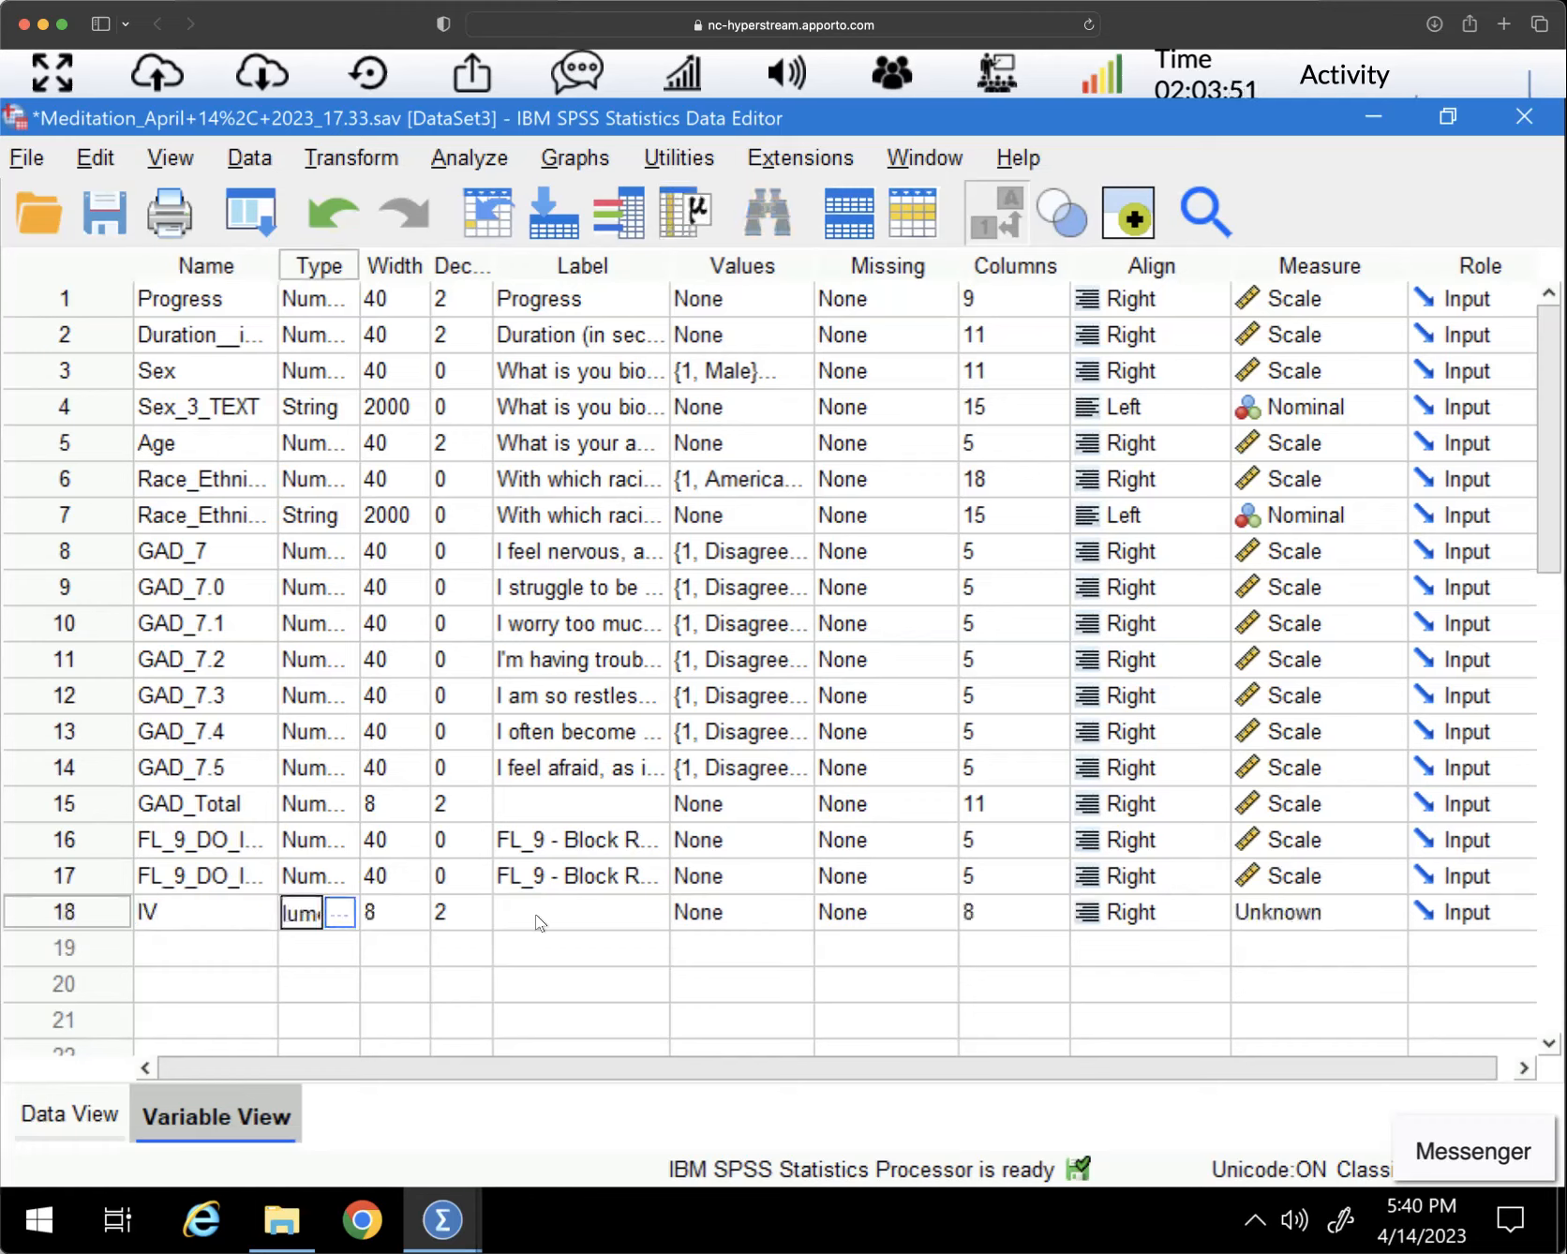
pyautogui.click(480, 921)
pyautogui.click(483, 926)
pyautogui.click(483, 926)
pyautogui.click(517, 909)
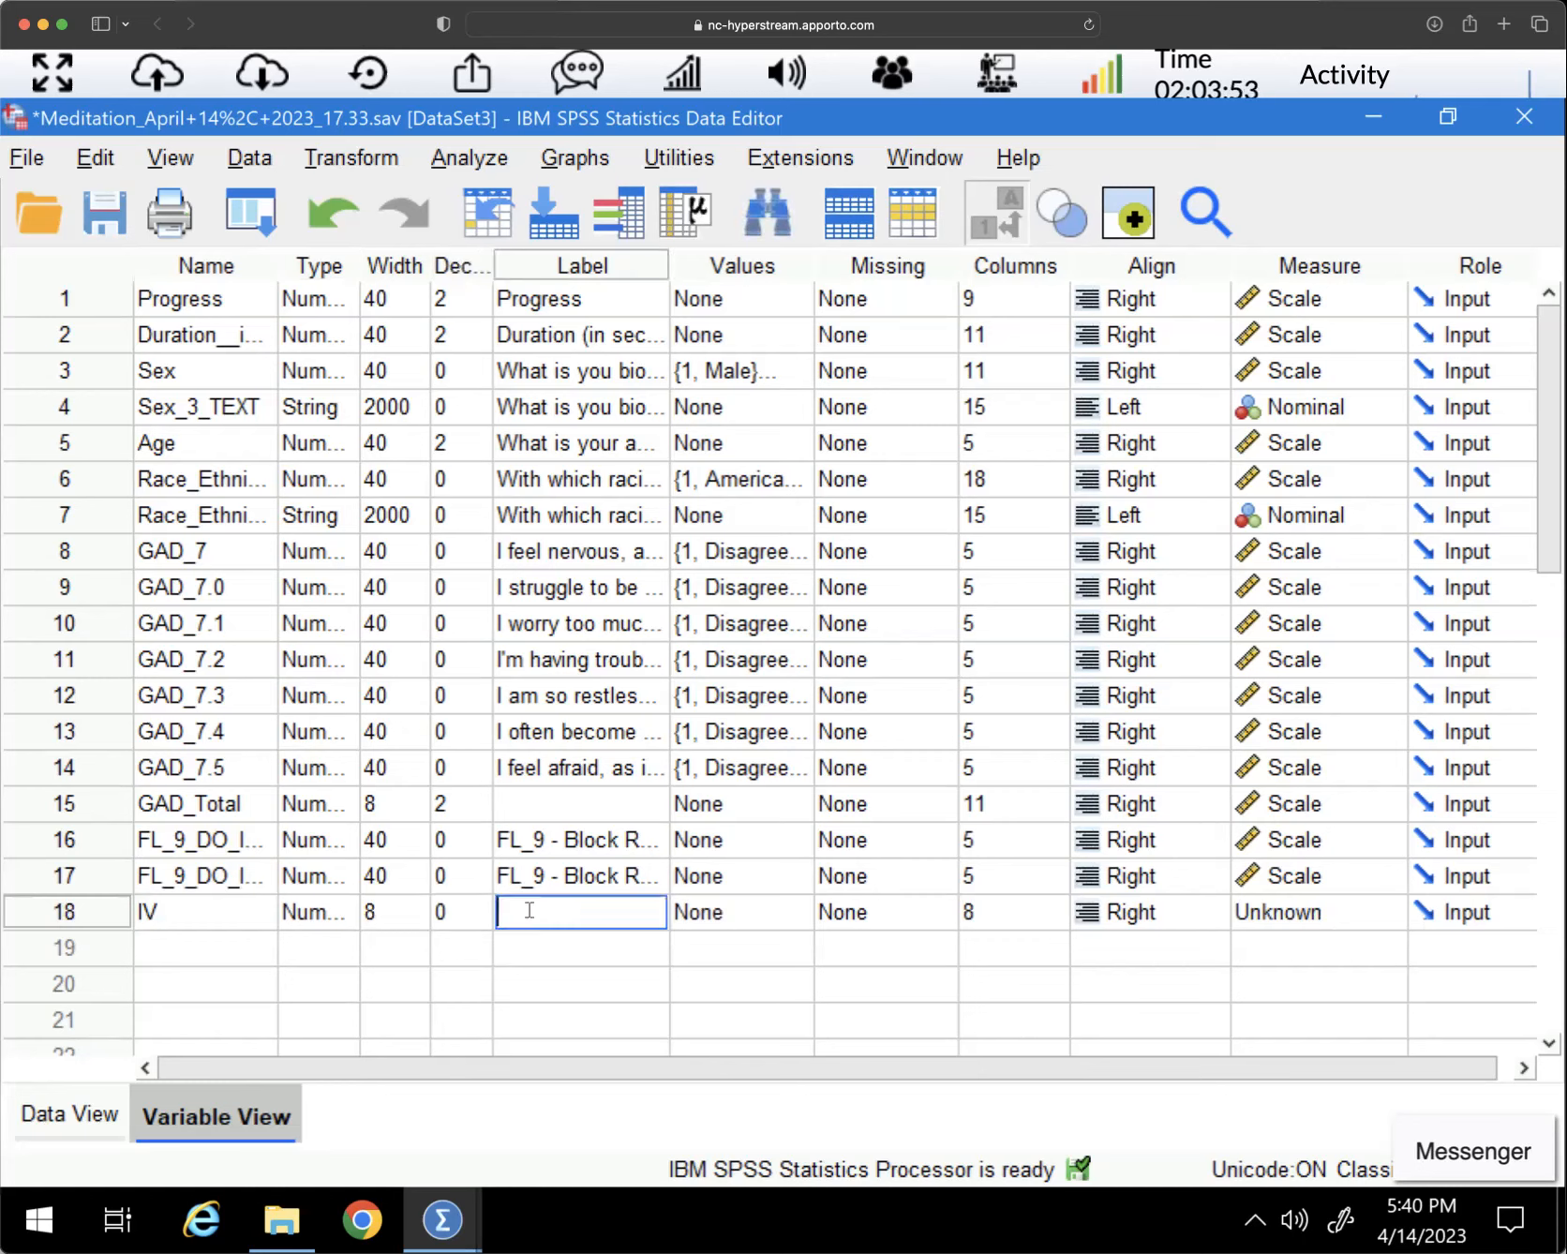
pyautogui.write('IV')
# Assign value labels to the IV variable: 1 = Control and 2 = Experimental
pyautogui.click(787, 917)
pyautogui.click(802, 911)
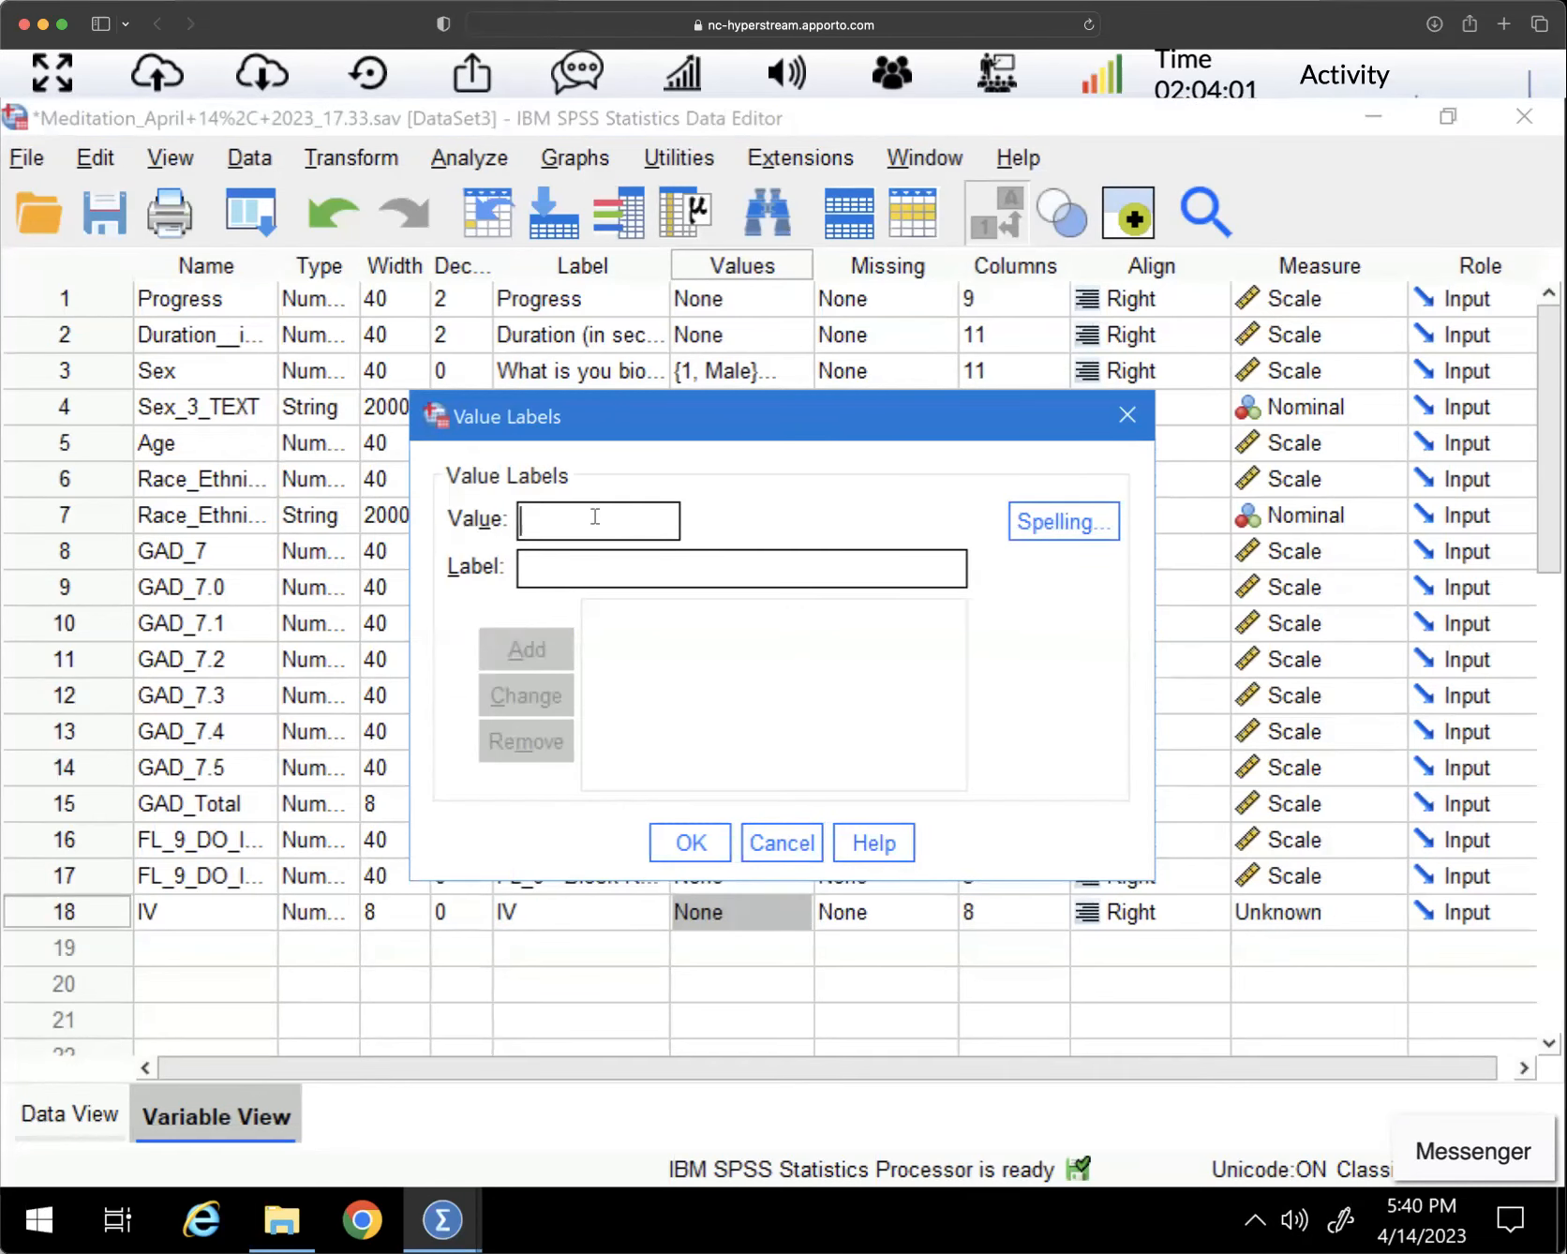
pyautogui.write('1')
pyautogui.click(595, 561)
pyautogui.write('Control')
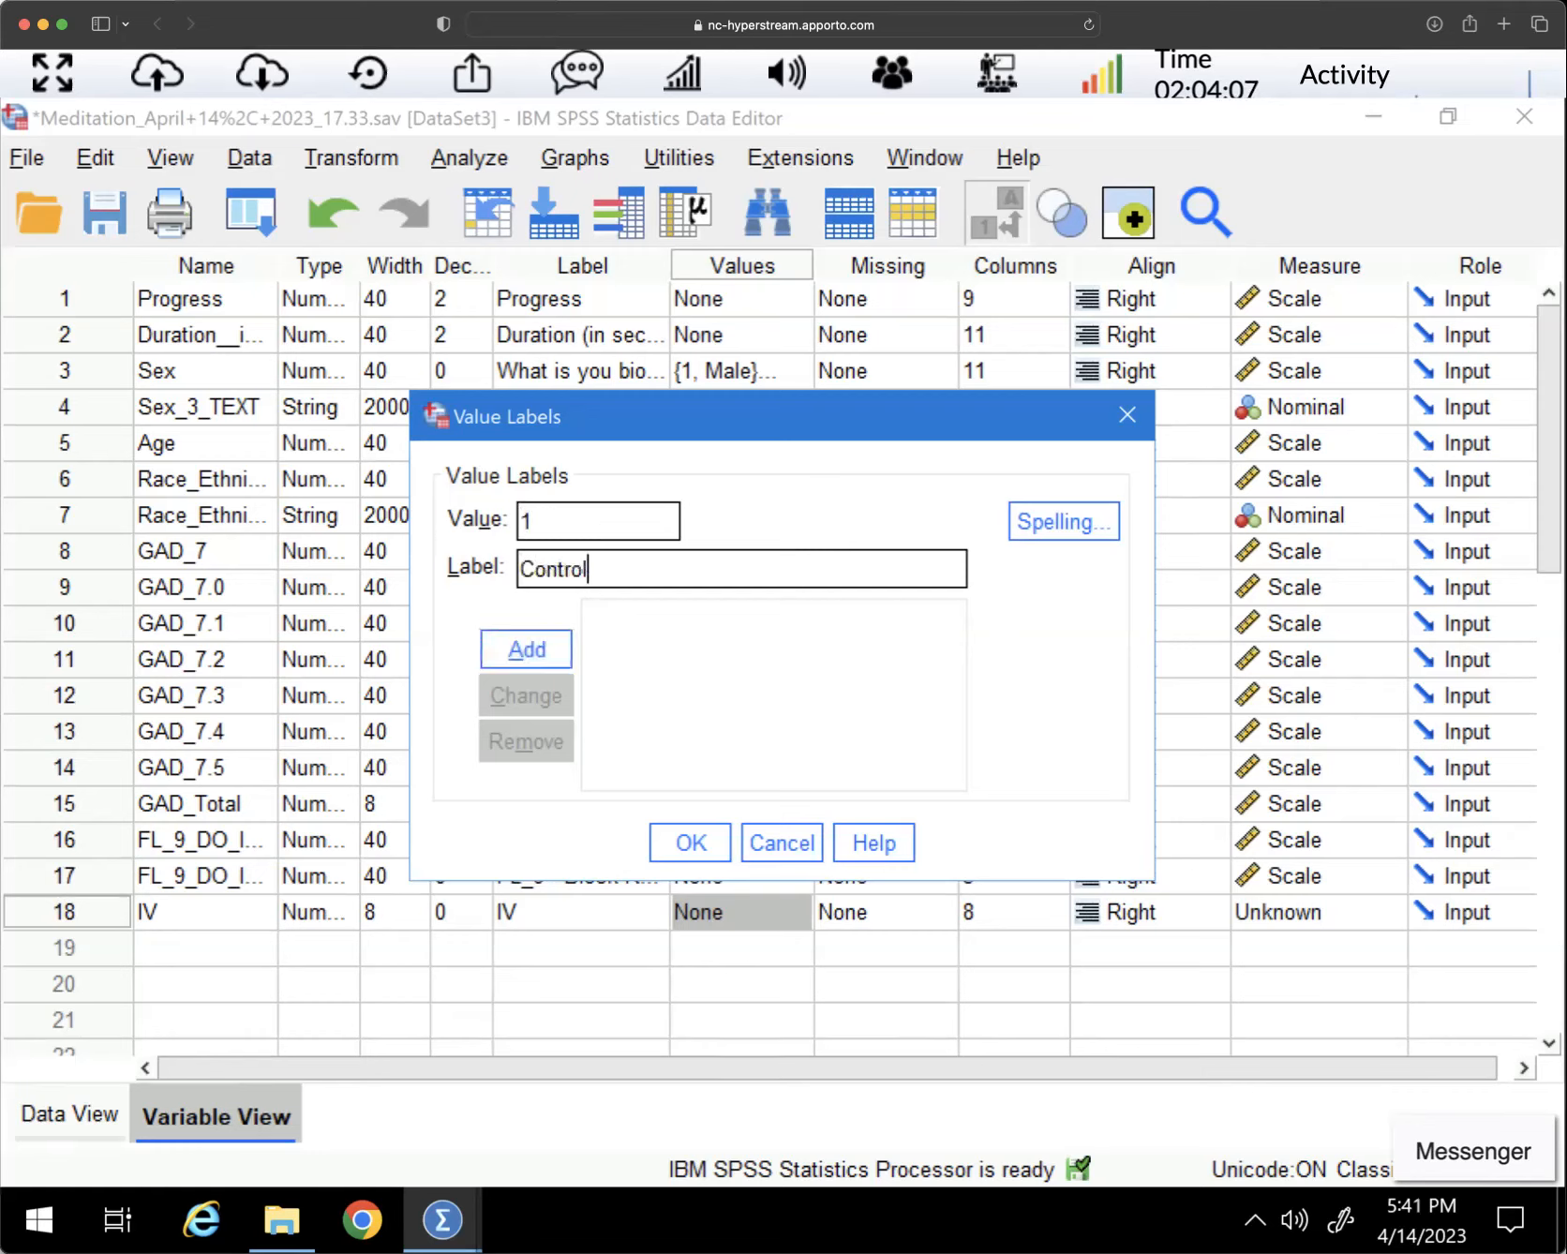
pyautogui.click(531, 647)
pyautogui.write('2')
pyautogui.click(544, 562)
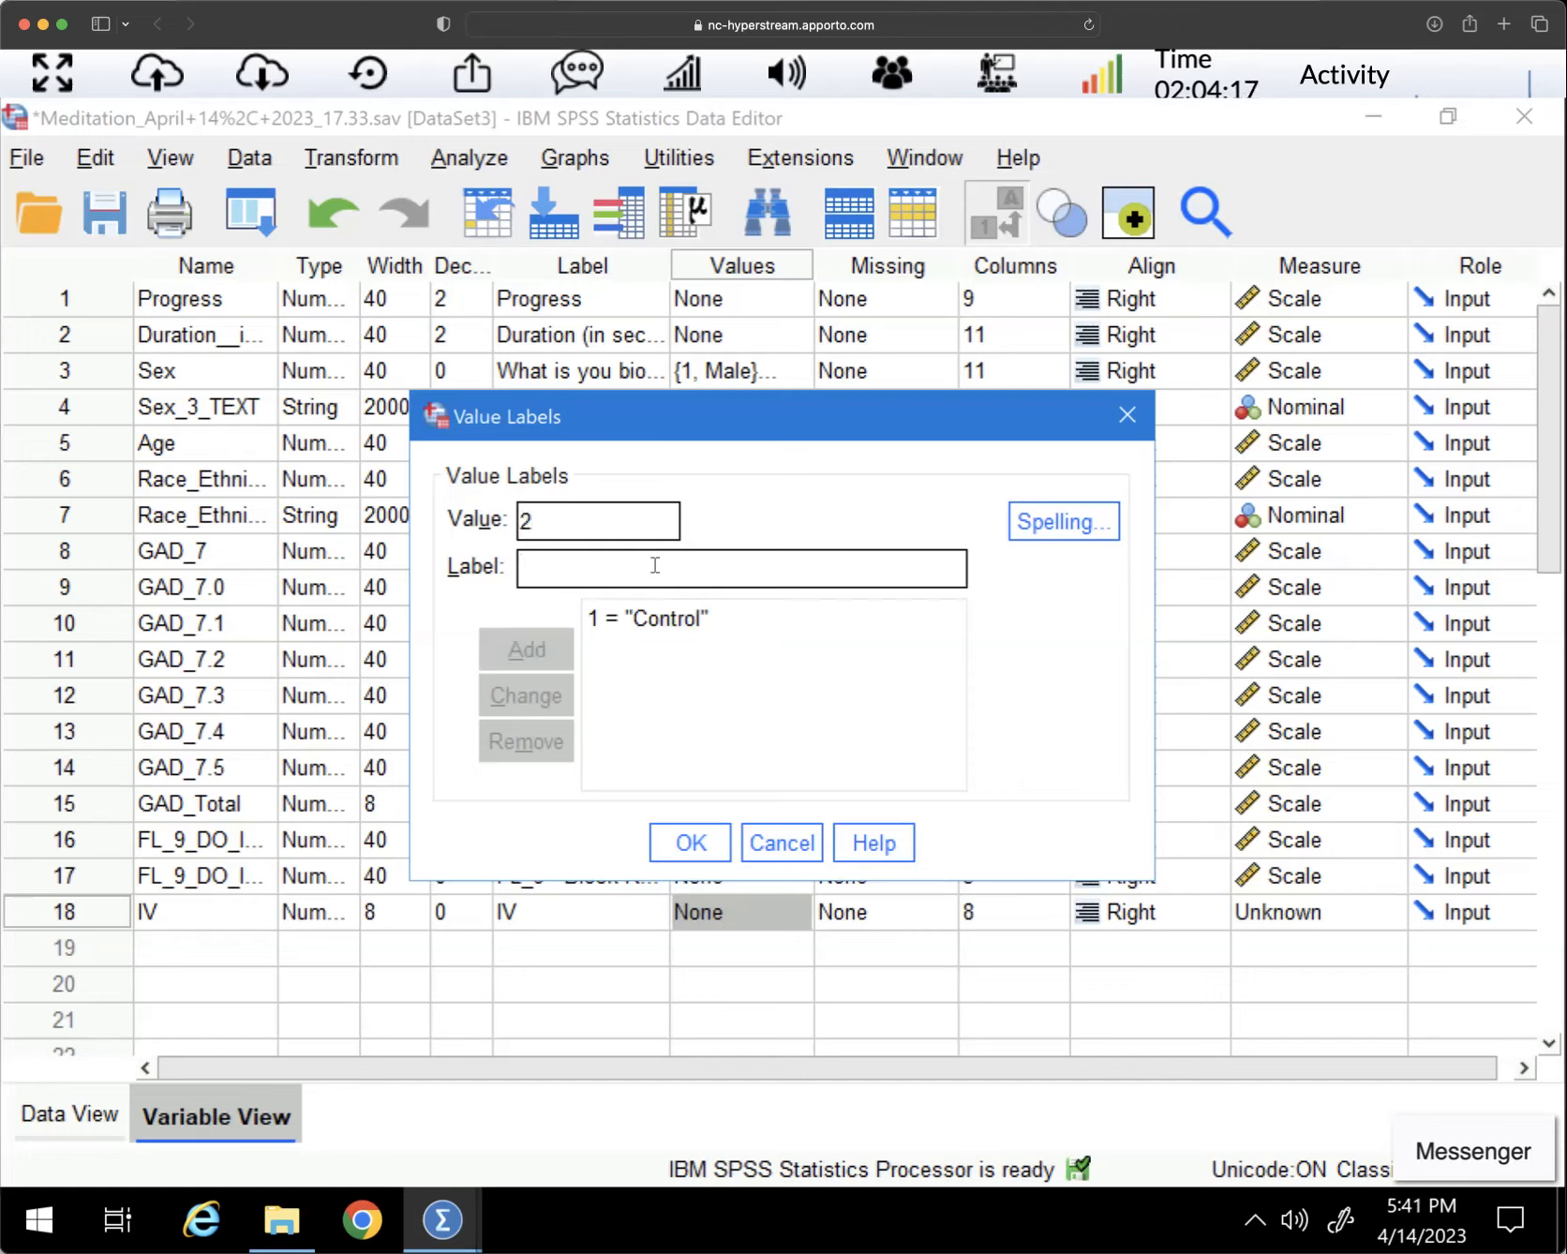
pyautogui.write('Experimental')
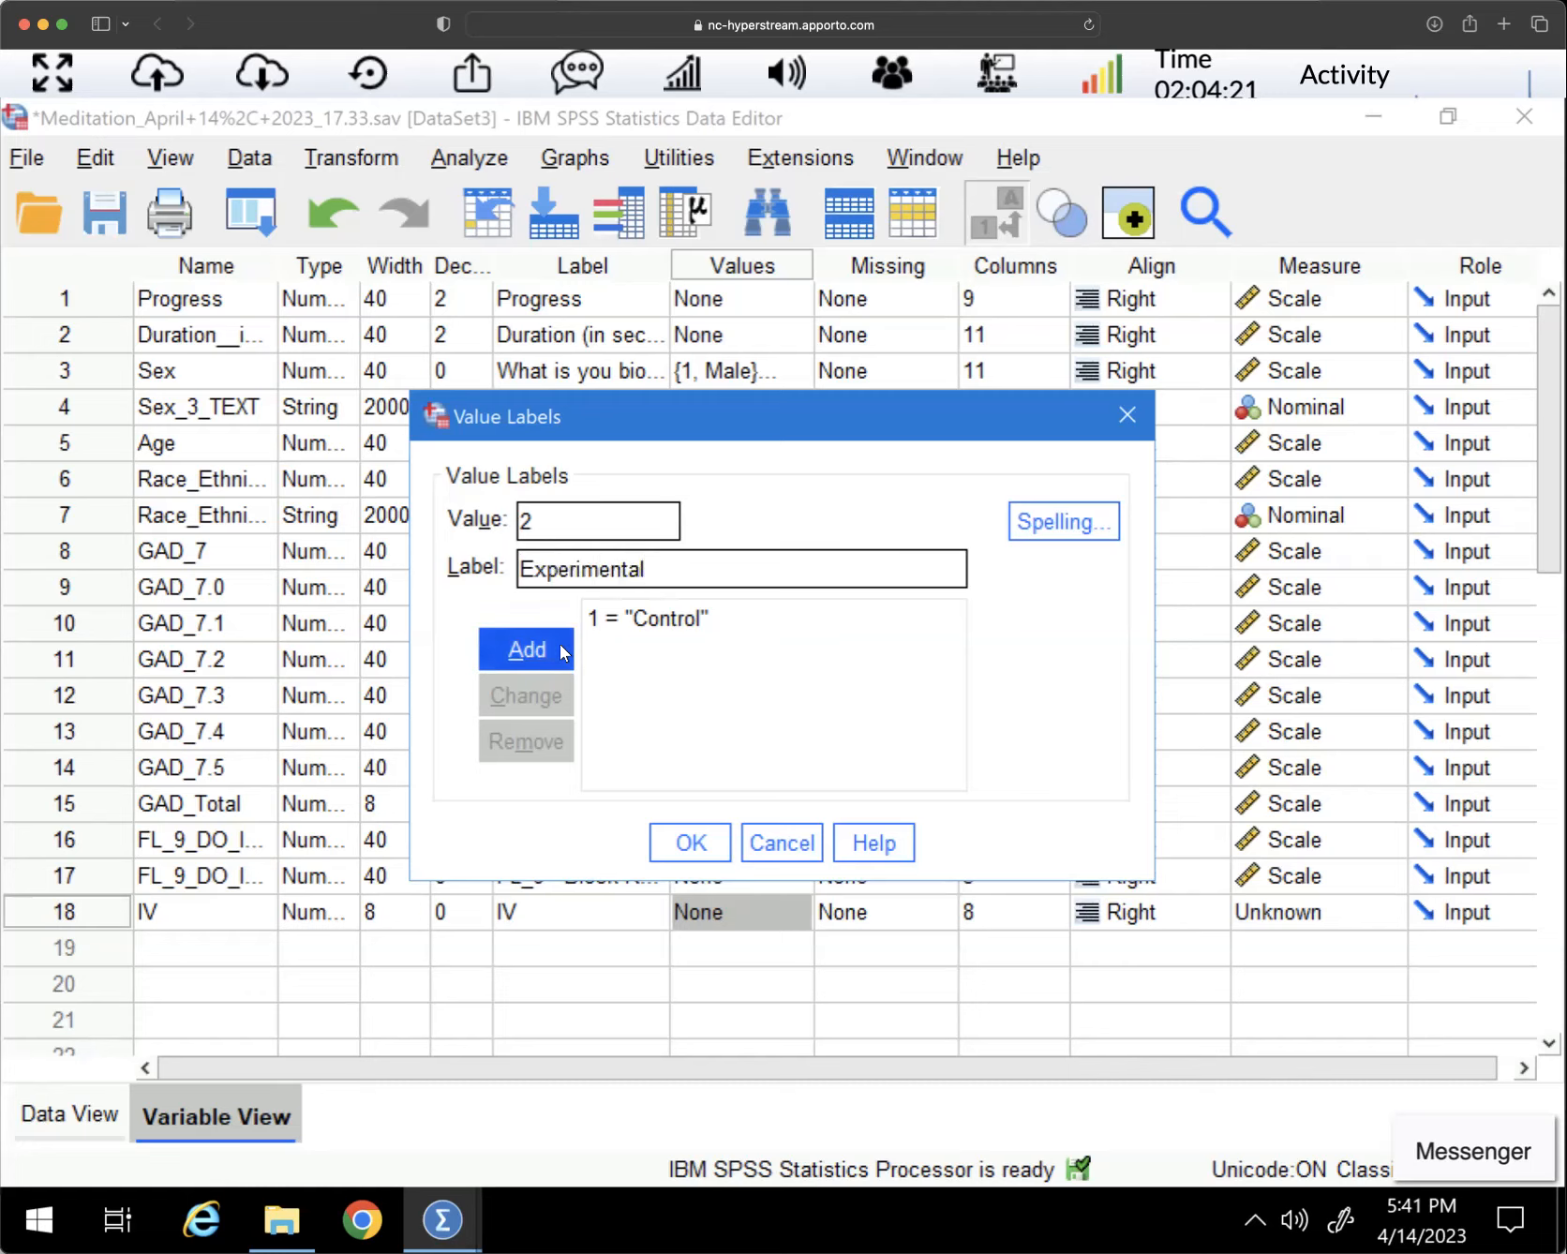
pyautogui.click(560, 651)
pyautogui.click(689, 842)
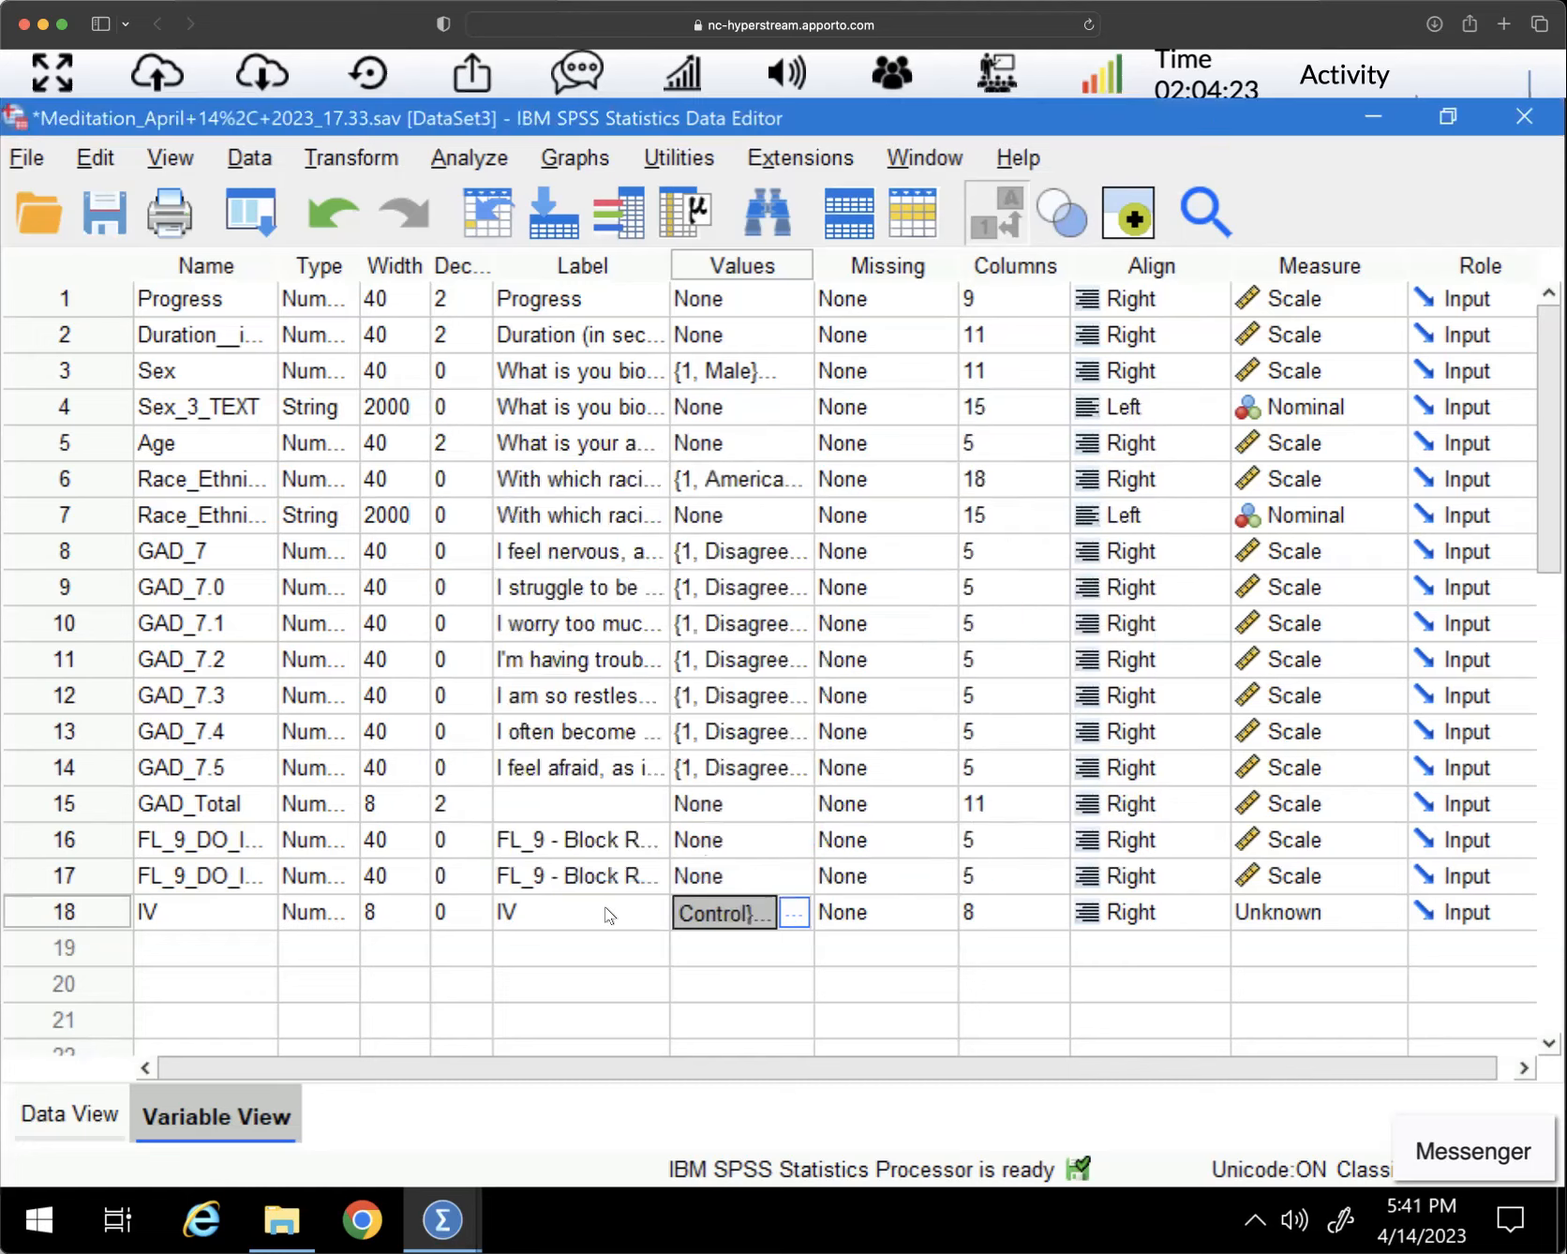
# Show the FL_9_DO condition variables in the data and compare the control and experimental columns with the IV column
pyautogui.click(66, 844)
pyautogui.click(65, 879)
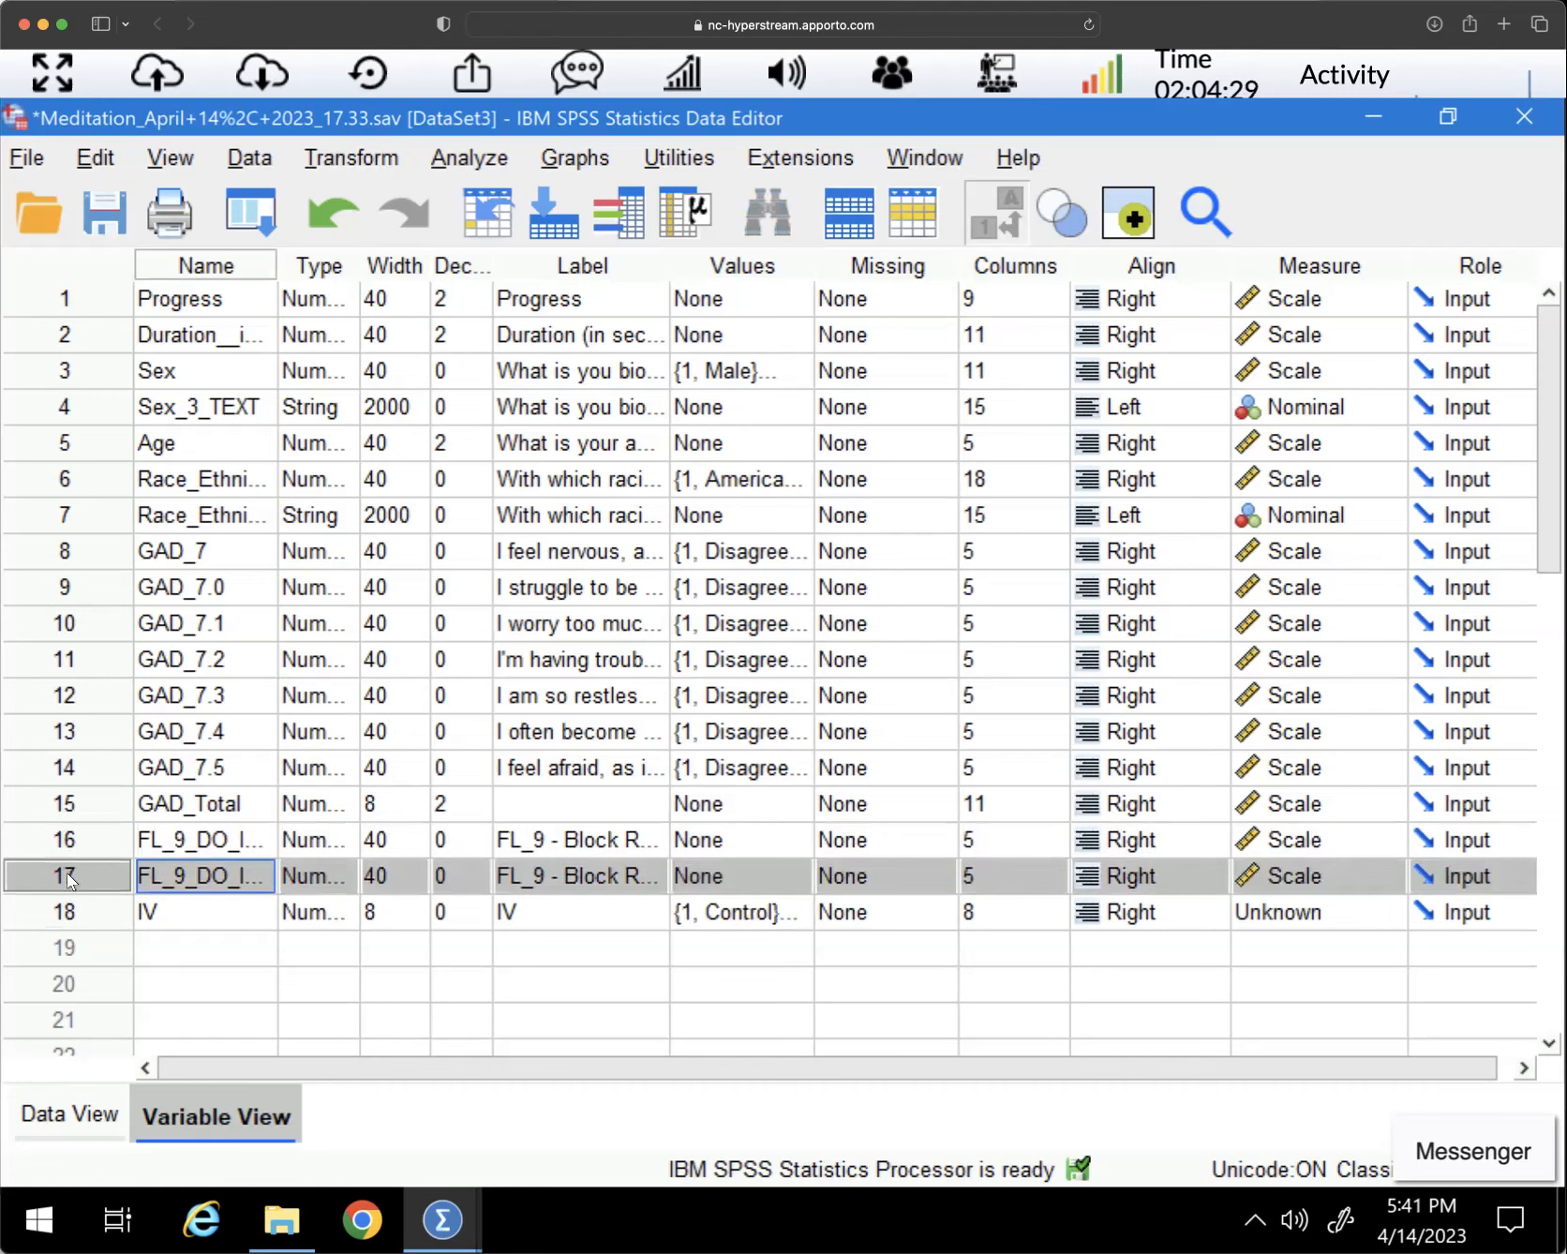
pyautogui.moveTo(67, 872); pyautogui.dragTo(76, 834)
pyautogui.doubleClick(80, 841)
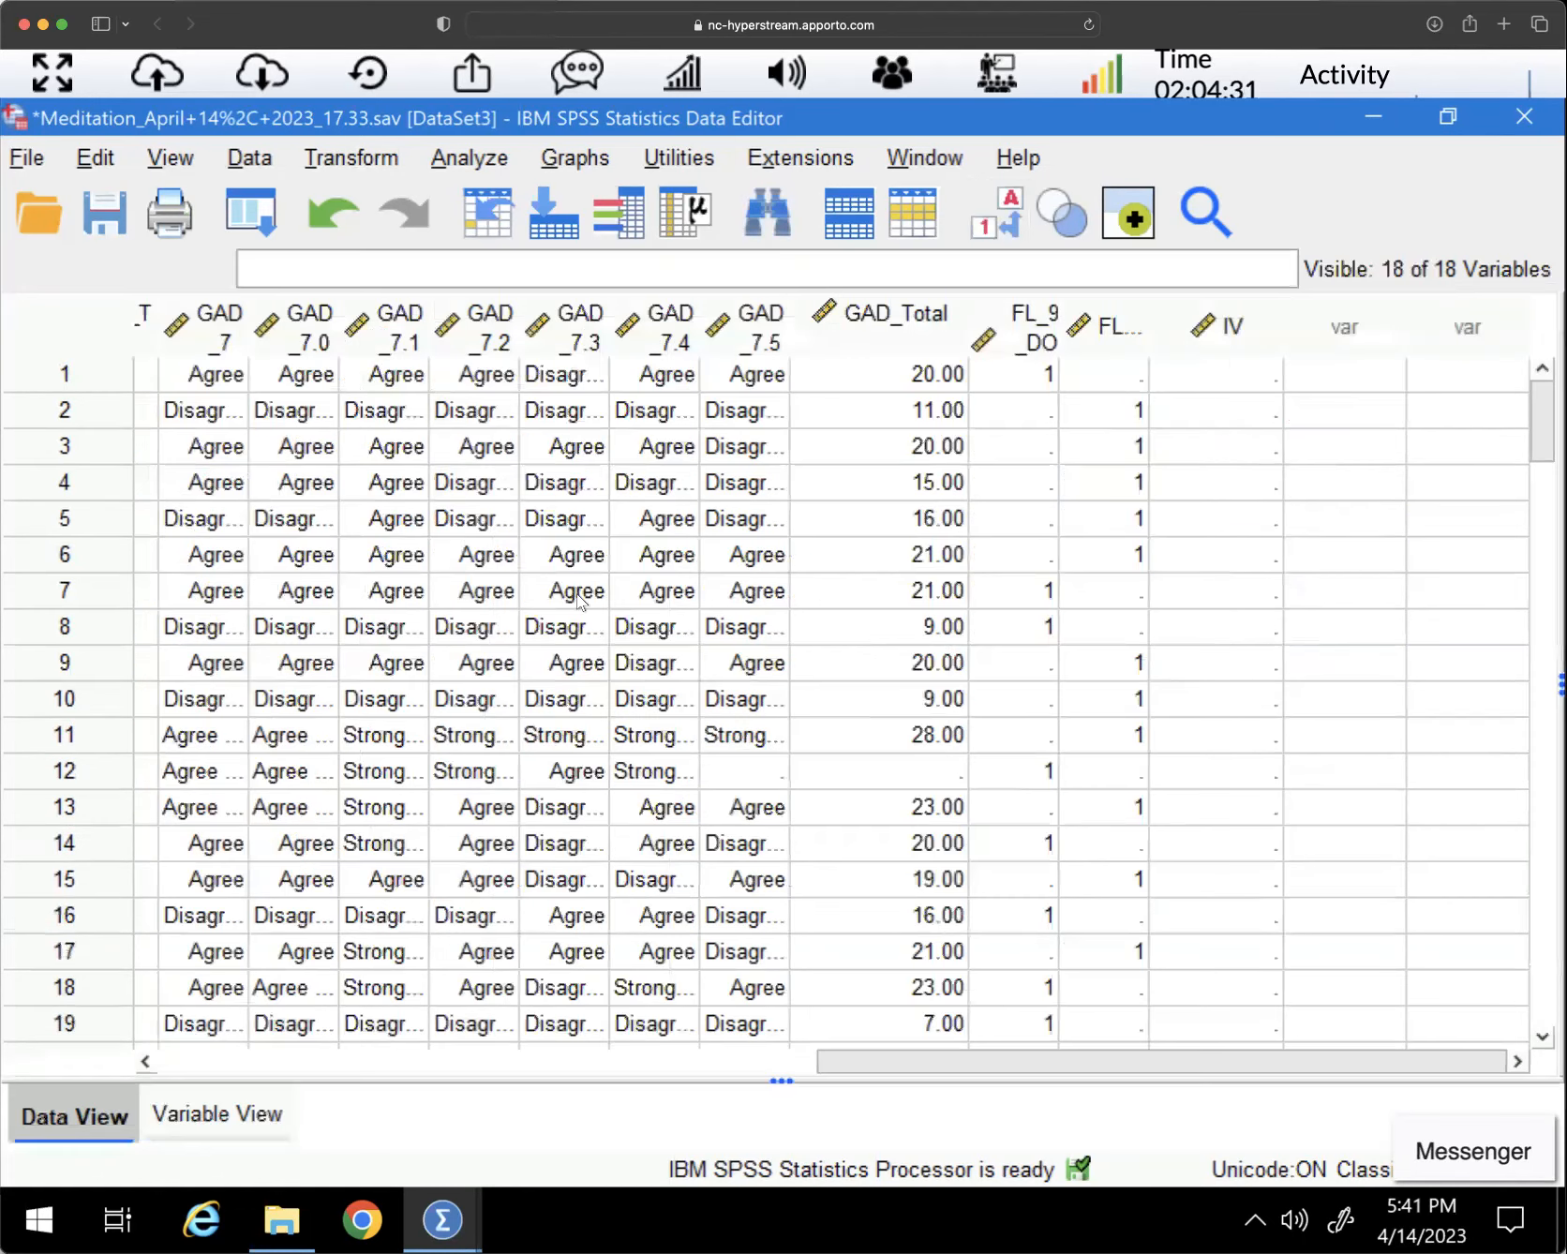
pyautogui.click(1028, 324)
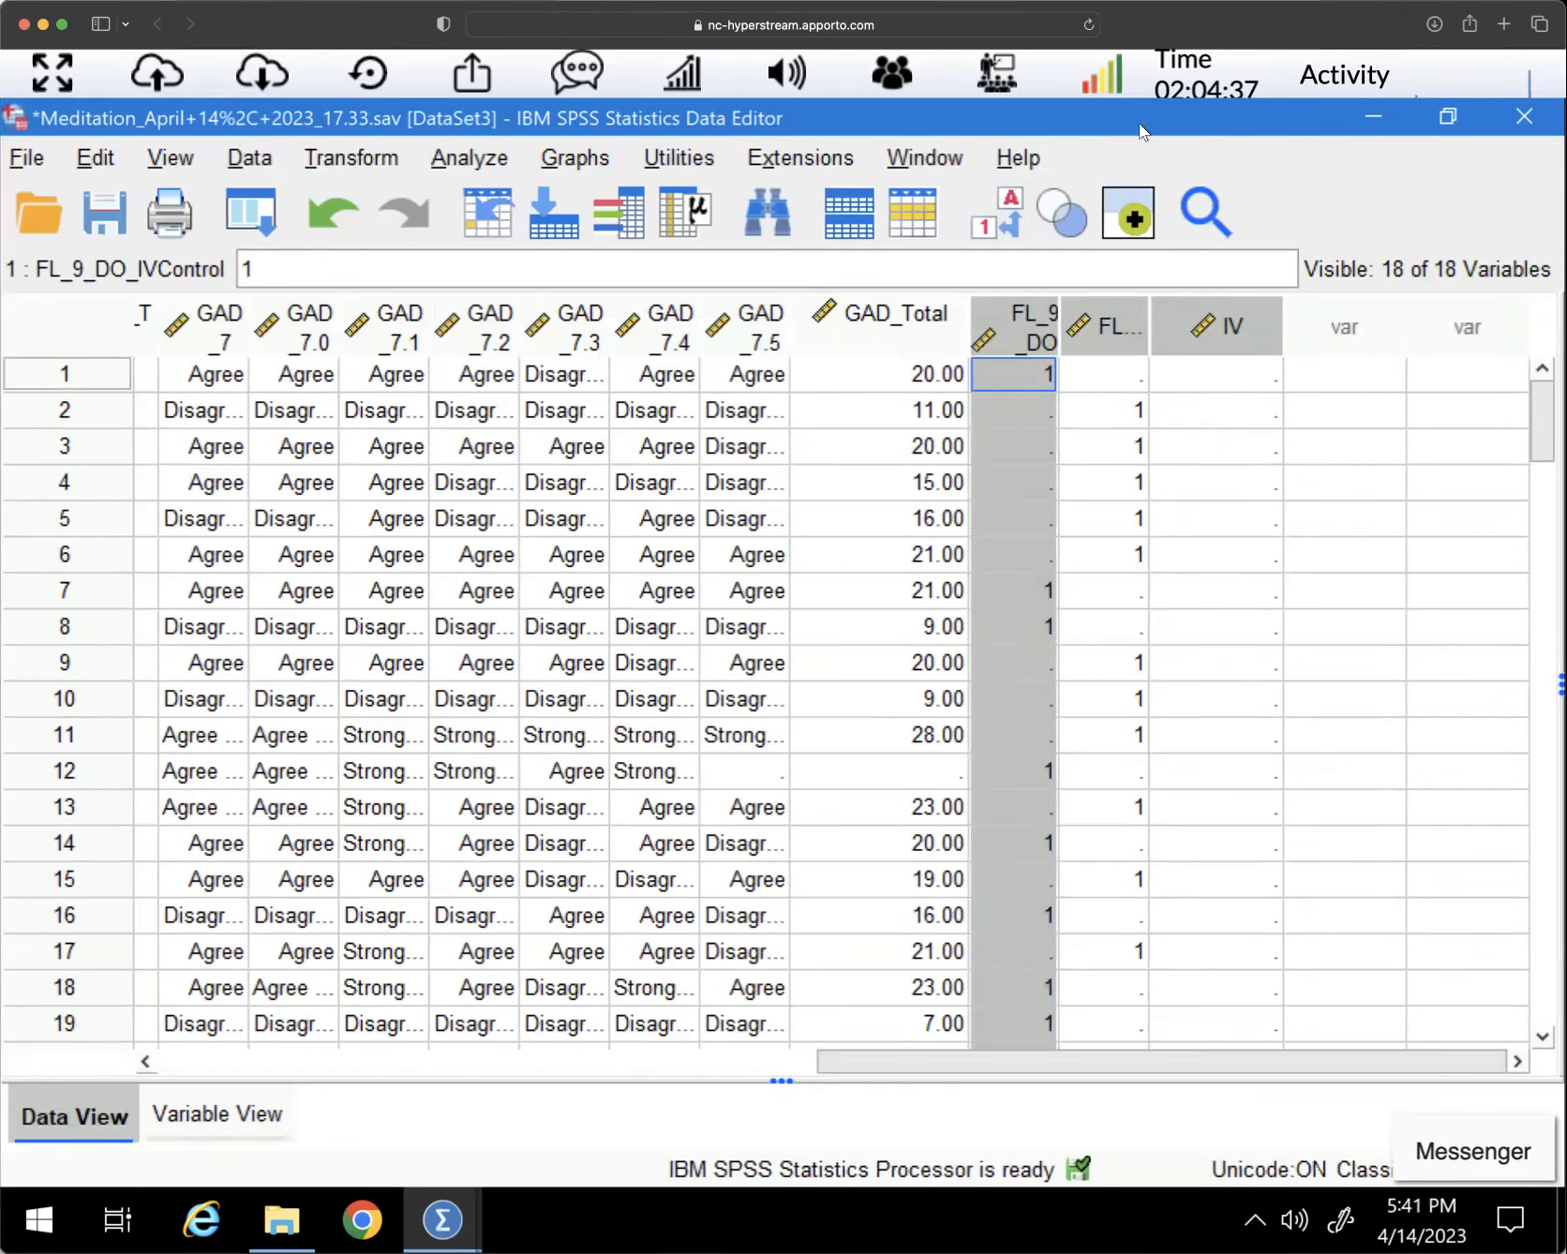
pyautogui.click(1110, 328)
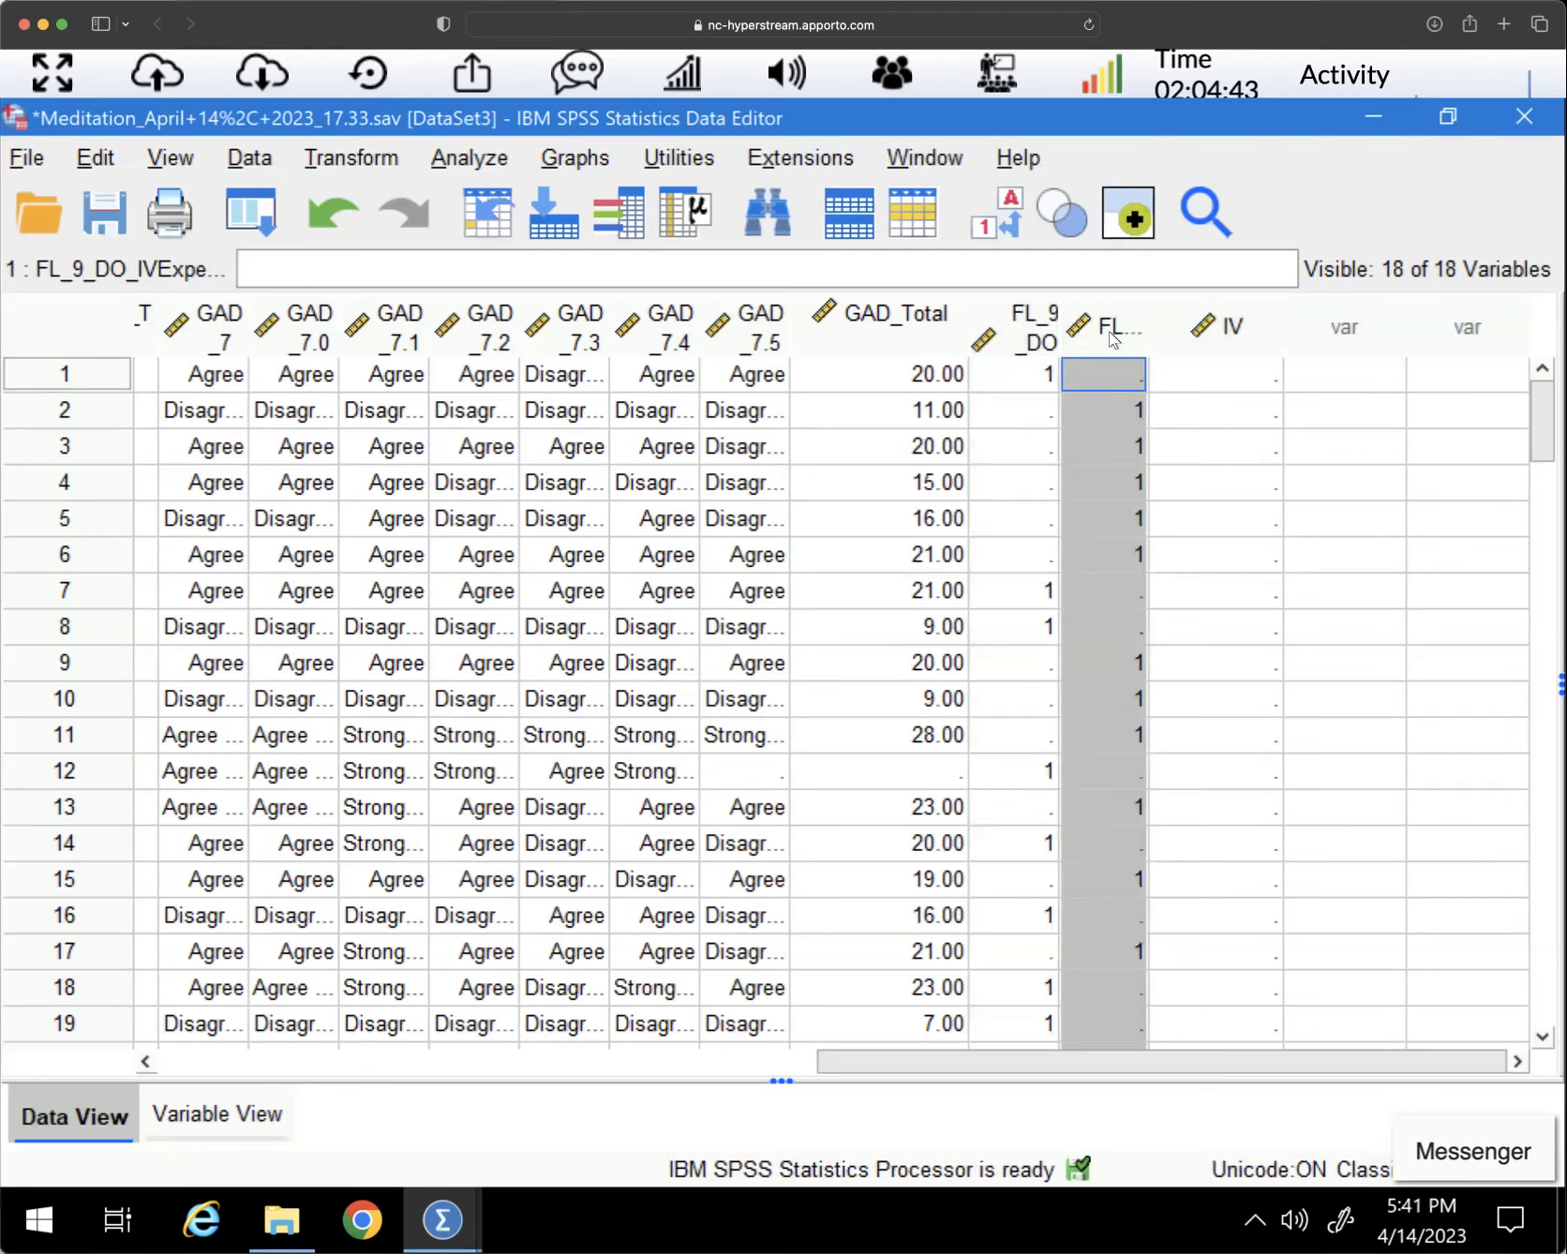
pyautogui.click(1018, 337)
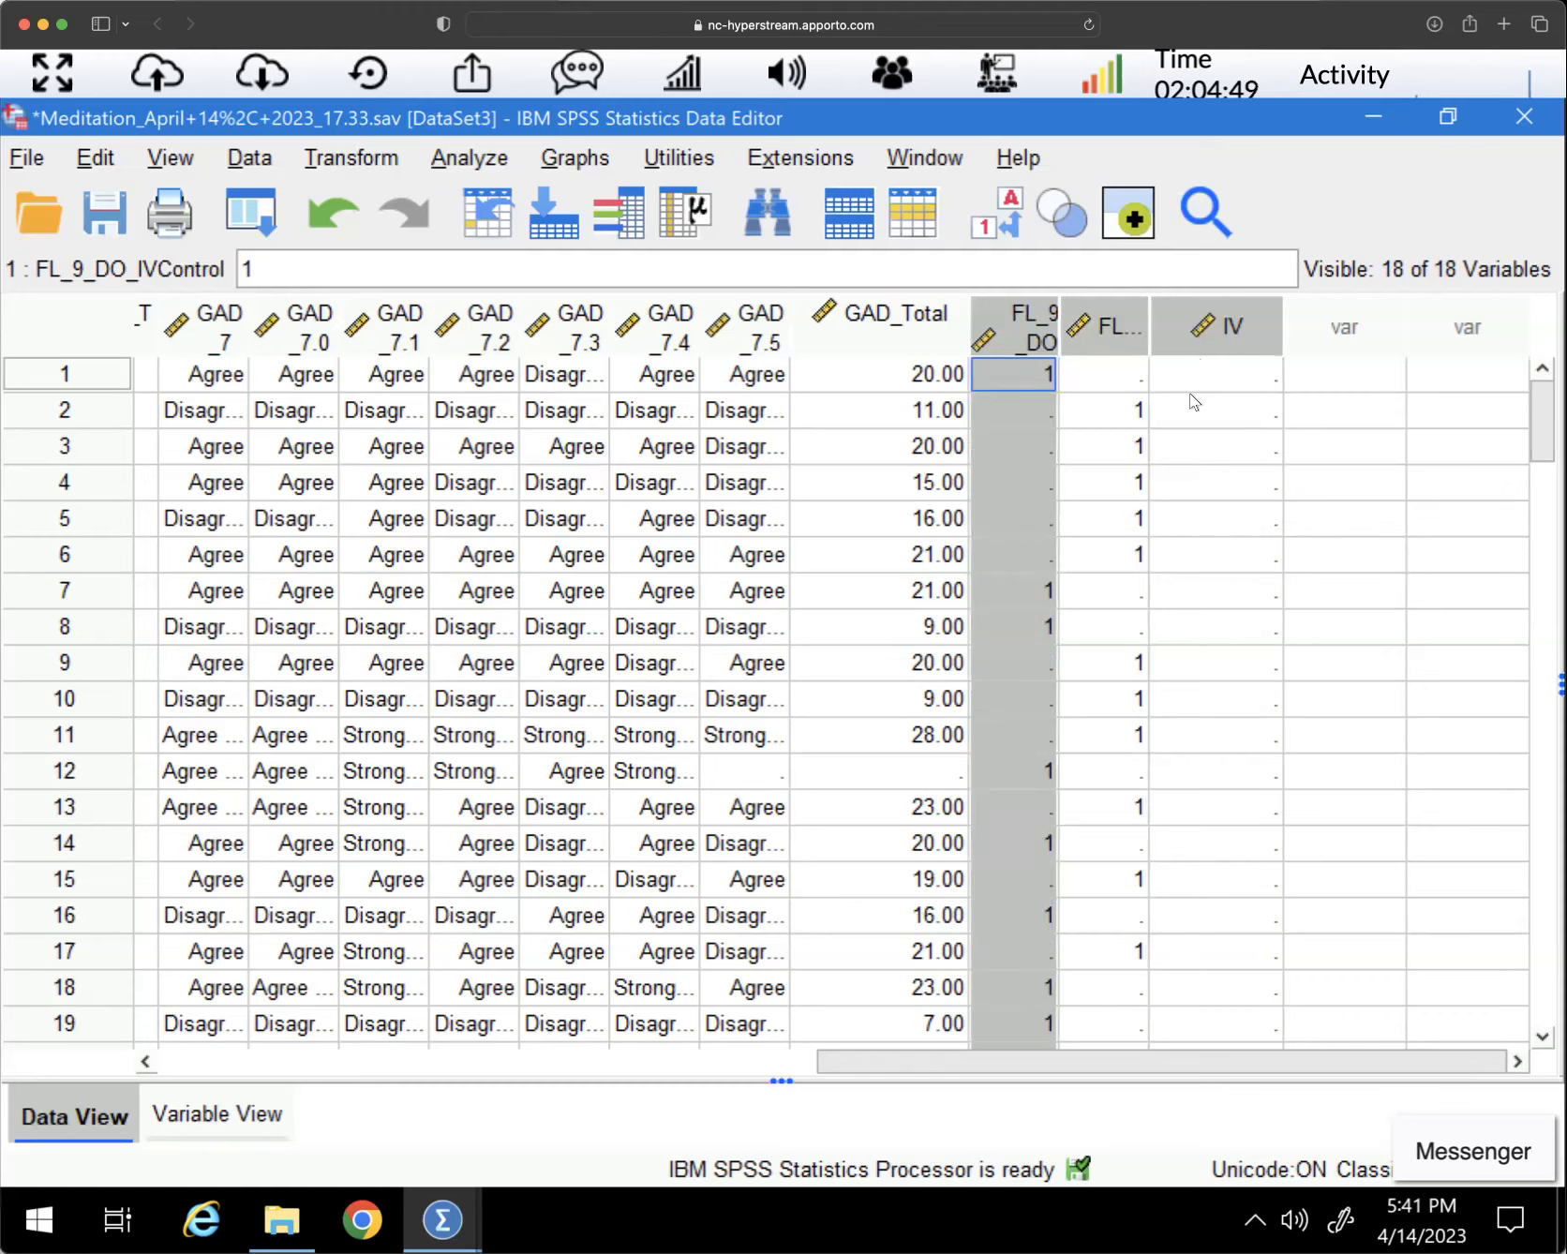
pyautogui.click(1230, 334)
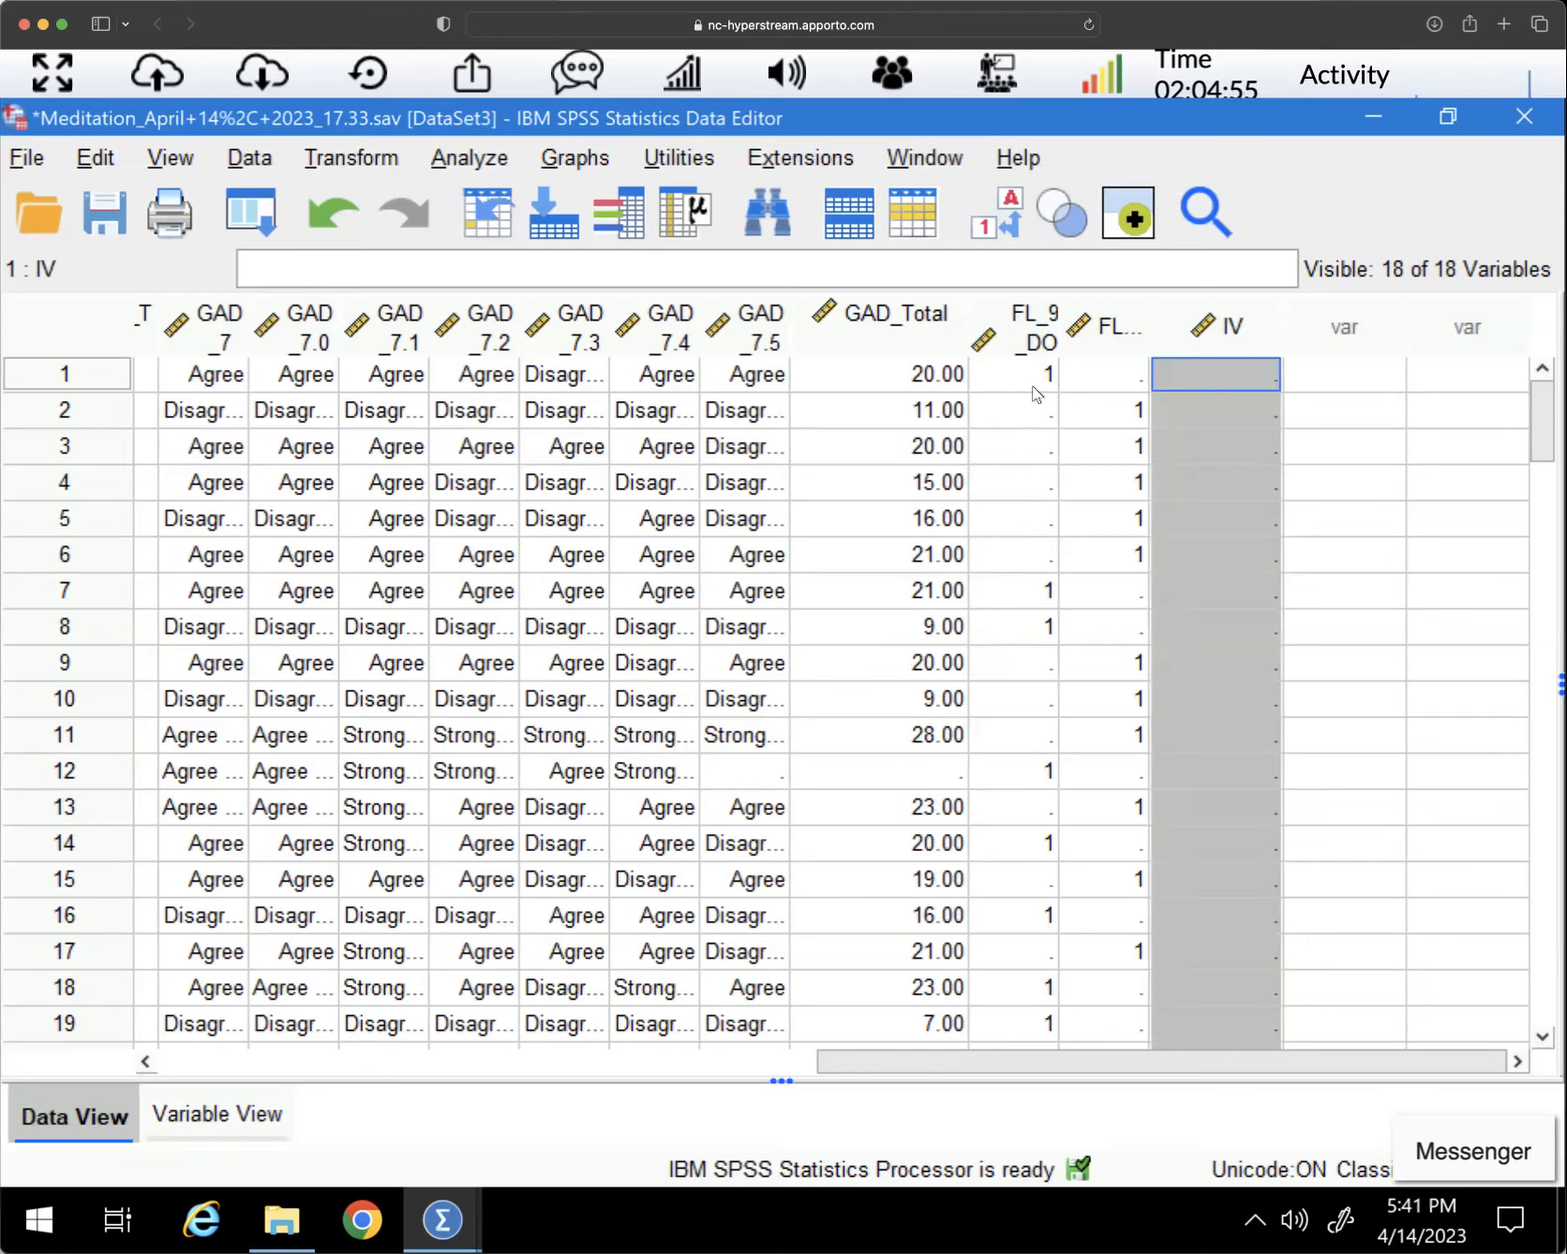
# Widen the FL_9_DO_IVControl column so its full variable name fits
pyautogui.click(1014, 319)
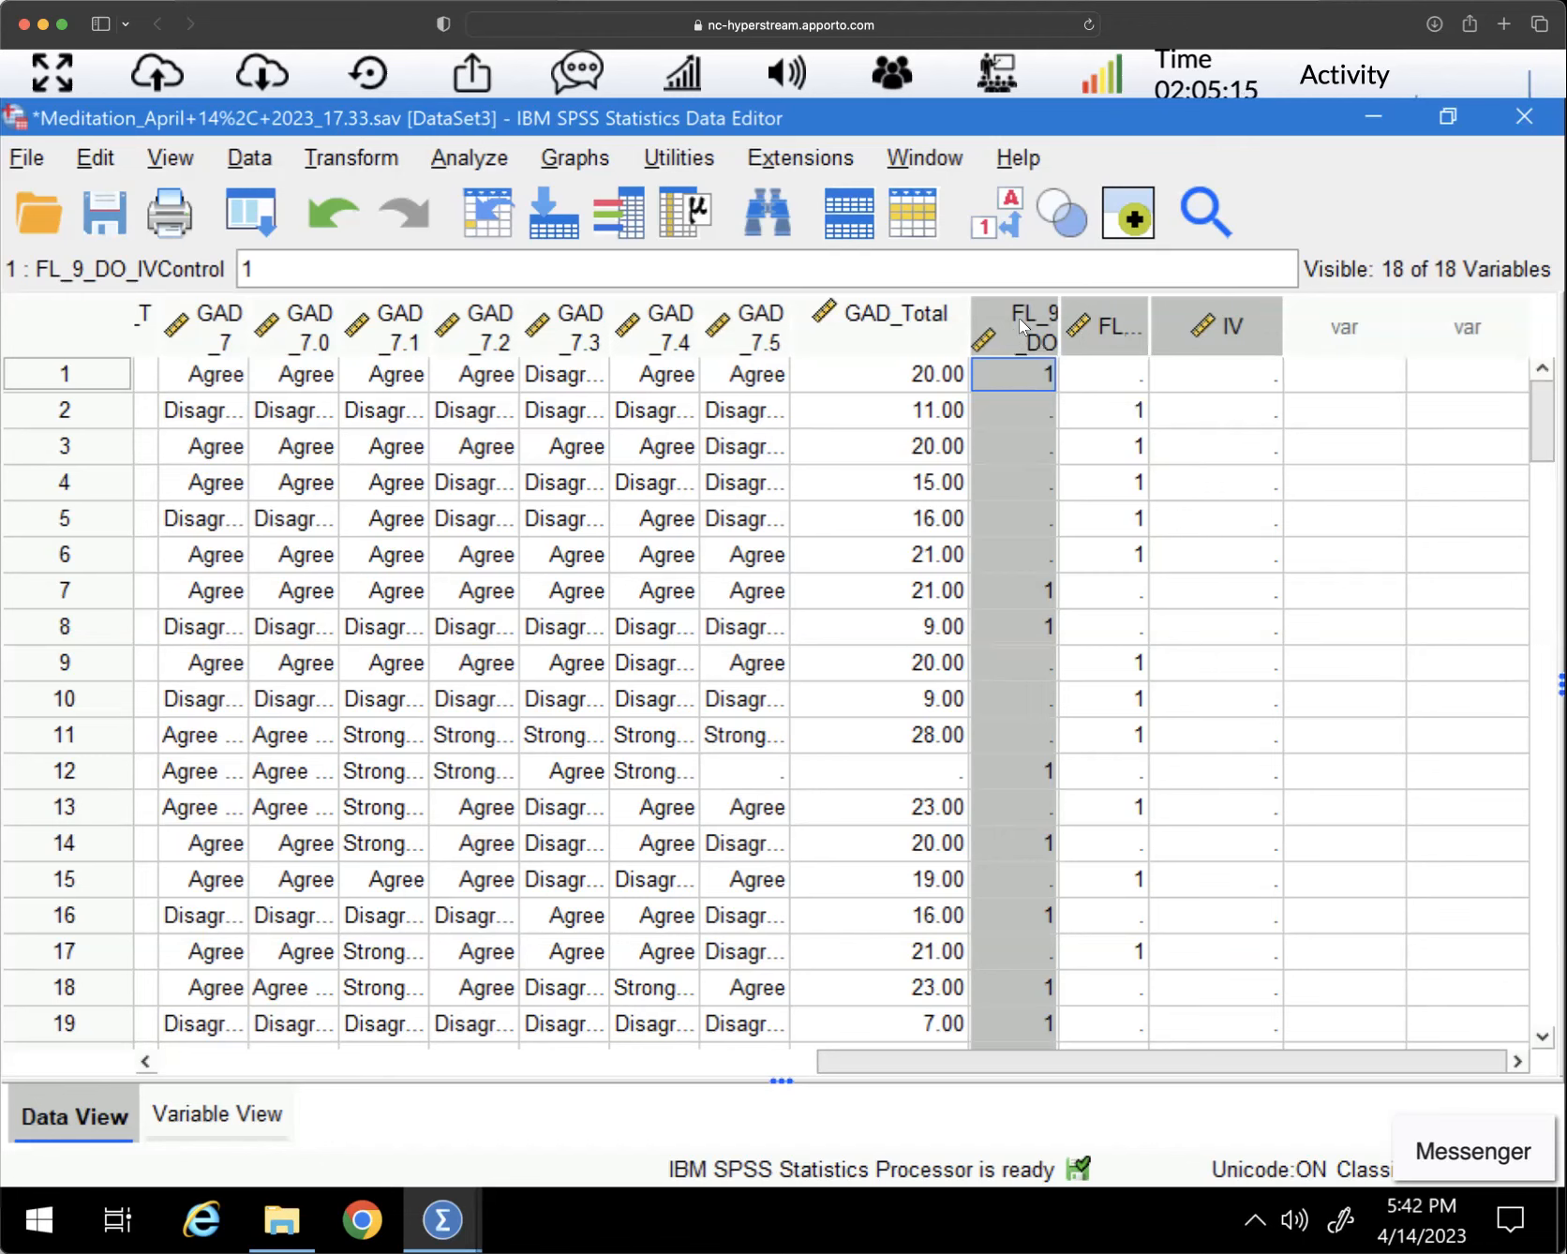
pyautogui.rightClick(1018, 319)
pyautogui.click(1010, 310)
pyautogui.moveTo(1068, 326); pyautogui.dragTo(1121, 325)
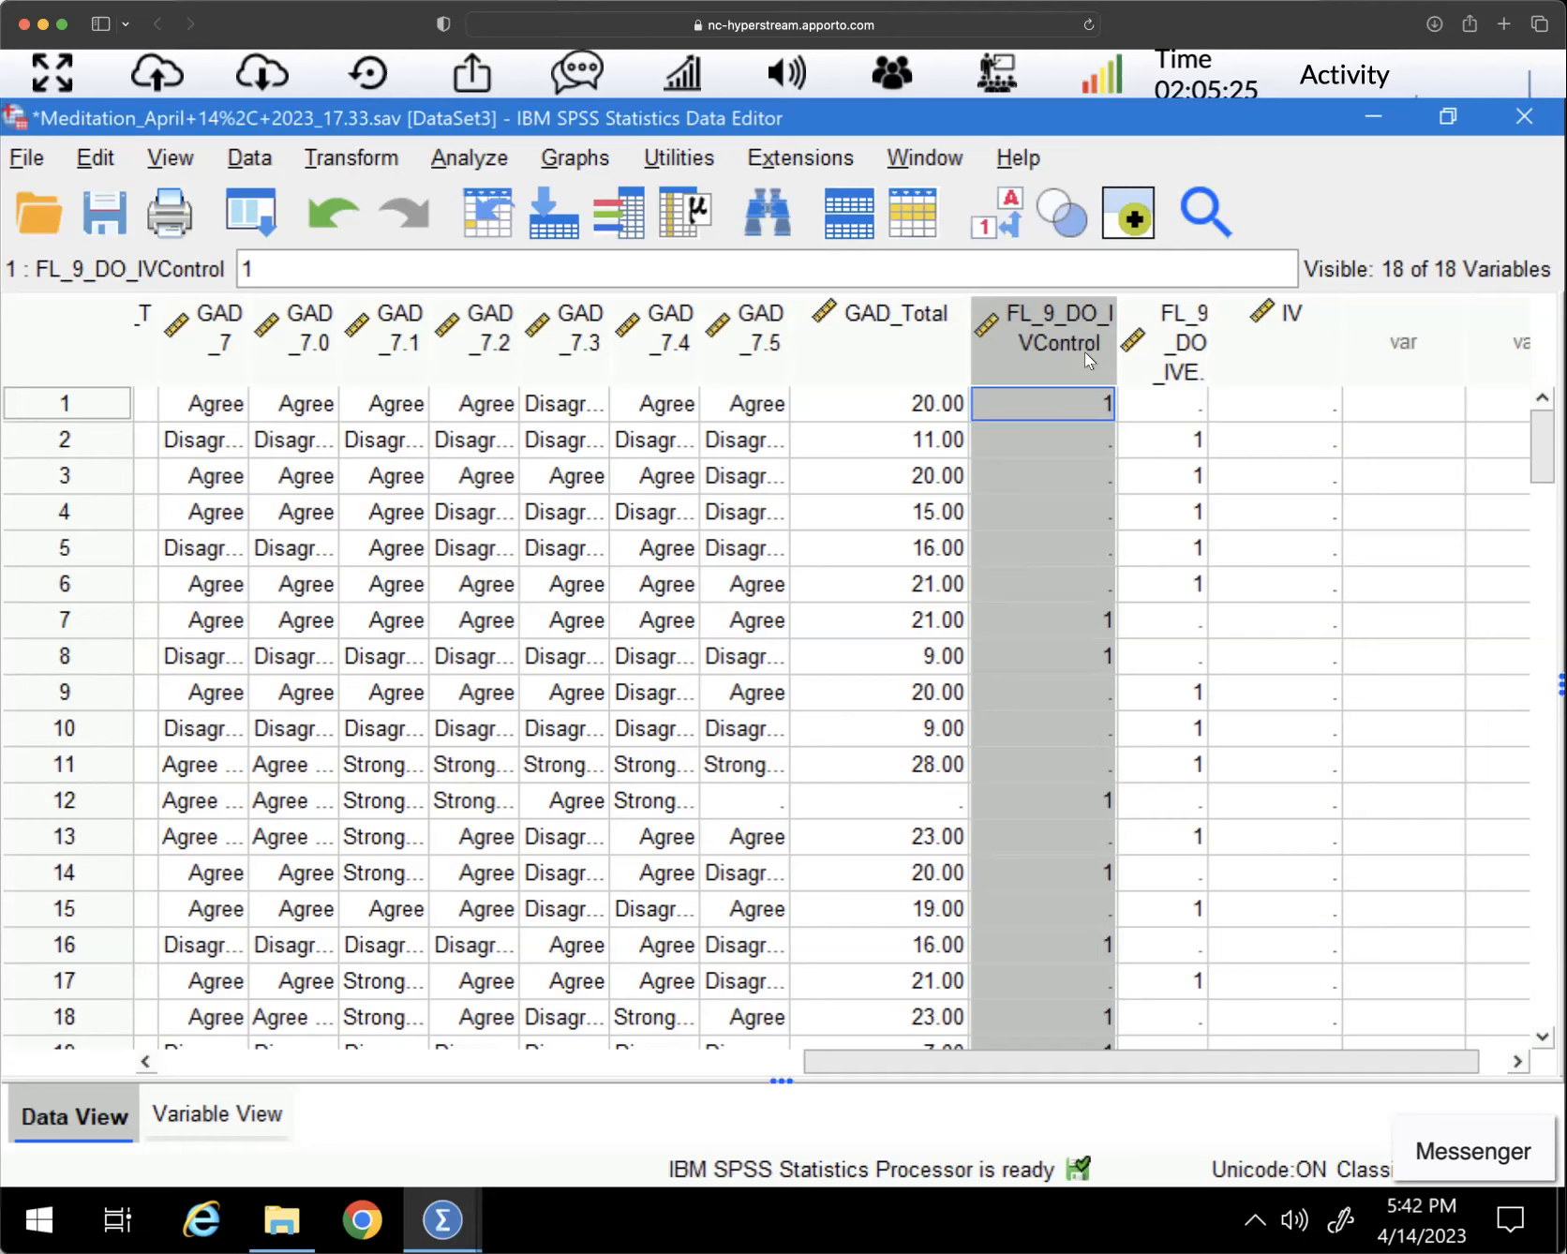
# Sort the cases by FL_9_DO_IVControl in ascending order
pyautogui.moveTo(1084, 352)
pyautogui.click(1176, 417)
pyautogui.click(1043, 405)
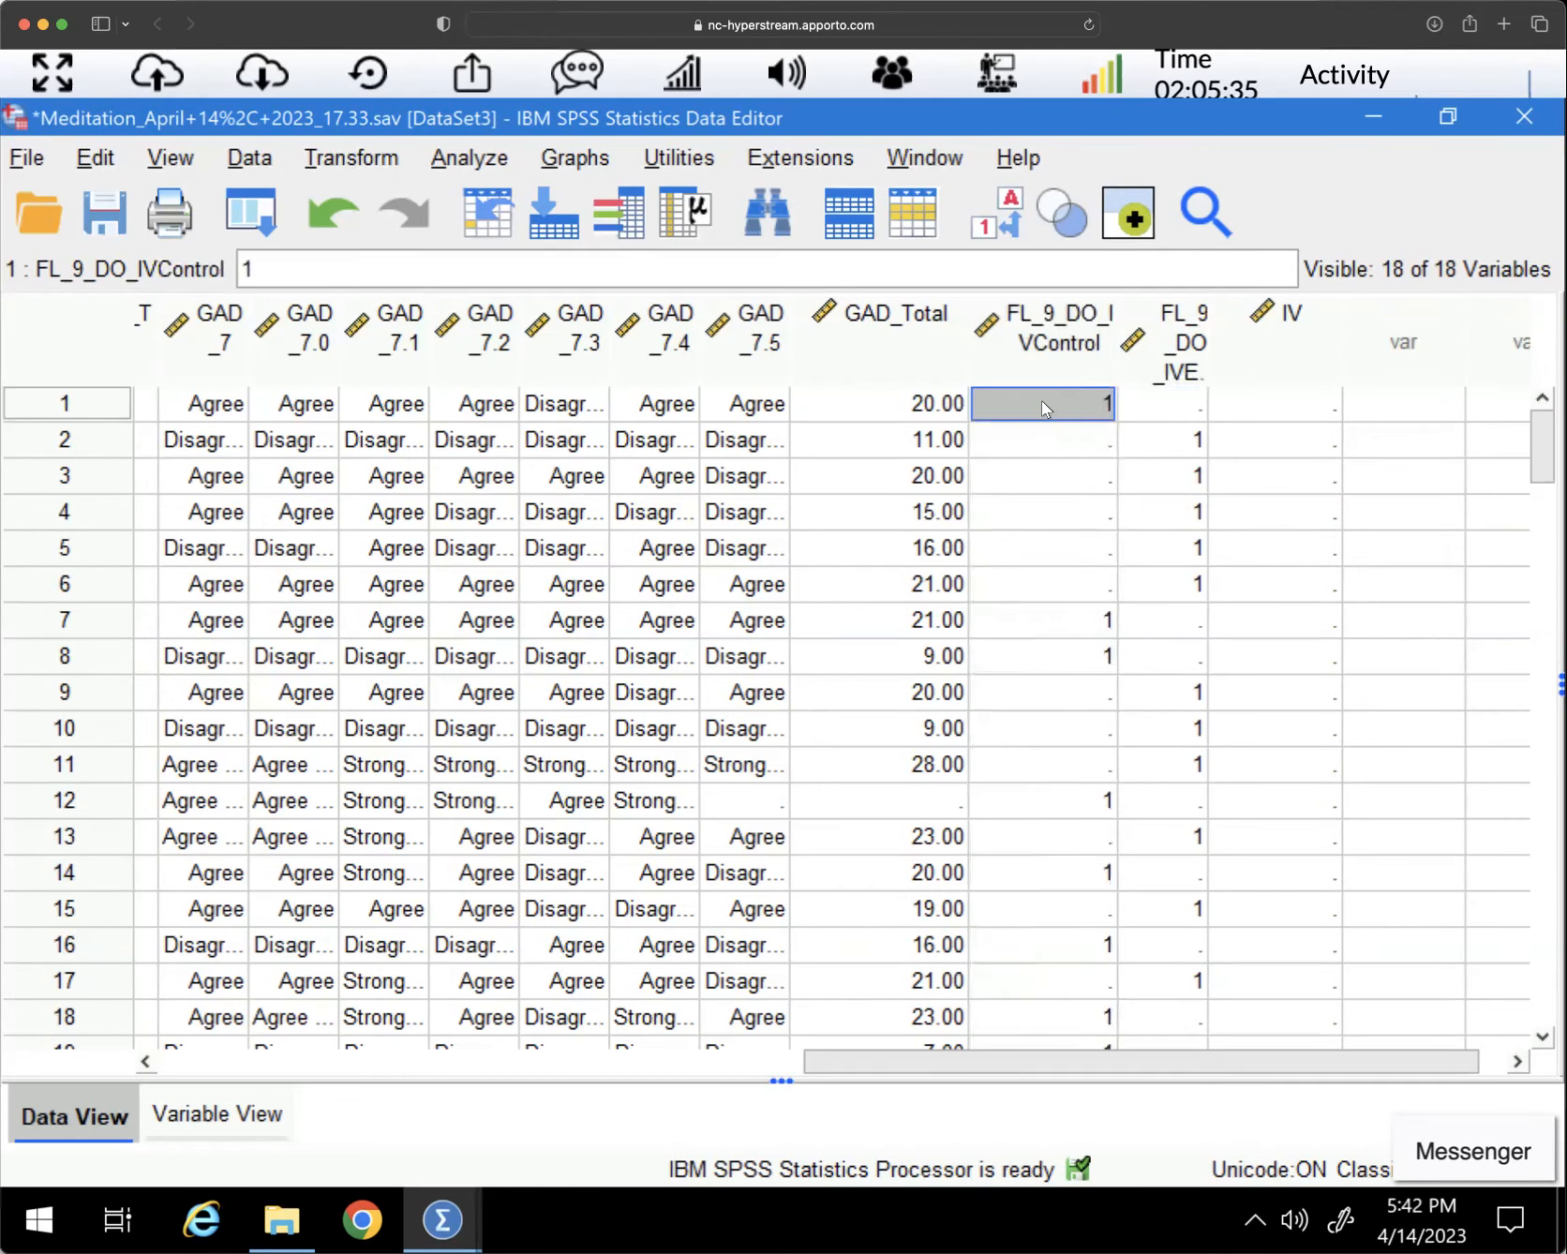
pyautogui.rightClick(1043, 344)
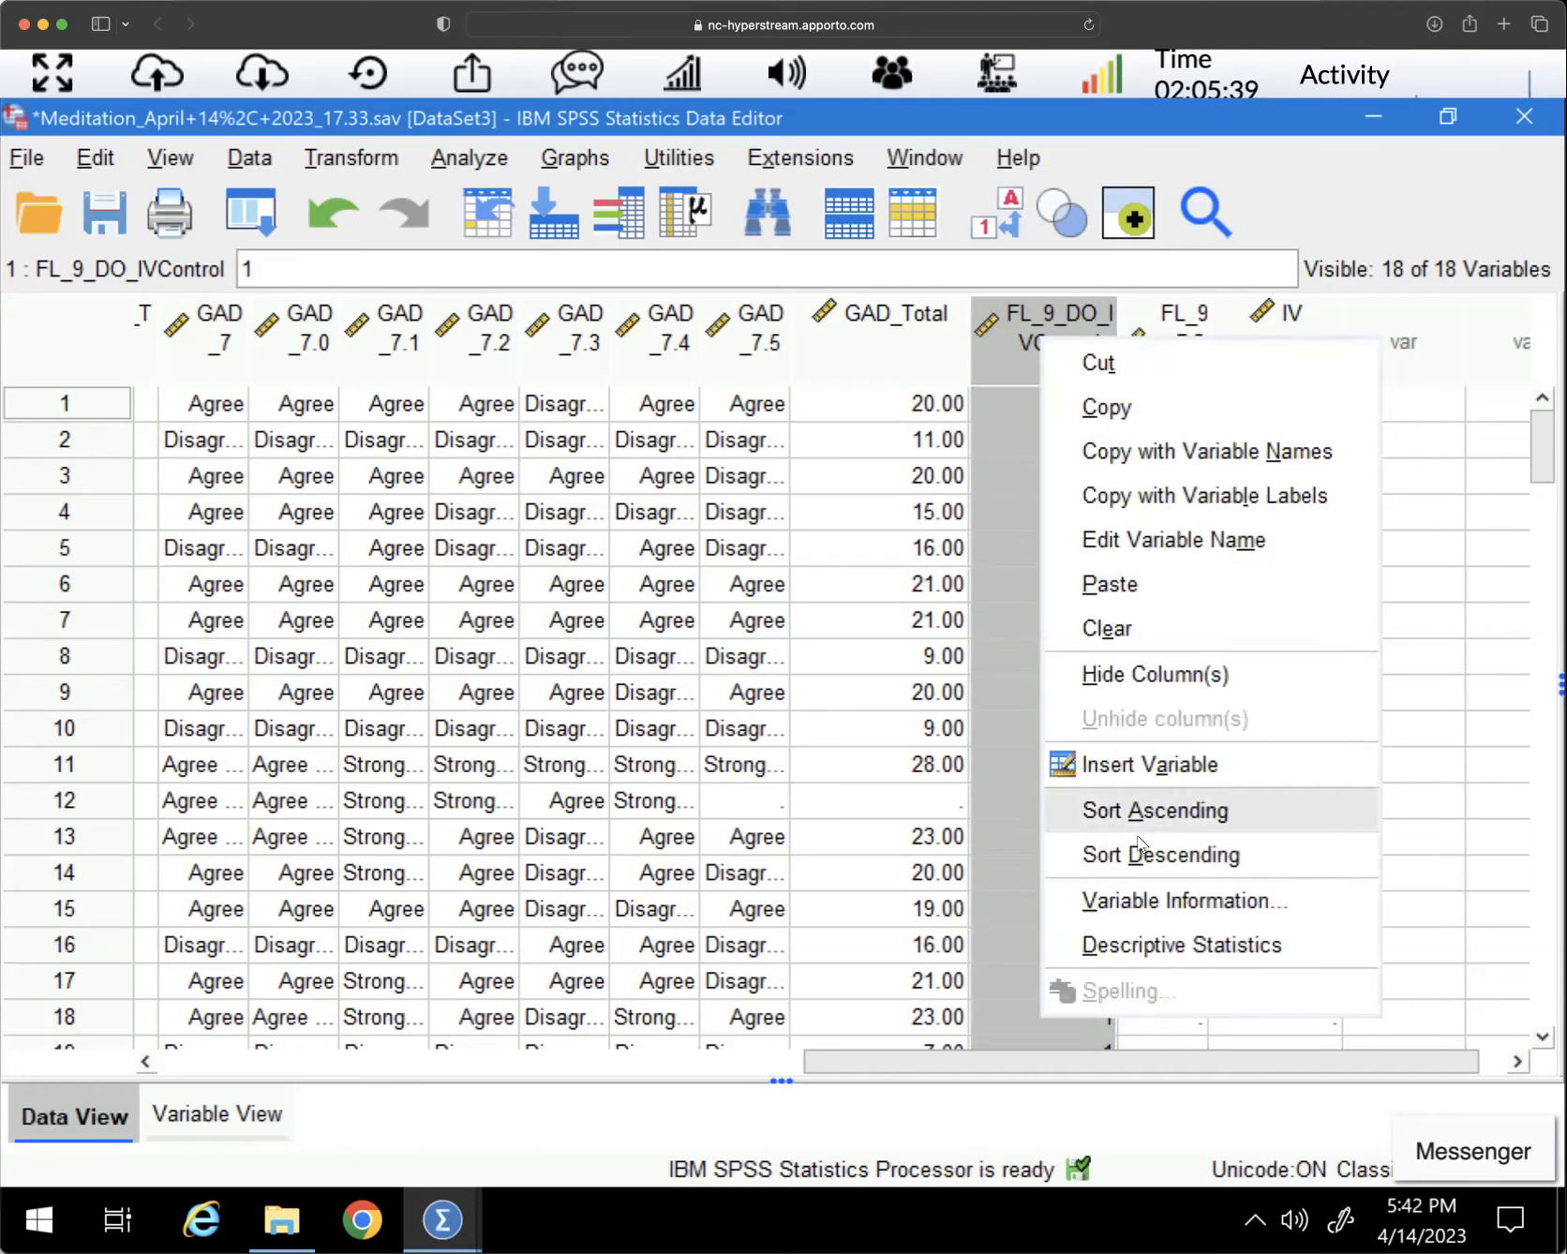
pyautogui.click(1137, 809)
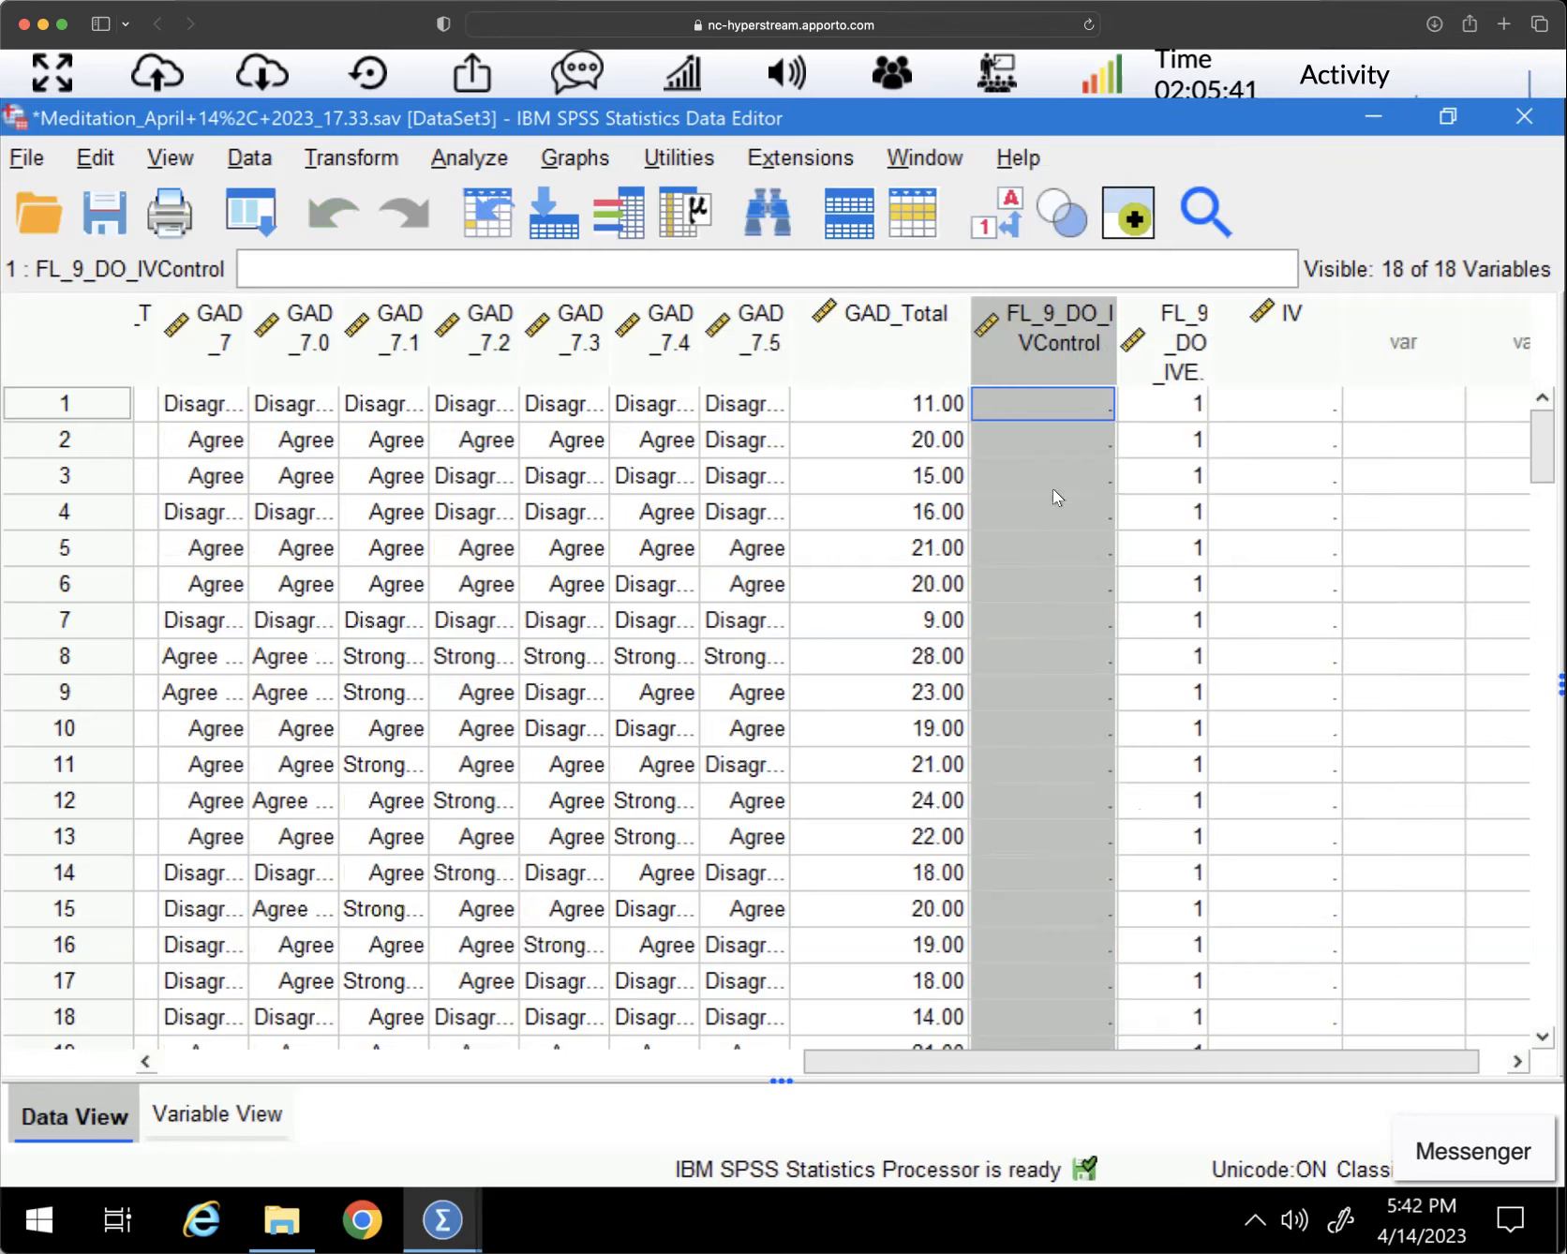
pyautogui.click(1018, 717)
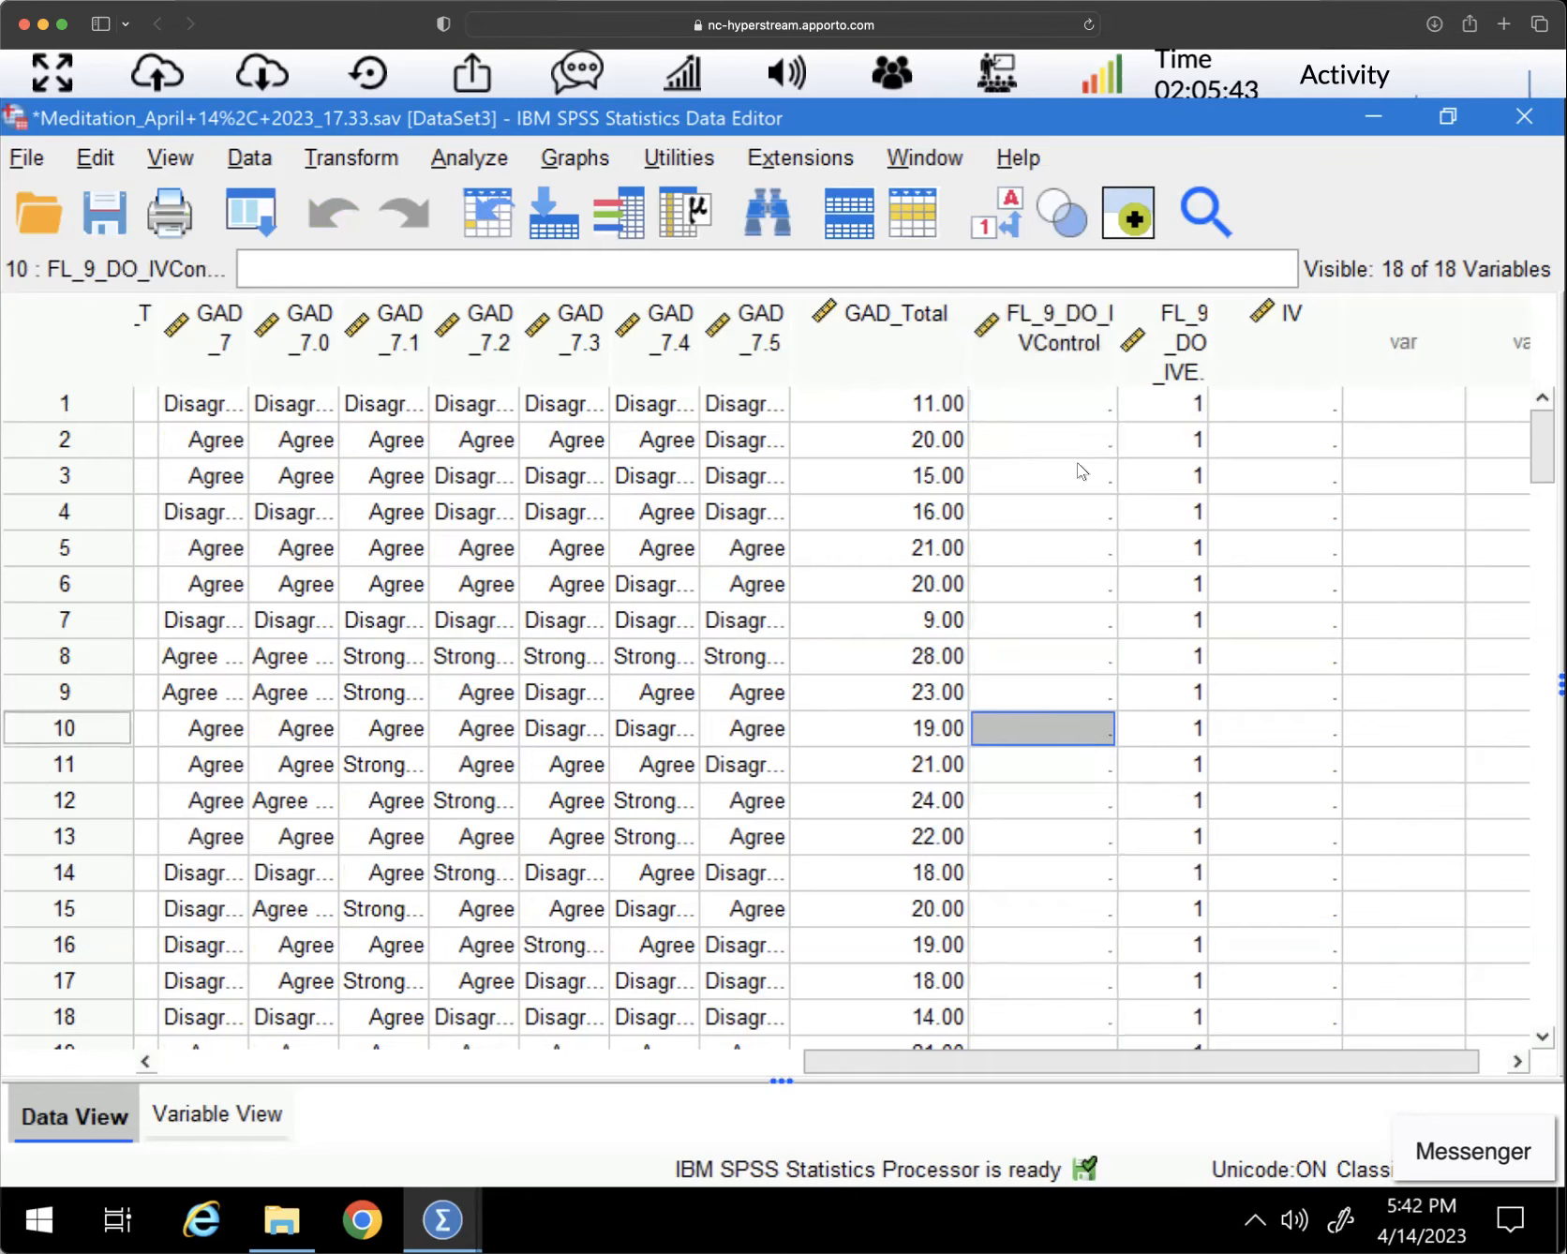
# Sort the cases by FL_9_DO_IVControl in descending order
pyautogui.click(1062, 373)
pyautogui.rightClick(1059, 366)
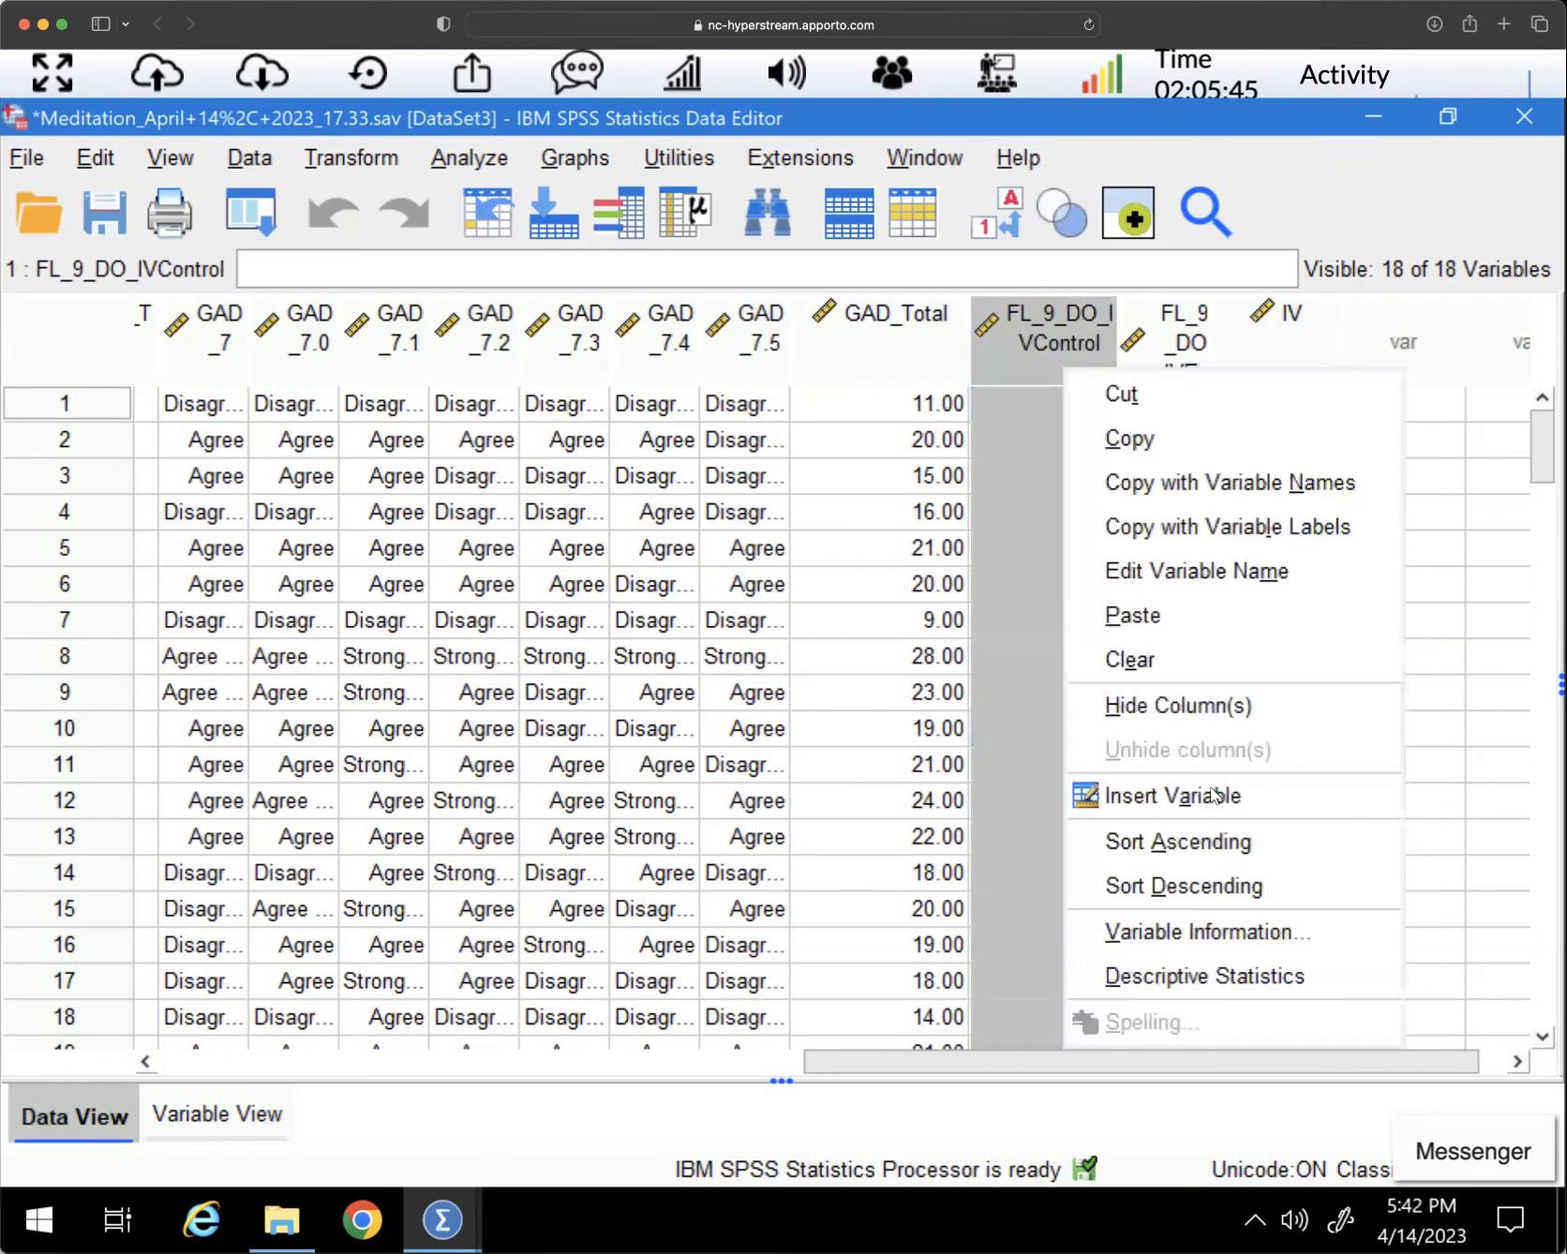
pyautogui.click(1218, 885)
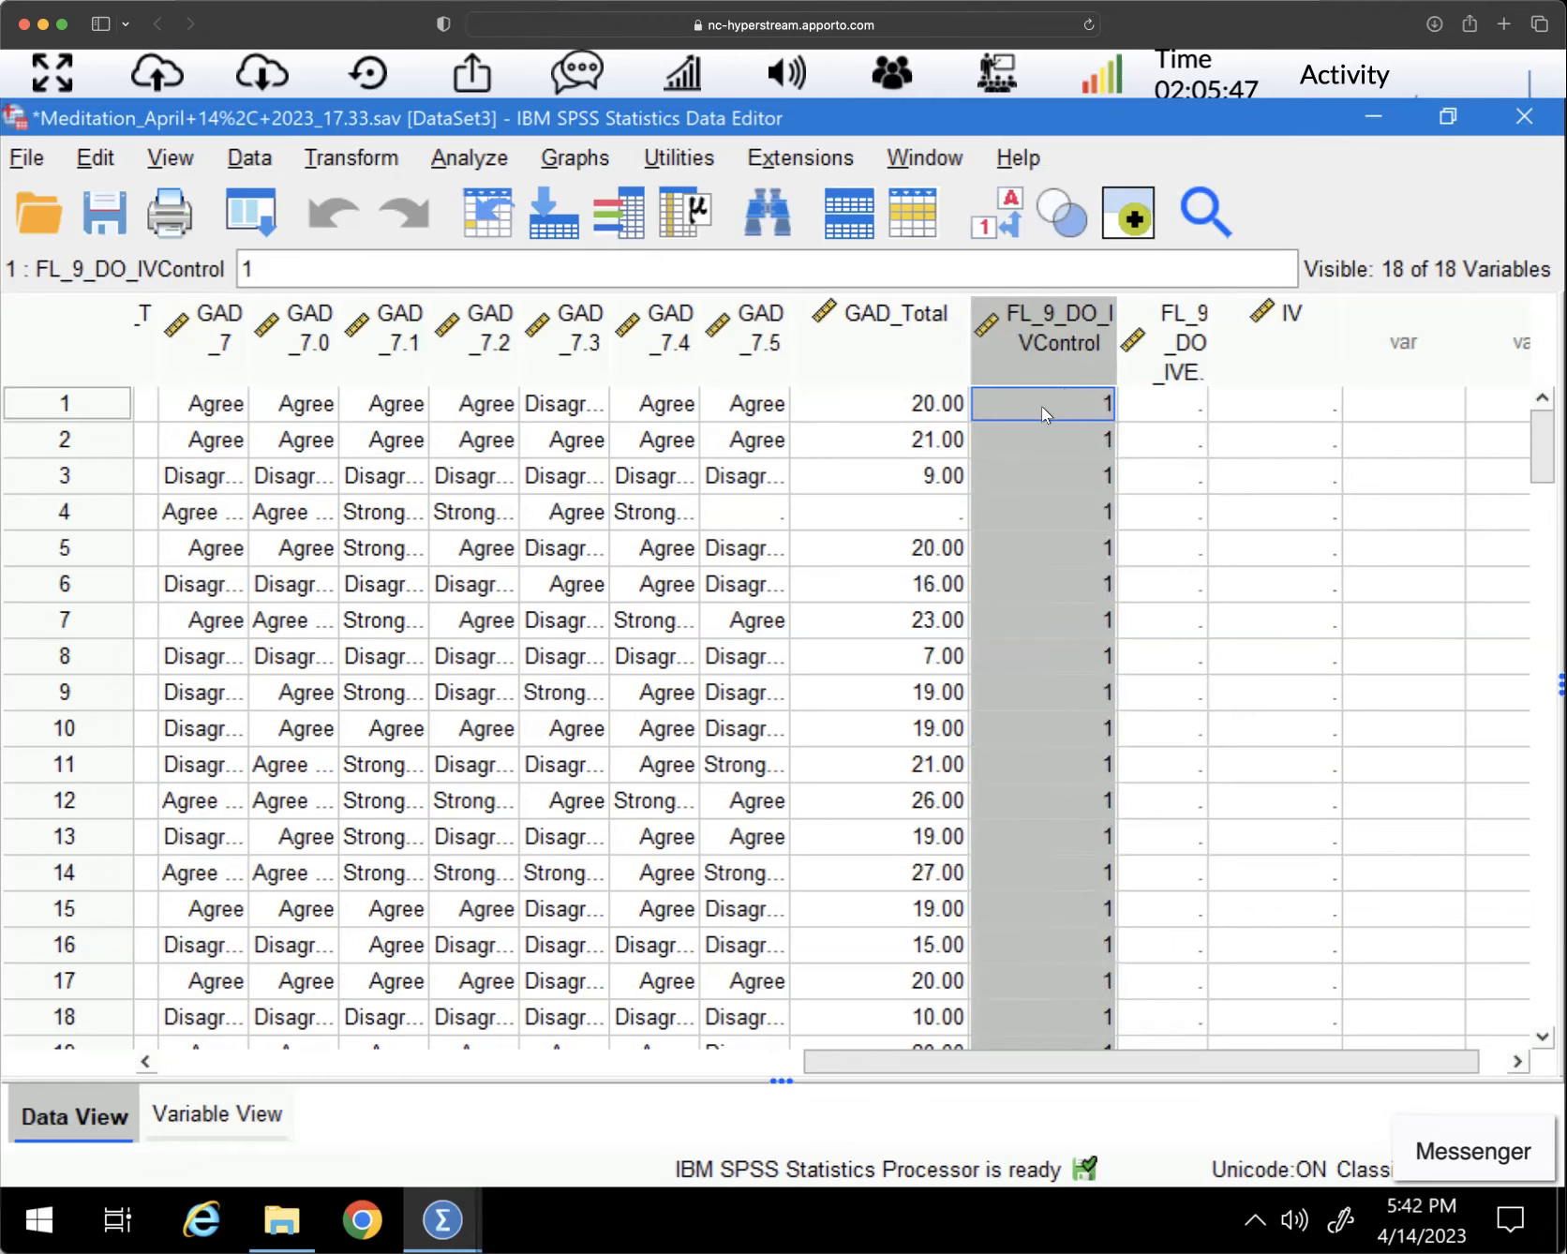
# Set the first case's IV value to Control, matching its code in the FL_9_DO_IVControl column
pyautogui.moveTo(1035, 396); pyautogui.dragTo(1032, 770)
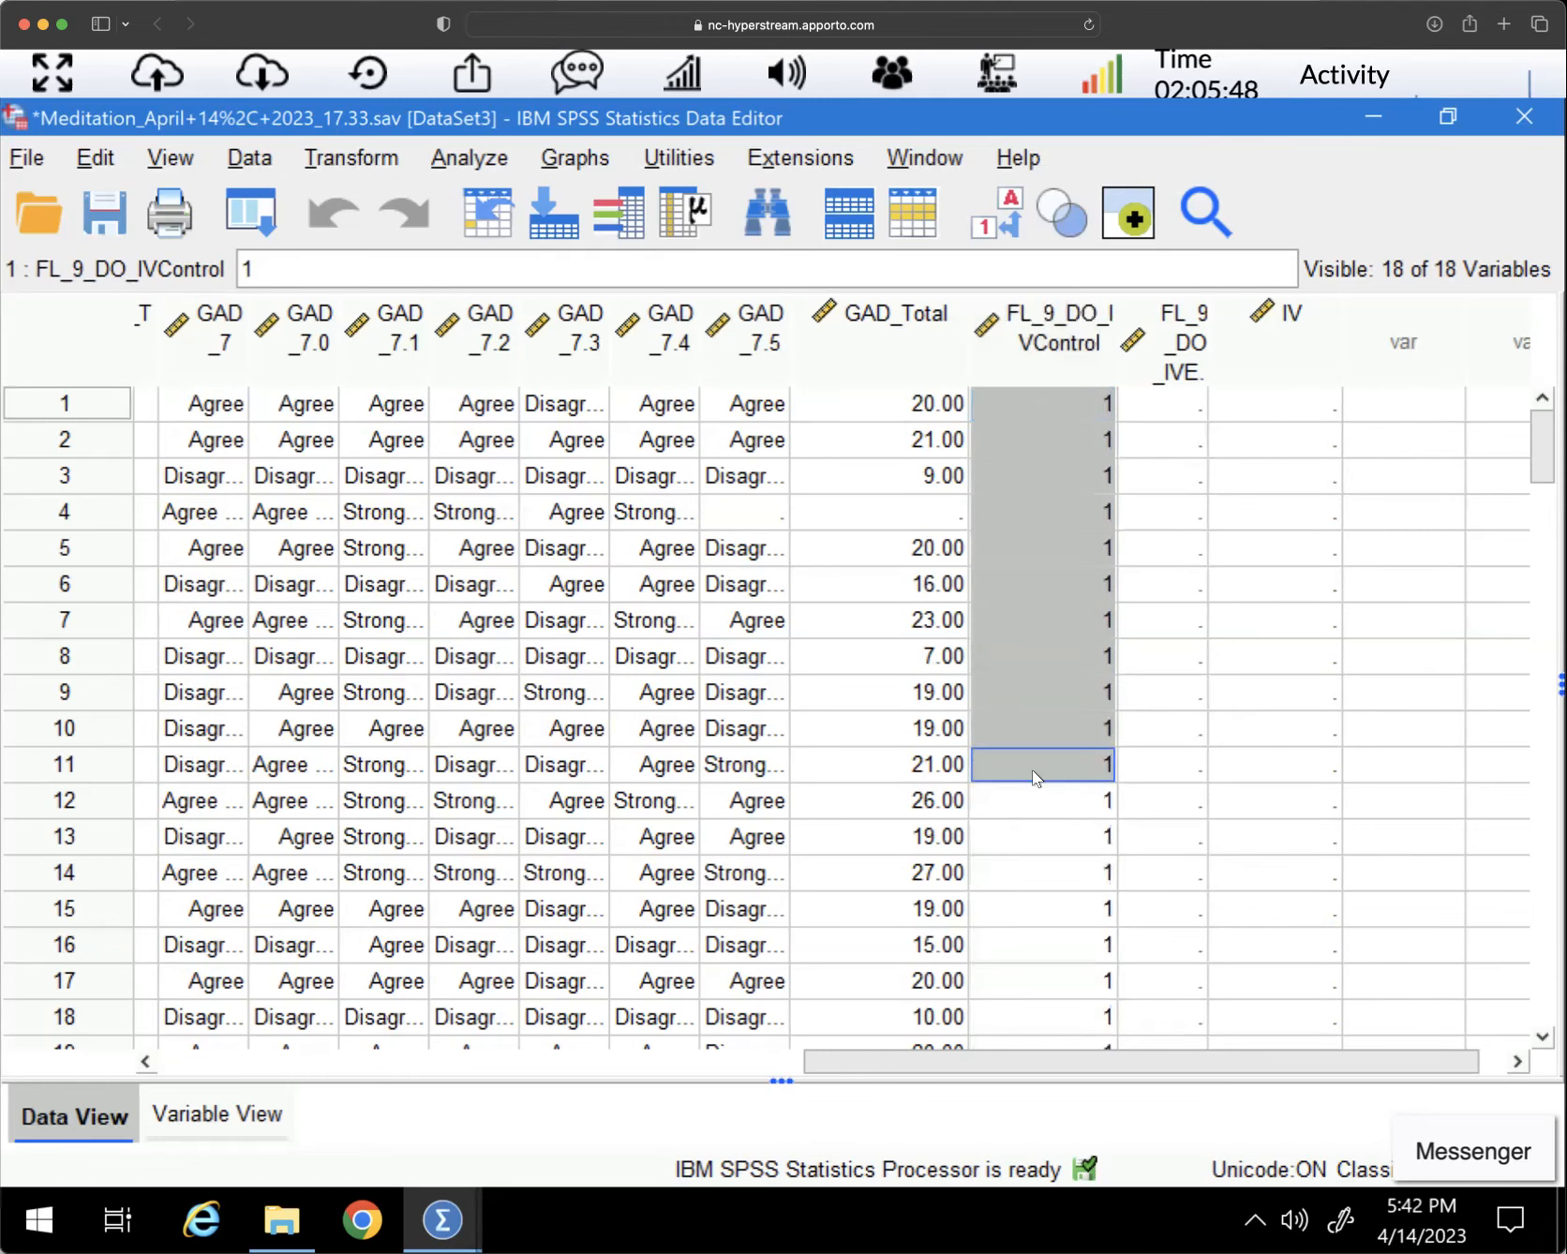
pyautogui.click(1176, 405)
pyautogui.click(1267, 401)
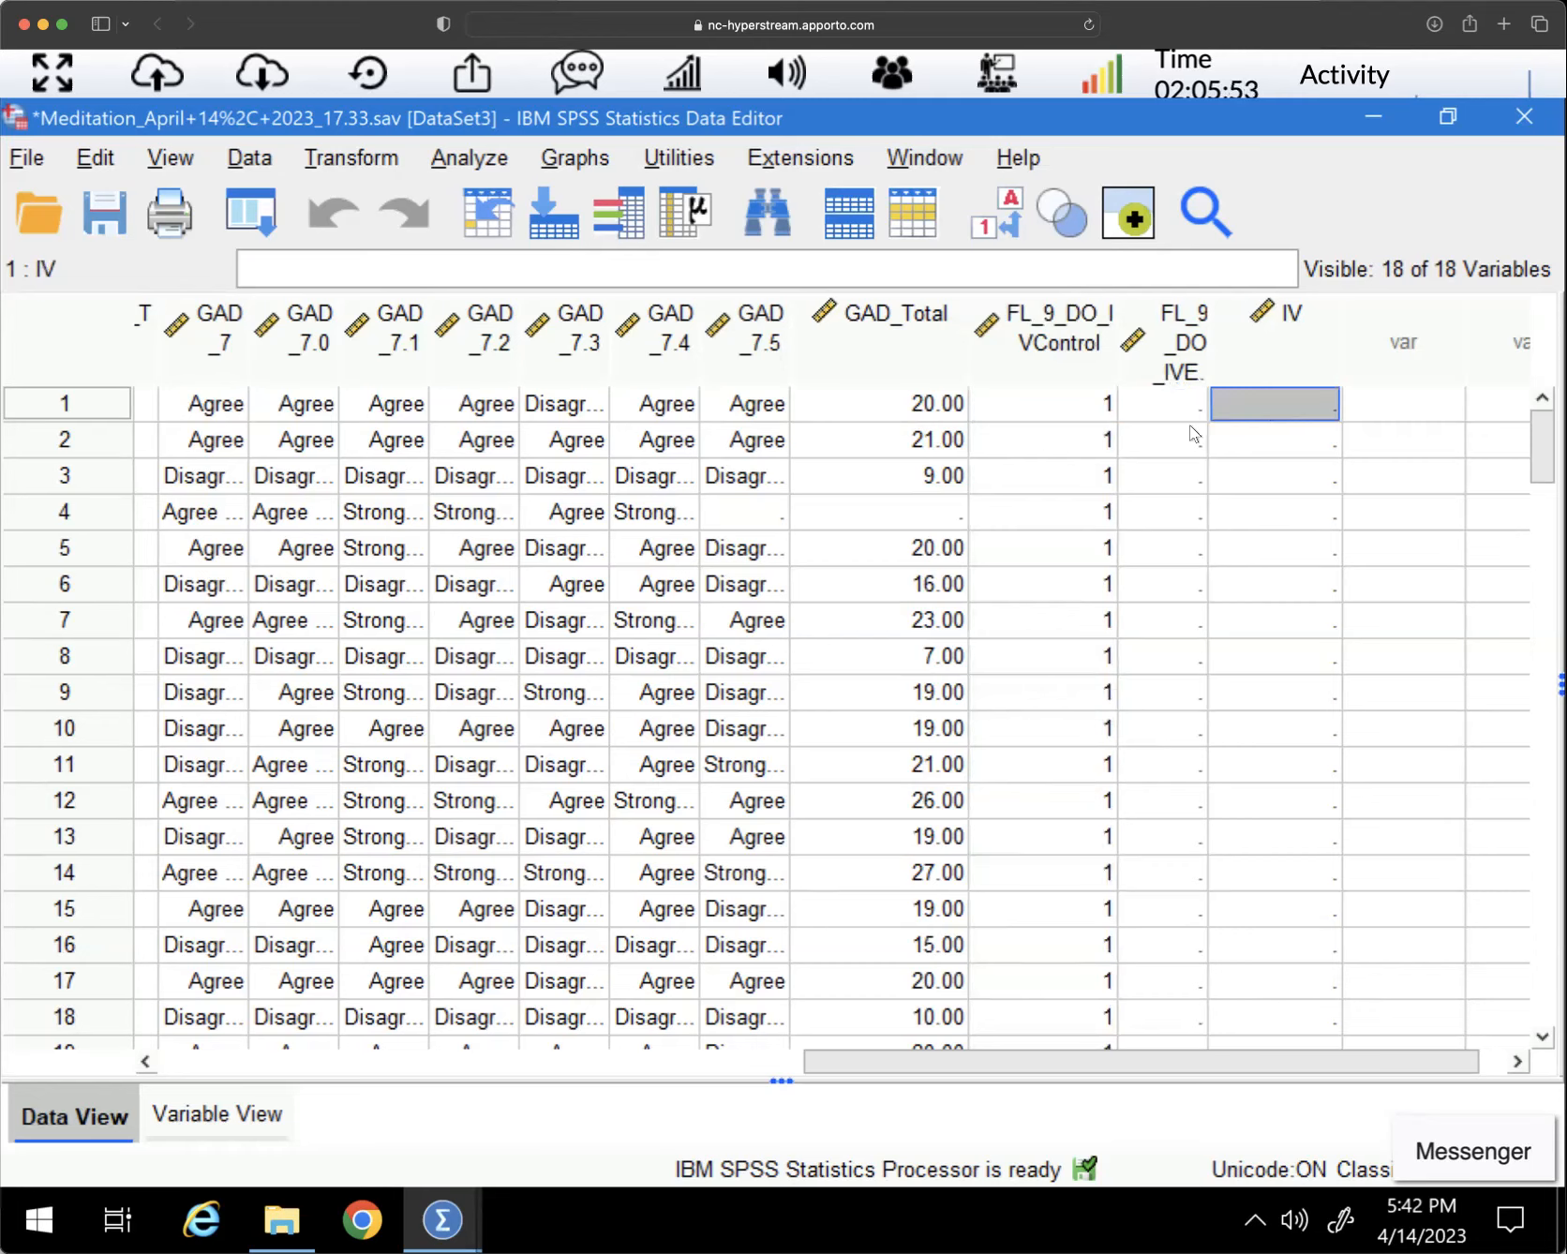
pyautogui.doubleClick(1330, 405)
pyautogui.click(1322, 404)
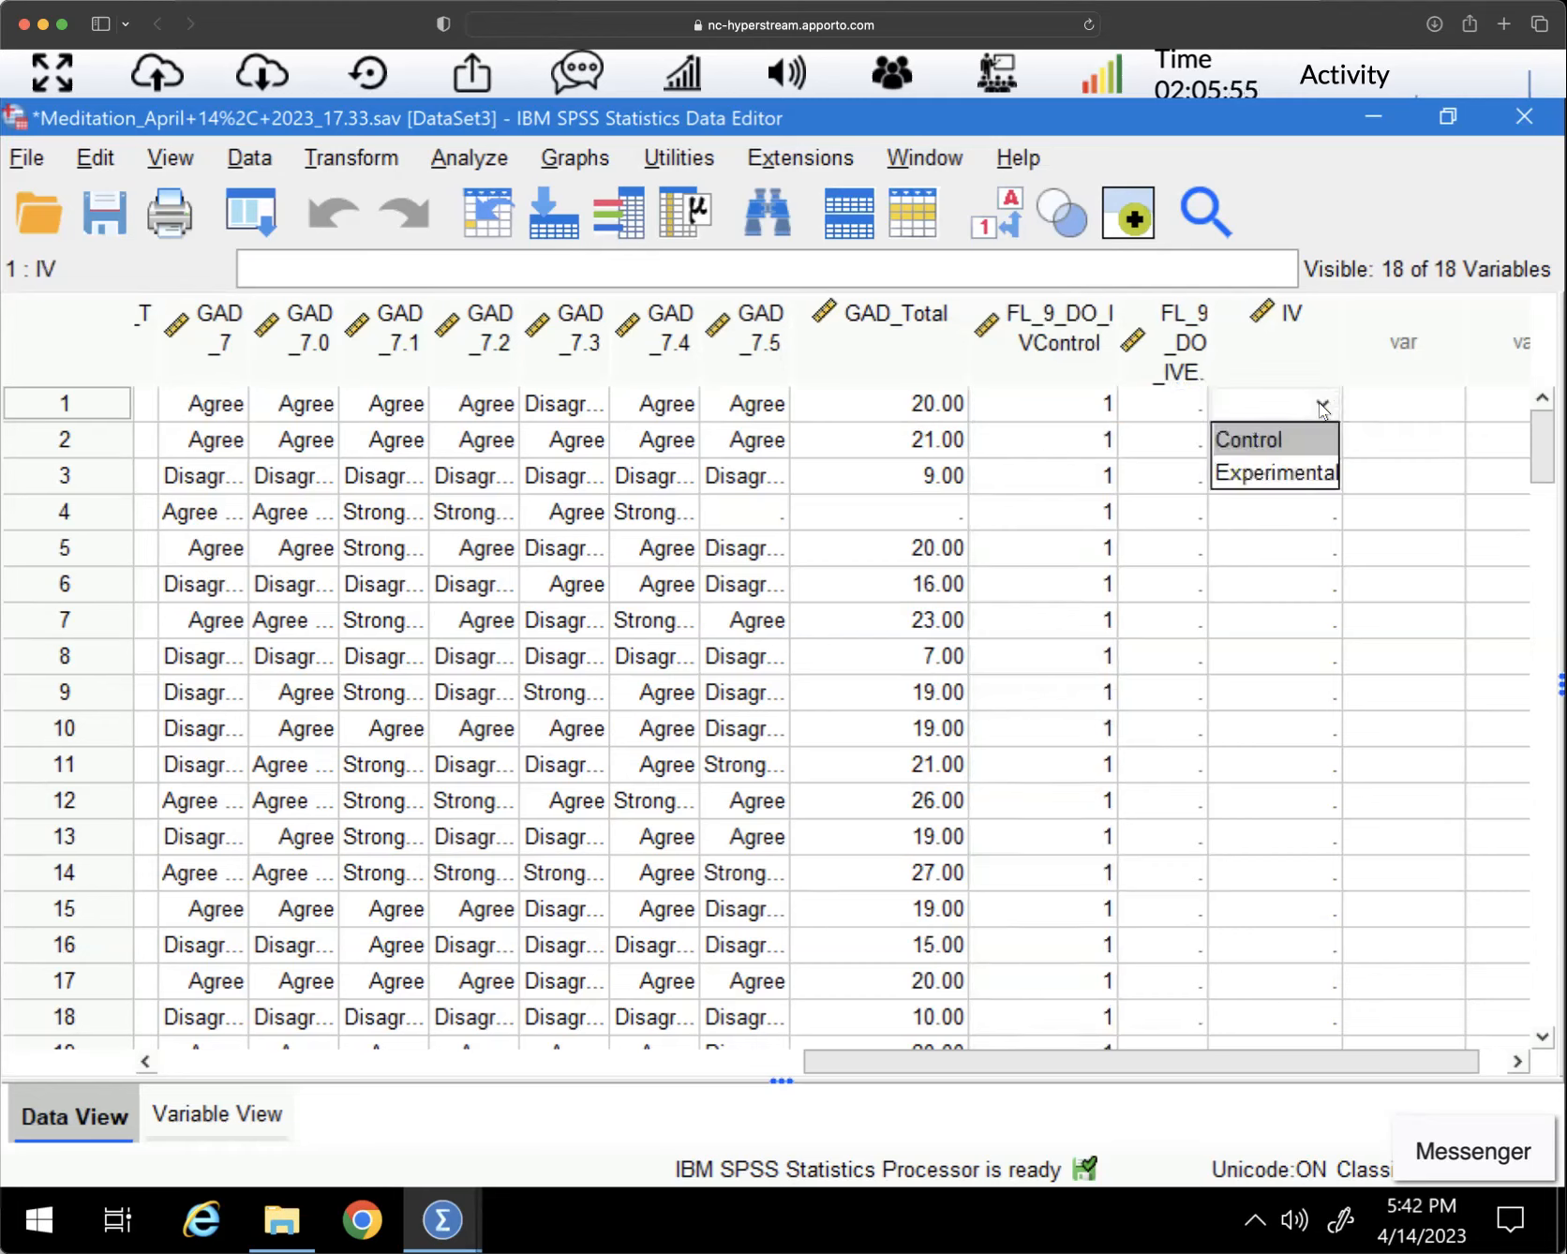
pyautogui.click(1256, 441)
pyautogui.click(1227, 438)
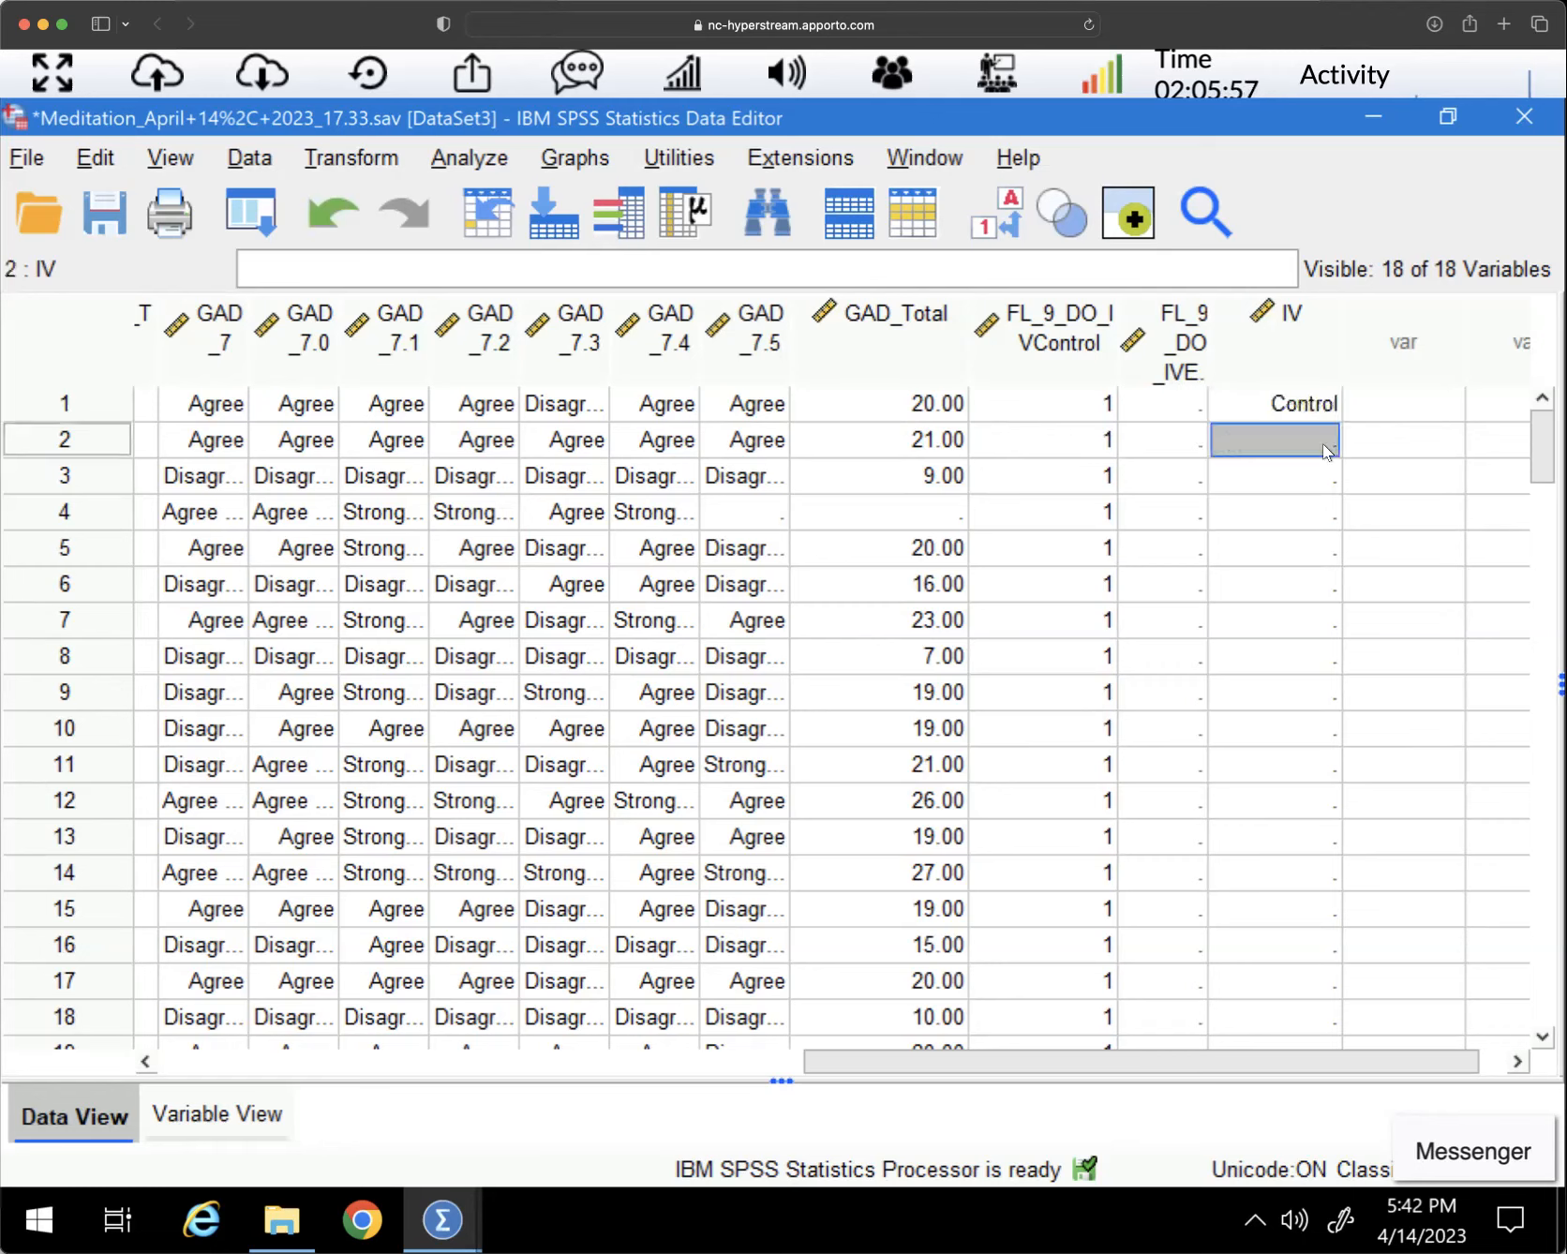
# Compare the first case's control and experimental condition columns, and choose Control again as its IV value
pyautogui.click(1073, 320)
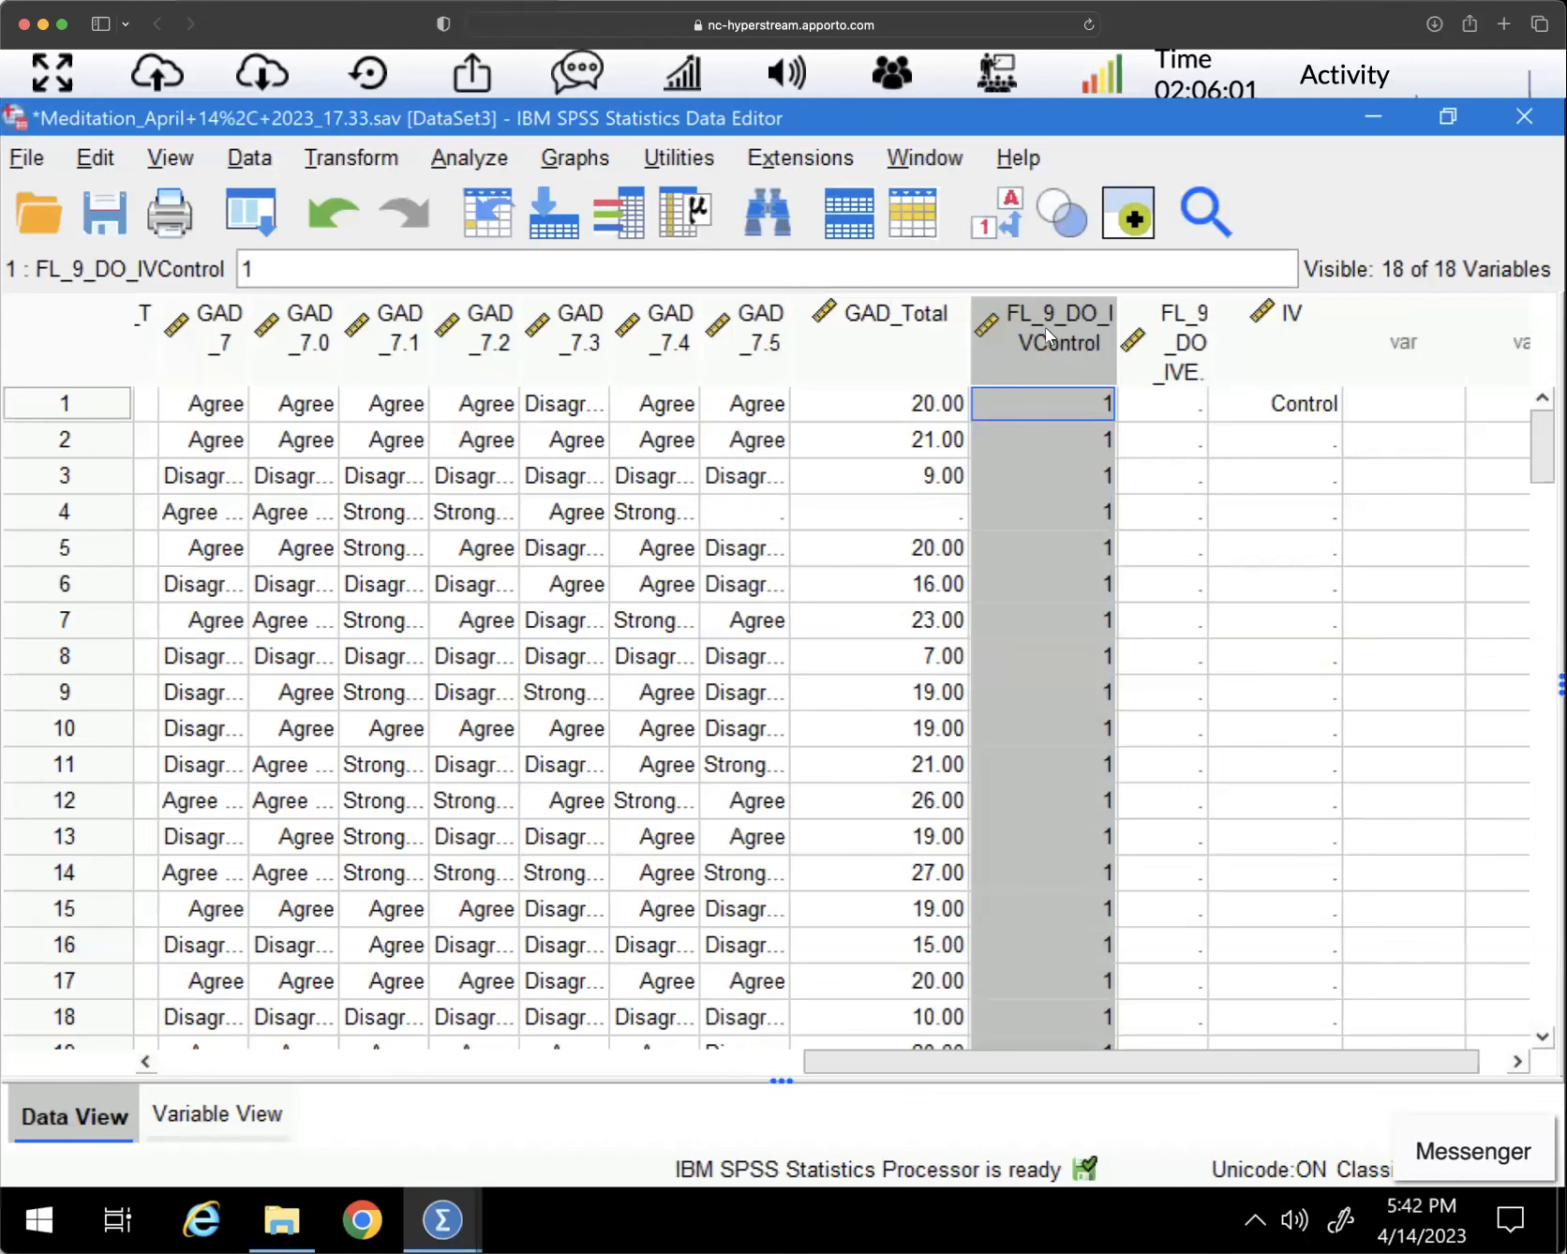
pyautogui.click(1152, 414)
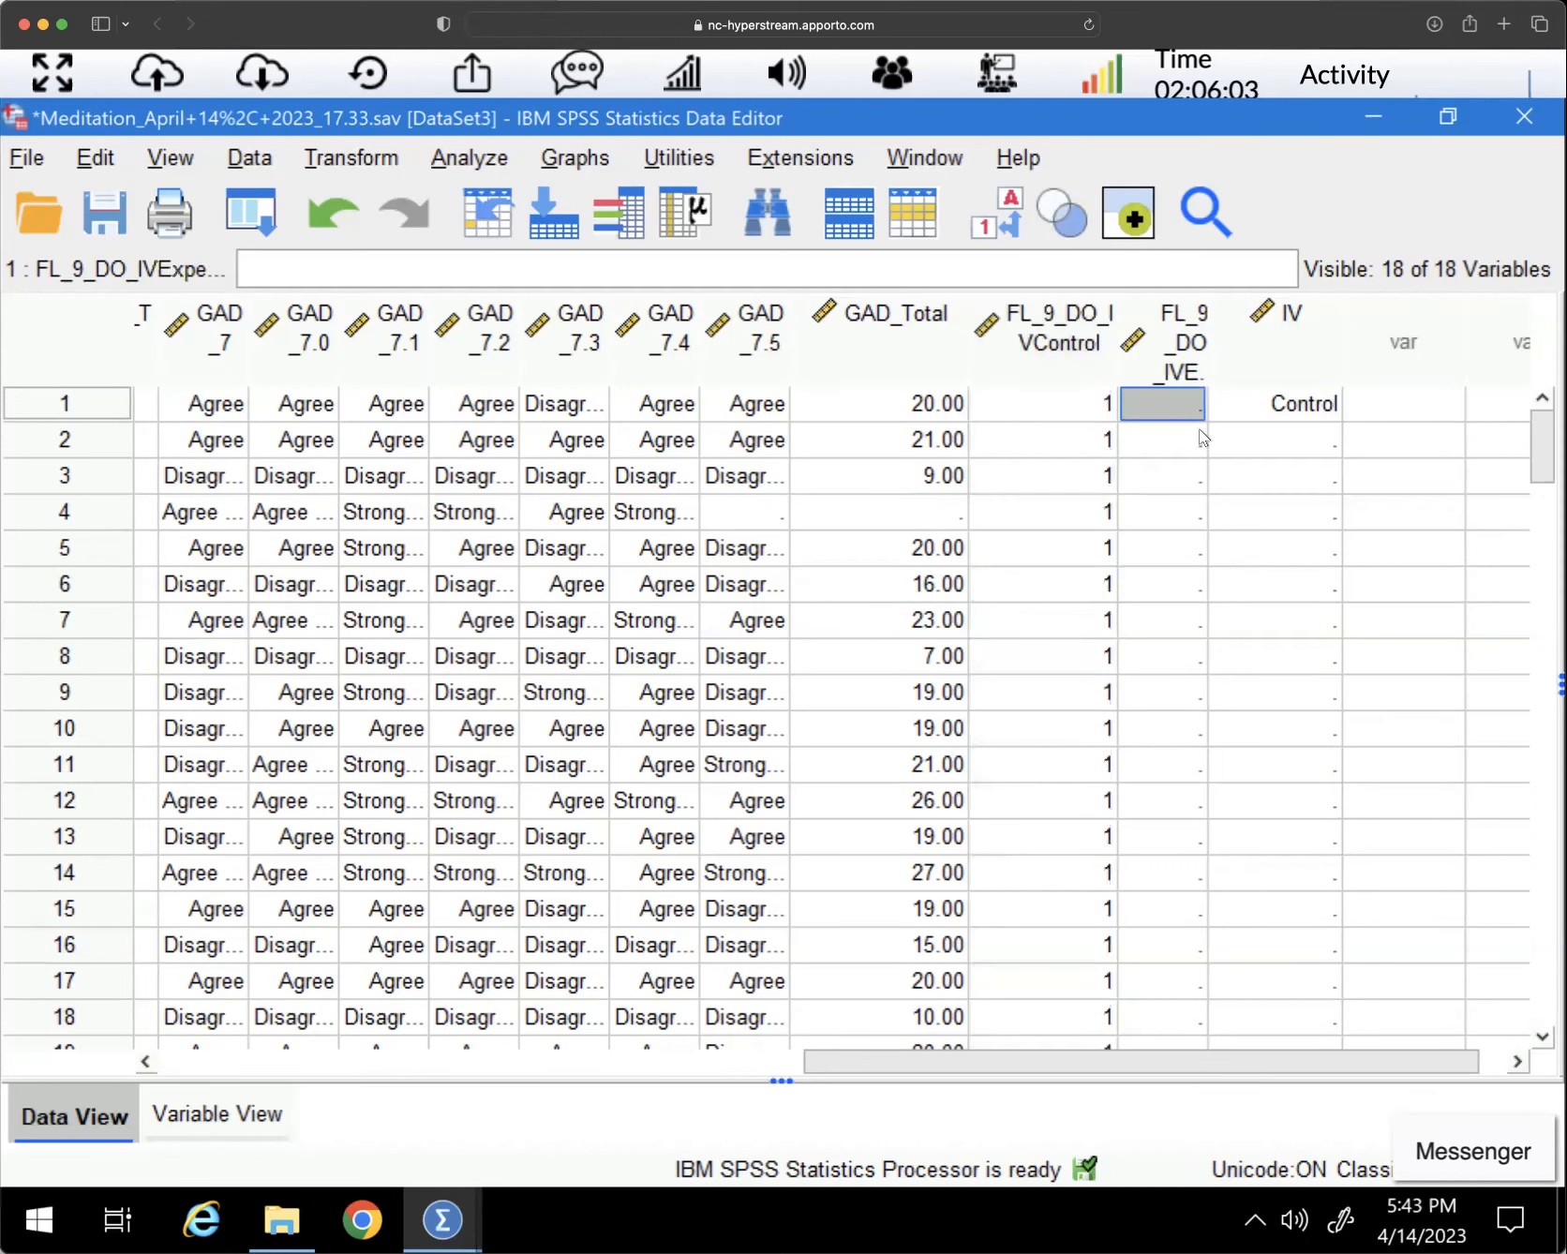
pyautogui.click(1283, 409)
pyautogui.doubleClick(1315, 410)
pyautogui.click(1322, 412)
pyautogui.click(1251, 437)
pyautogui.click(1263, 469)
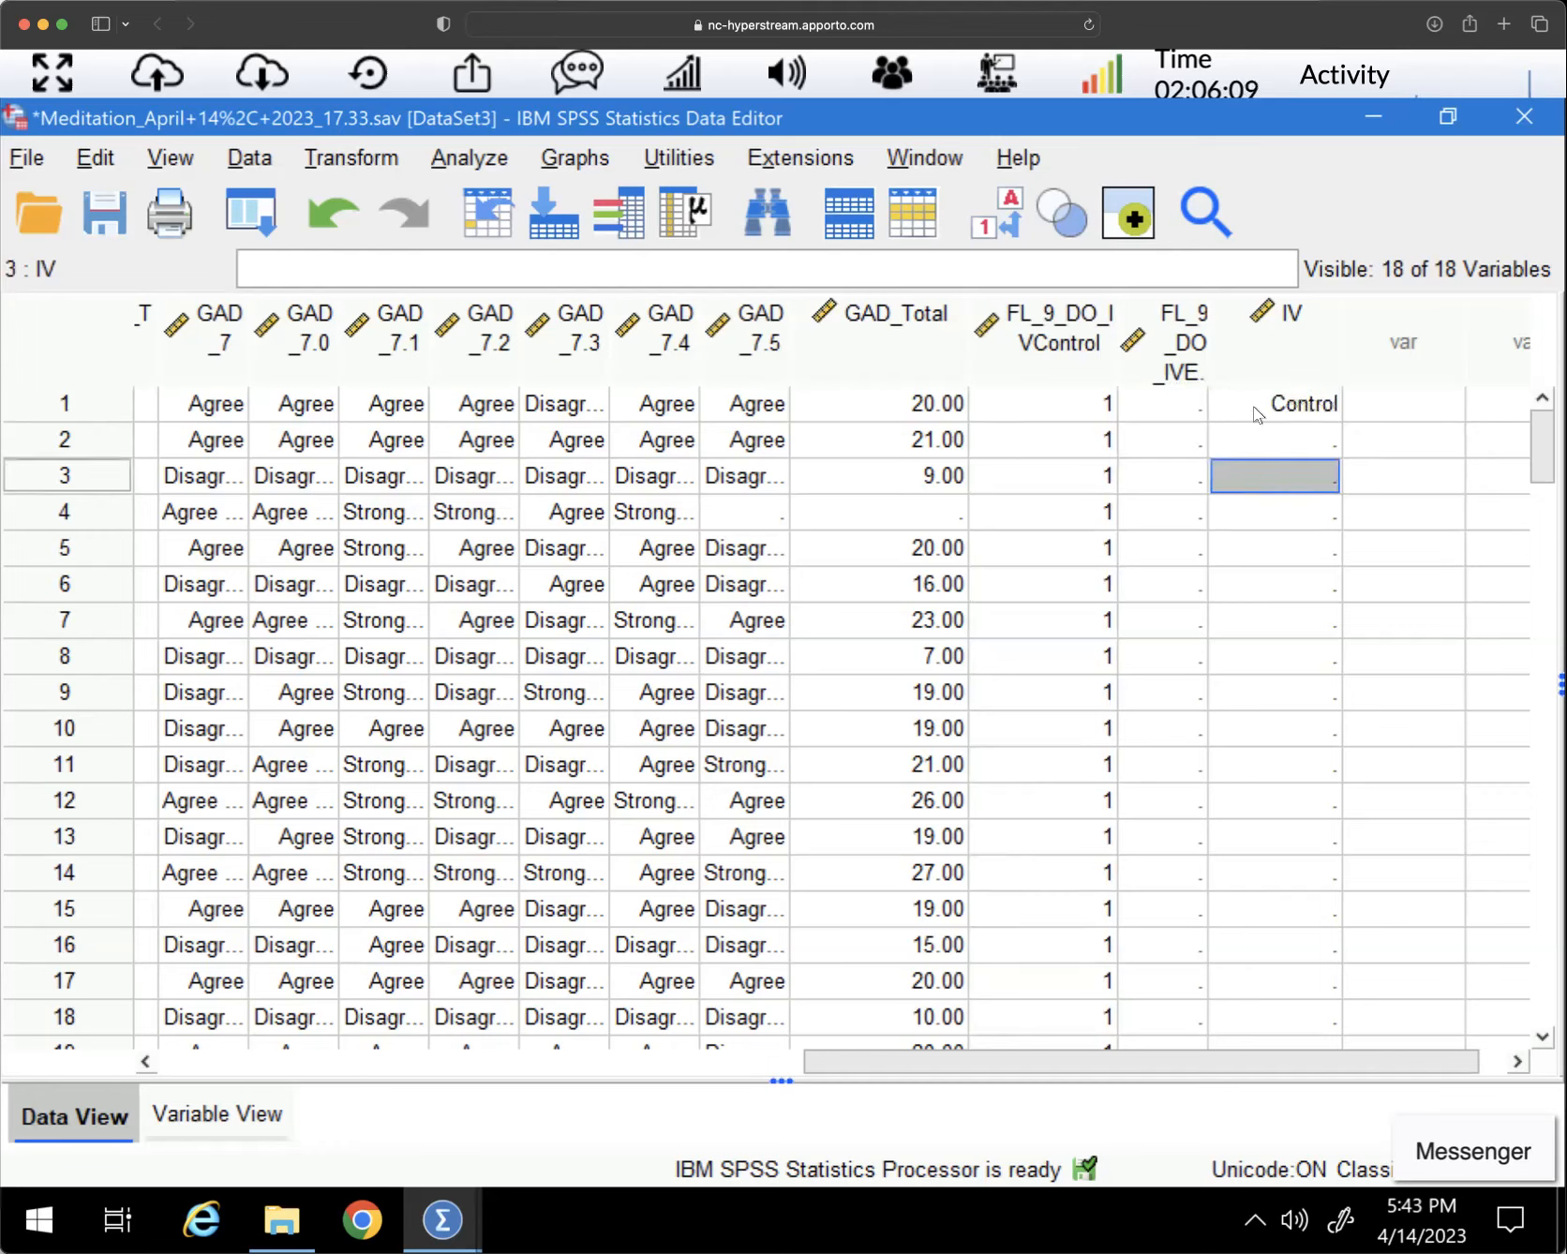
# Copy the first case's Control value into the IV column for cases 2 through 54
pyautogui.rightClick(1262, 398)
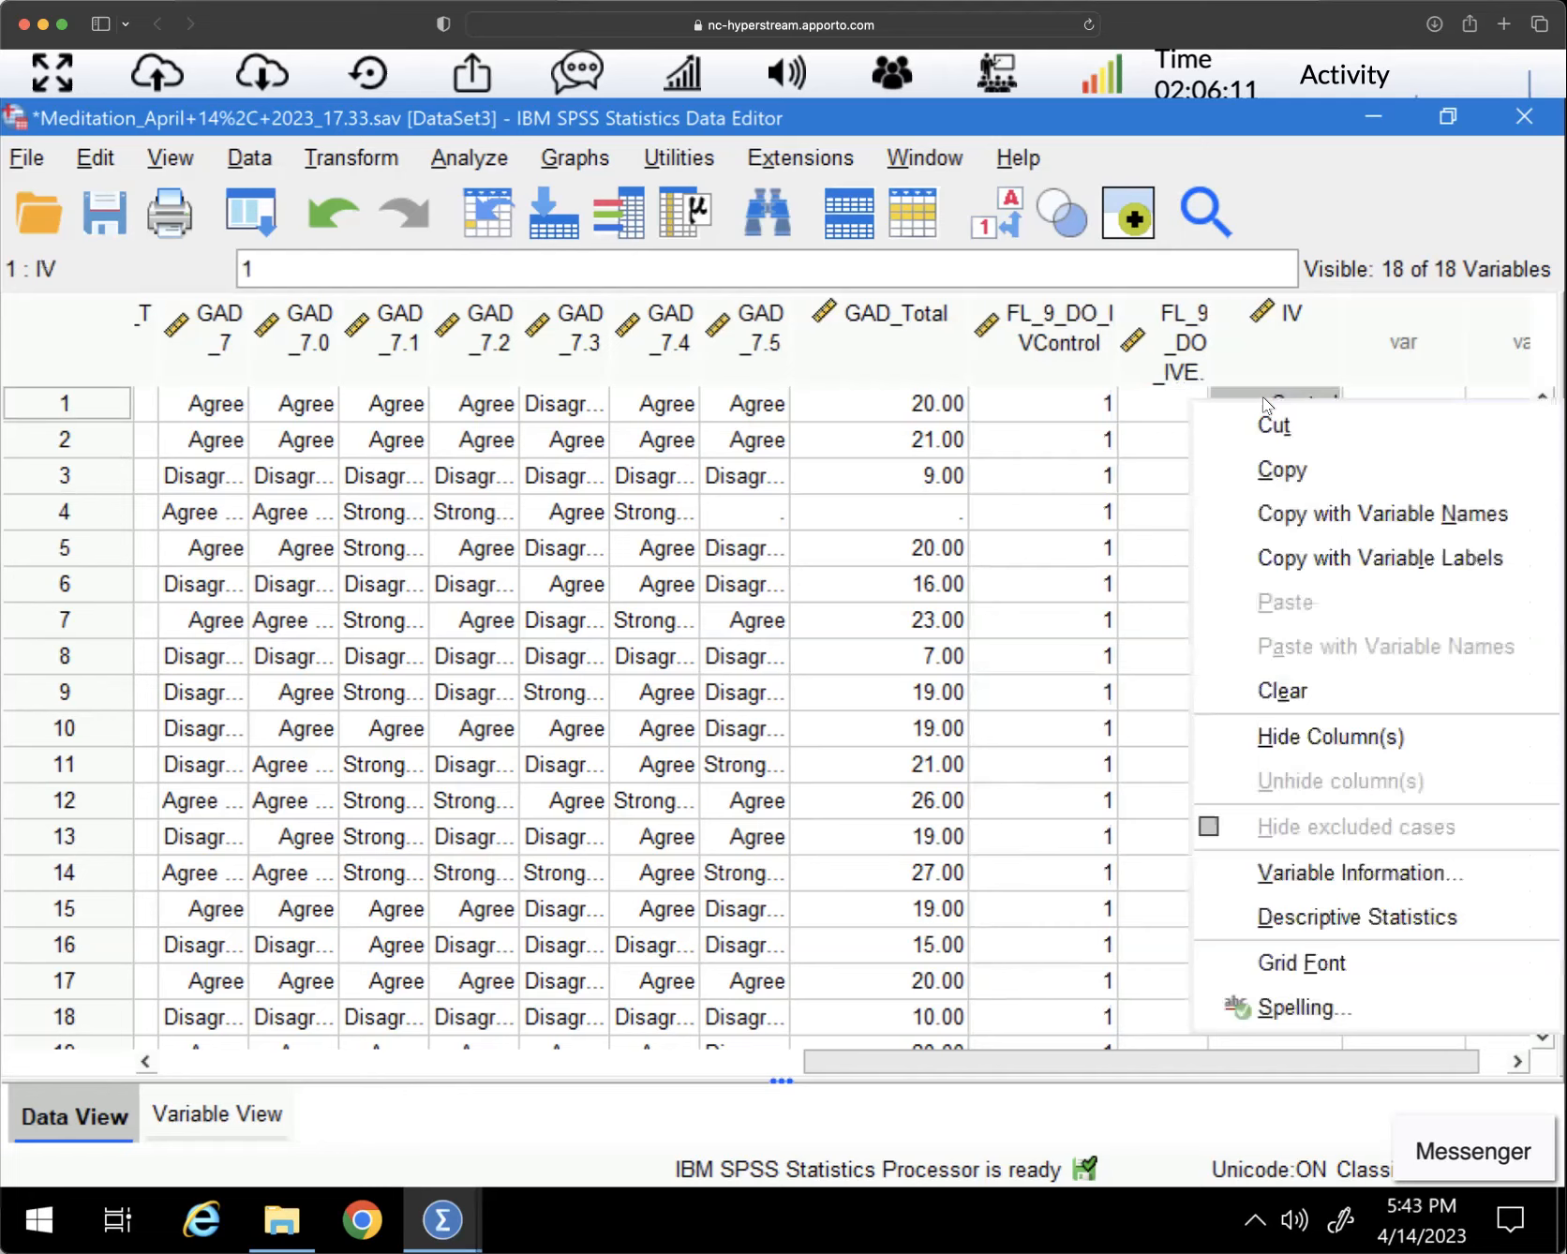
pyautogui.click(1282, 469)
pyautogui.moveTo(1289, 440); pyautogui.dragTo(1263, 574)
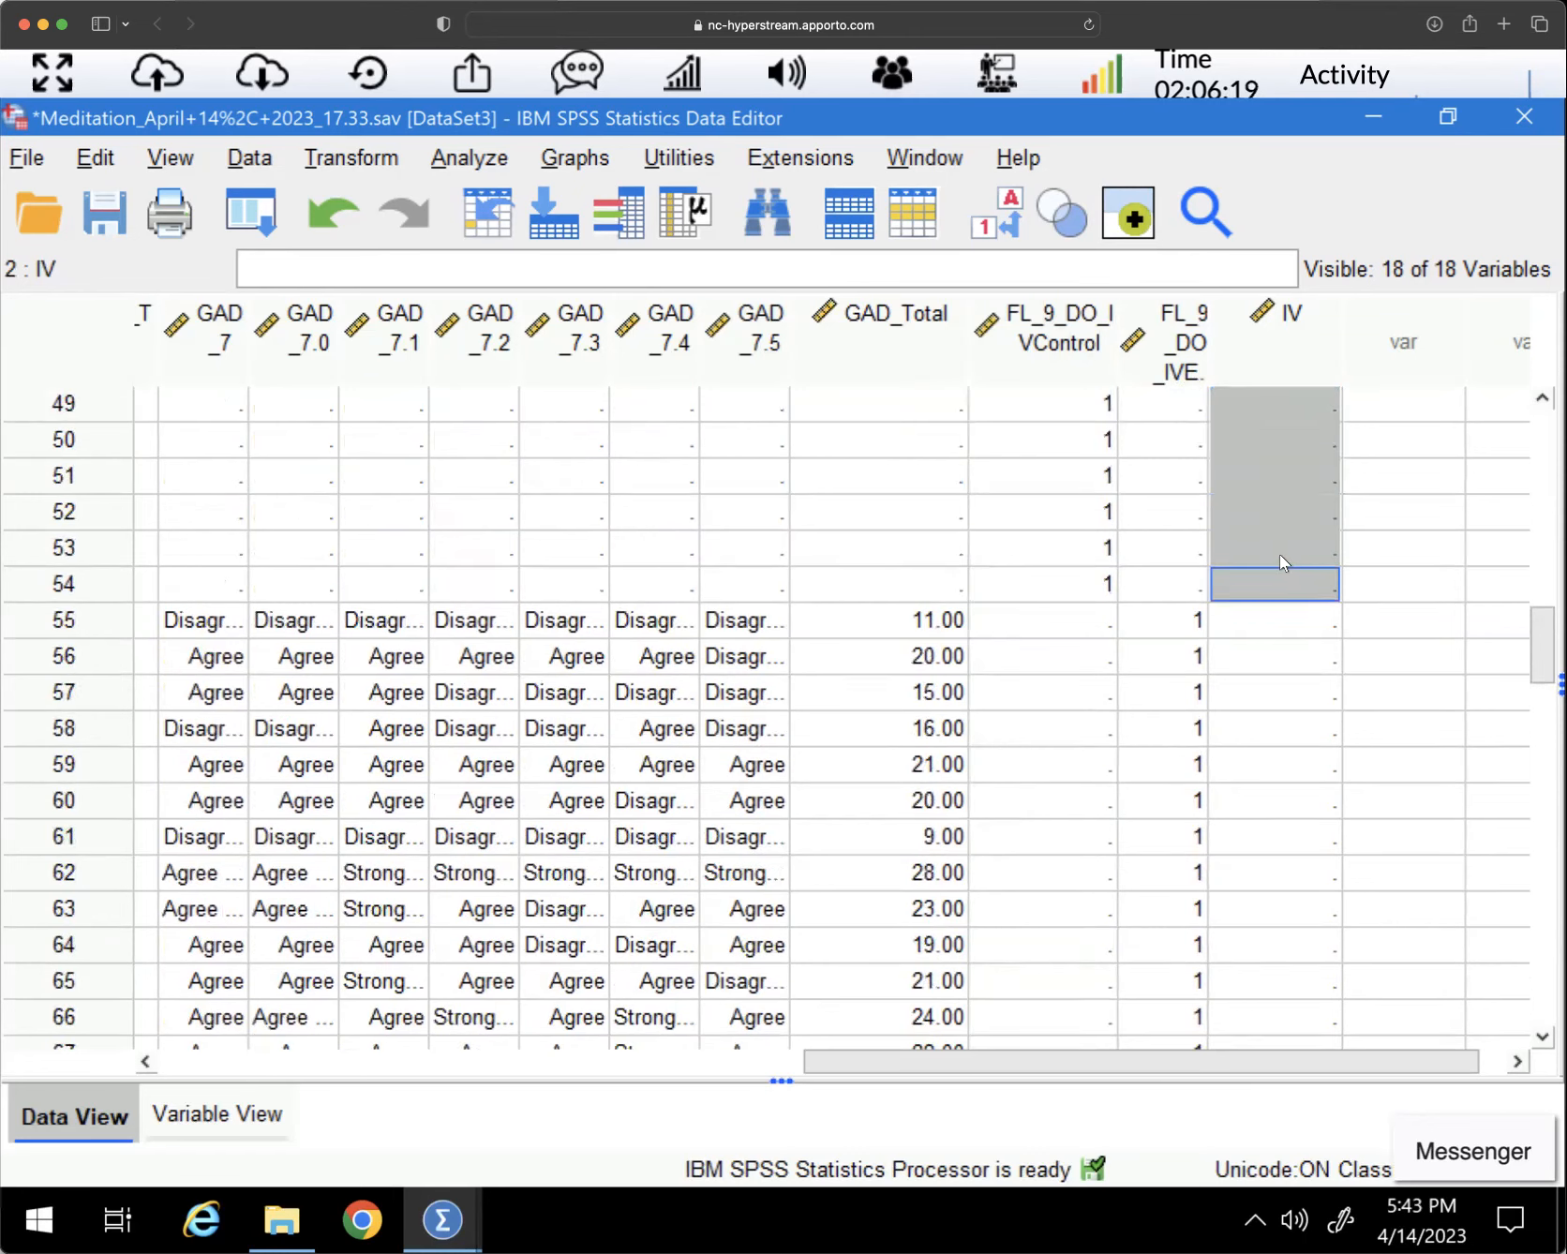
pyautogui.rightClick(1279, 553)
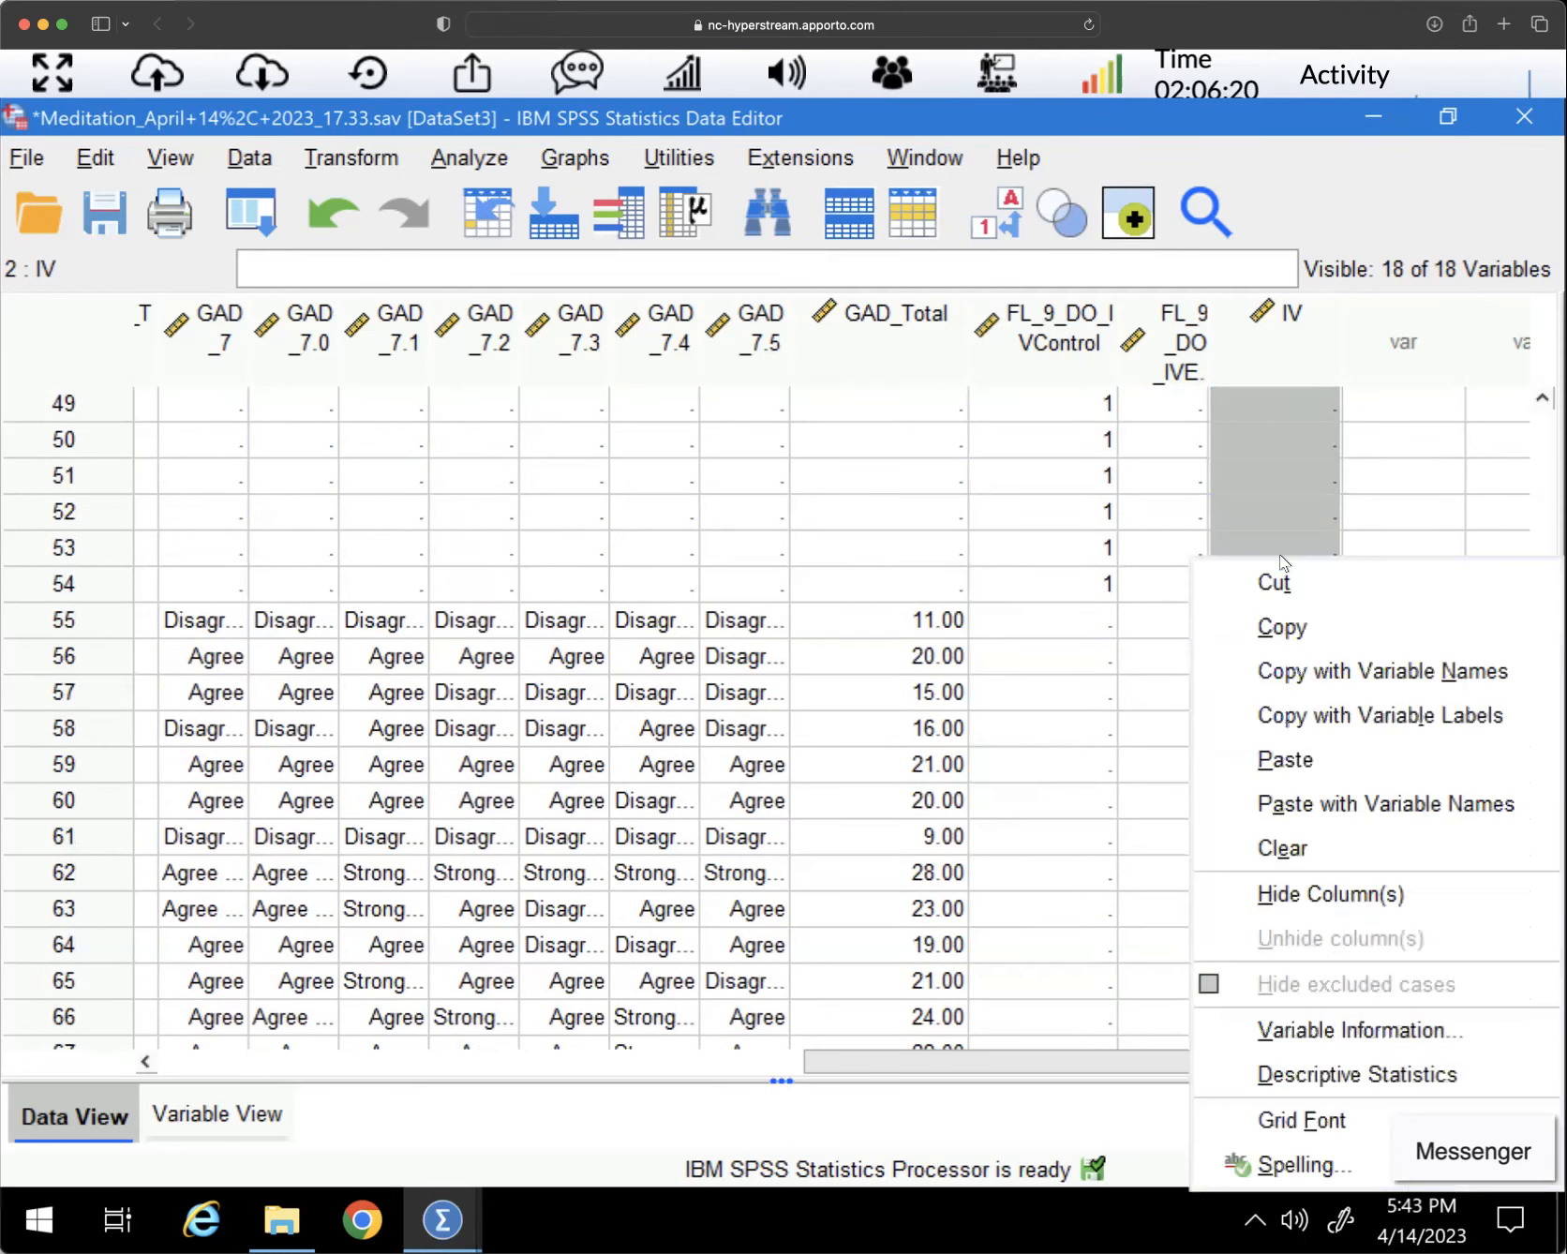
pyautogui.click(1284, 759)
# Sort the cases by the FL_9_DO experimental condition variable in descending order
pyautogui.scroll(16, 1264, 824)
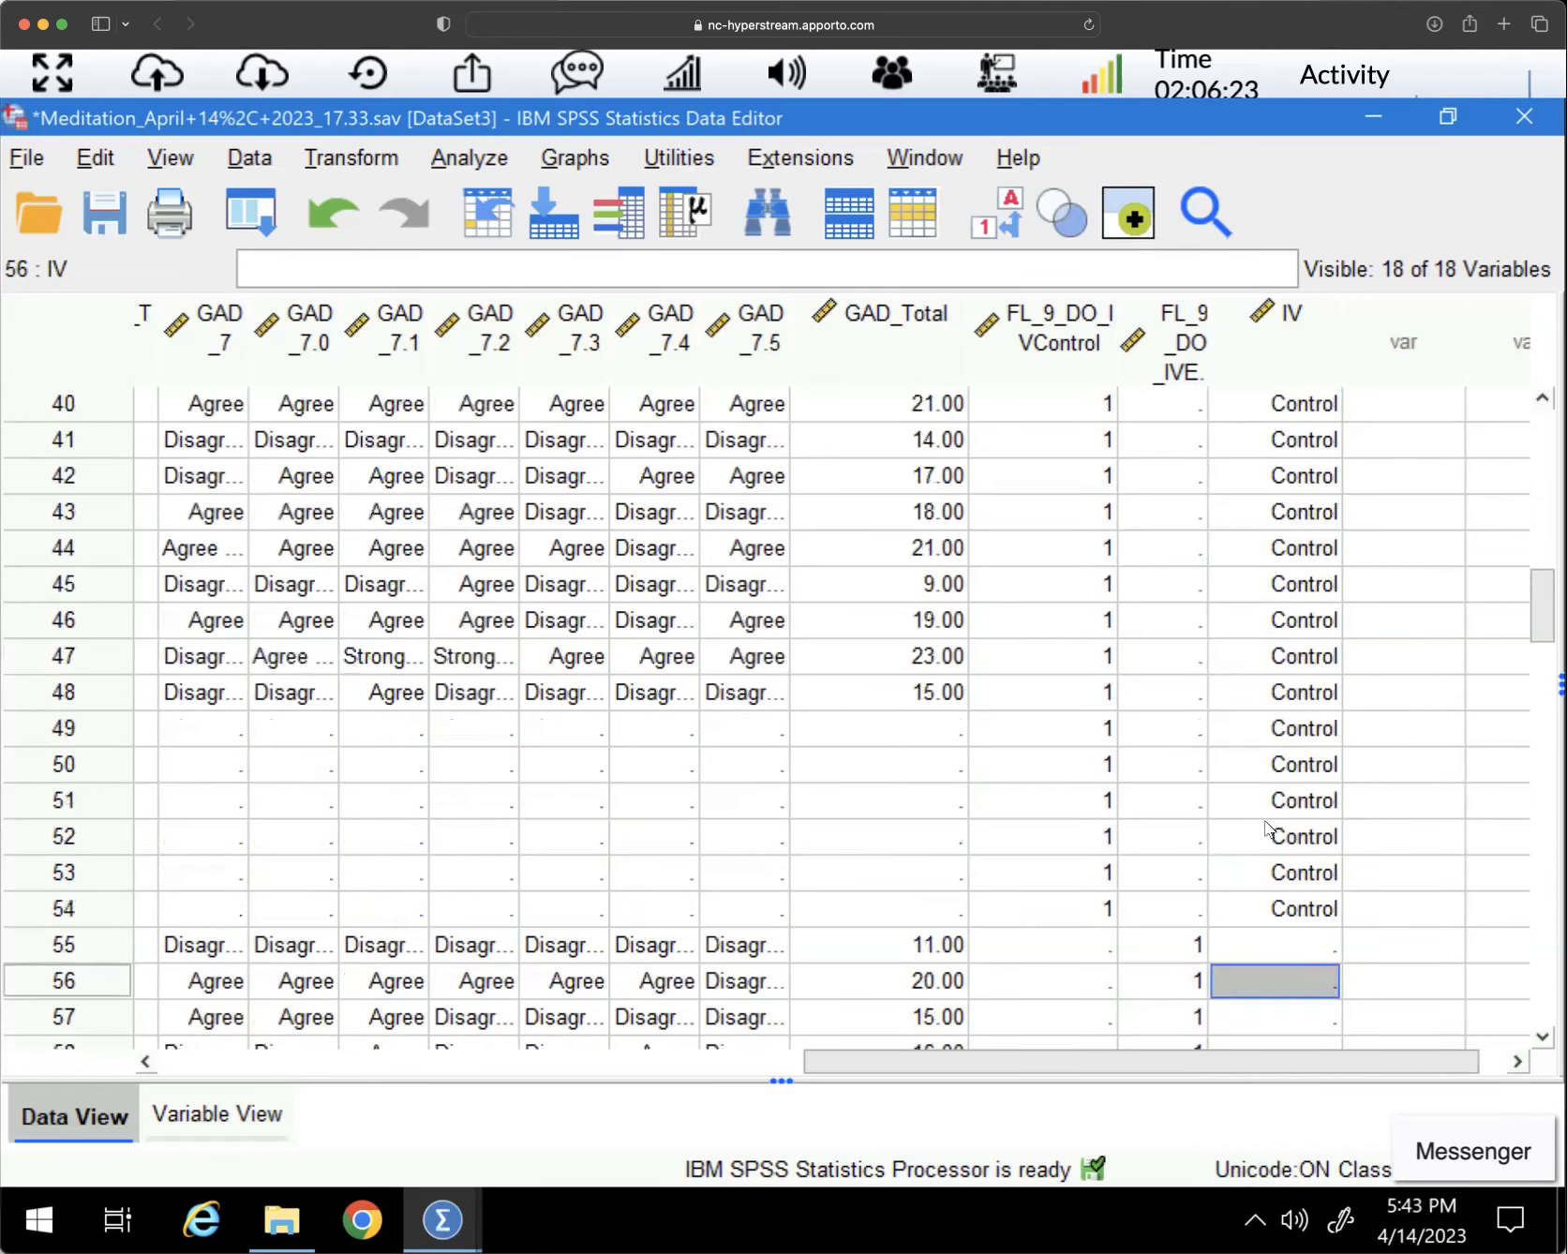
pyautogui.click(1178, 344)
pyautogui.rightClick(1166, 345)
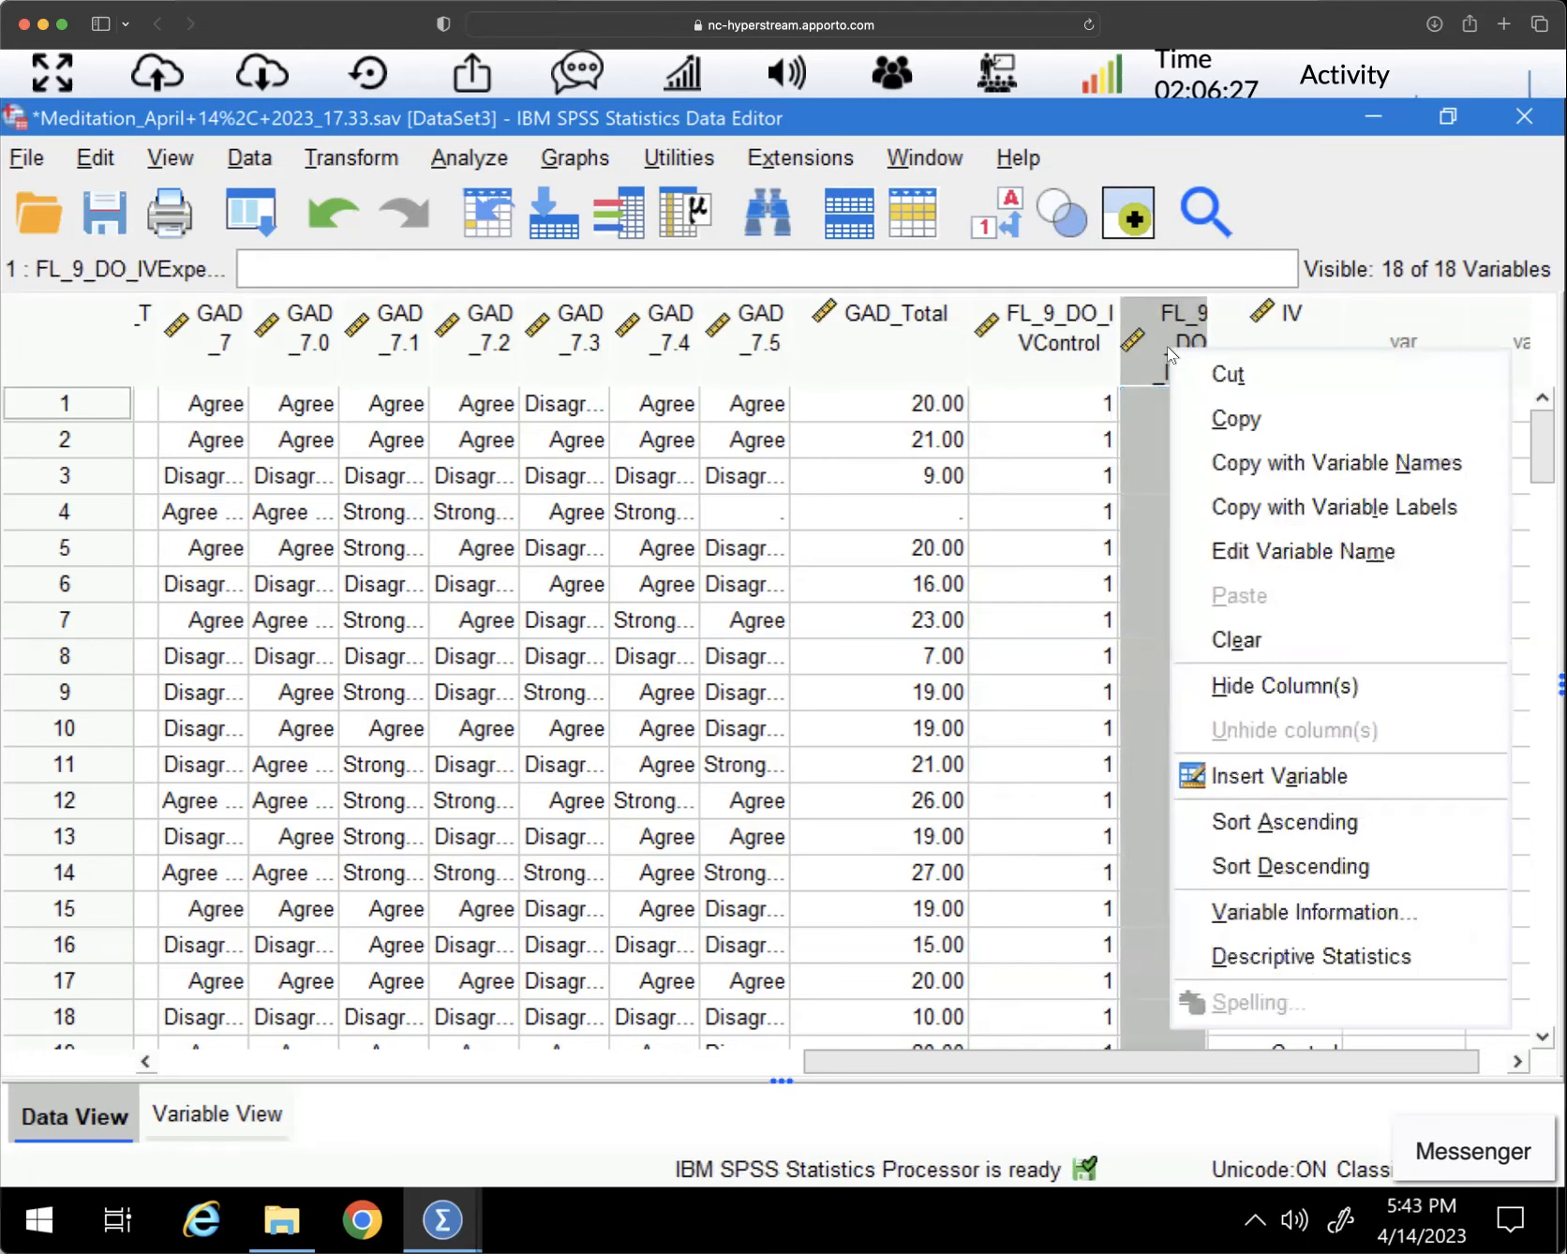
pyautogui.click(1308, 872)
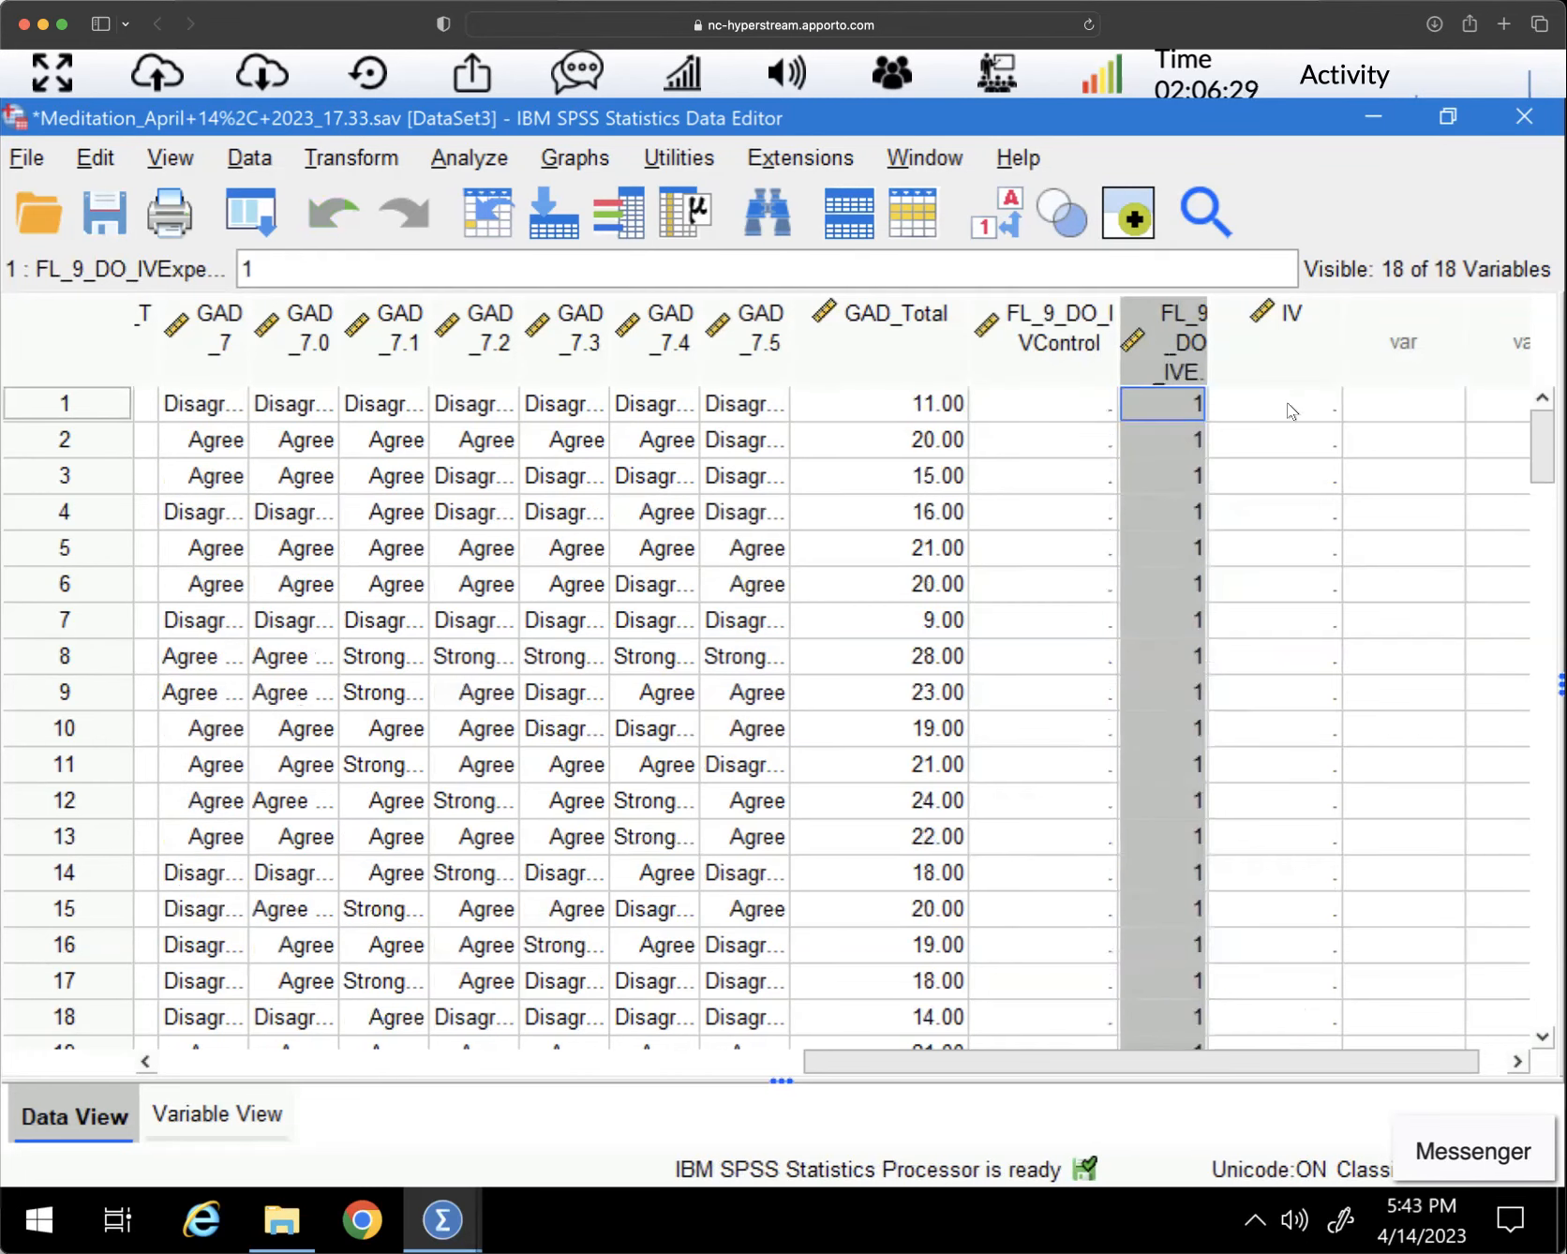
# Set the first case's IV value to Experimental
pyautogui.click(1326, 406)
pyautogui.click(1327, 405)
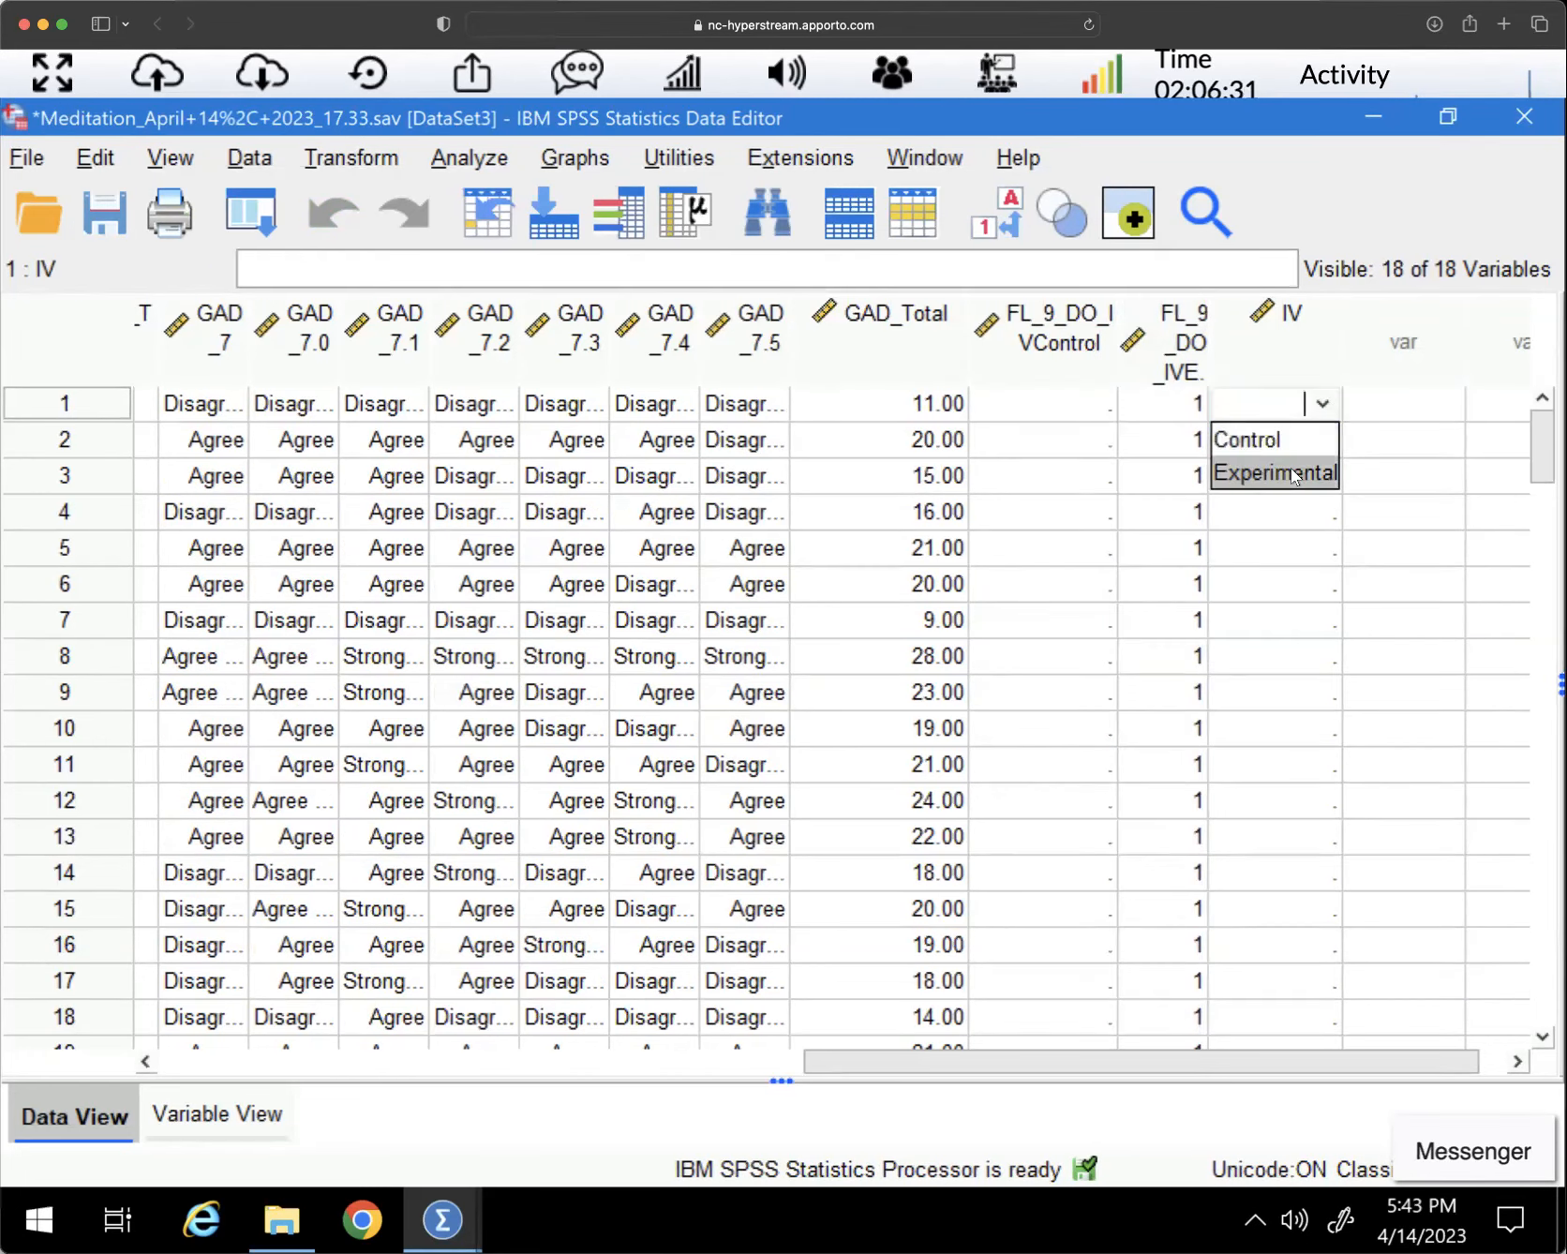
pyautogui.click(1292, 465)
pyautogui.click(1322, 443)
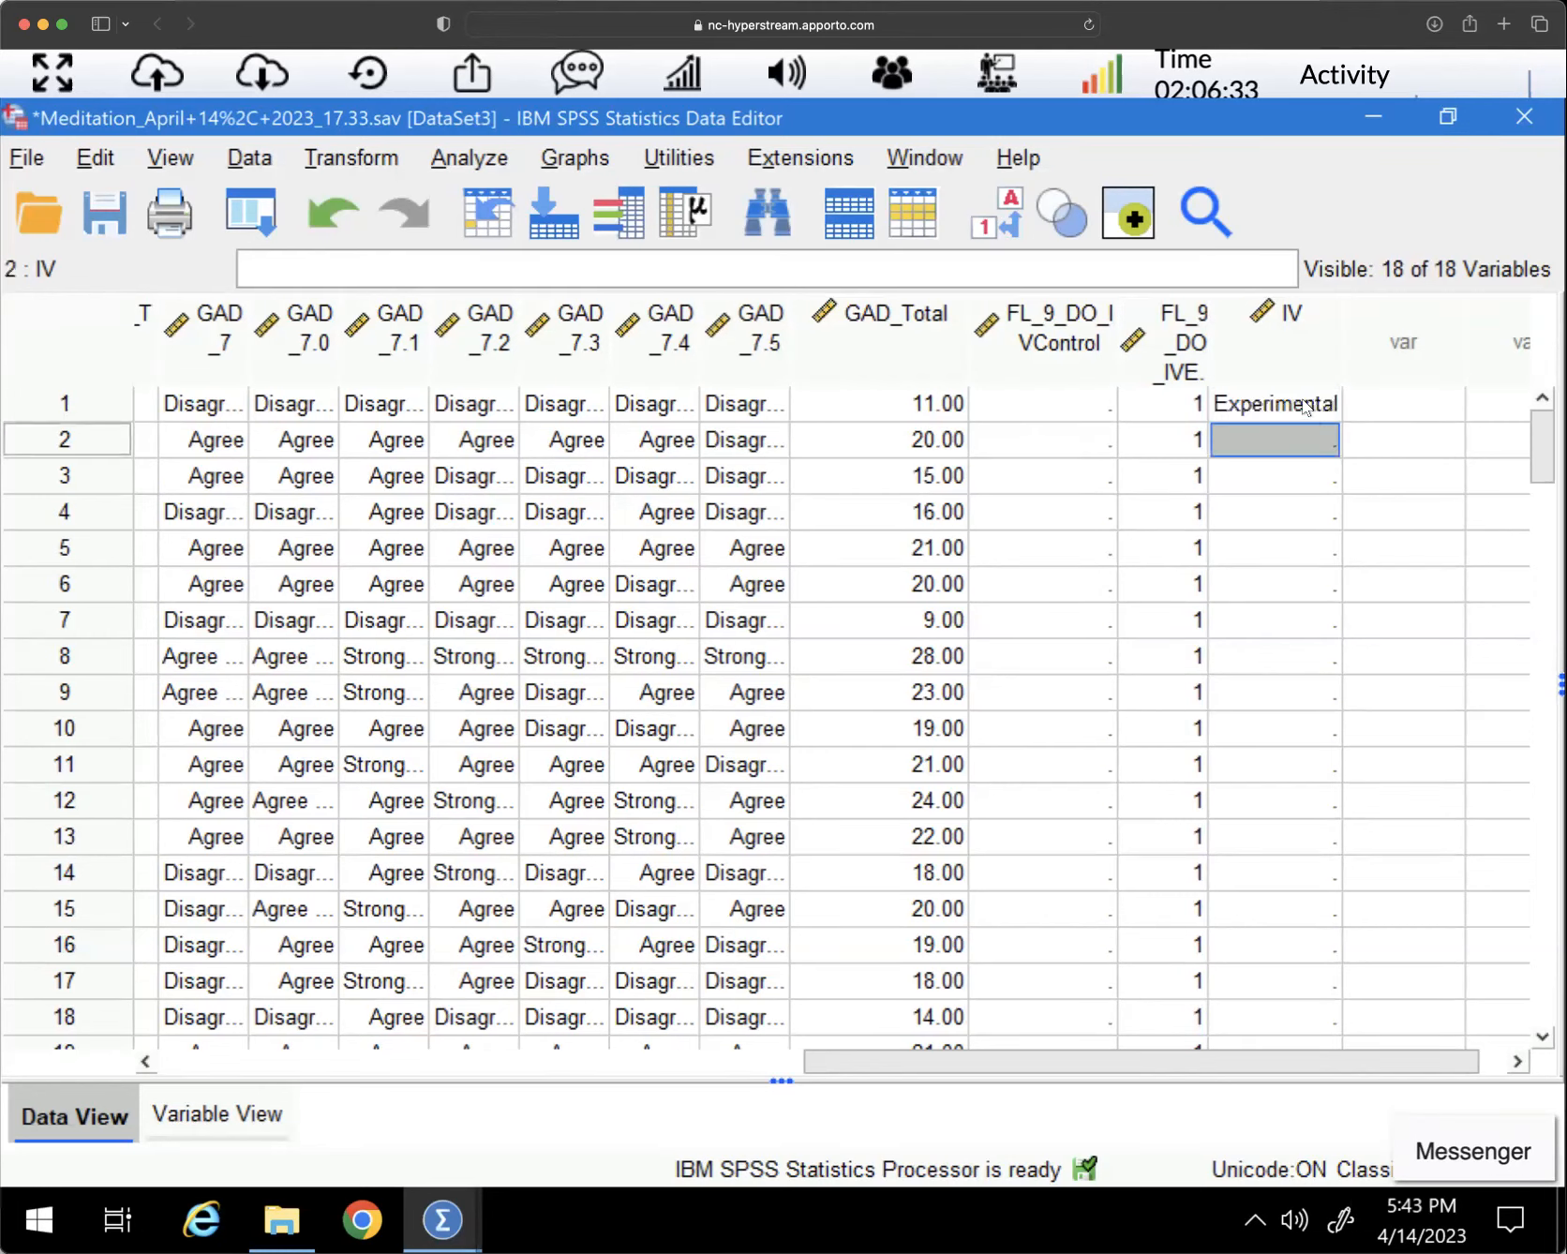
# Copy the first case's Experimental value into the IV column for cases 2 through 55 and review the filled column
pyautogui.rightClick(1304, 406)
pyautogui.click(1325, 463)
pyautogui.moveTo(1322, 441); pyautogui.dragTo(1291, 636)
pyautogui.rightClick(1290, 576)
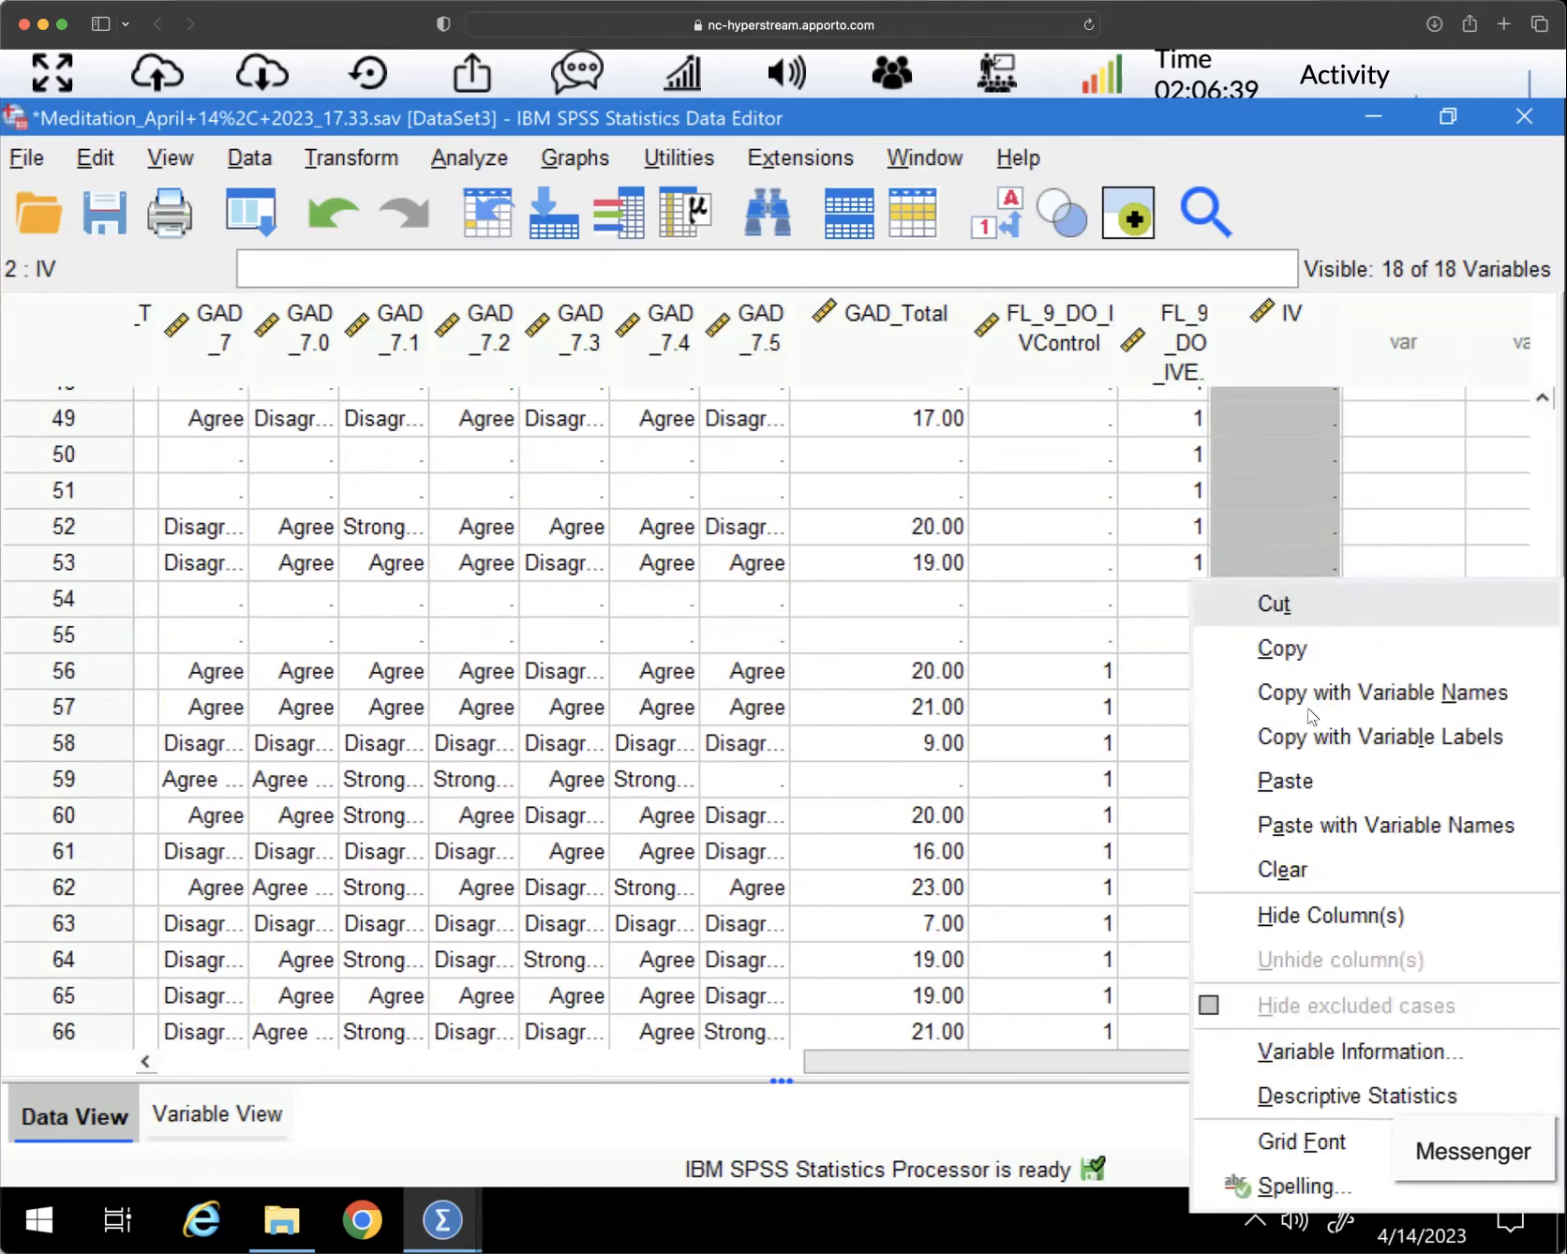
pyautogui.click(1290, 790)
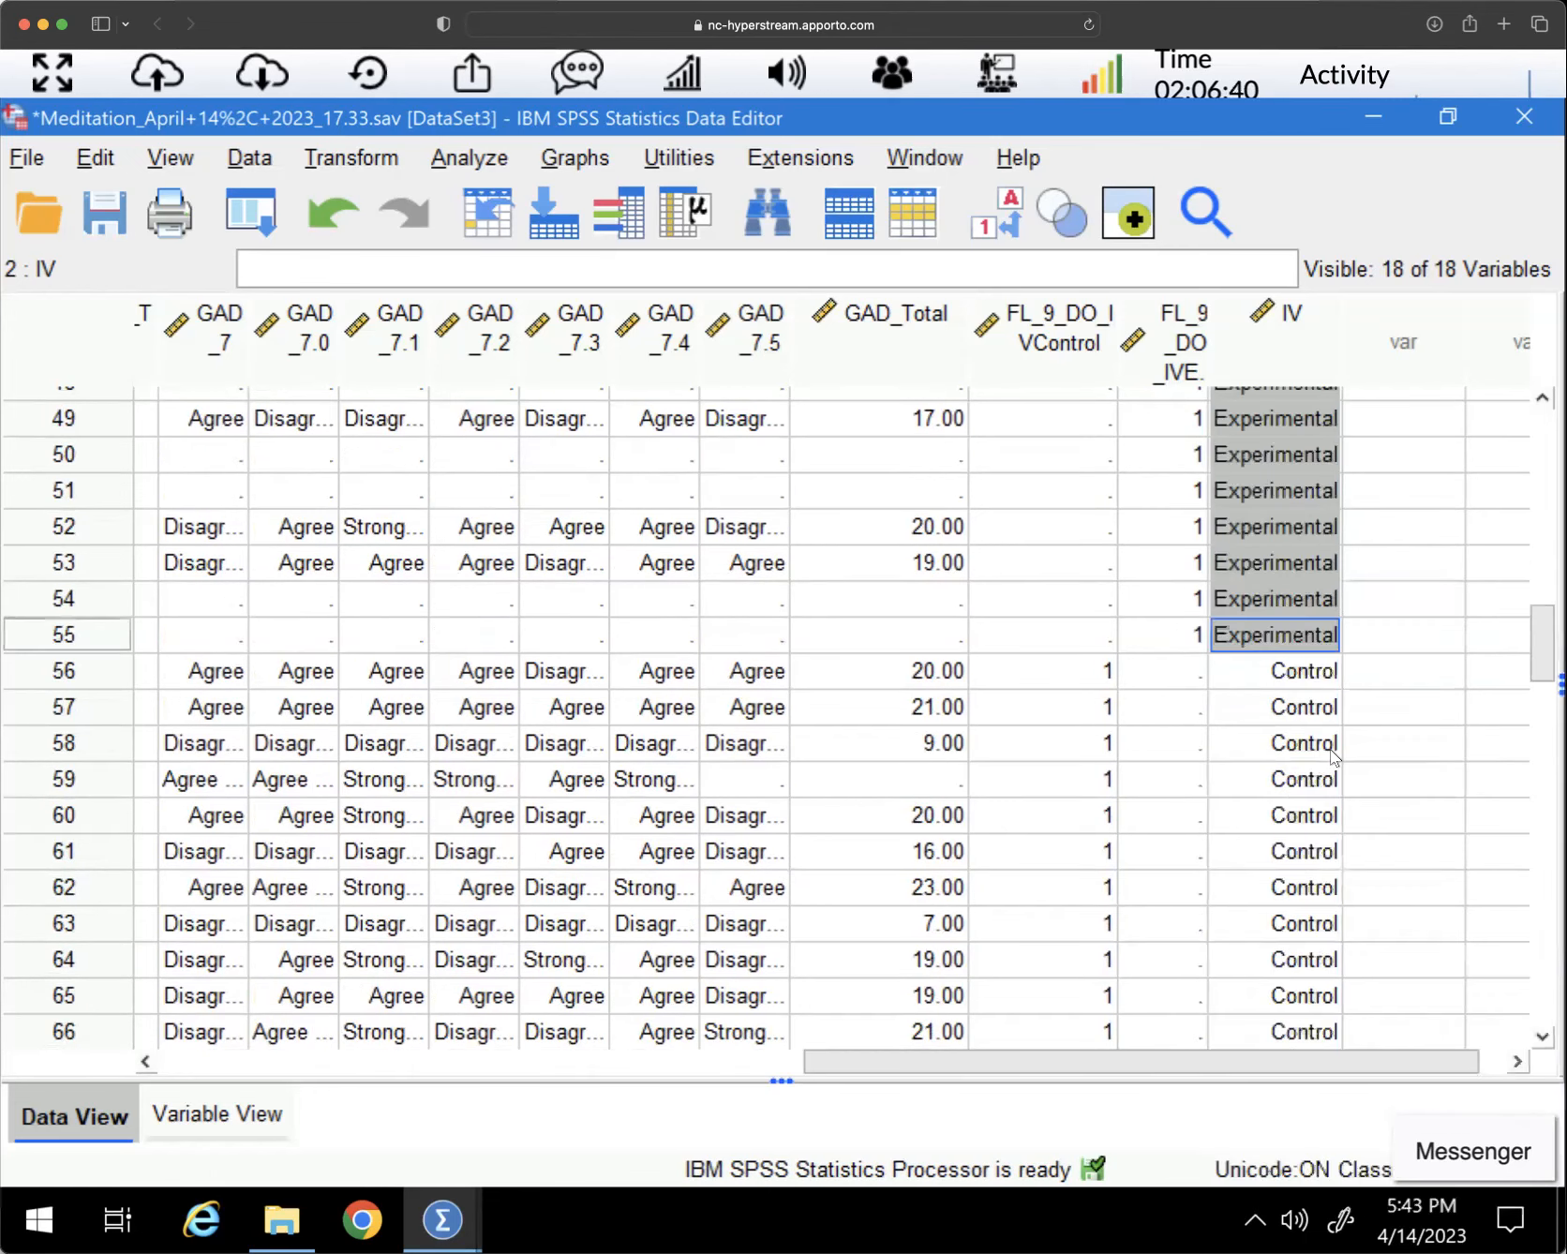
pyautogui.click(1418, 682)
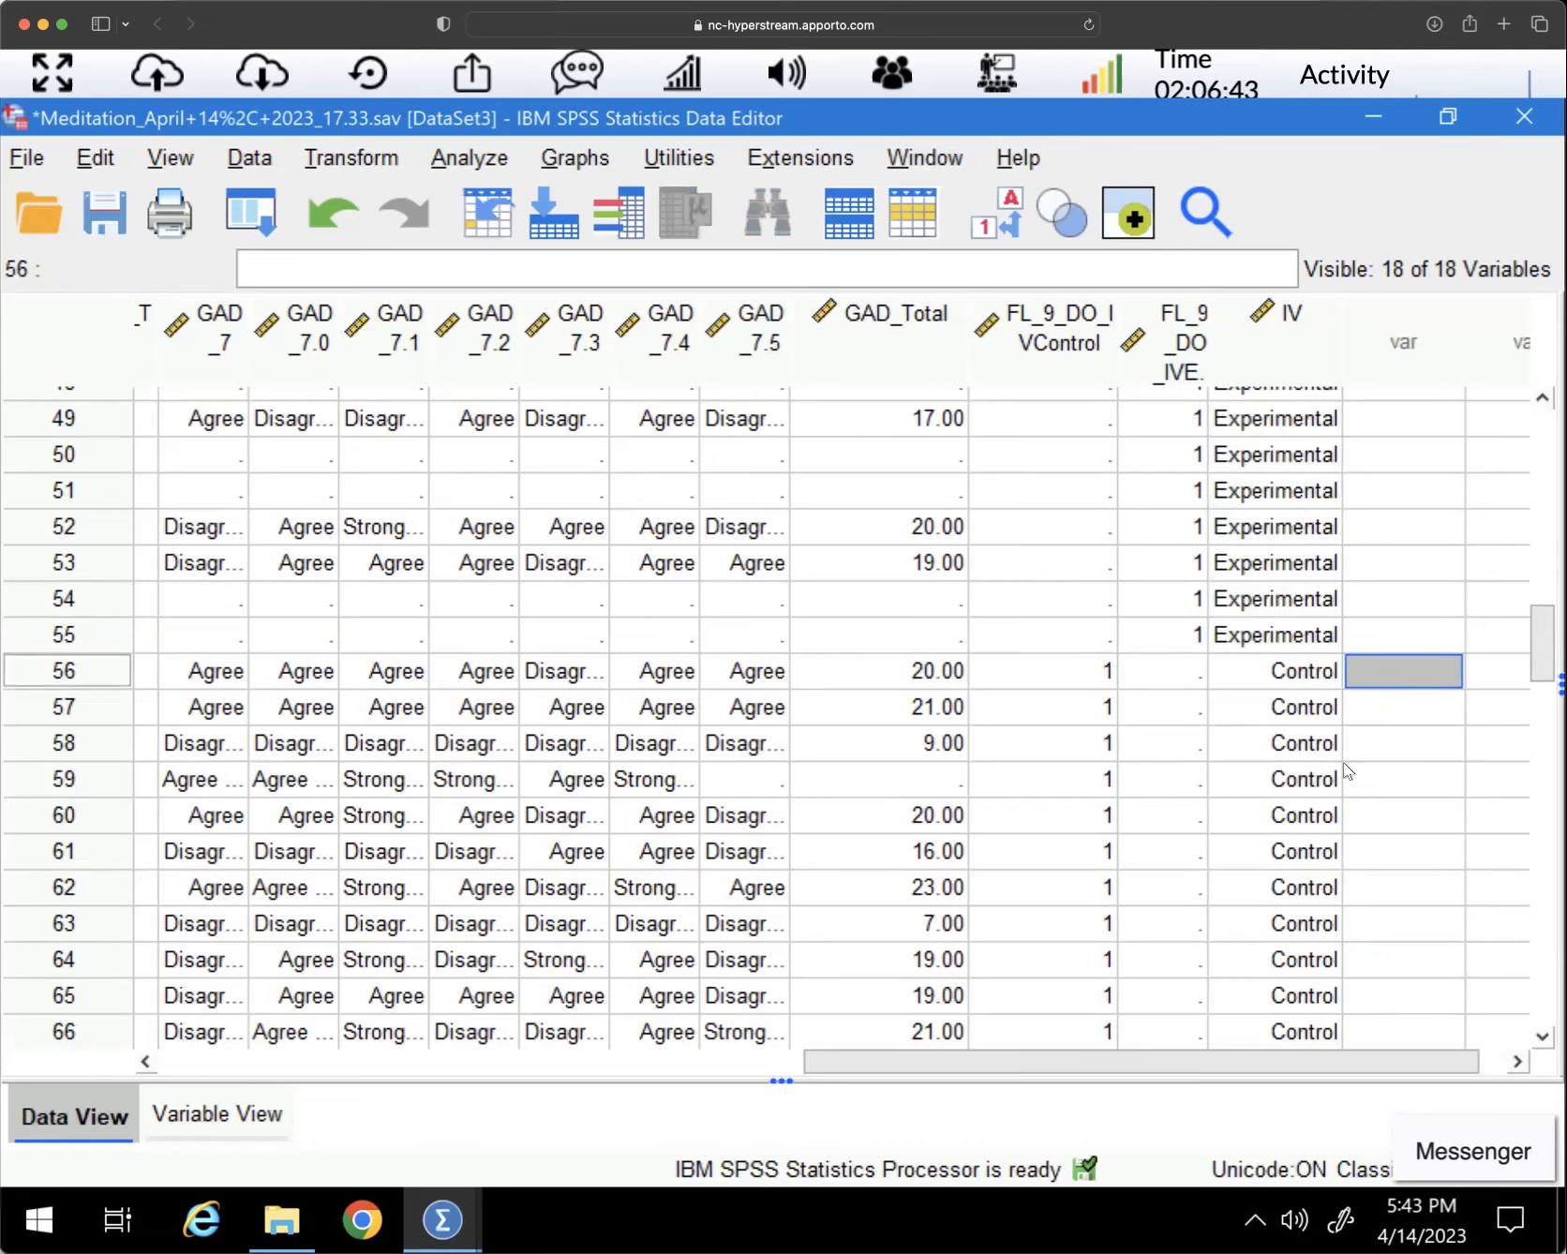
pyautogui.scroll(13, 1343, 761)
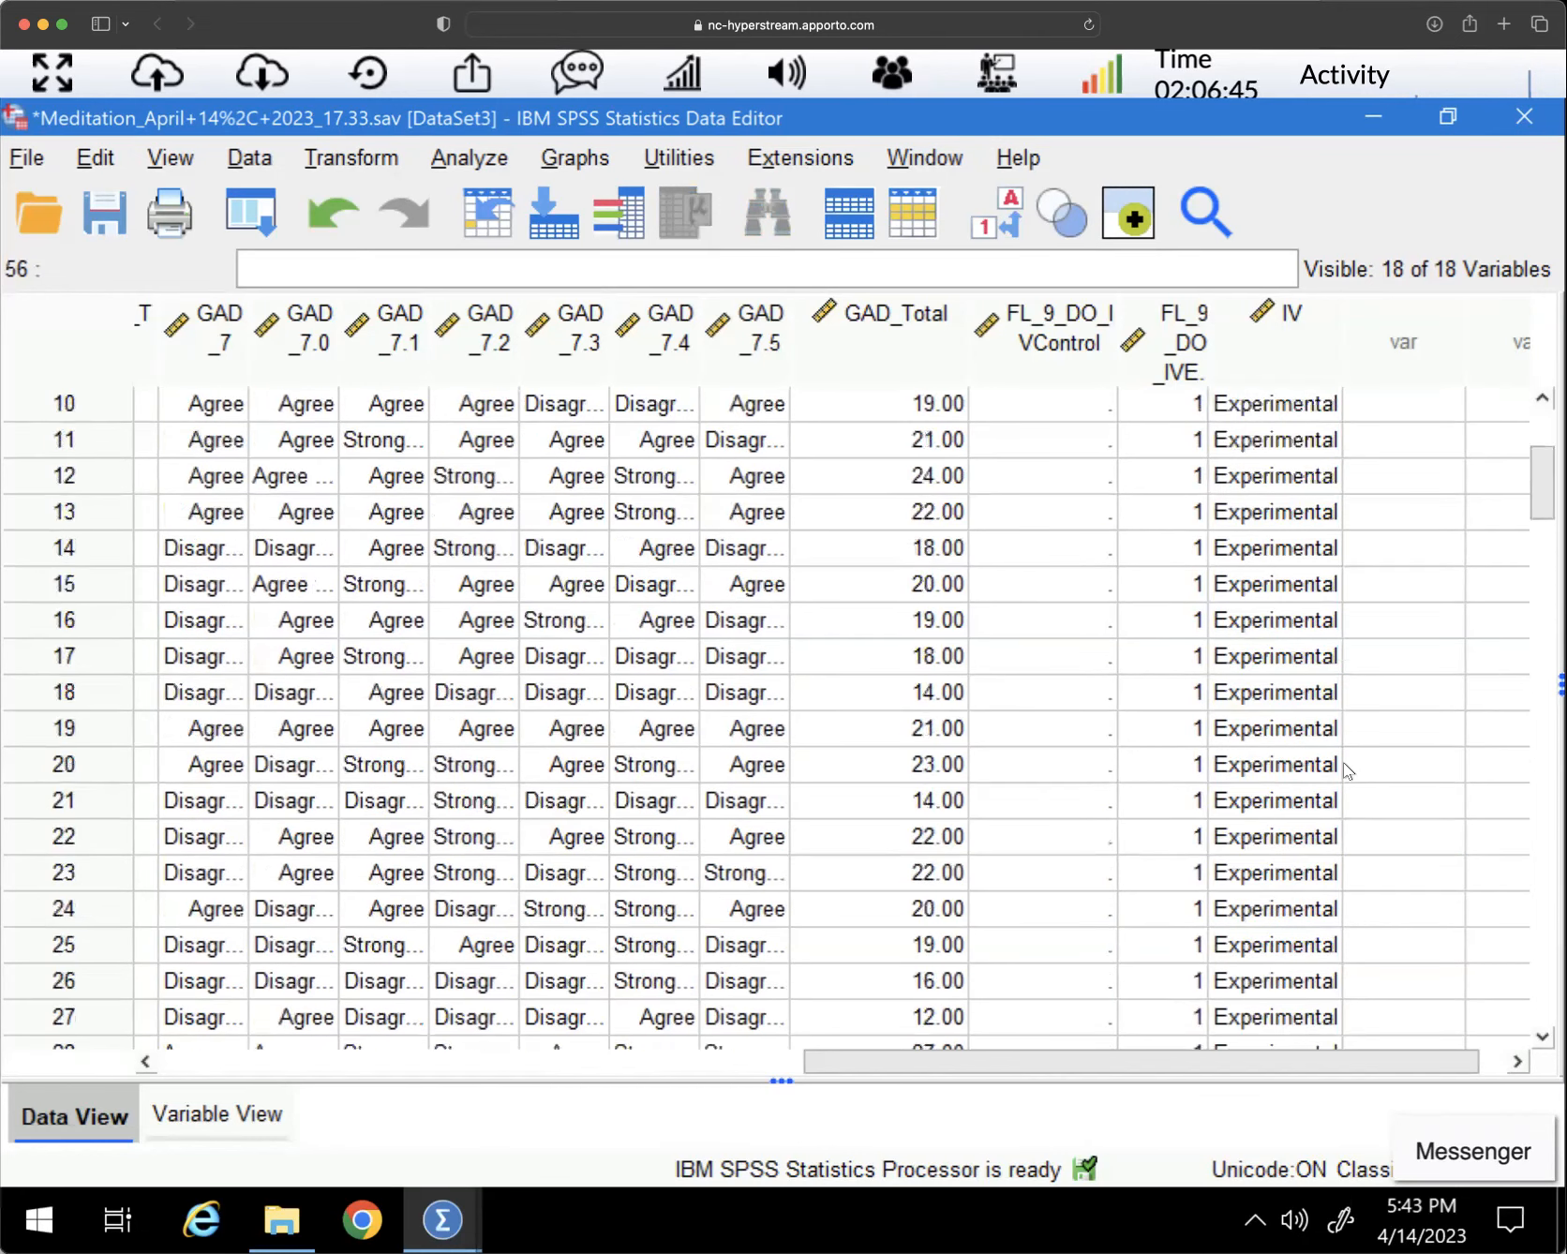
pyautogui.scroll(3, 1343, 761)
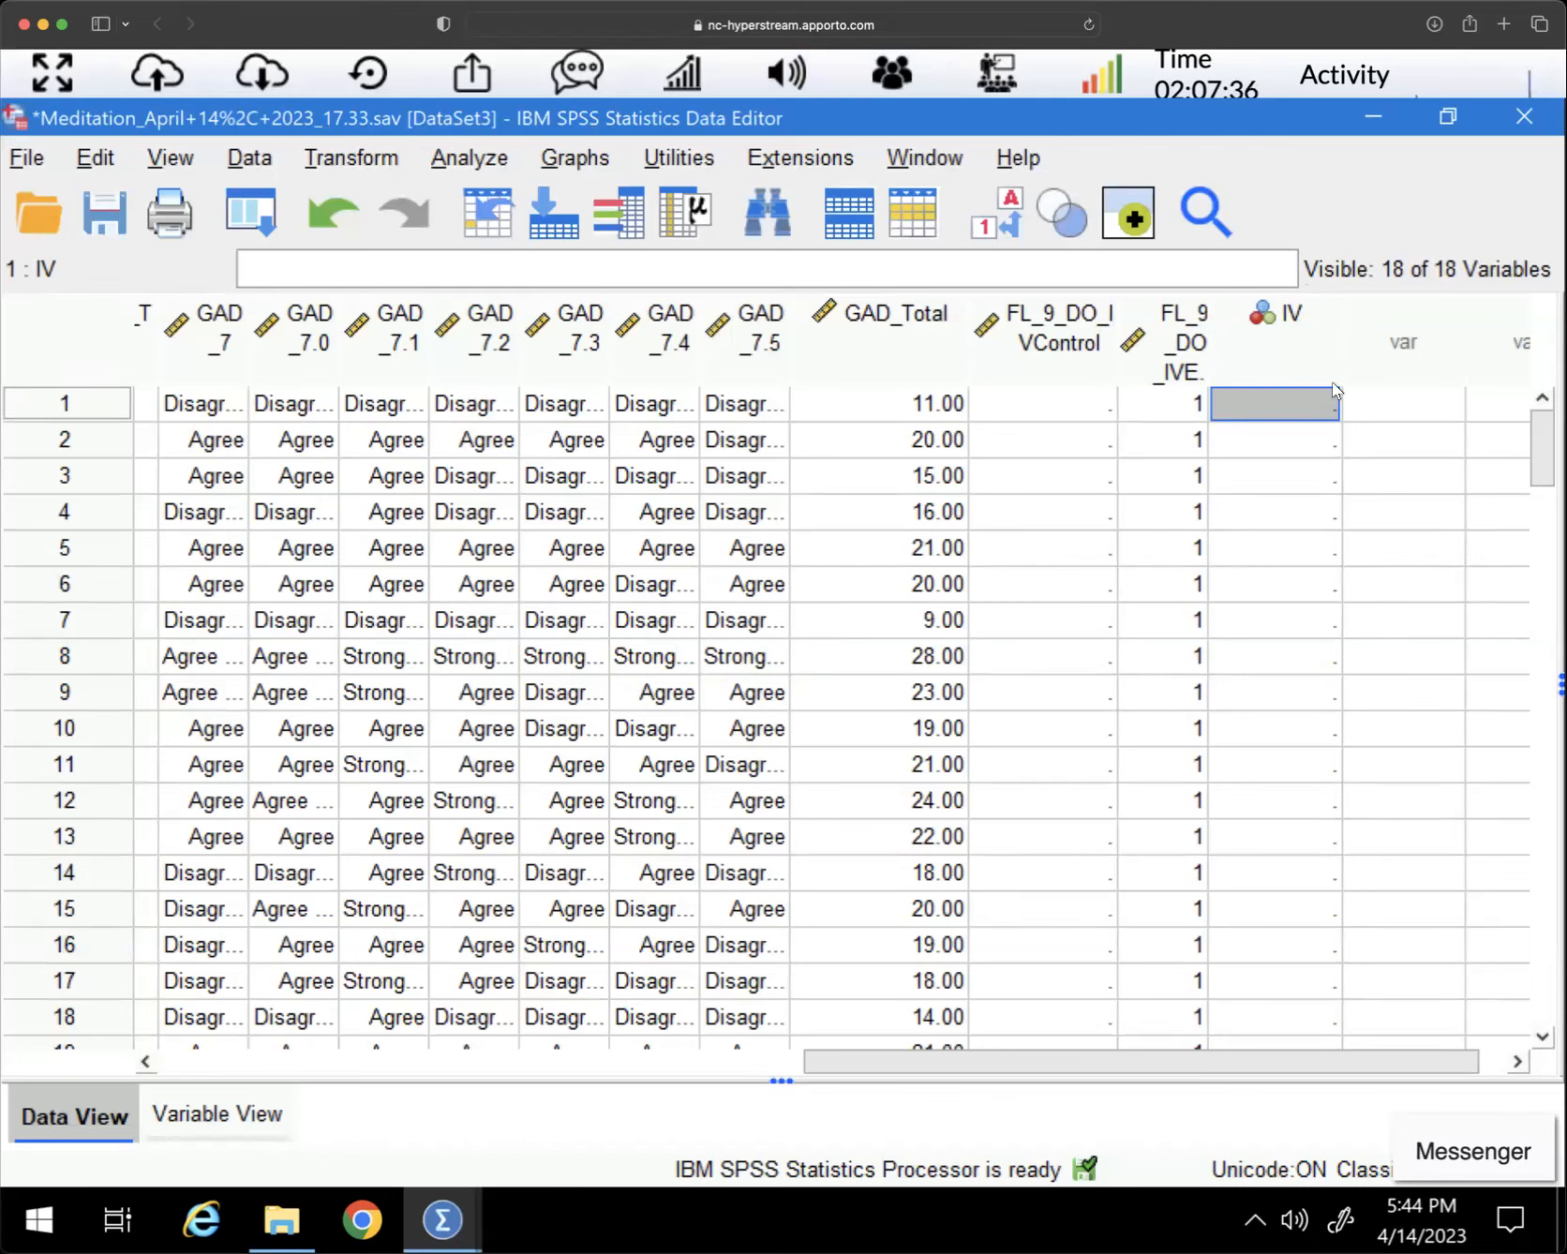
# Set up Recode into Different Variables with variable names listed, FL_9_DO_IVControl as the input and IV as the output name
pyautogui.click(353, 161)
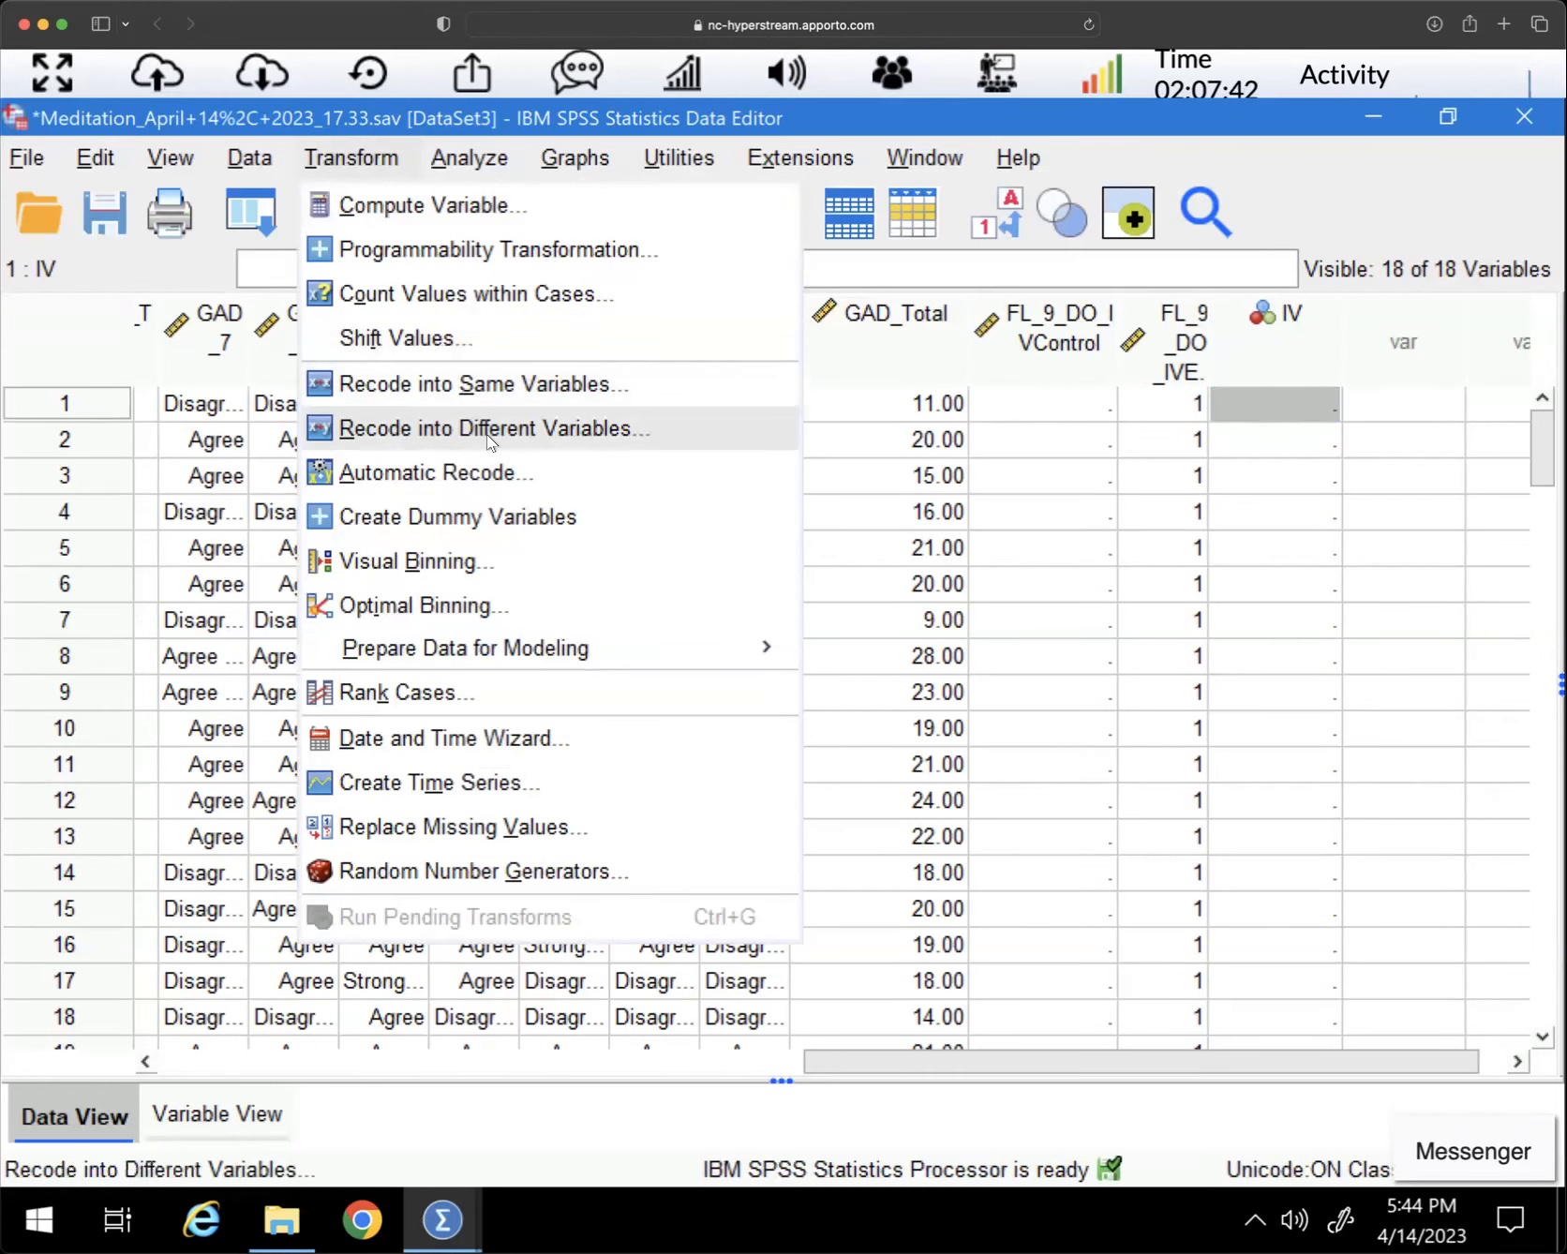
pyautogui.click(559, 432)
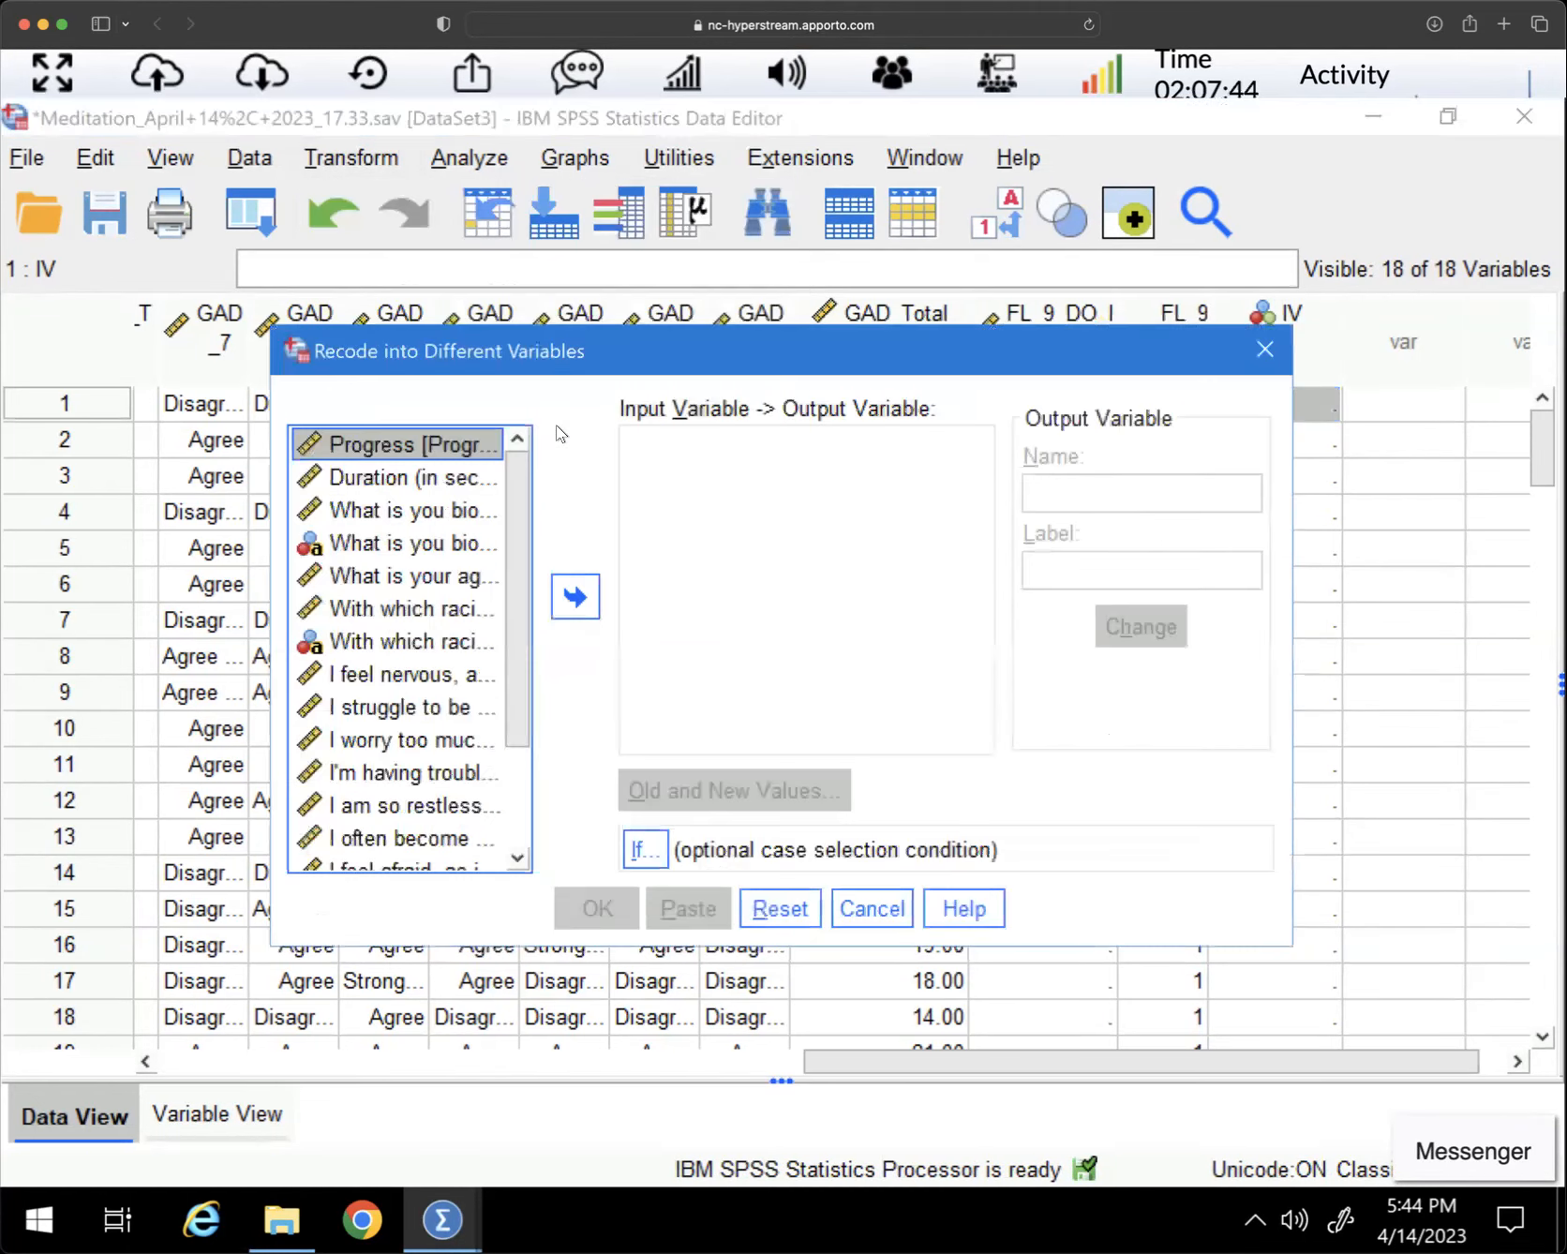
pyautogui.rightClick(383, 481)
pyautogui.click(405, 527)
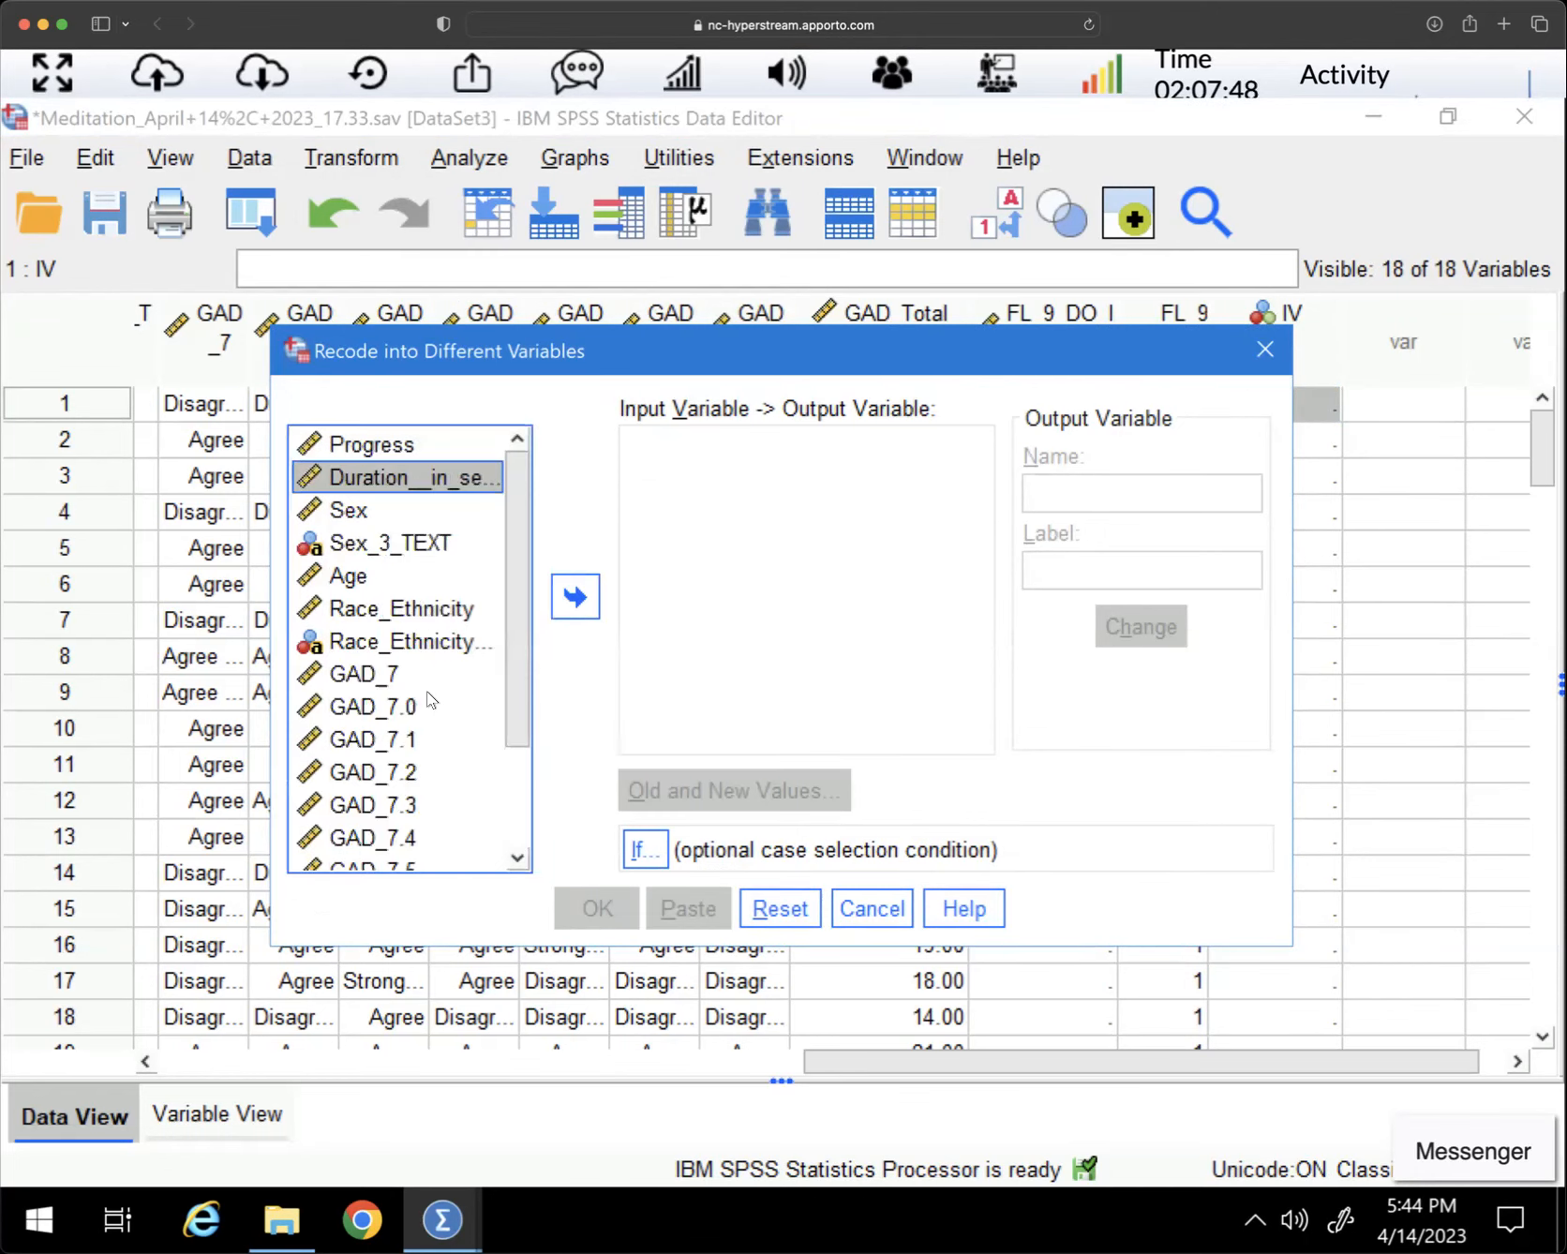
pyautogui.moveTo(512, 479); pyautogui.dragTo(497, 761)
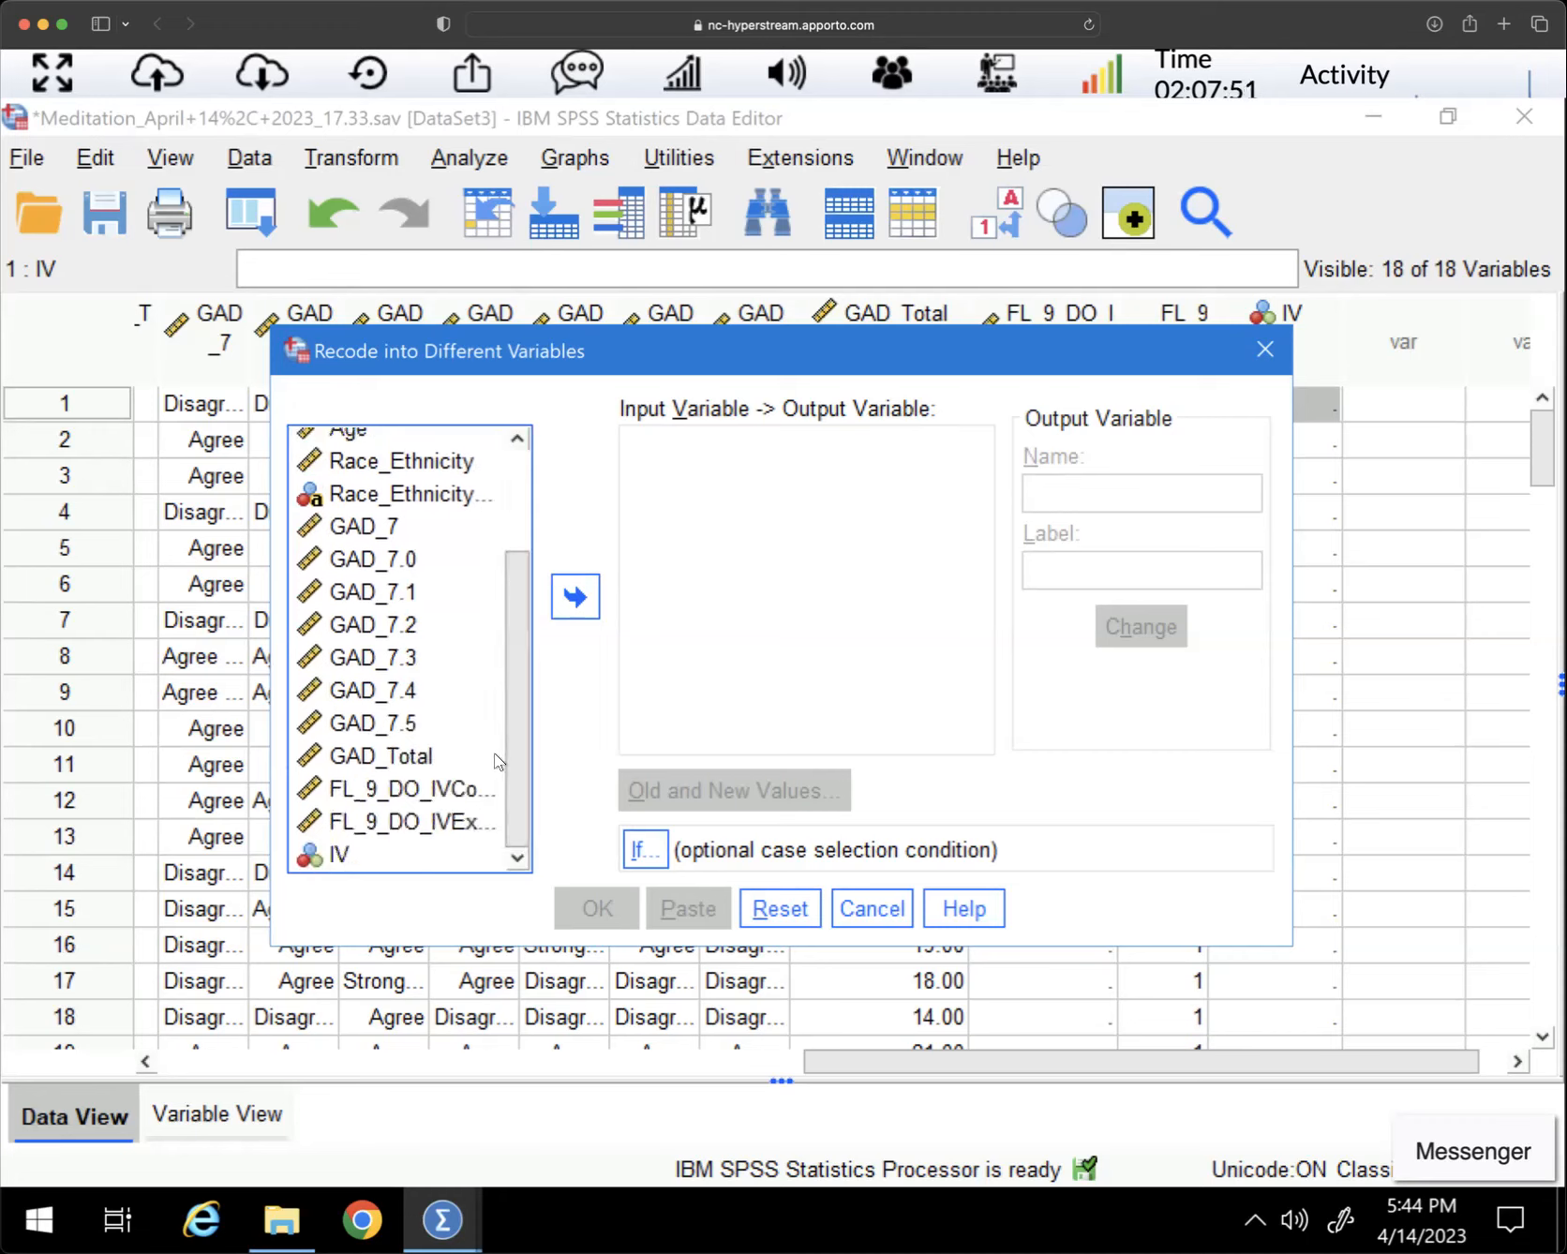
pyautogui.click(443, 792)
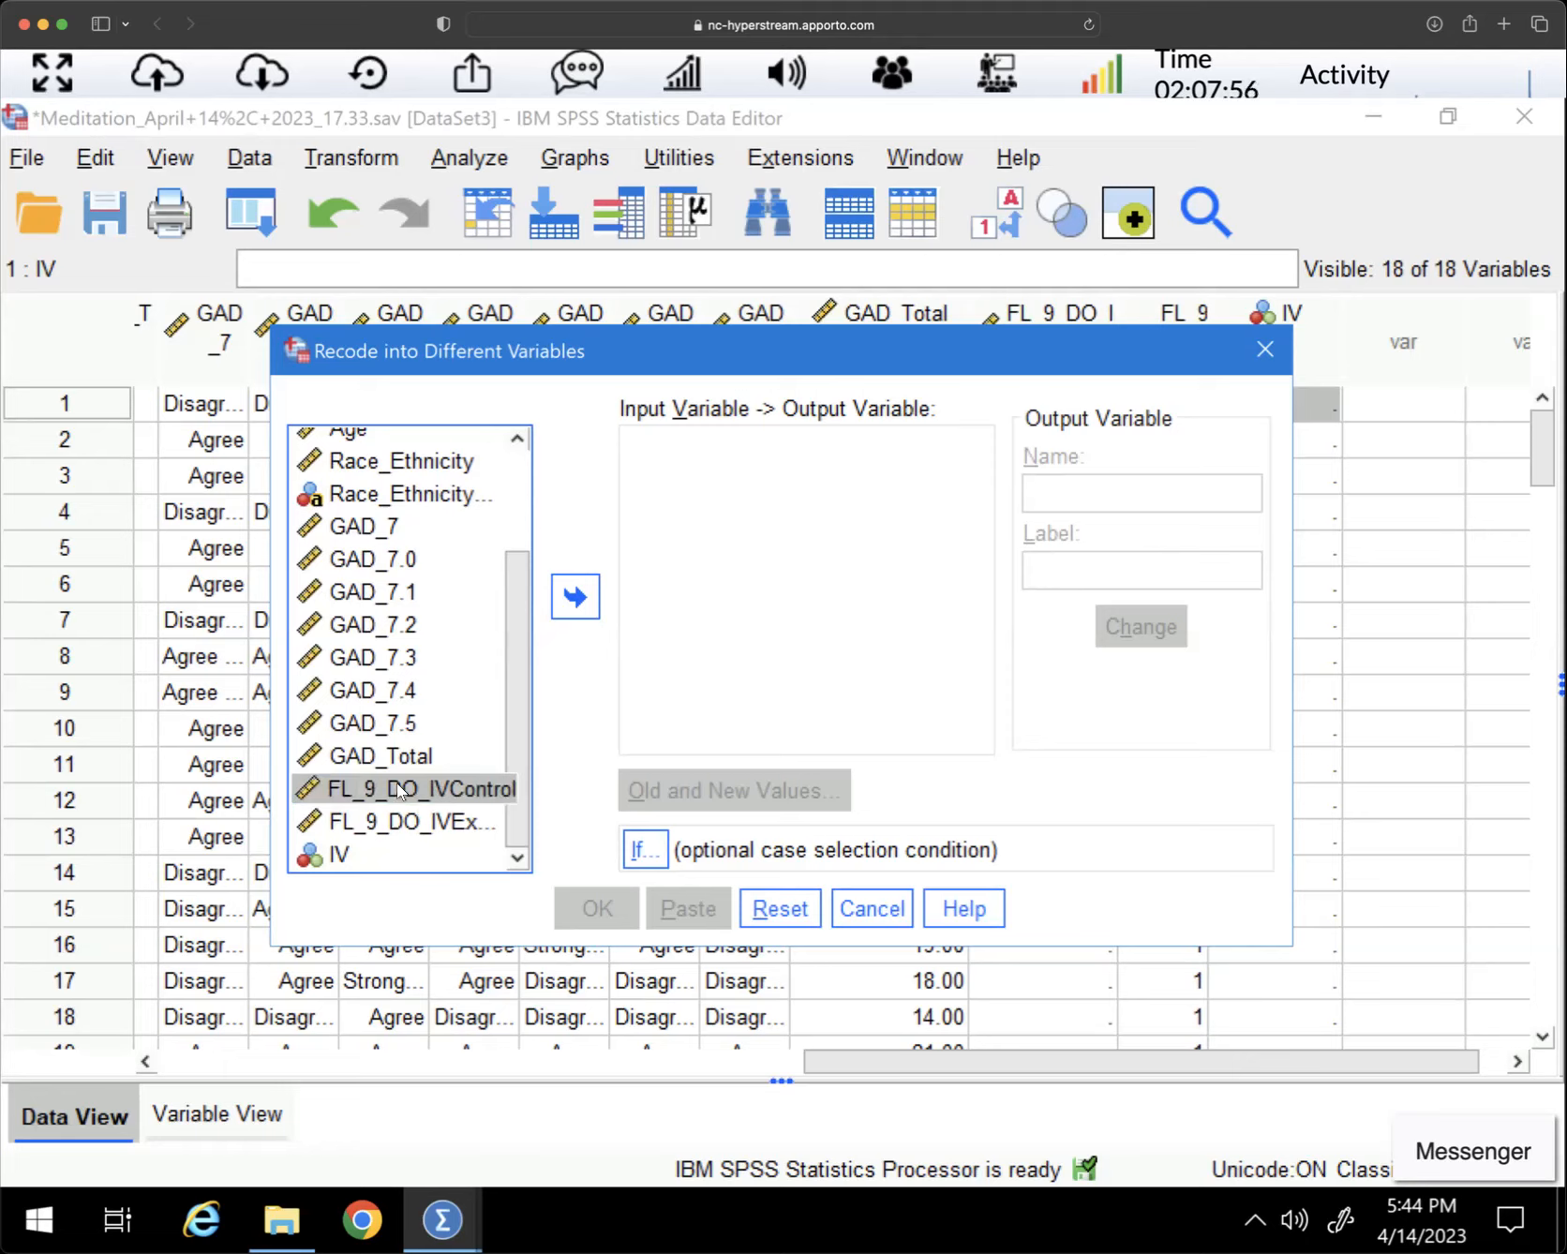
pyautogui.click(575, 597)
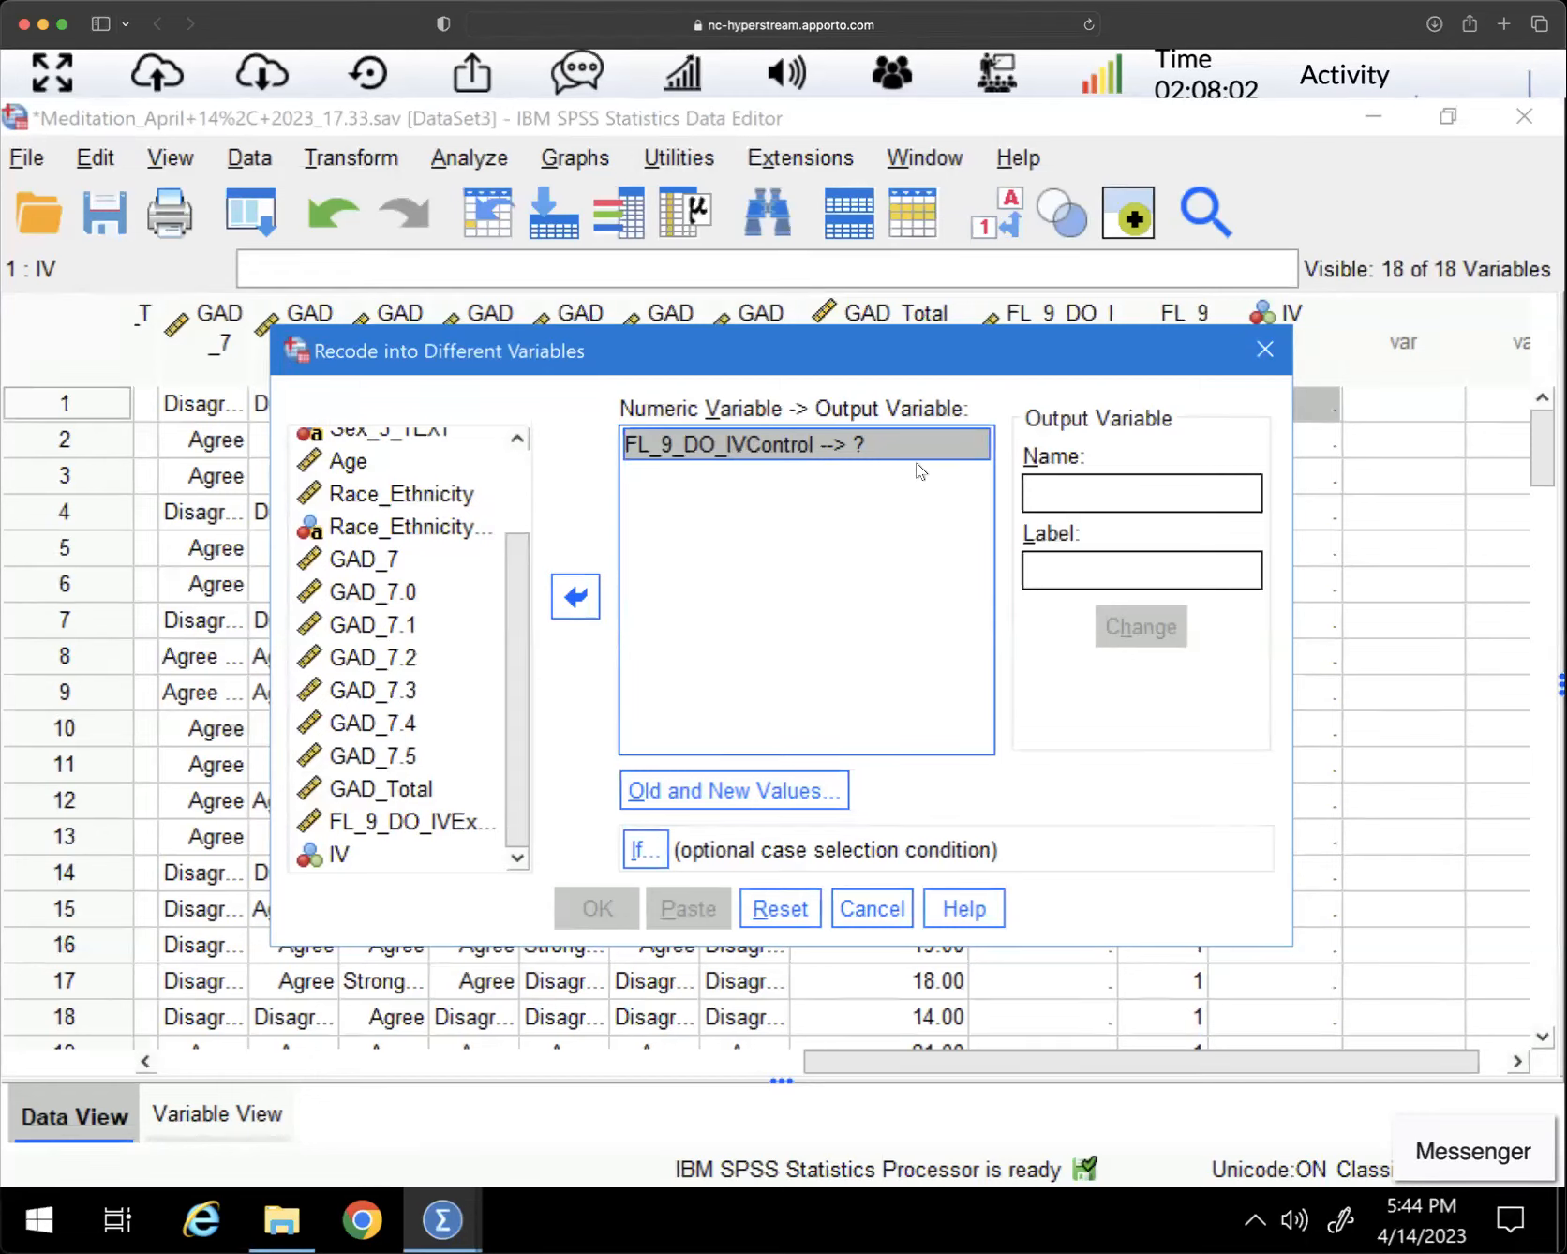
pyautogui.click(1054, 492)
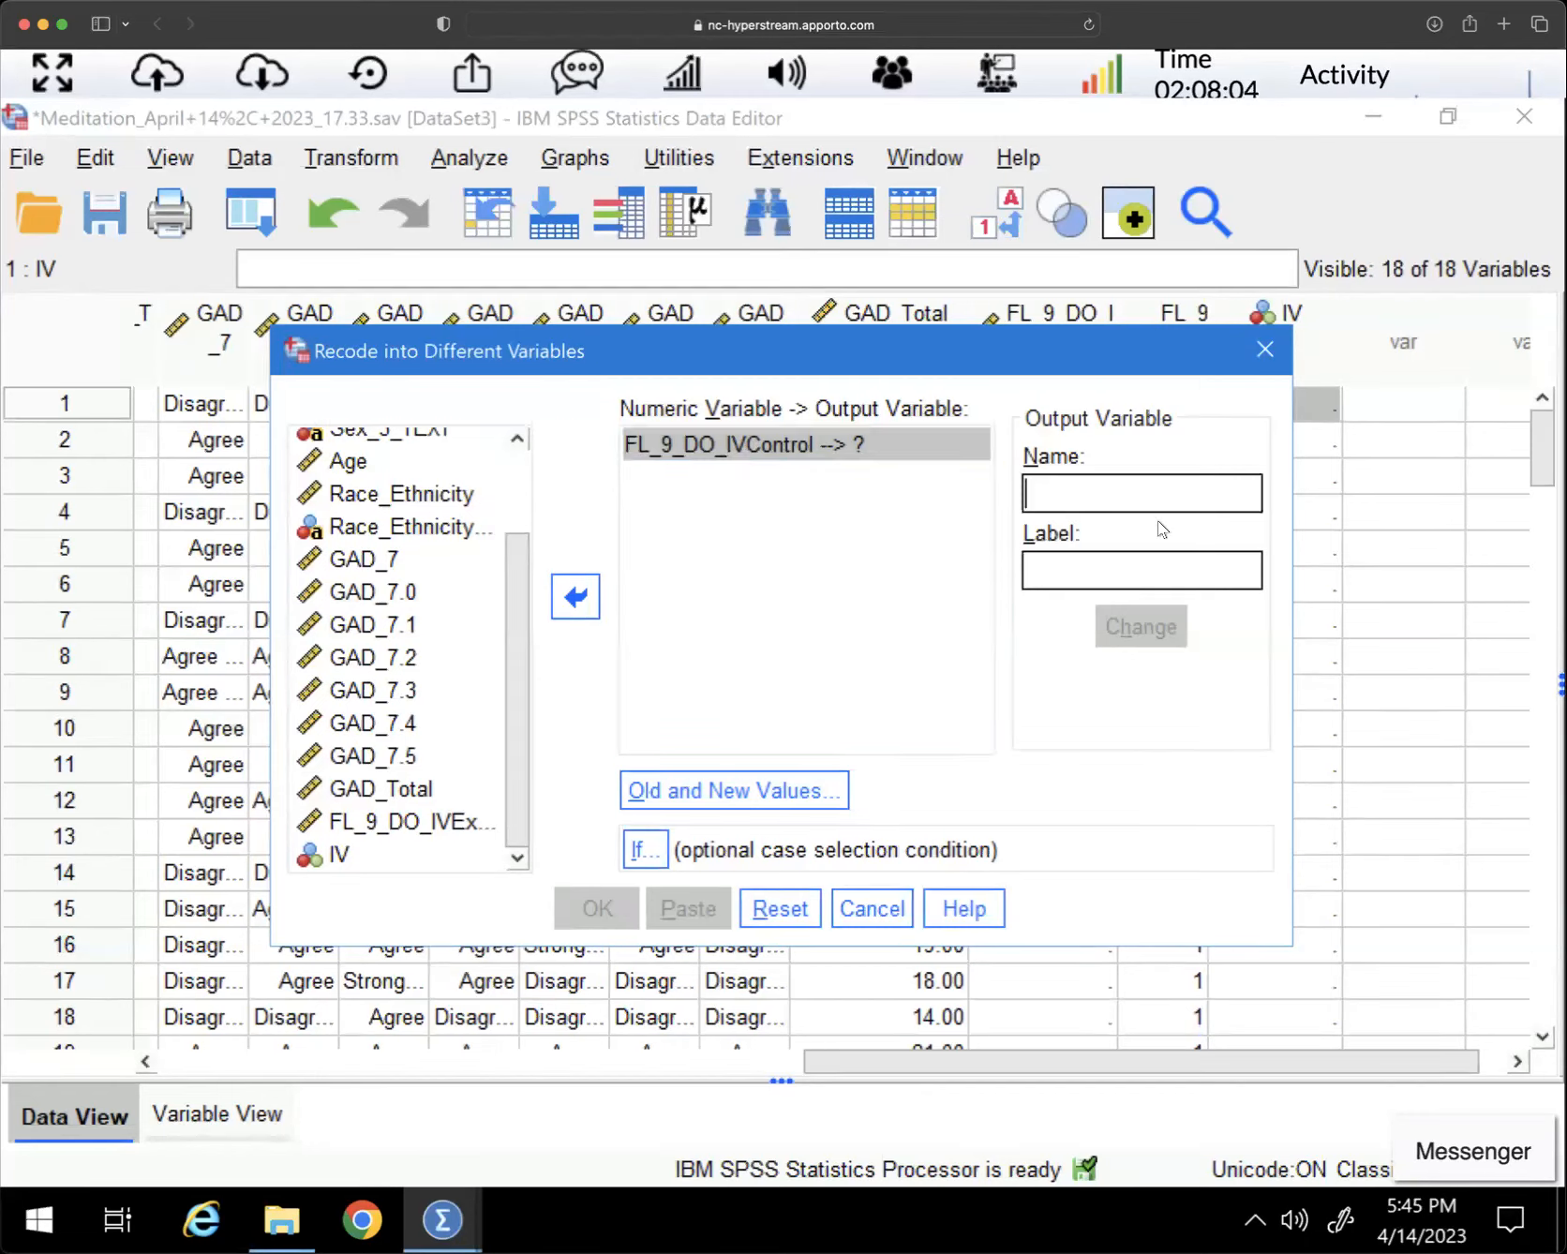
pyautogui.write('IV')
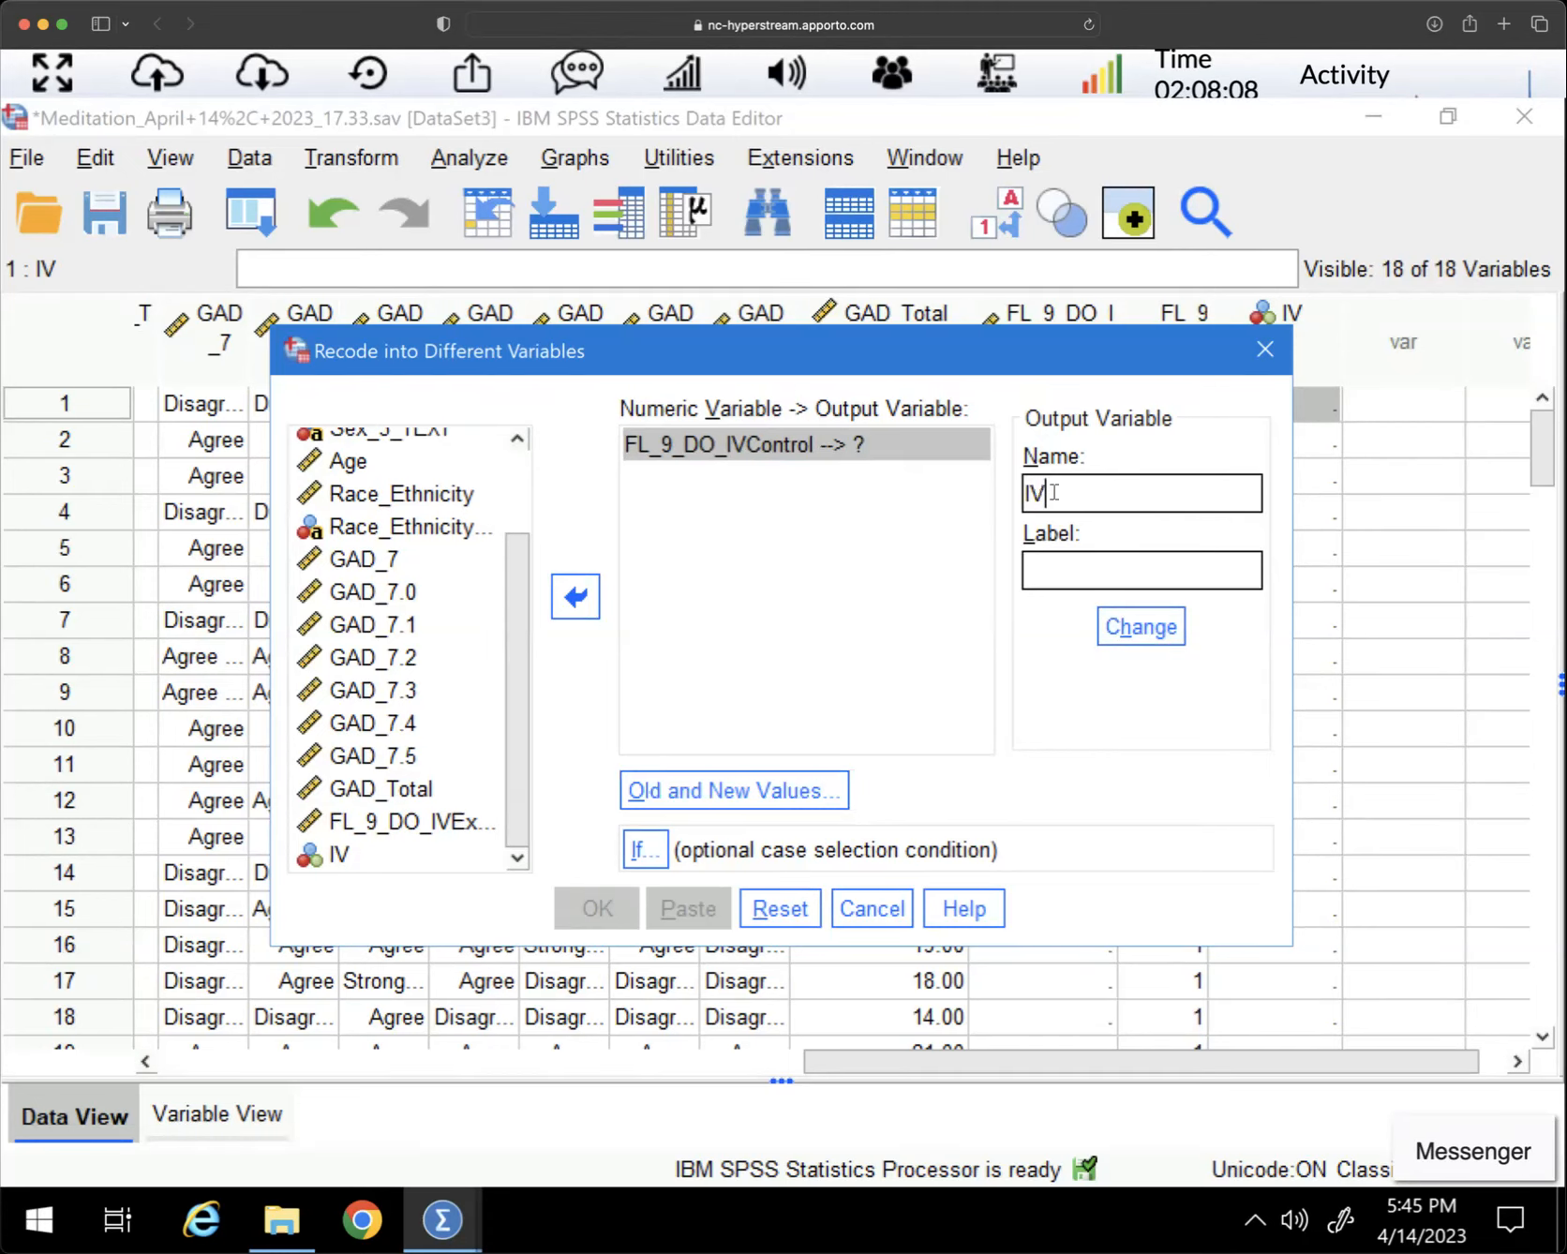
# Define the recode rule that maps old value 1 to new value 1
pyautogui.click(698, 787)
pyautogui.click(292, 433)
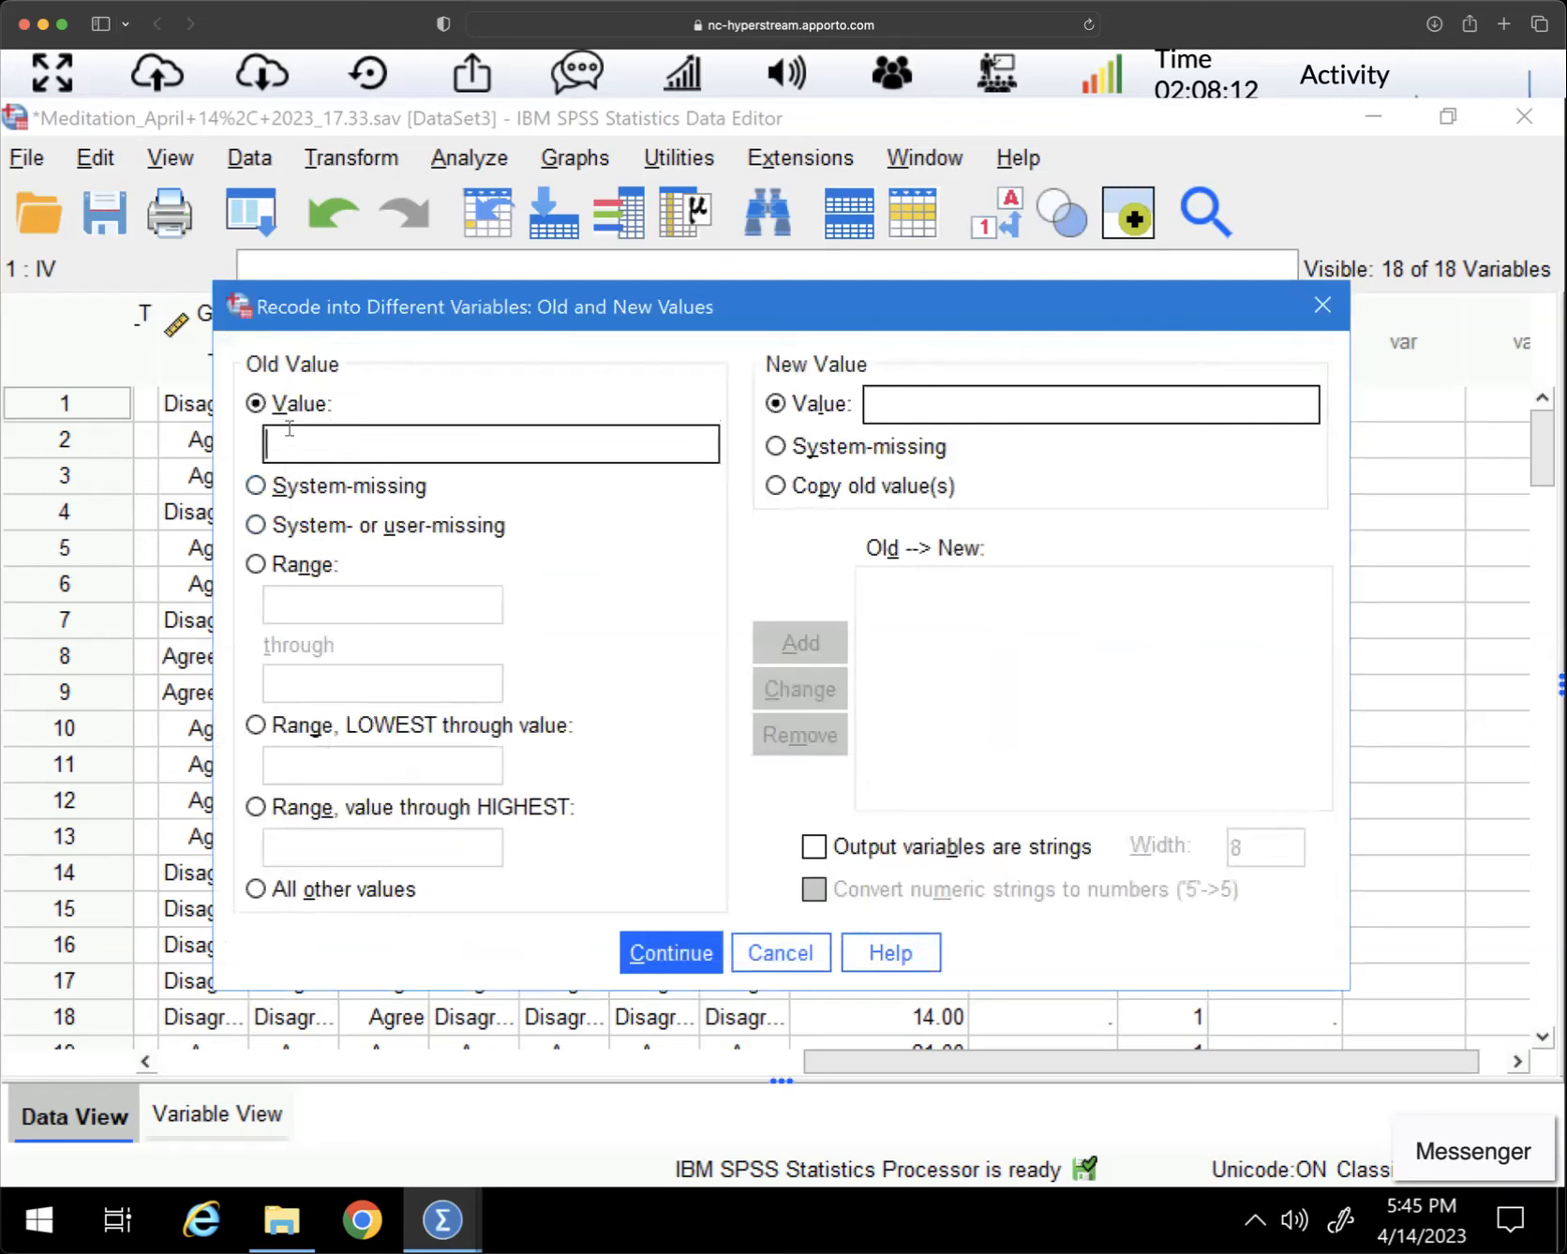
pyautogui.write('1')
pyautogui.click(888, 404)
pyautogui.write('1')
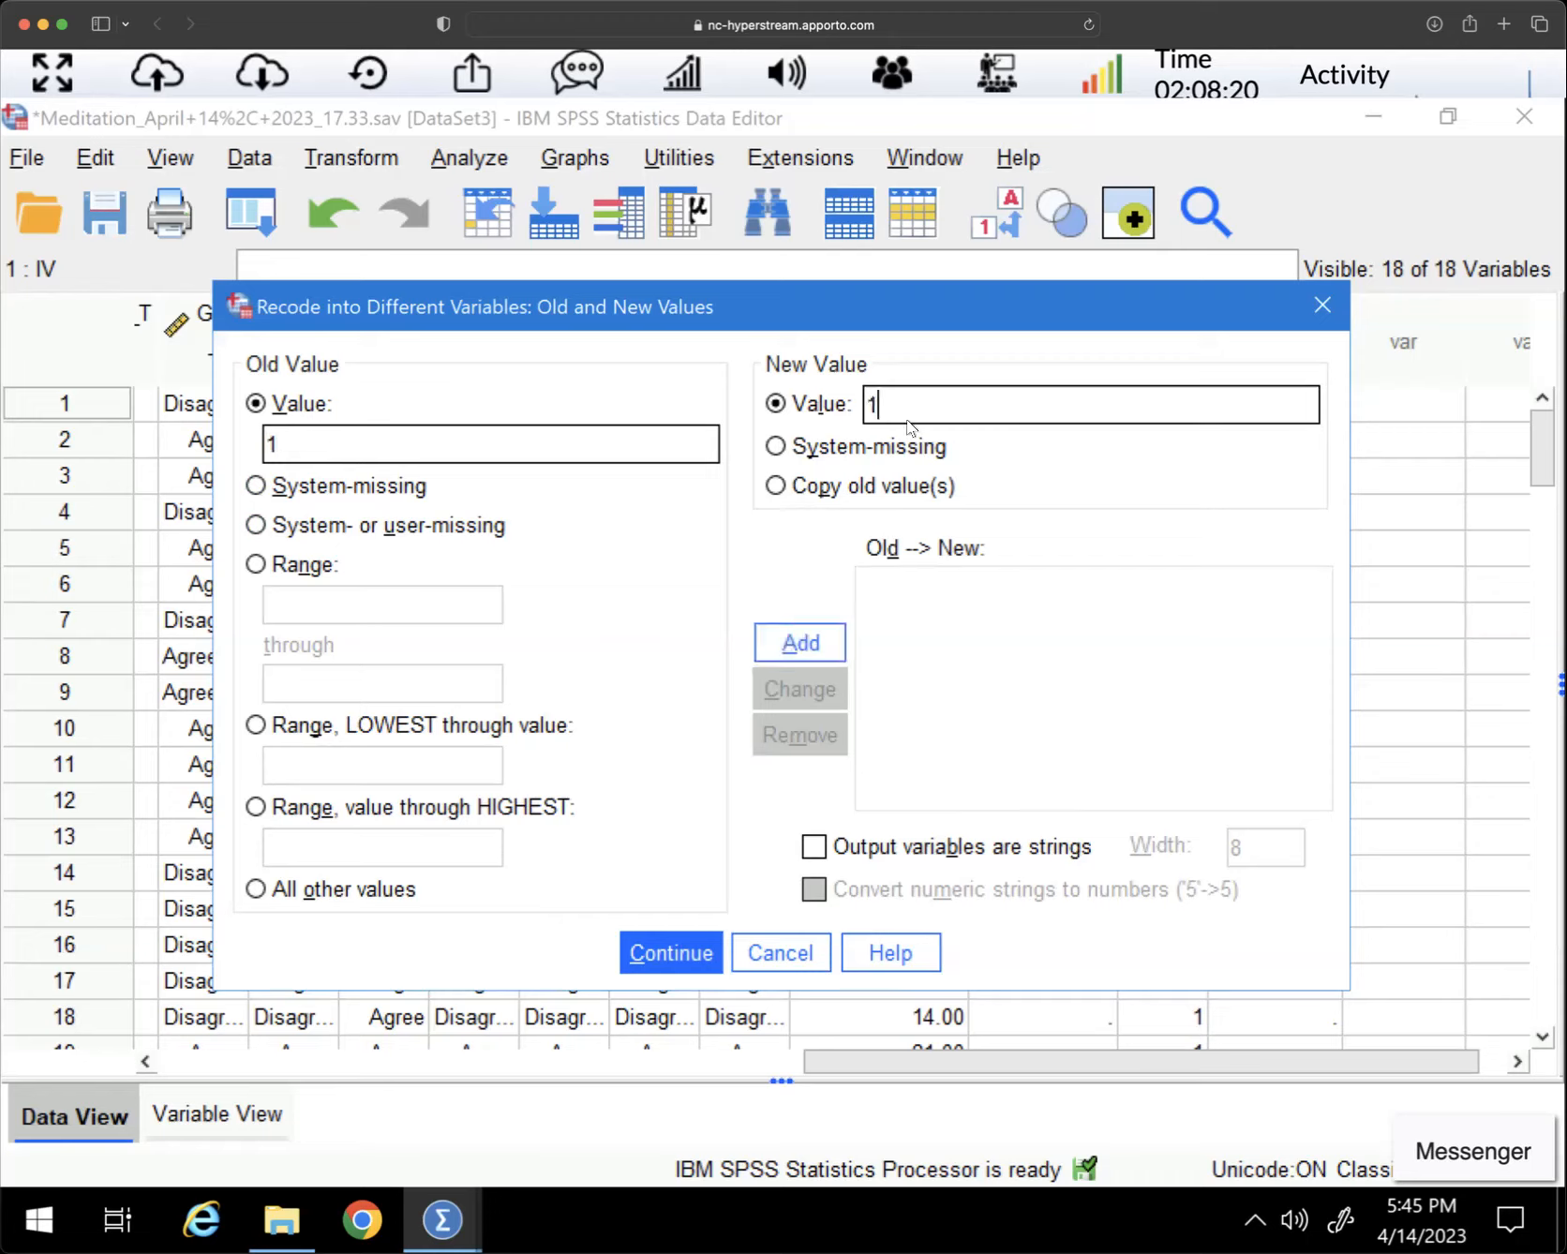
pyautogui.click(797, 641)
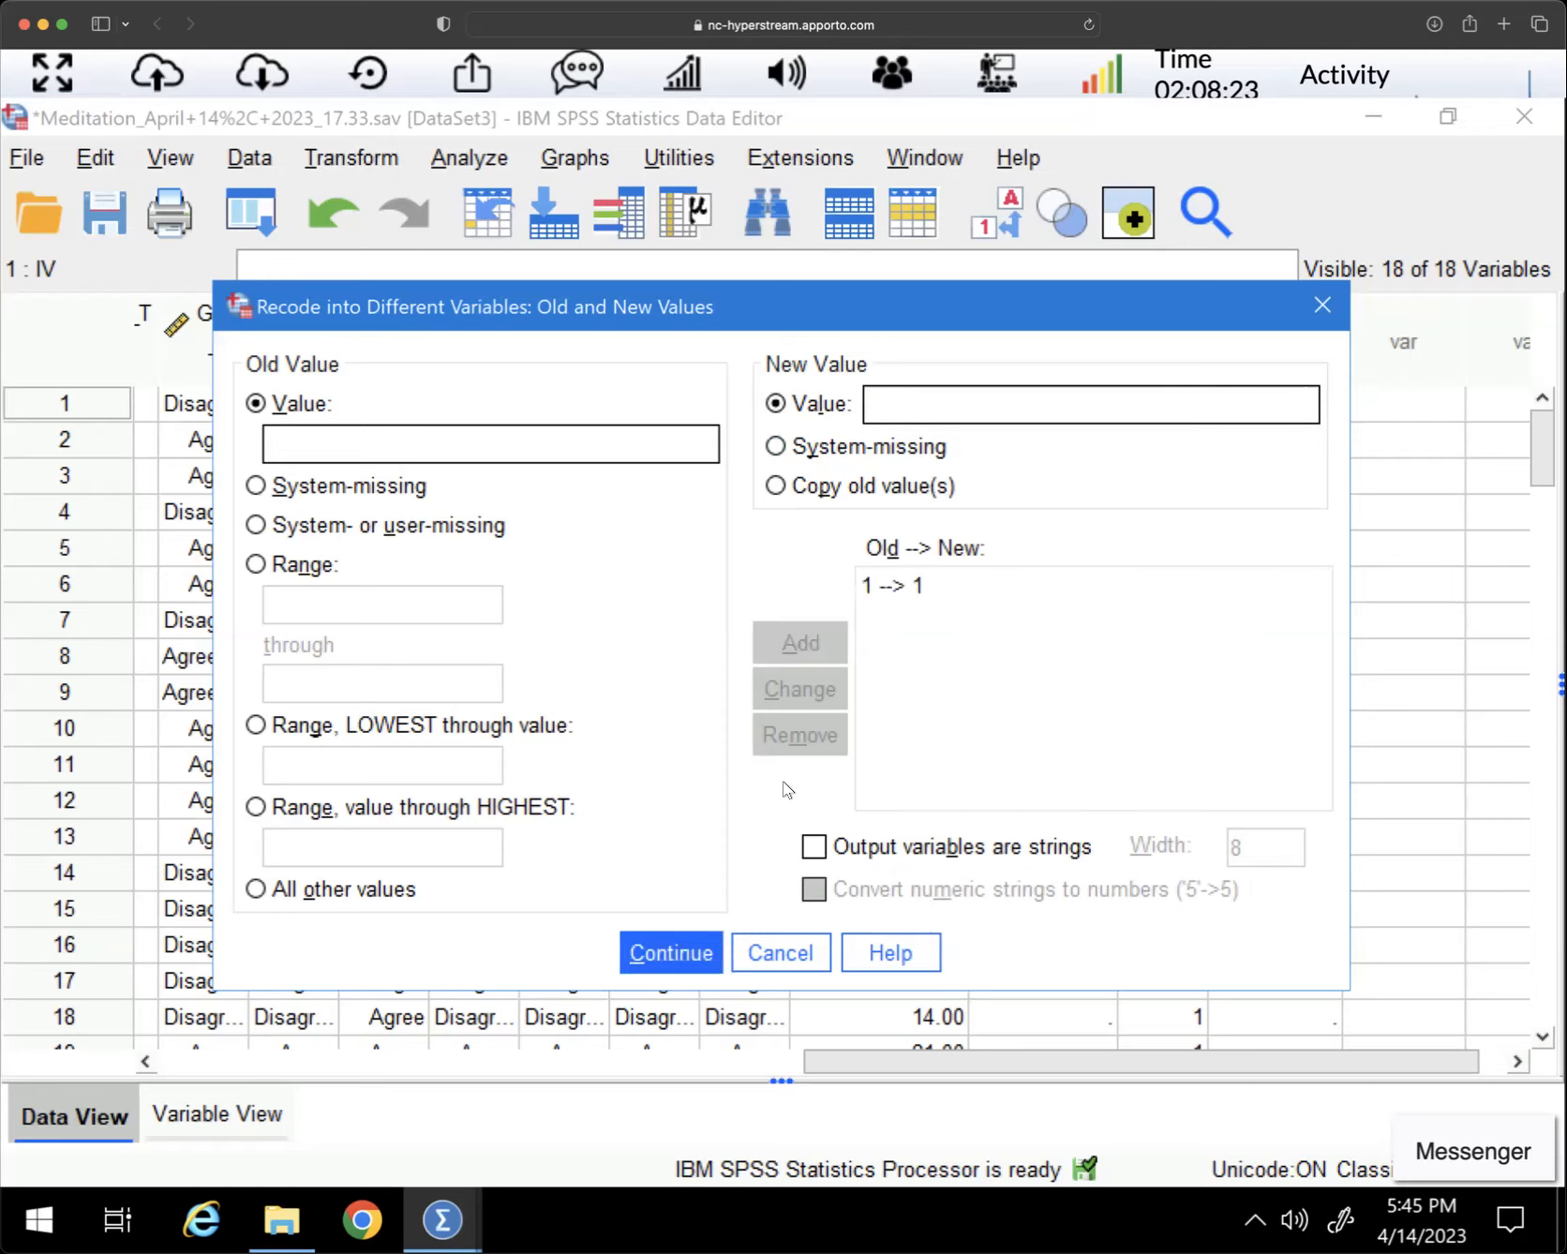
pyautogui.click(683, 950)
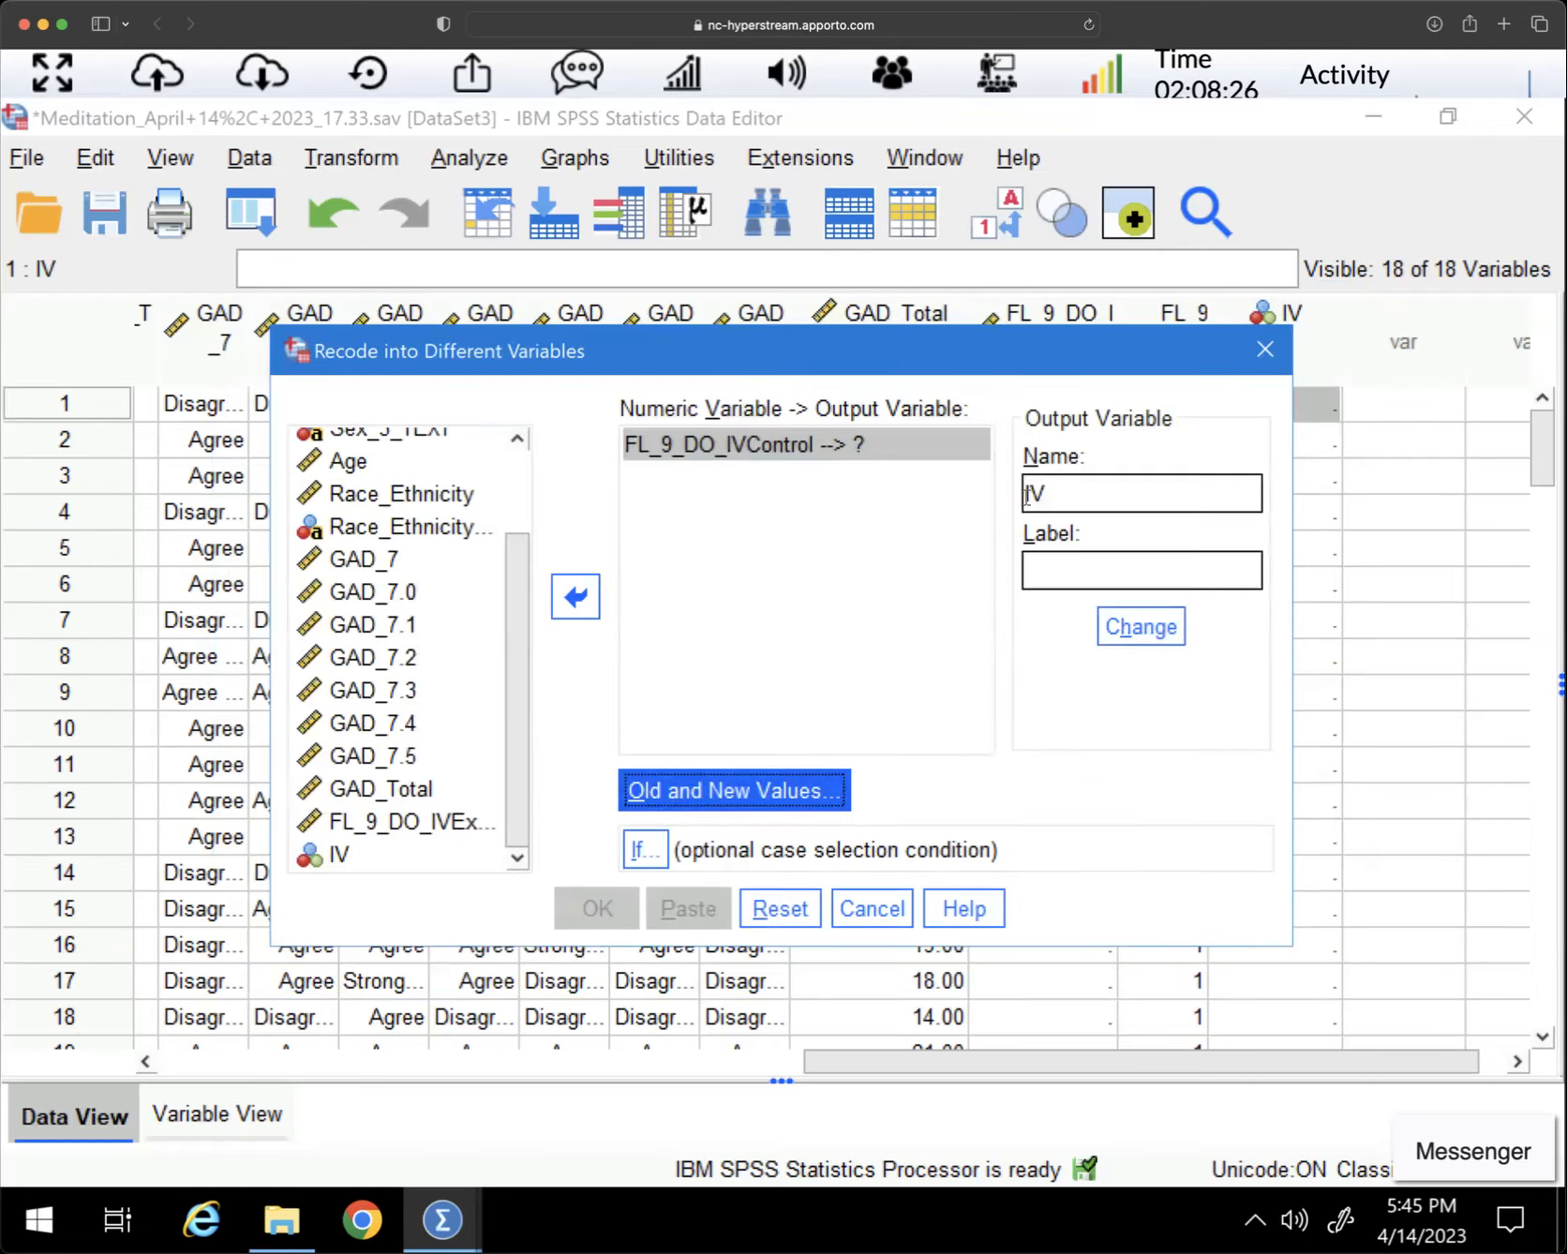
# Assign the existing variable IV as the output of FL_9_DO_IVControl and run the recode
pyautogui.click(1151, 641)
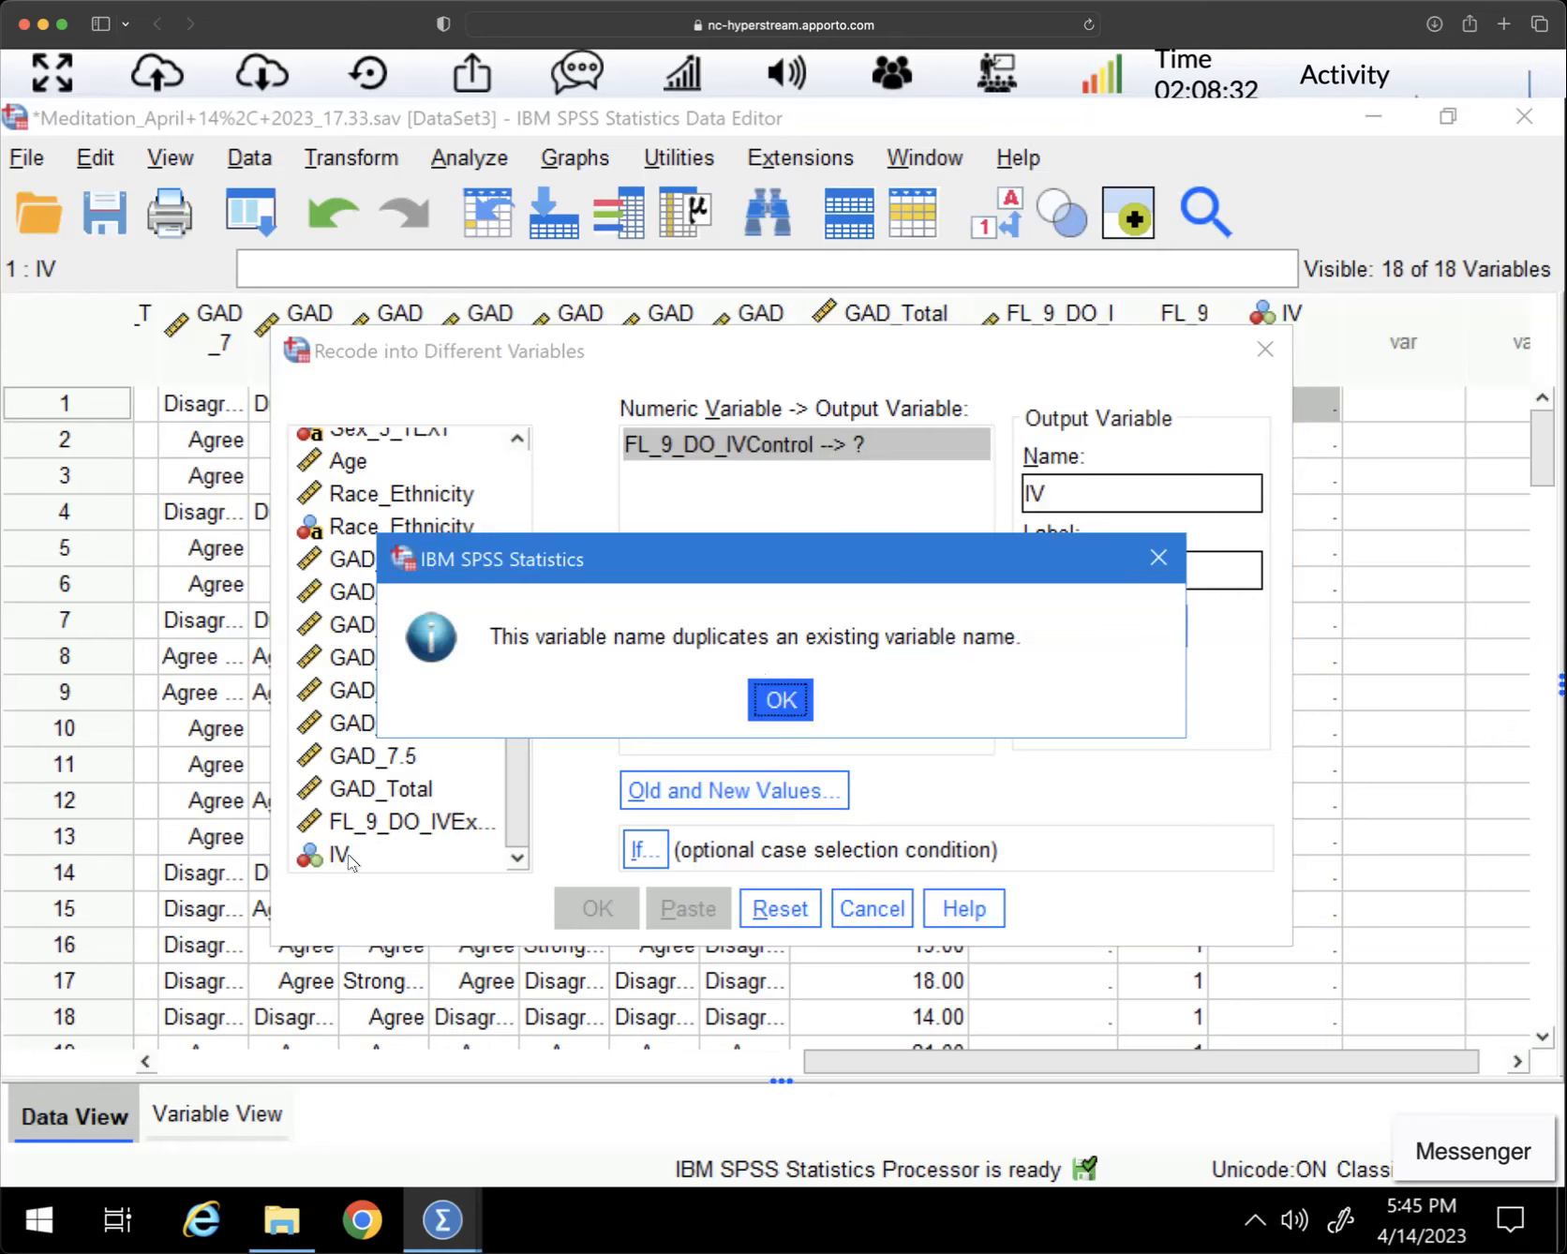
pyautogui.click(777, 701)
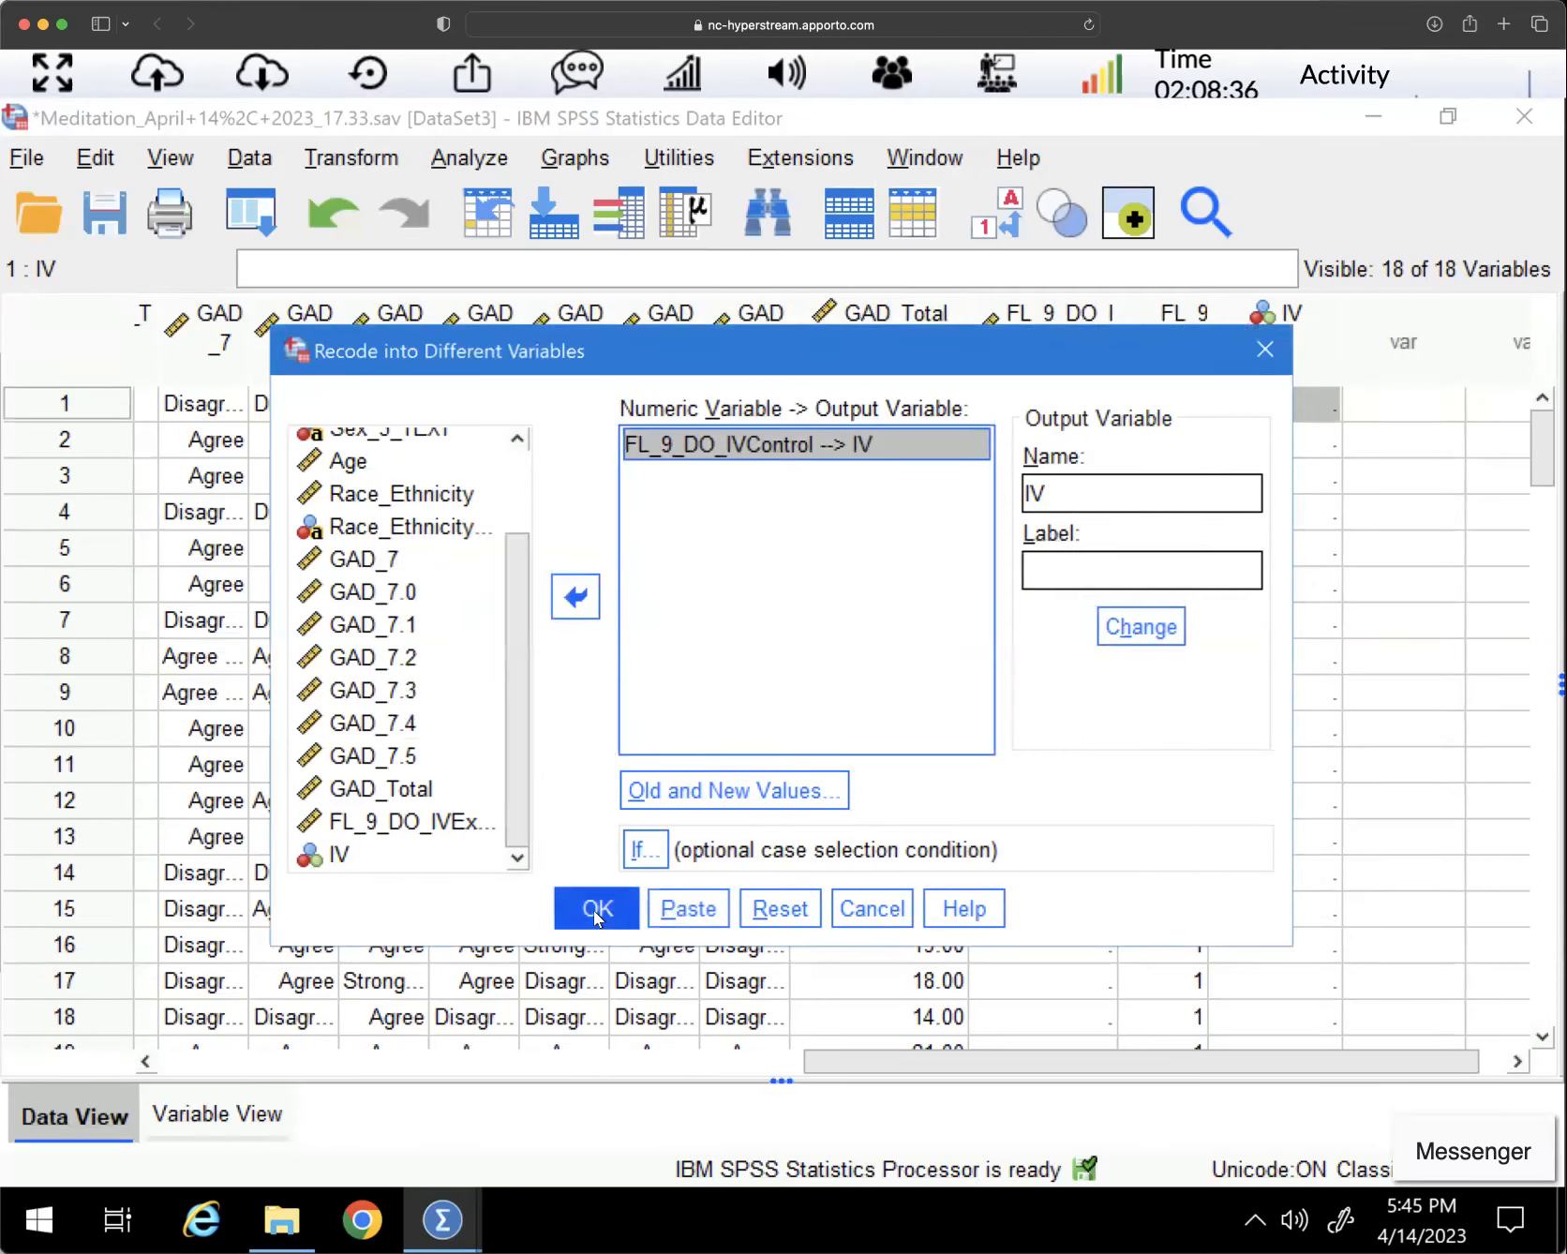
pyautogui.press('Return')
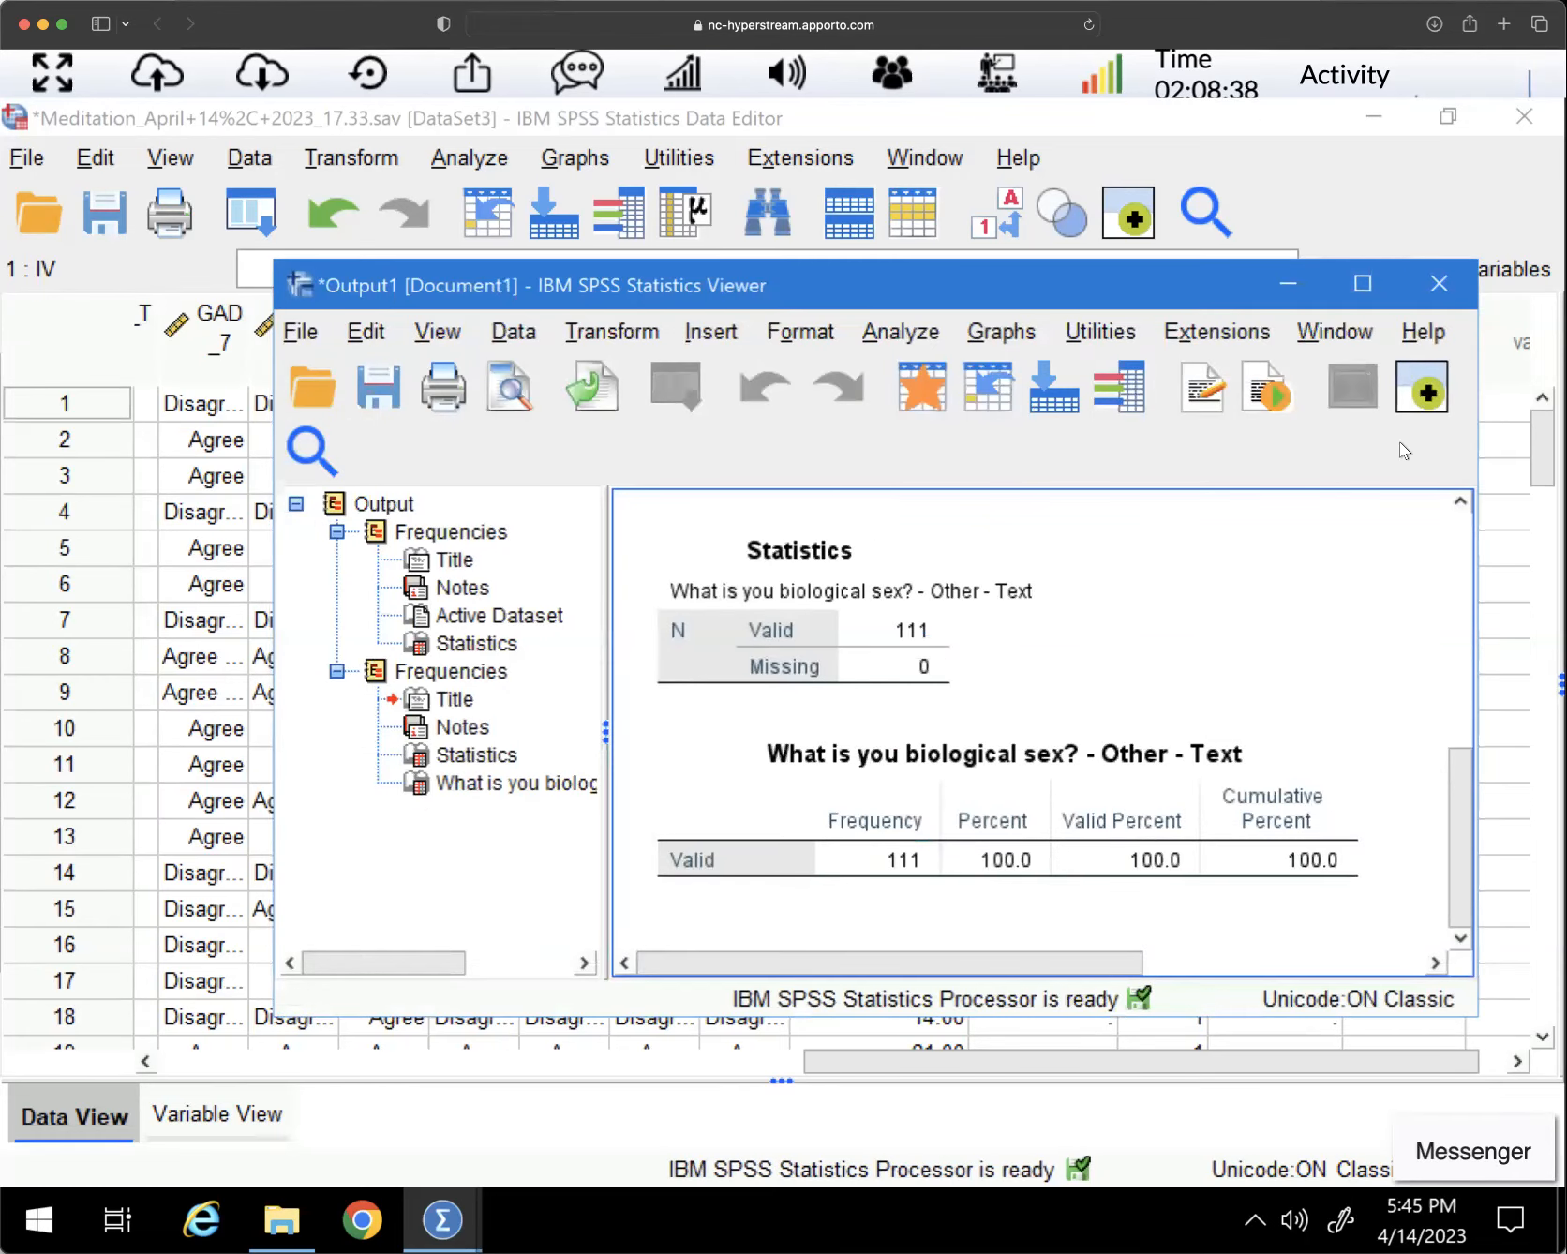
# Return to the data and examine the FL_9_DO_IVExperimental, FL_9_DO_IVControl and IV columns around the switch between conditions at case 56
pyautogui.moveTo(1155, 400); pyautogui.dragTo(1168, 1085)
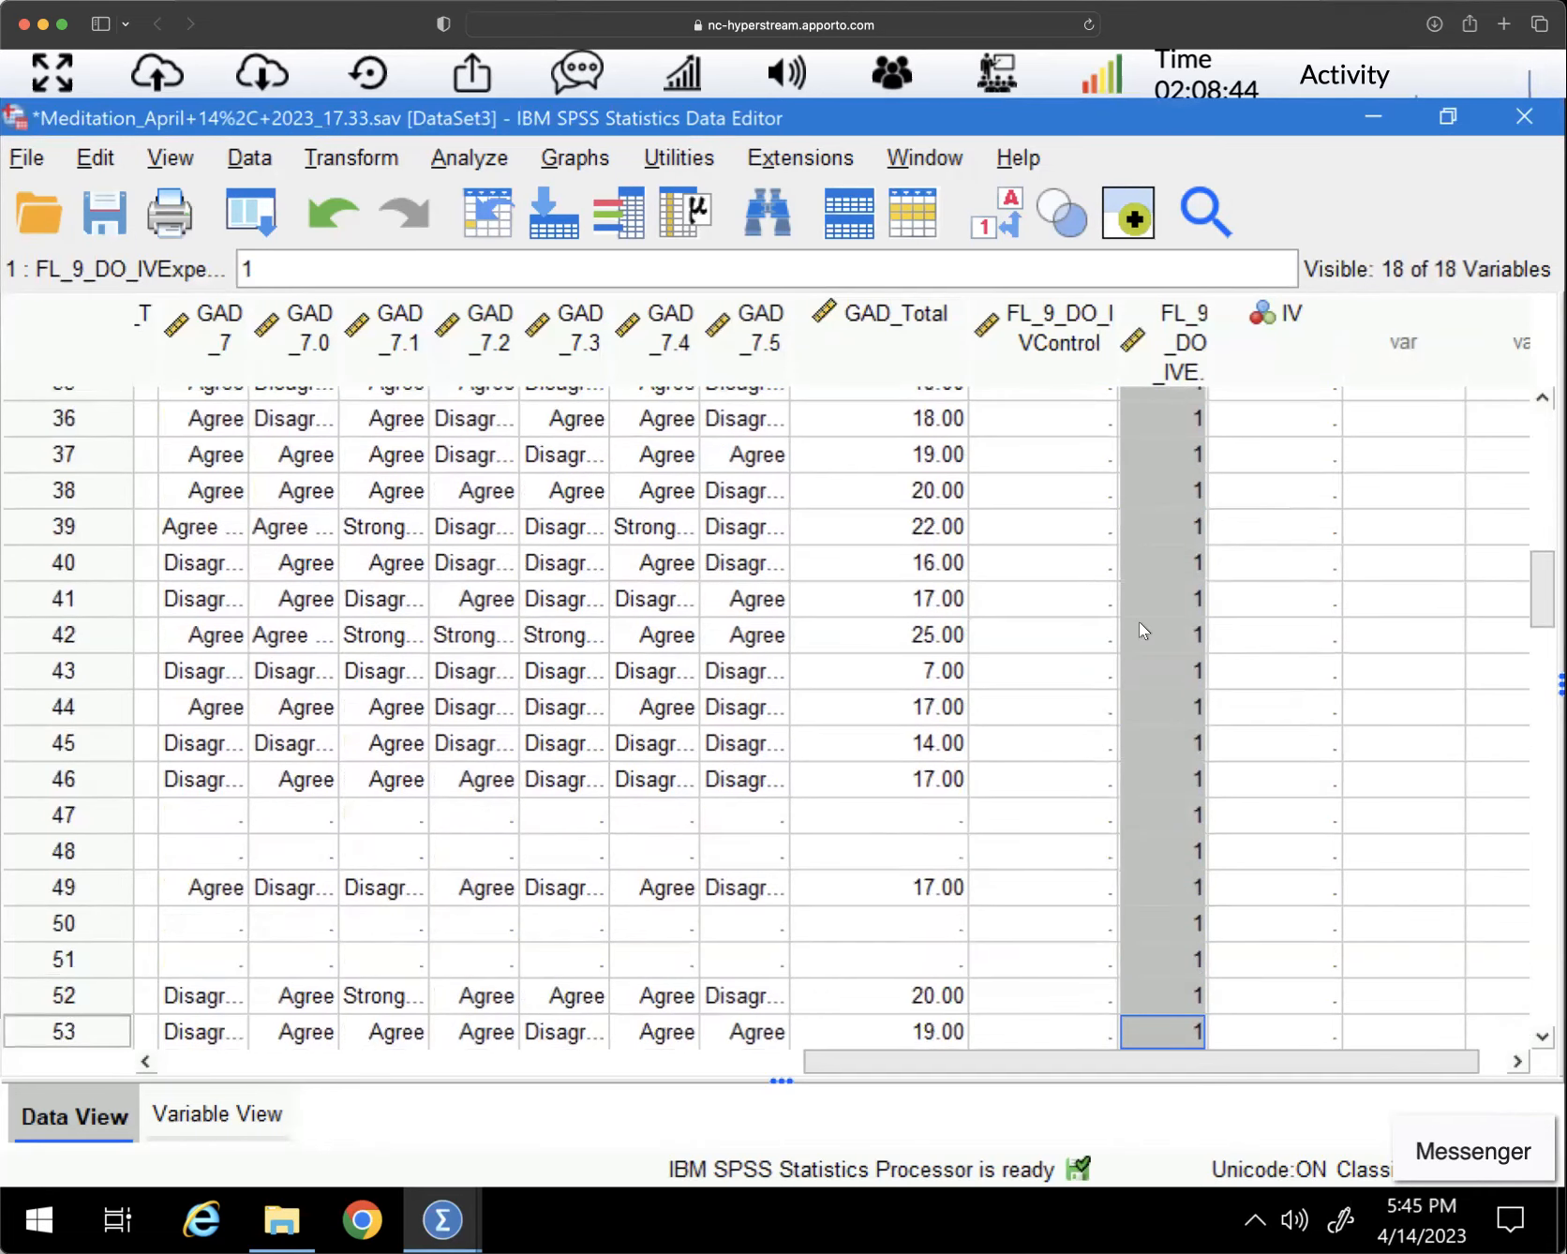
pyautogui.scroll(-1, 1138, 622)
pyautogui.scroll(-2, 1430, 598)
pyautogui.scroll(-3, 777, 712)
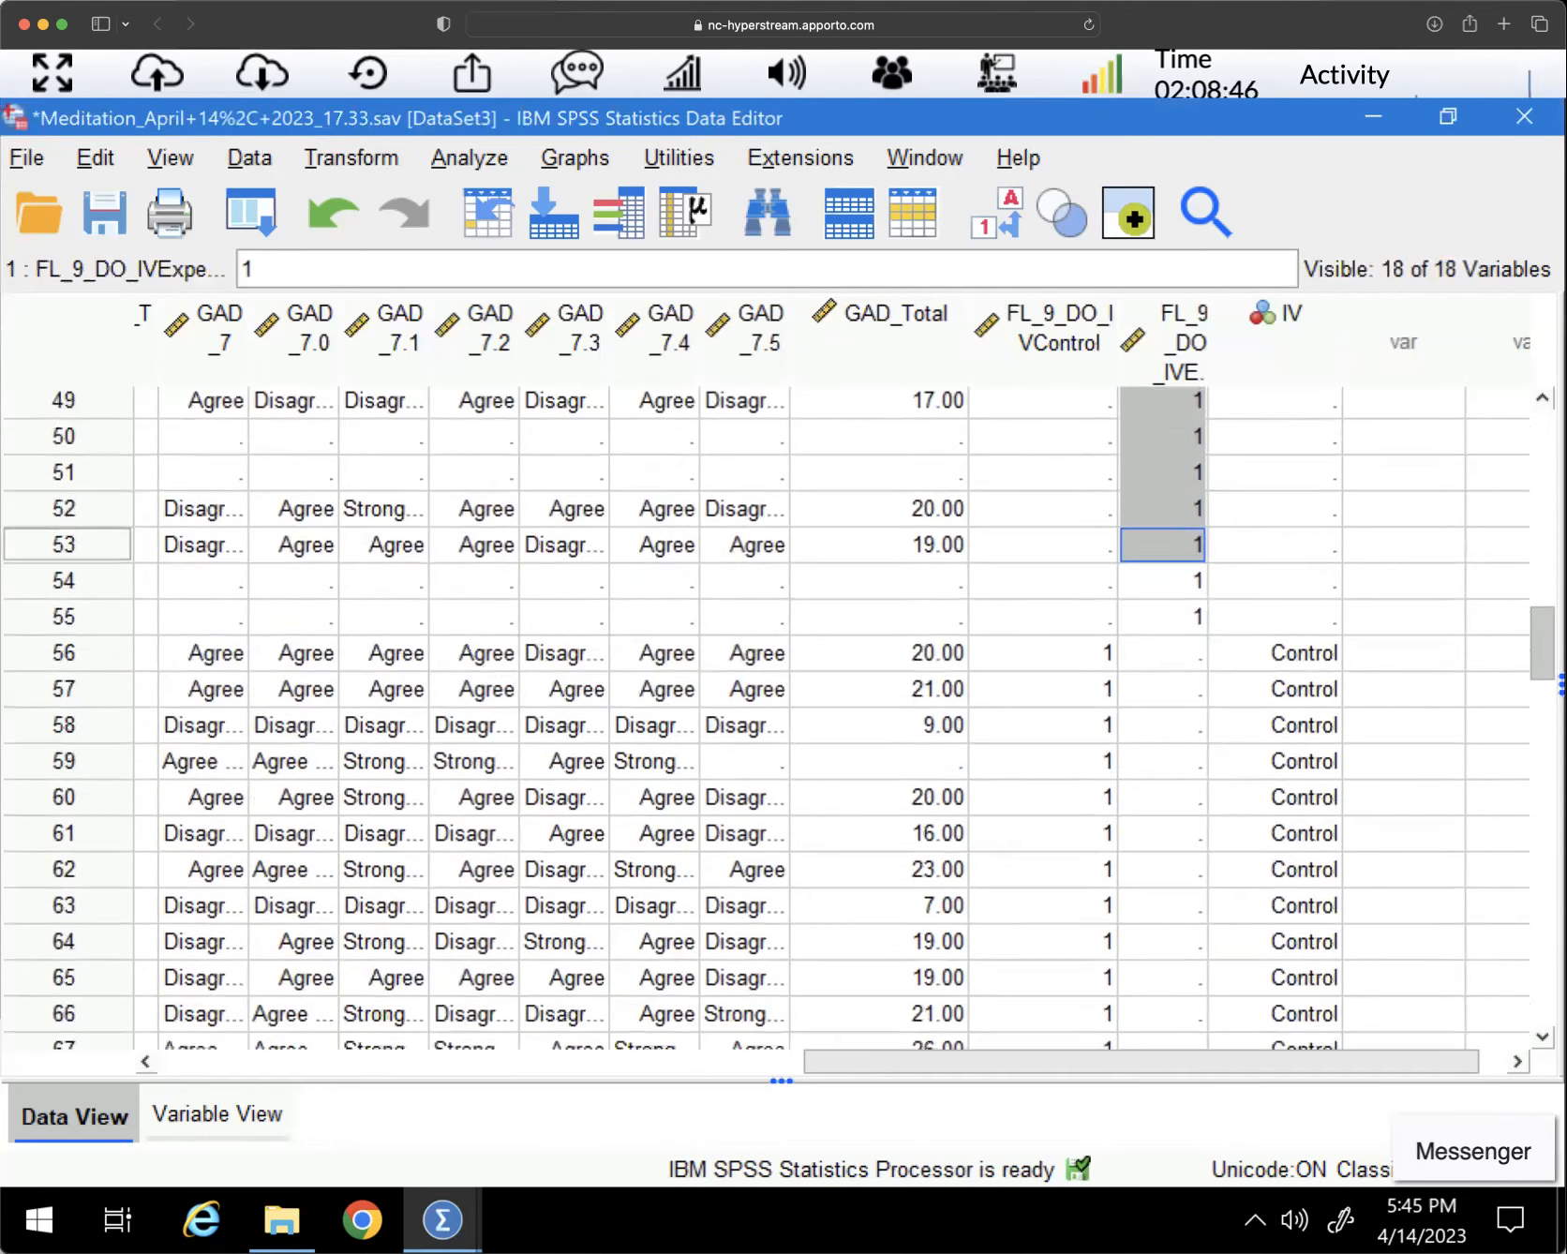
pyautogui.scroll(8, 777, 712)
pyautogui.scroll(-17, 777, 712)
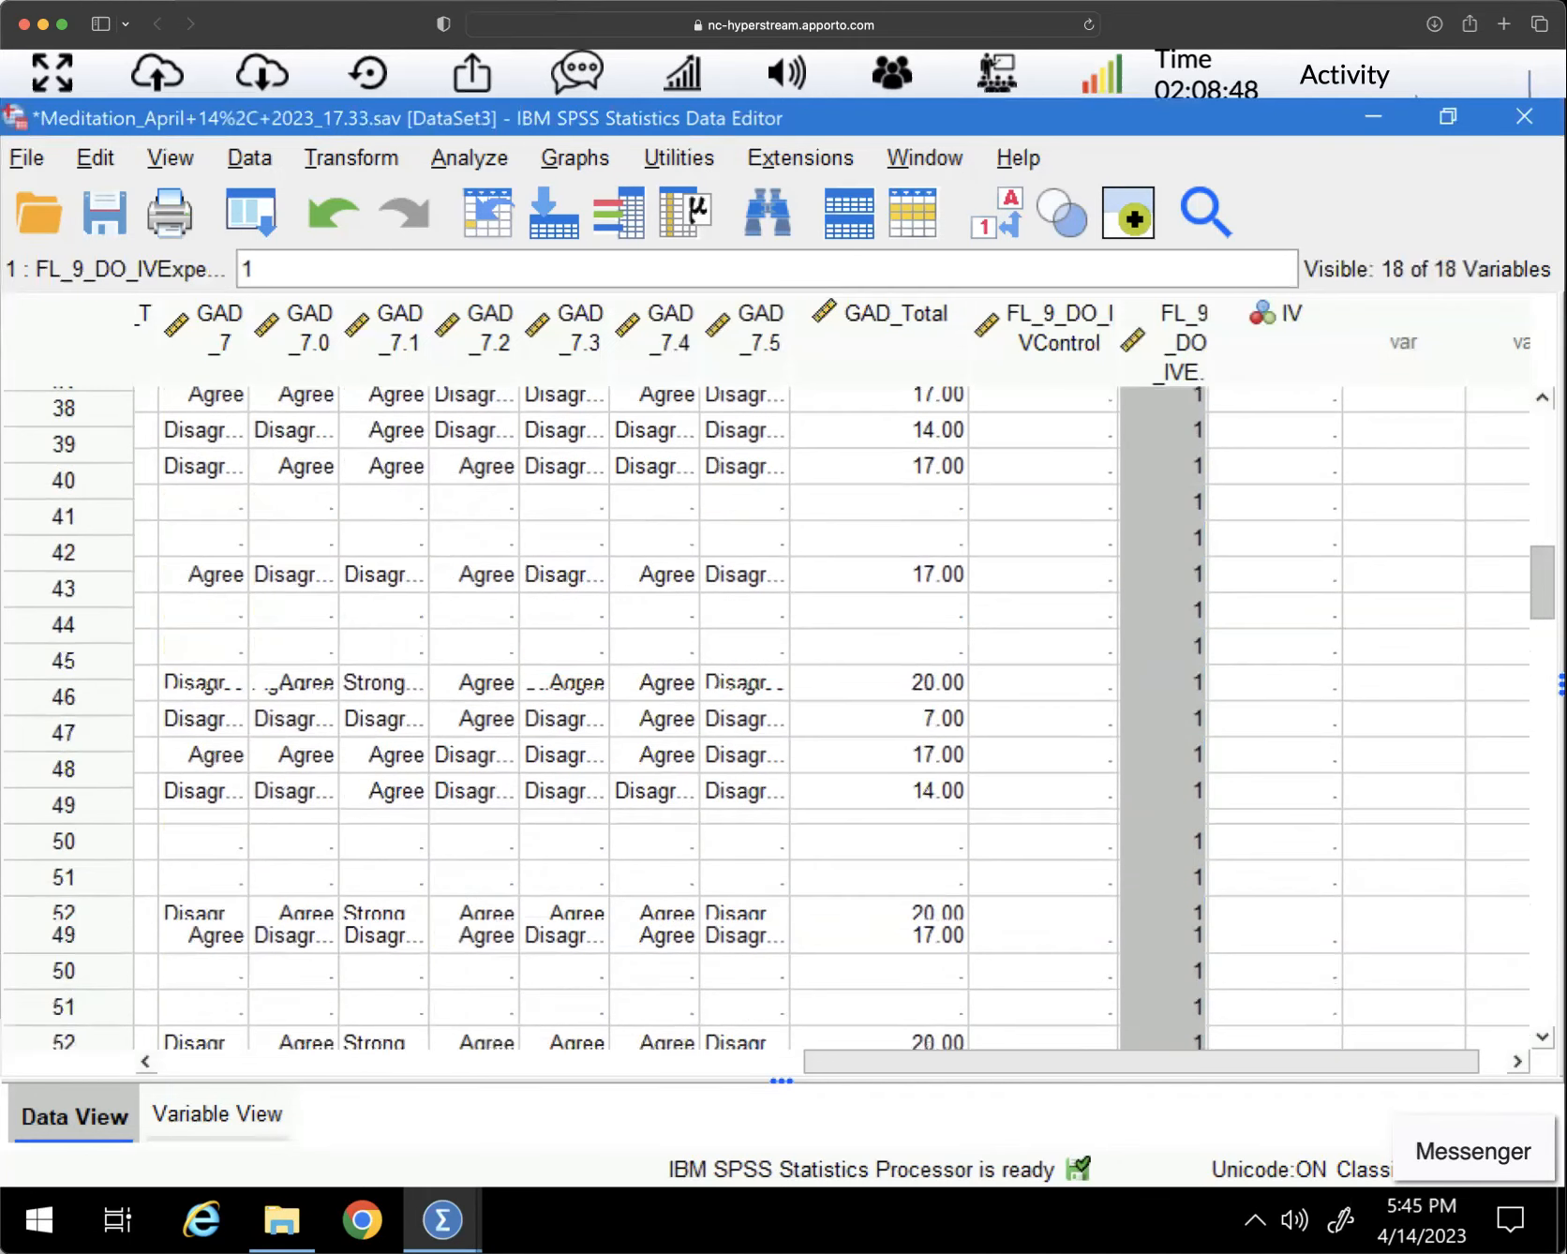
pyautogui.scroll(8, 777, 712)
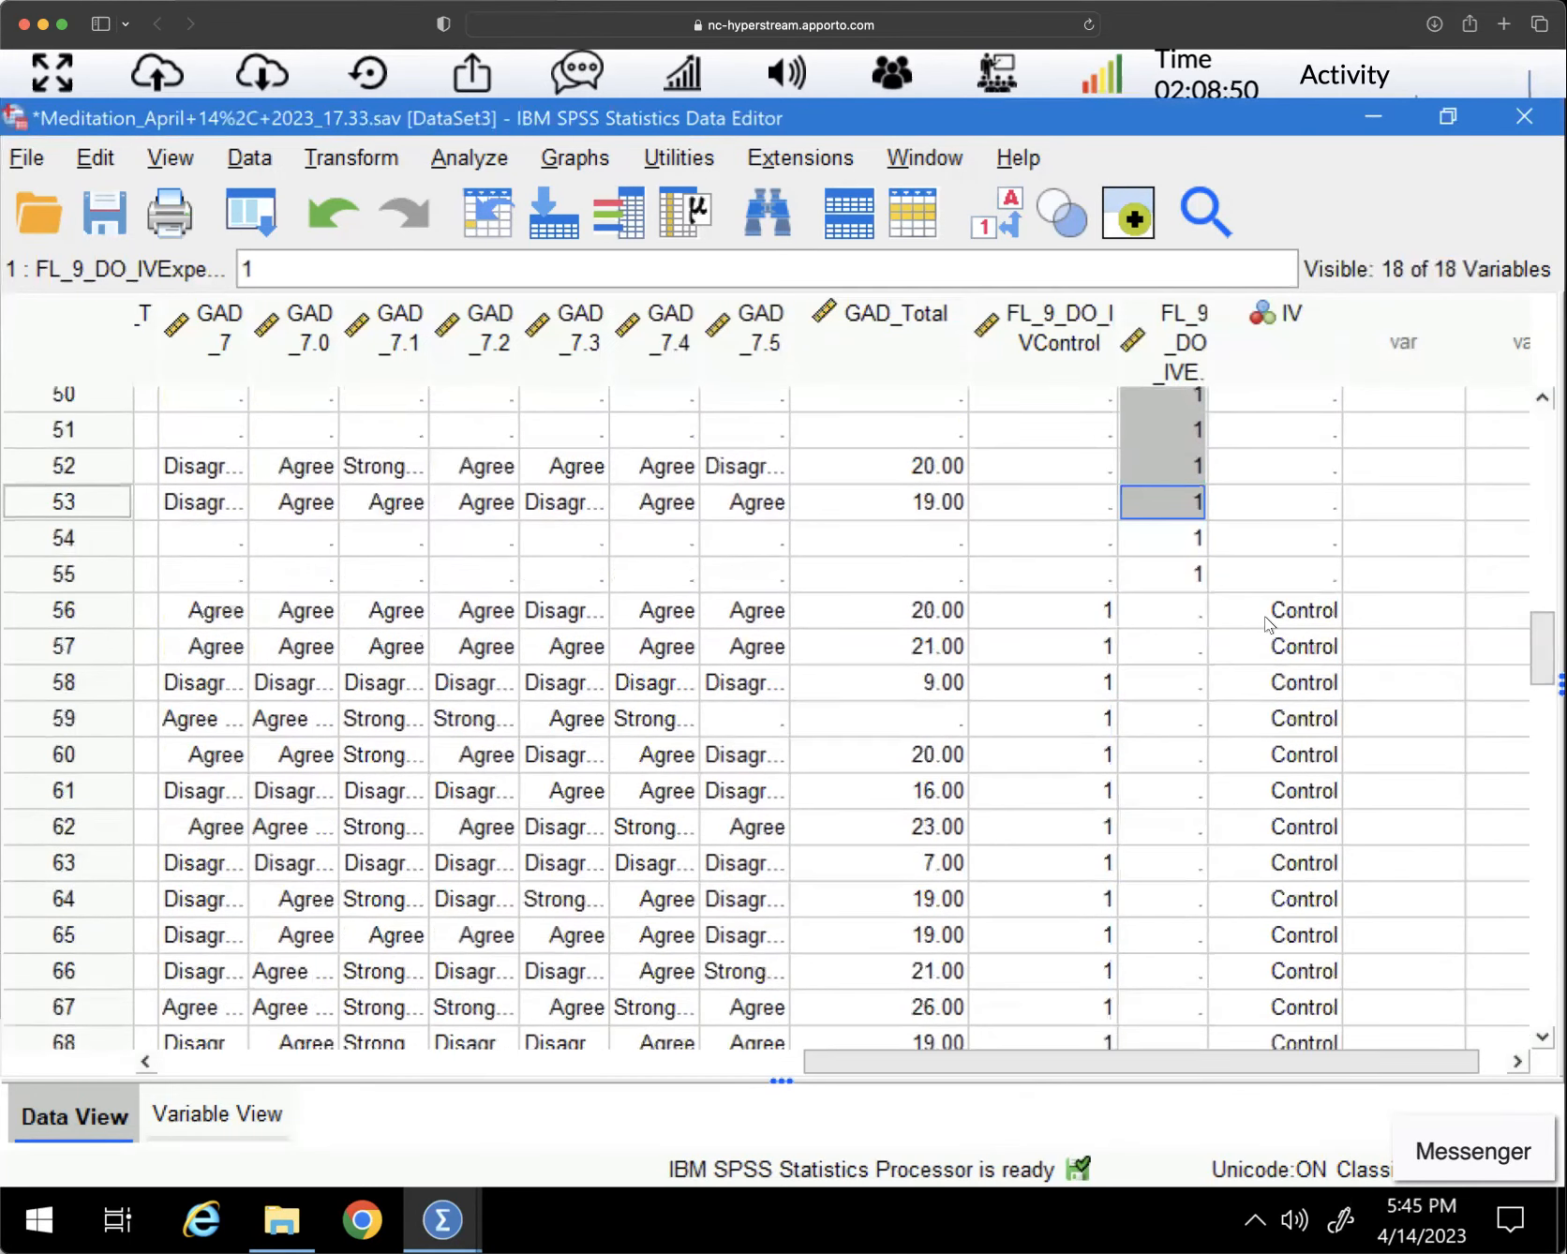
pyautogui.click(1246, 612)
pyautogui.click(1078, 612)
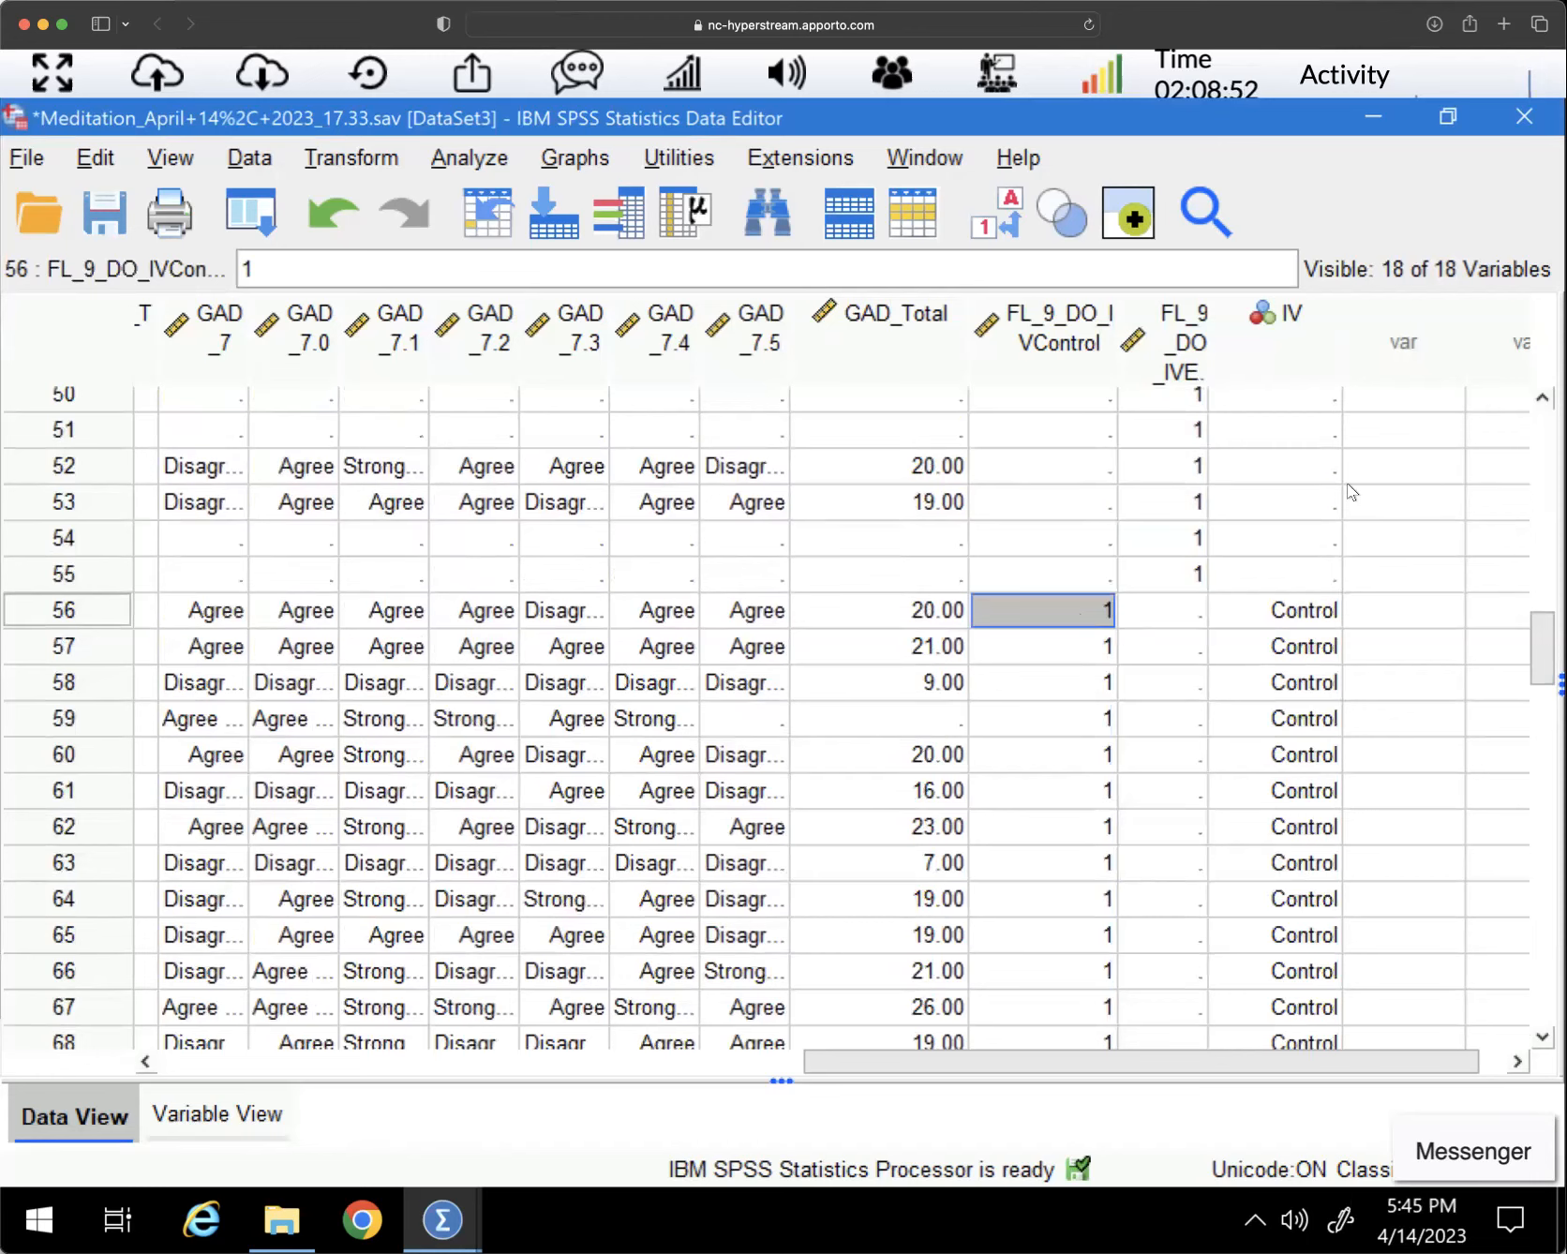
# Show numeric codes instead of value labels, compare case 56's IV and FL_9_DO_IVControl values, and review the FL_9_DO_IVExperimental column
pyautogui.click(996, 209)
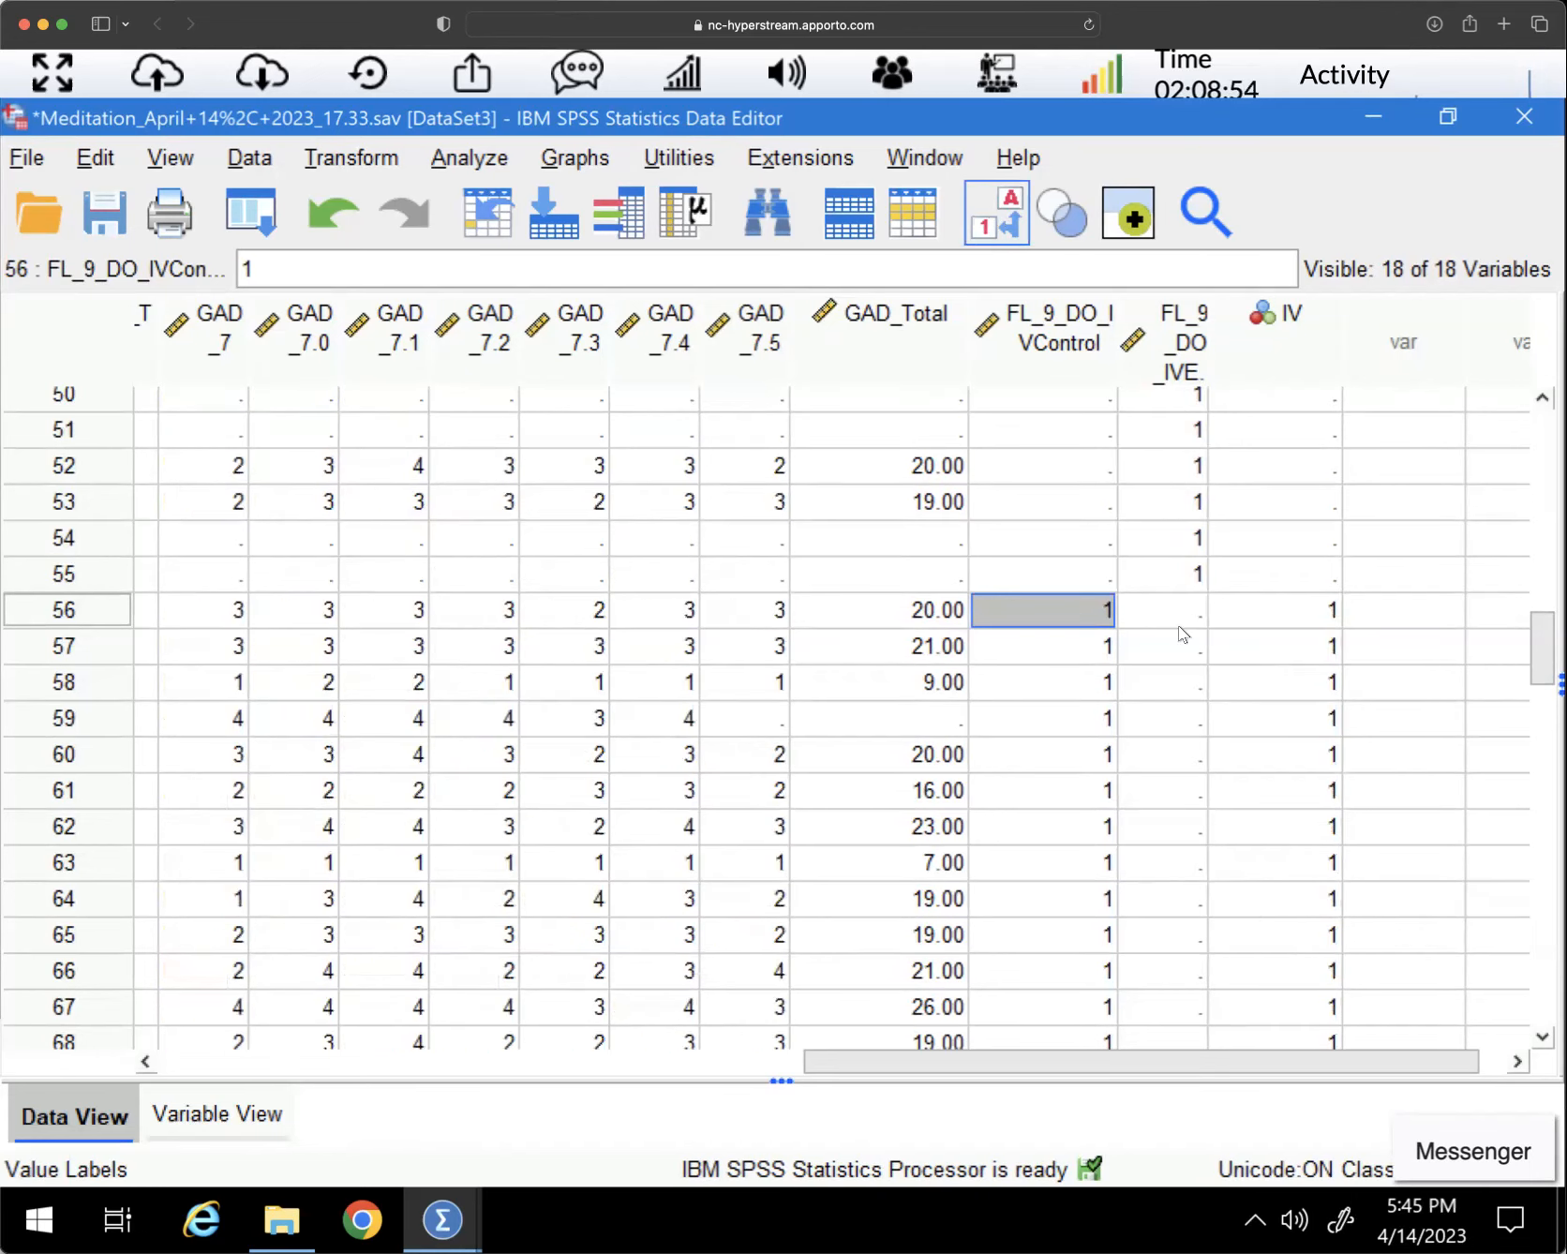
pyautogui.click(1304, 609)
pyautogui.click(1074, 613)
pyautogui.click(1300, 611)
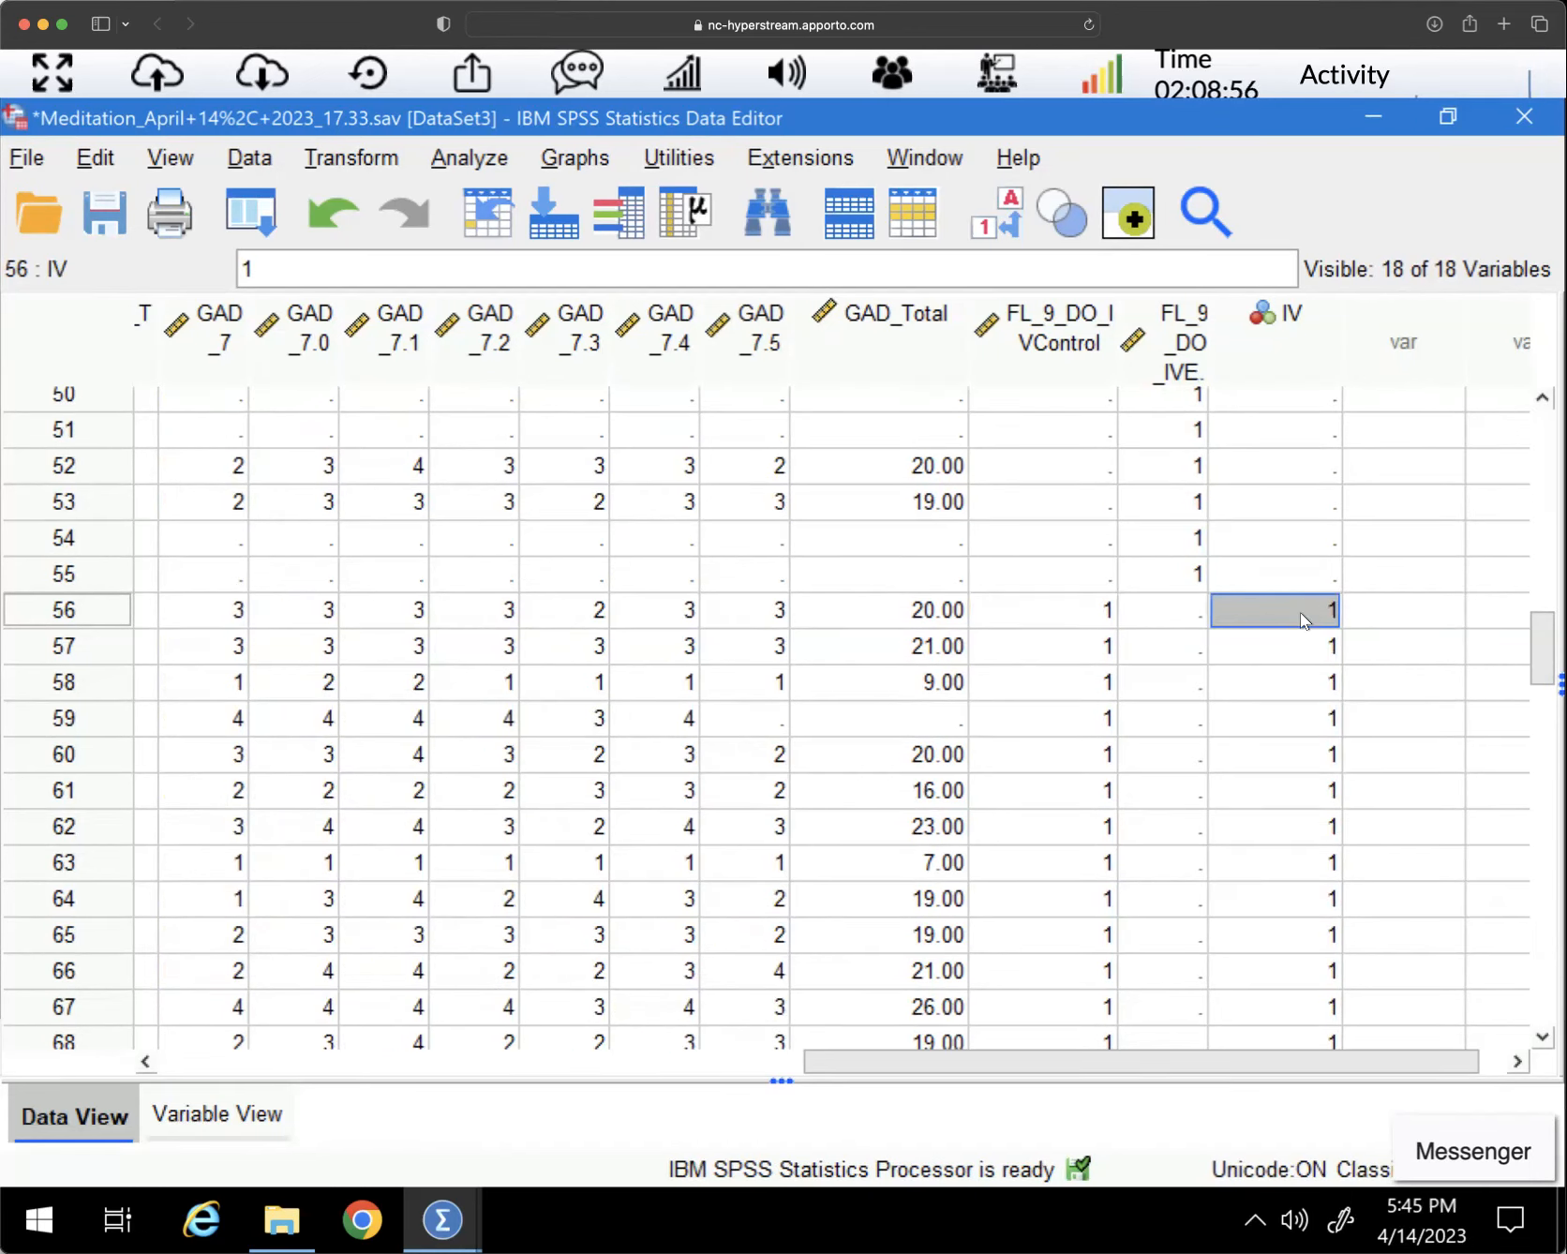
pyautogui.click(1178, 342)
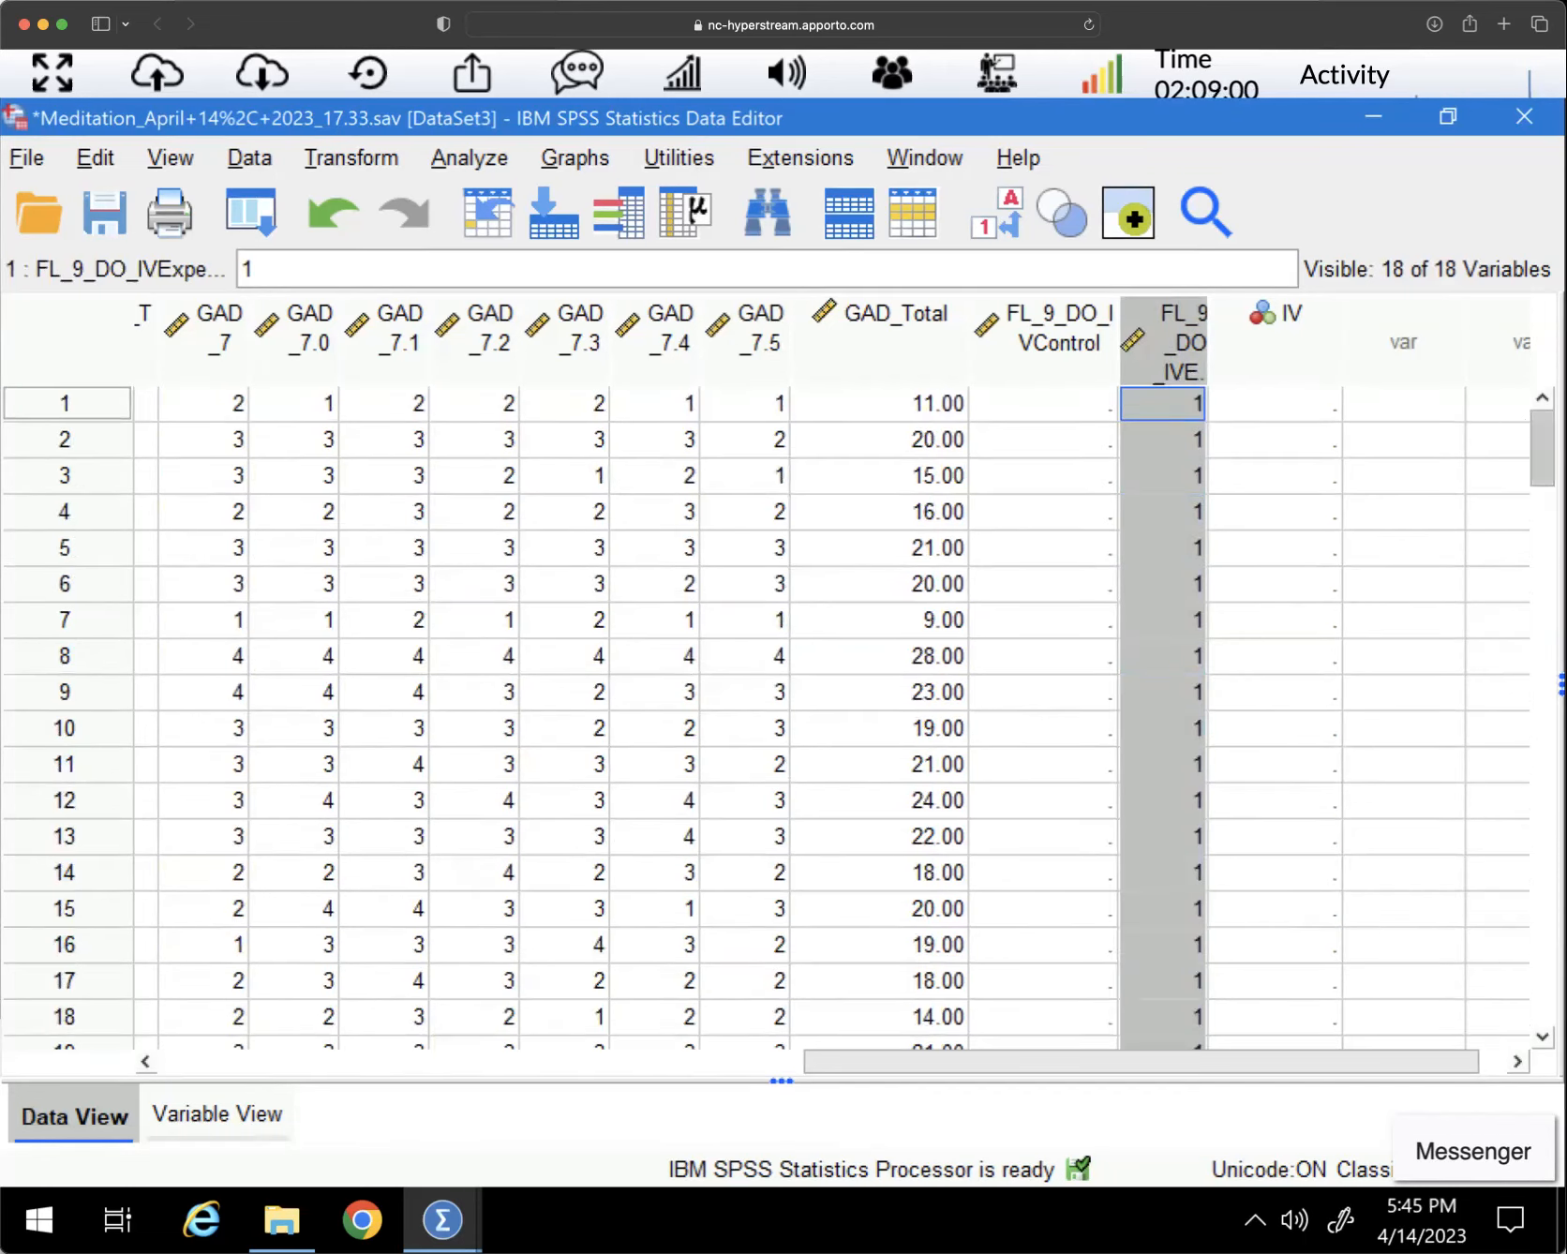
pyautogui.scroll(-20, 778, 713)
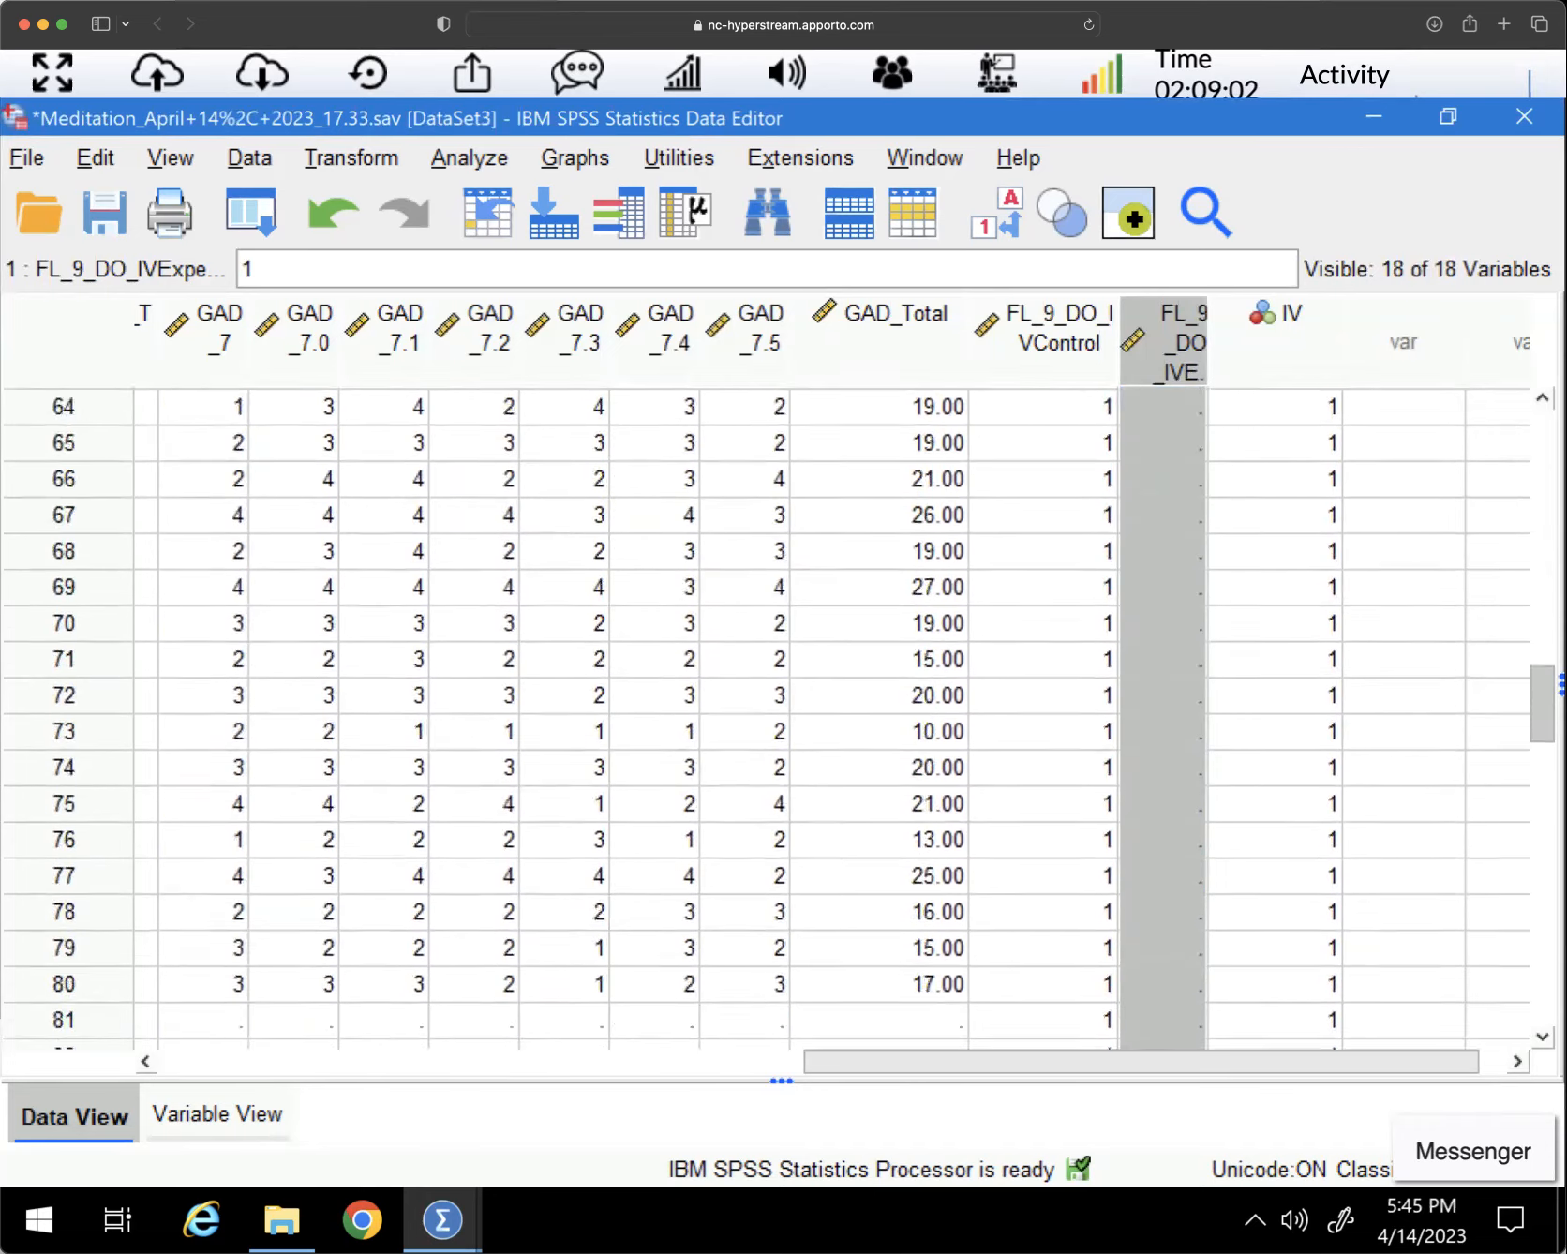
pyautogui.scroll(-1, 1300, 324)
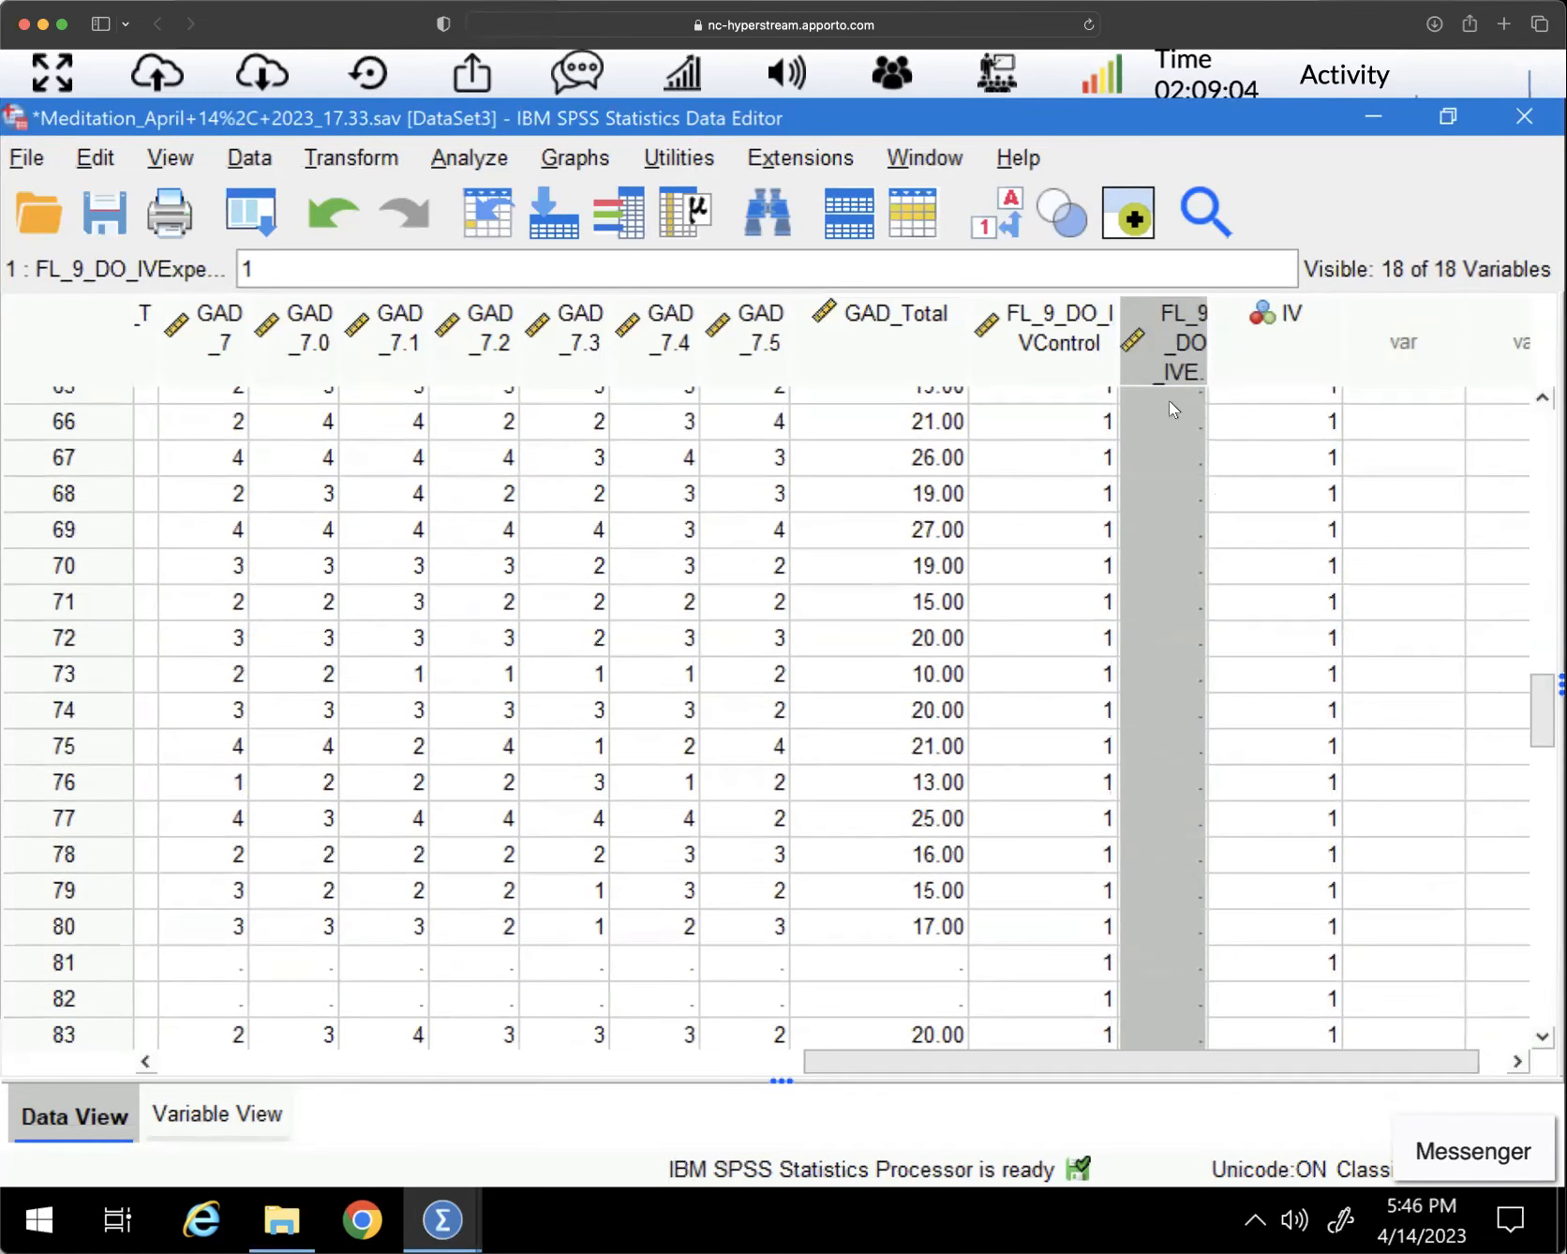
pyautogui.moveTo(1541, 709); pyautogui.dragTo(1541, 446)
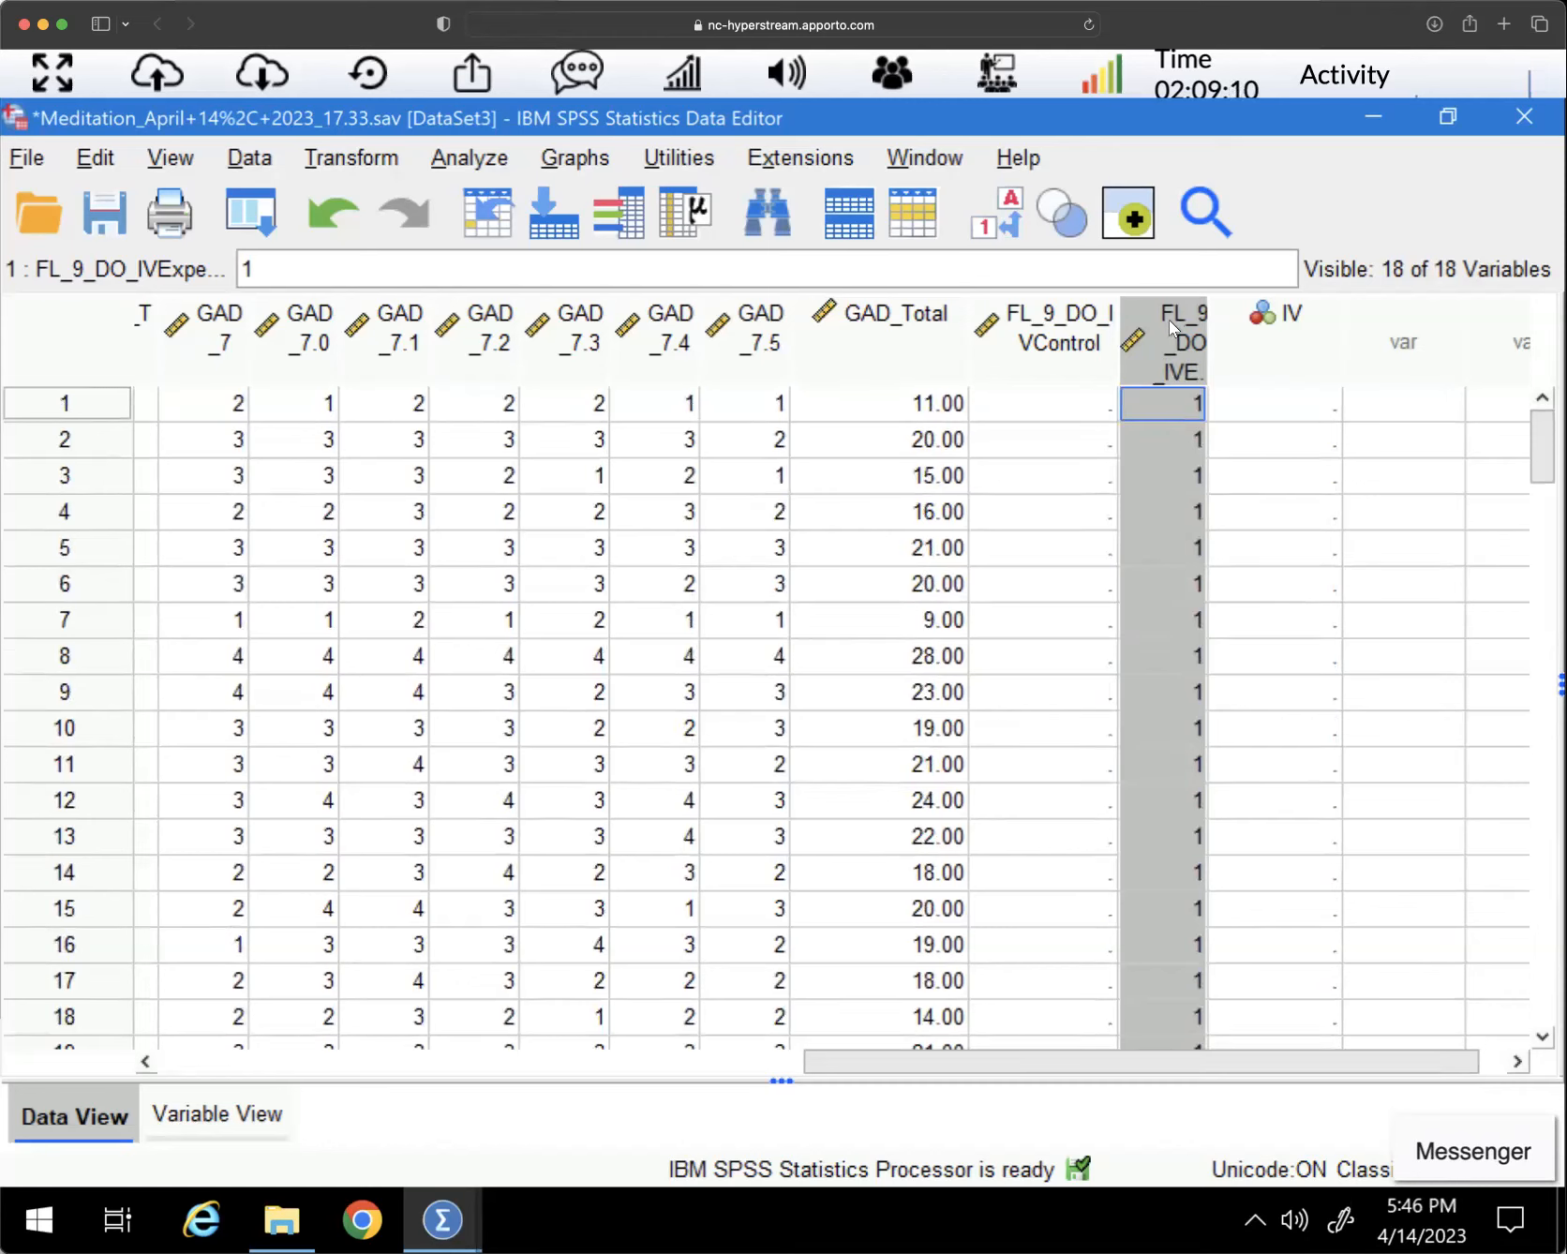
# Reopen Recode into Different Variables and remove FL_9_DO_IVControl from the recode list
pyautogui.click(342, 161)
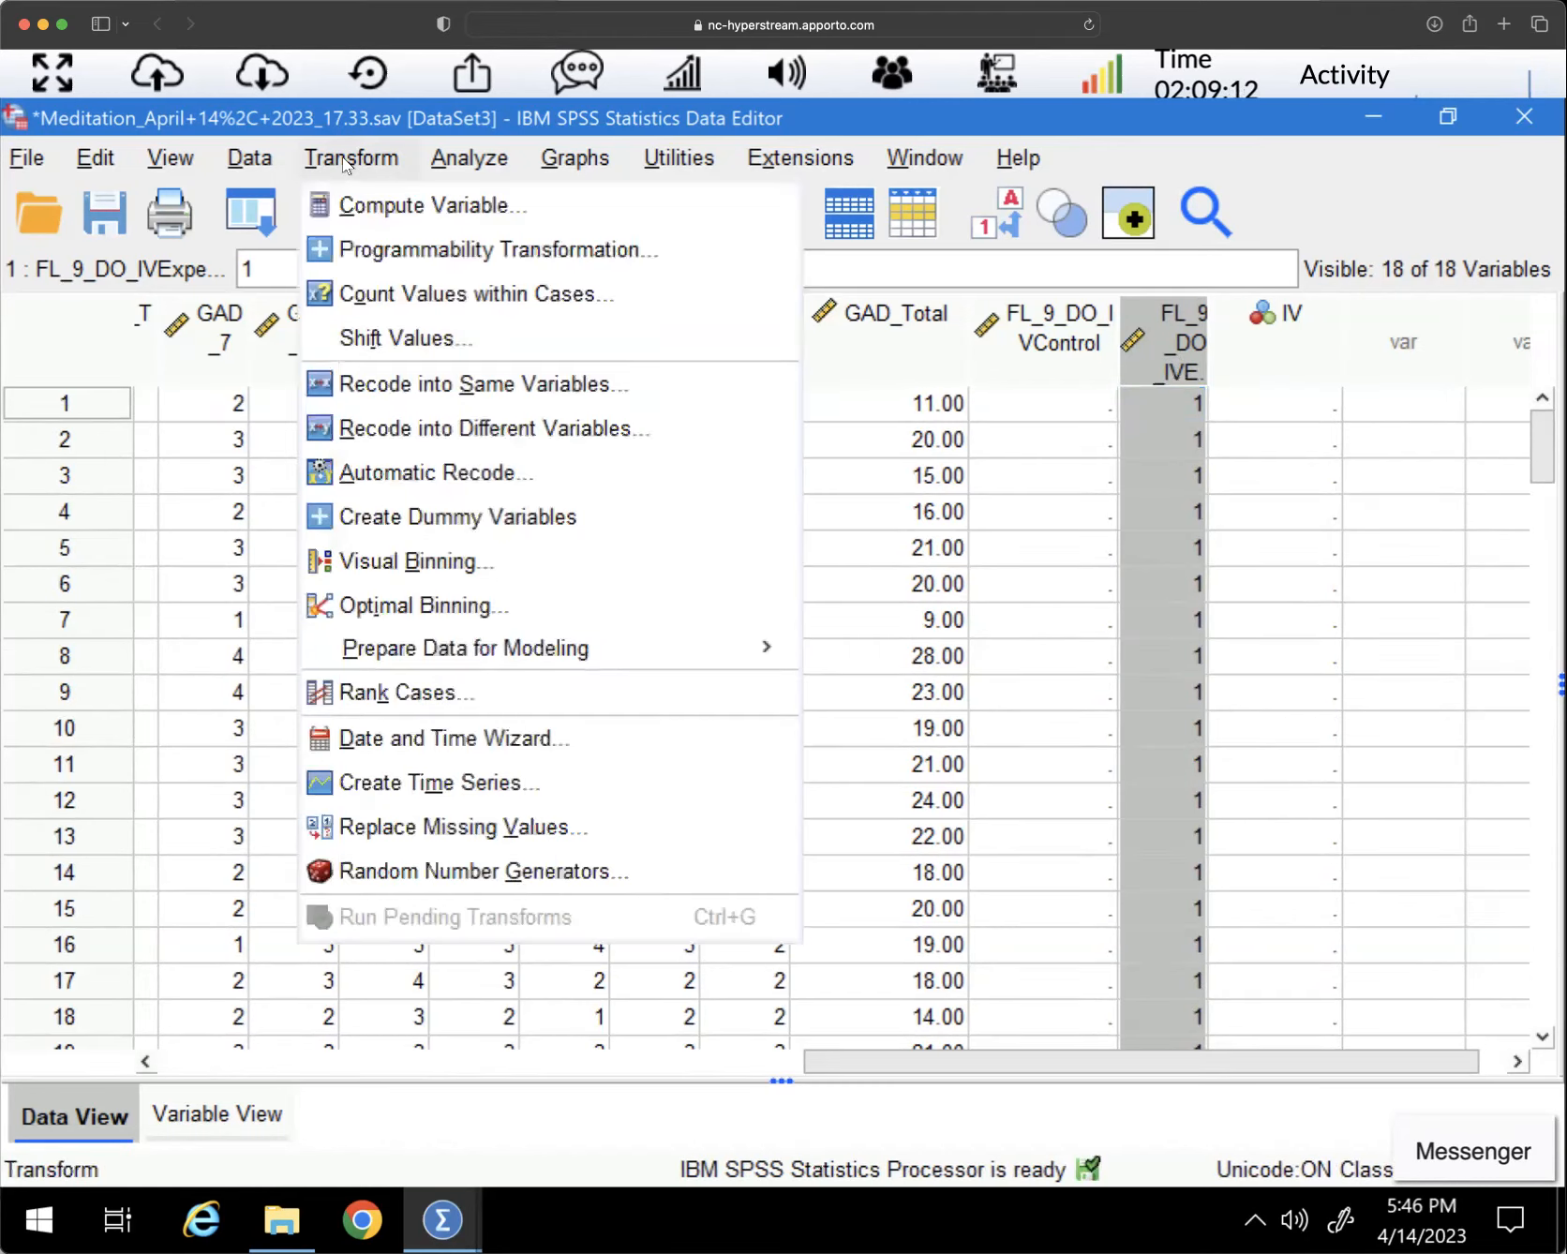
pyautogui.click(468, 425)
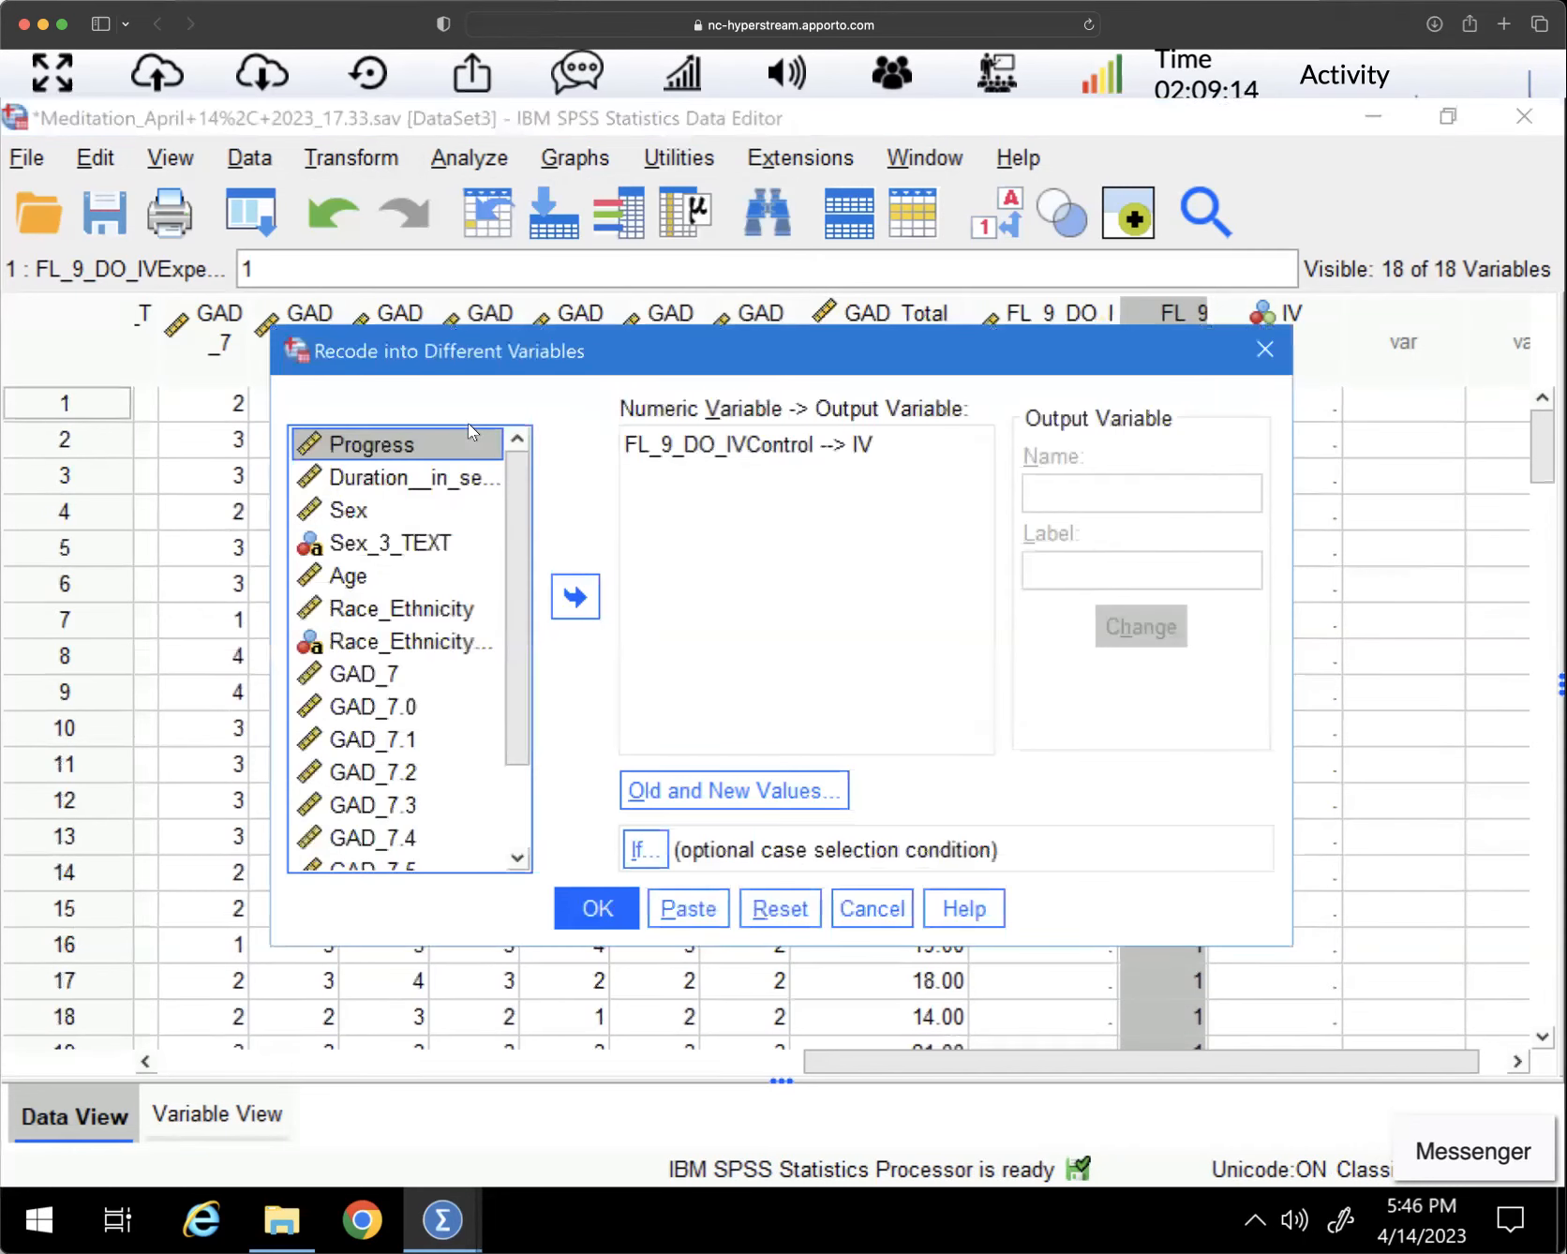
pyautogui.click(665, 448)
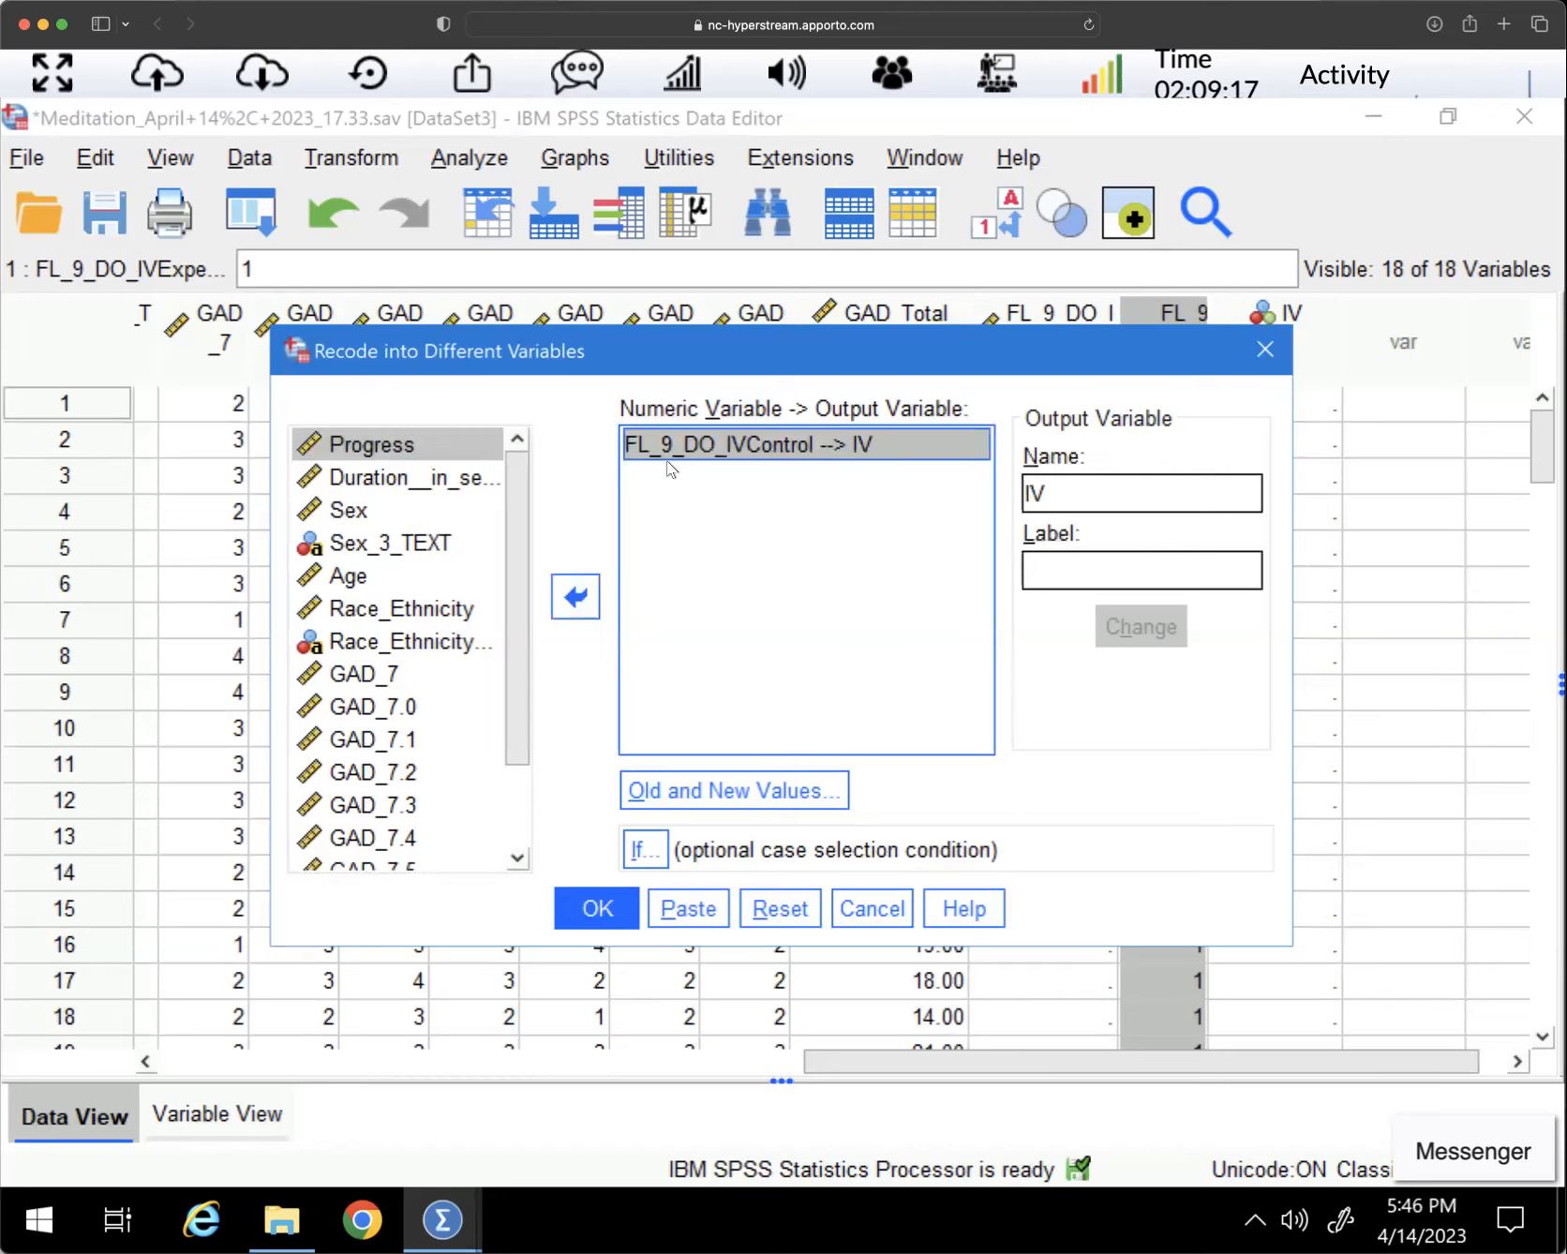
pyautogui.click(575, 608)
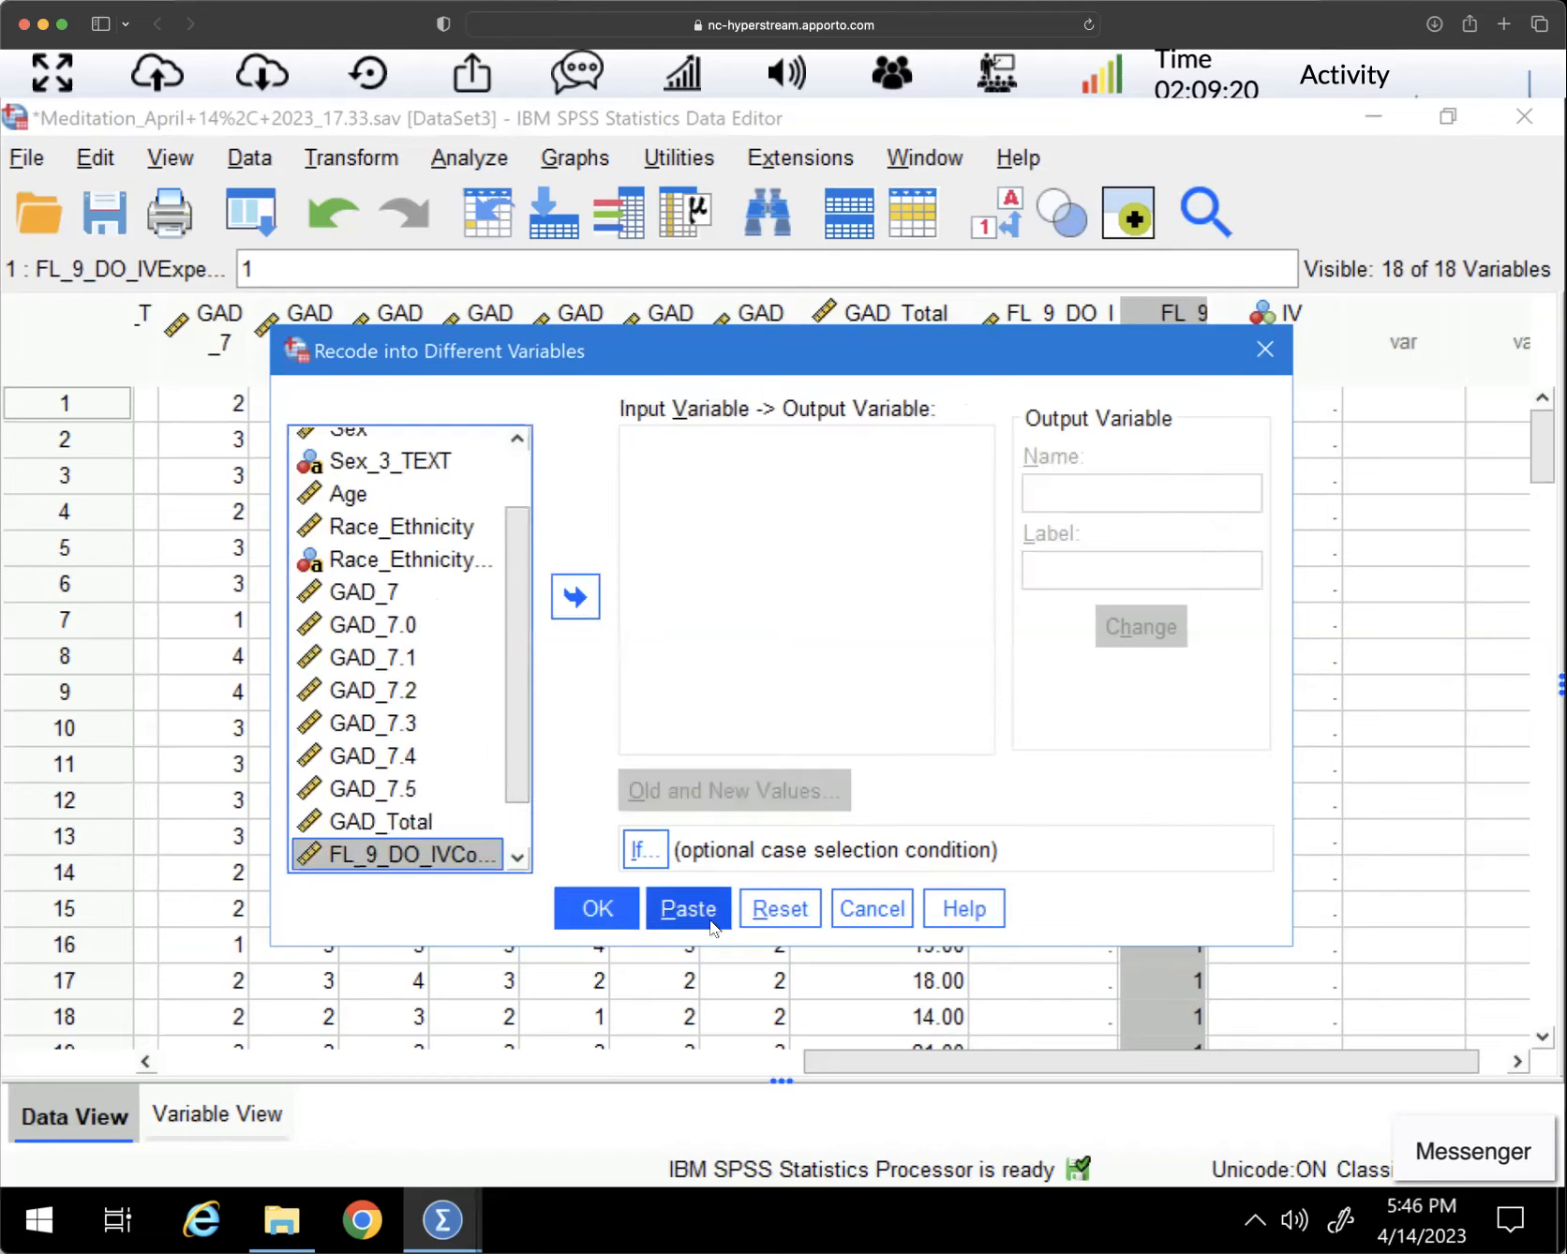
# Add FL_9_DO_IVExperimental as the recode input and assign IV as its output variable
pyautogui.moveTo(518, 695); pyautogui.dragTo(514, 796)
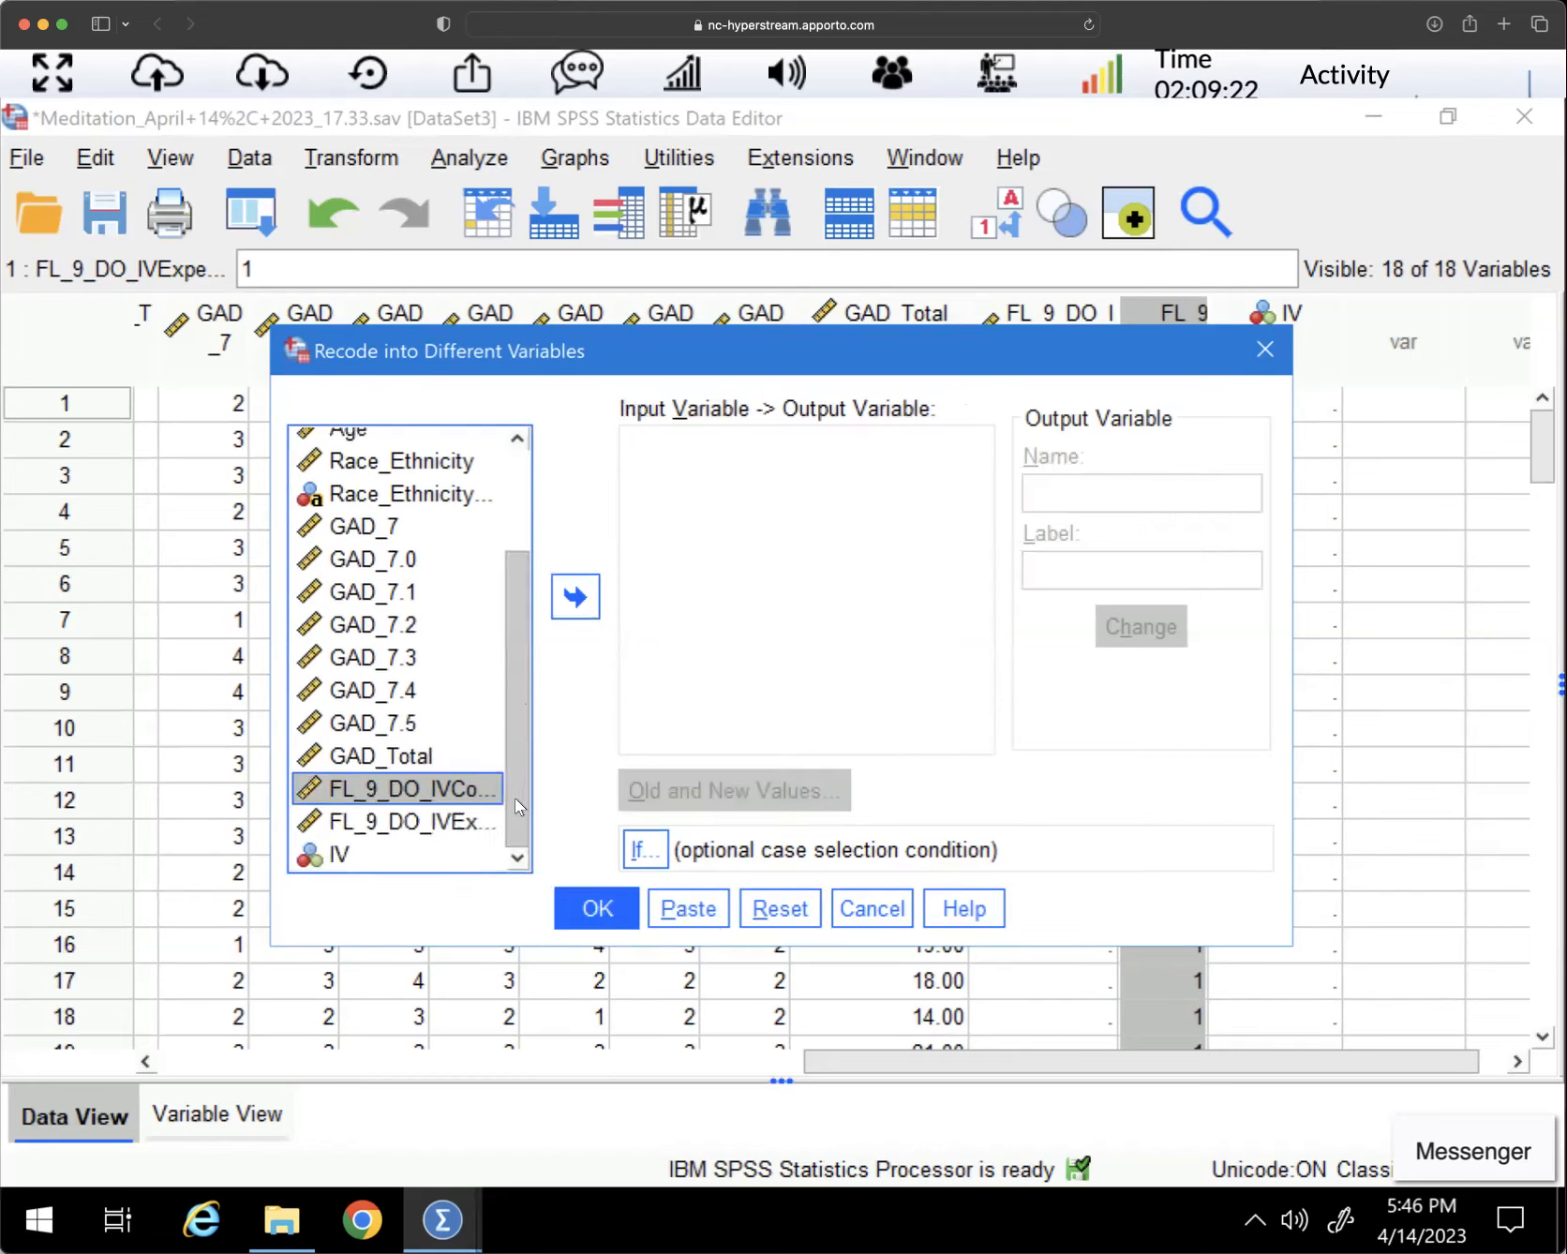
pyautogui.click(432, 825)
pyautogui.click(575, 596)
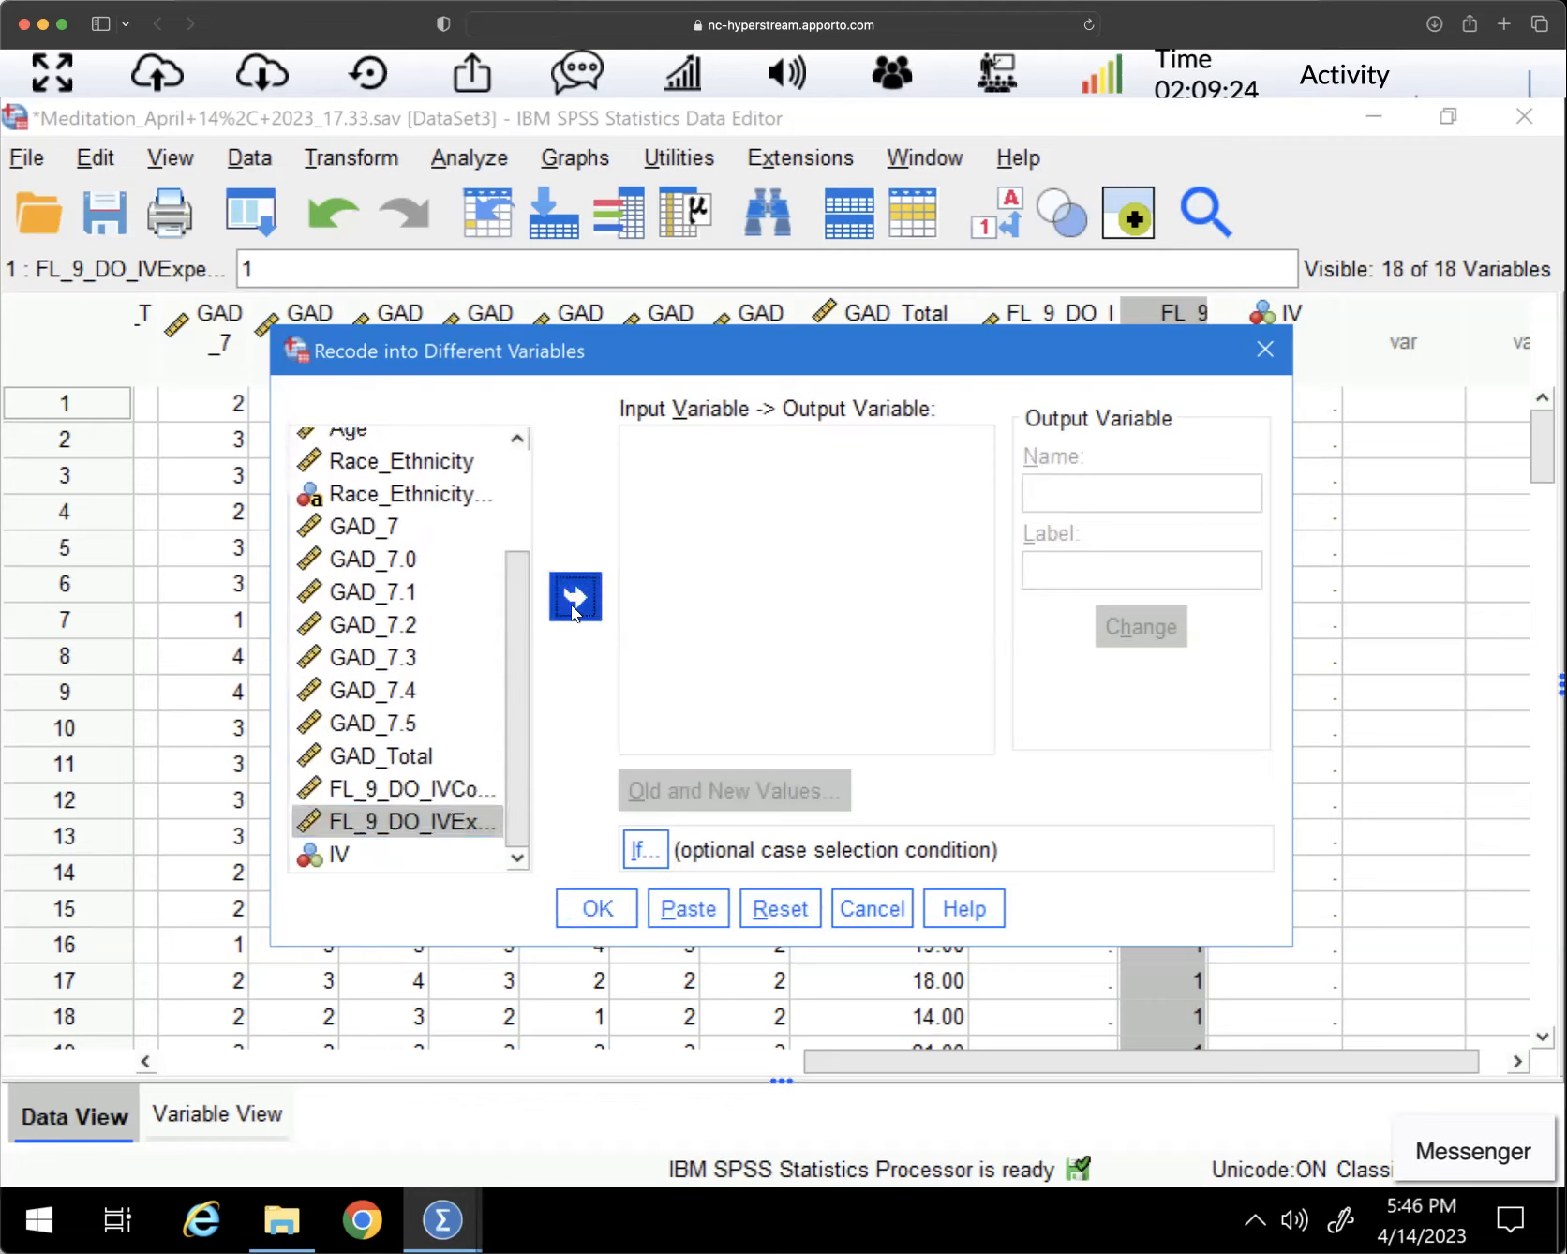
pyautogui.click(1063, 487)
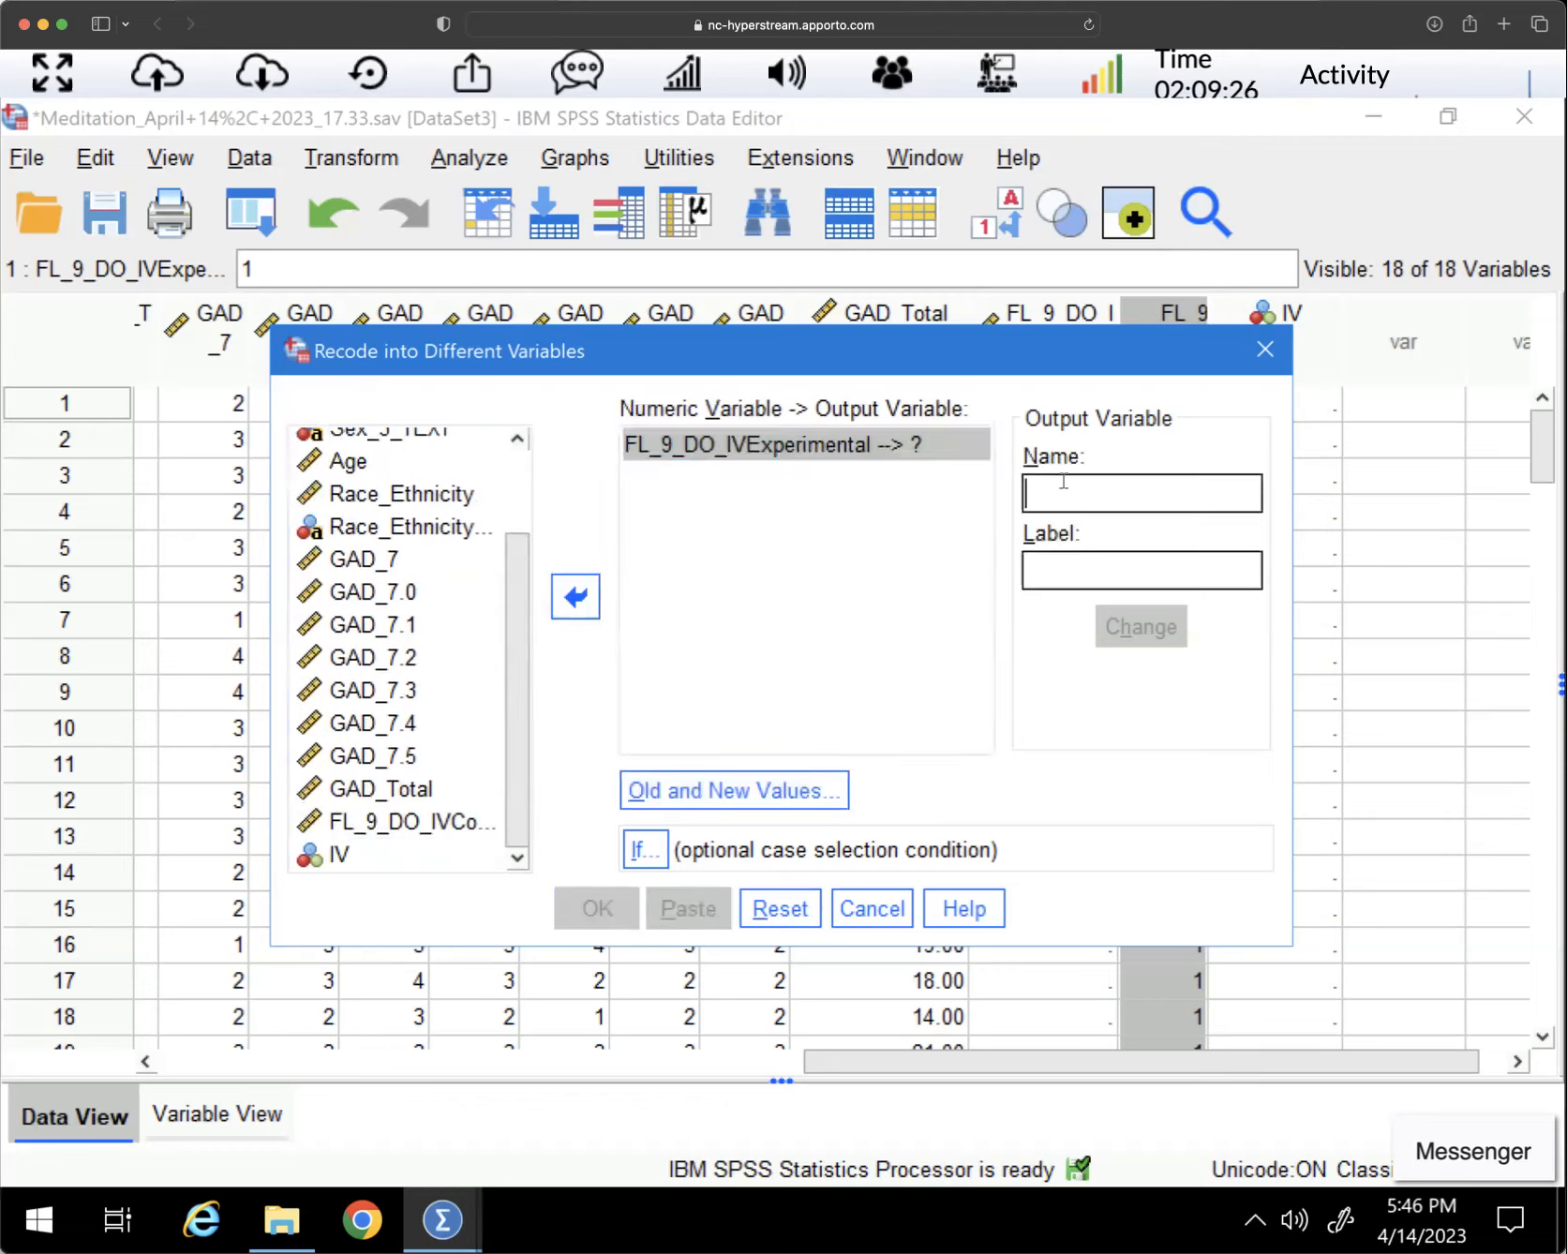
pyautogui.write('IV')
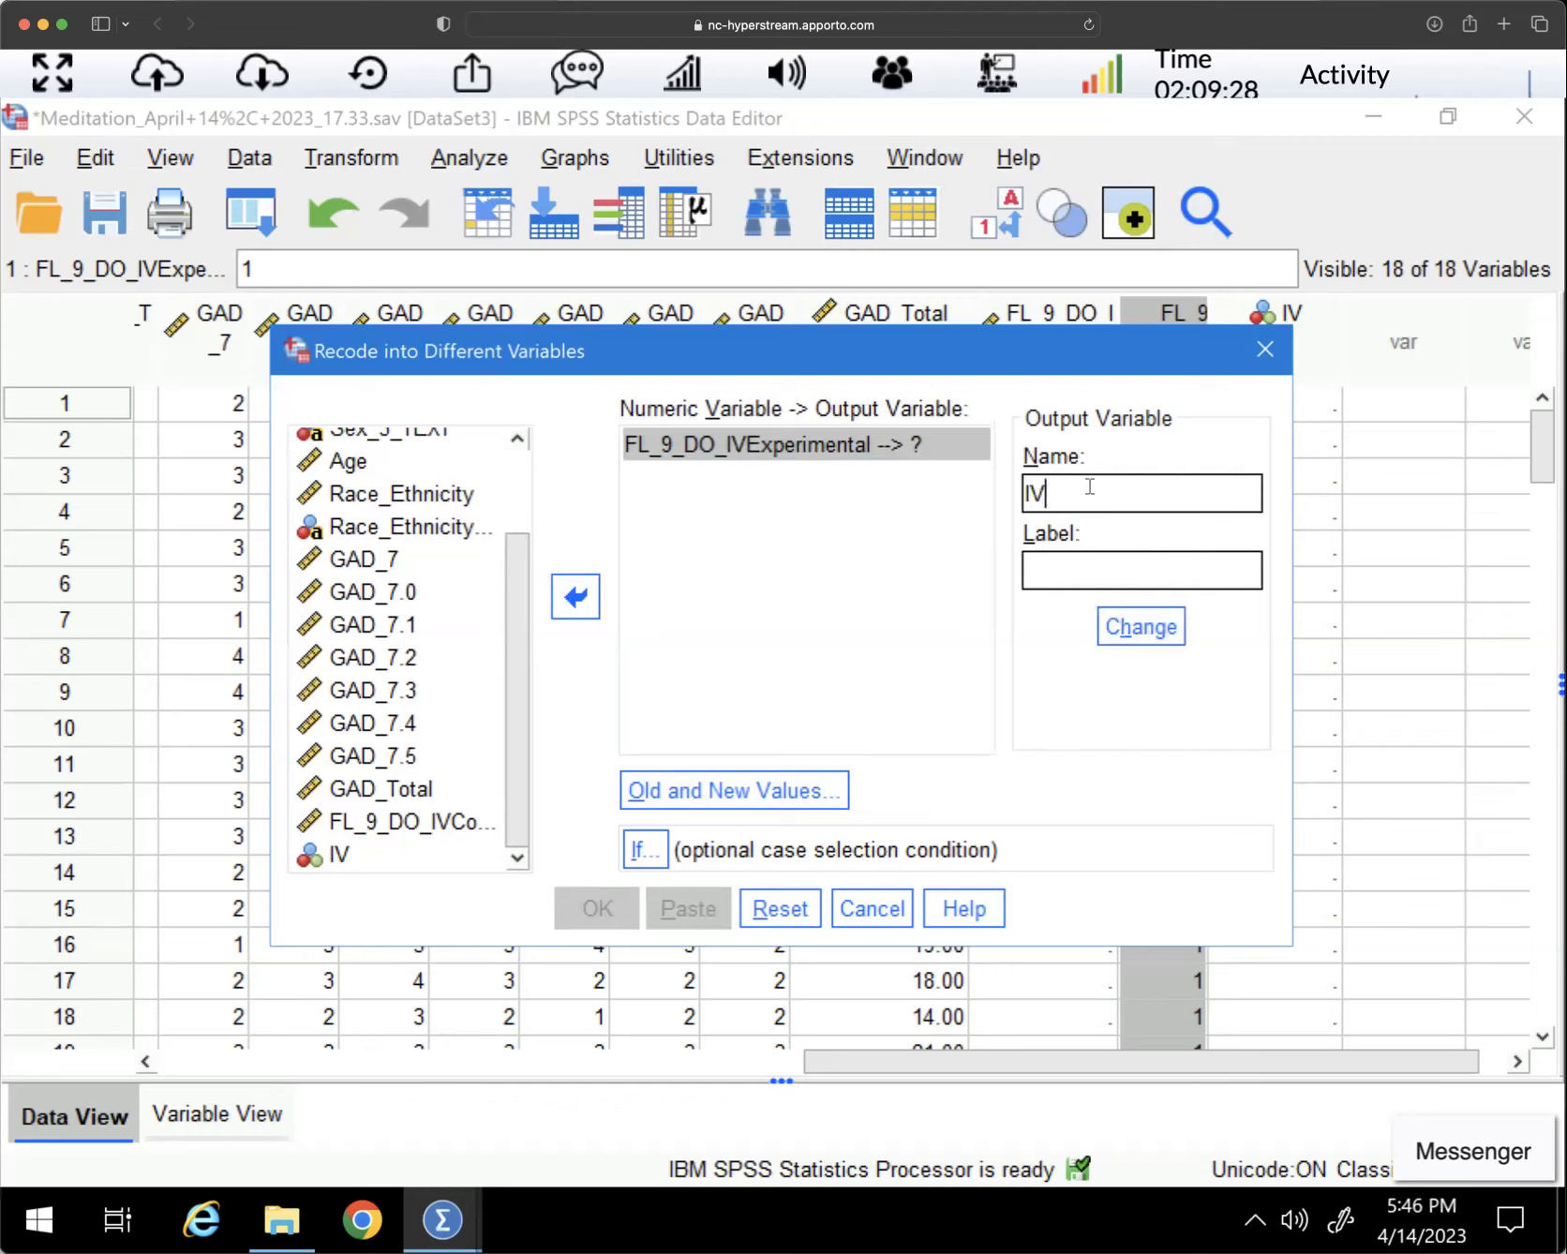
pyautogui.click(1145, 624)
pyautogui.click(780, 700)
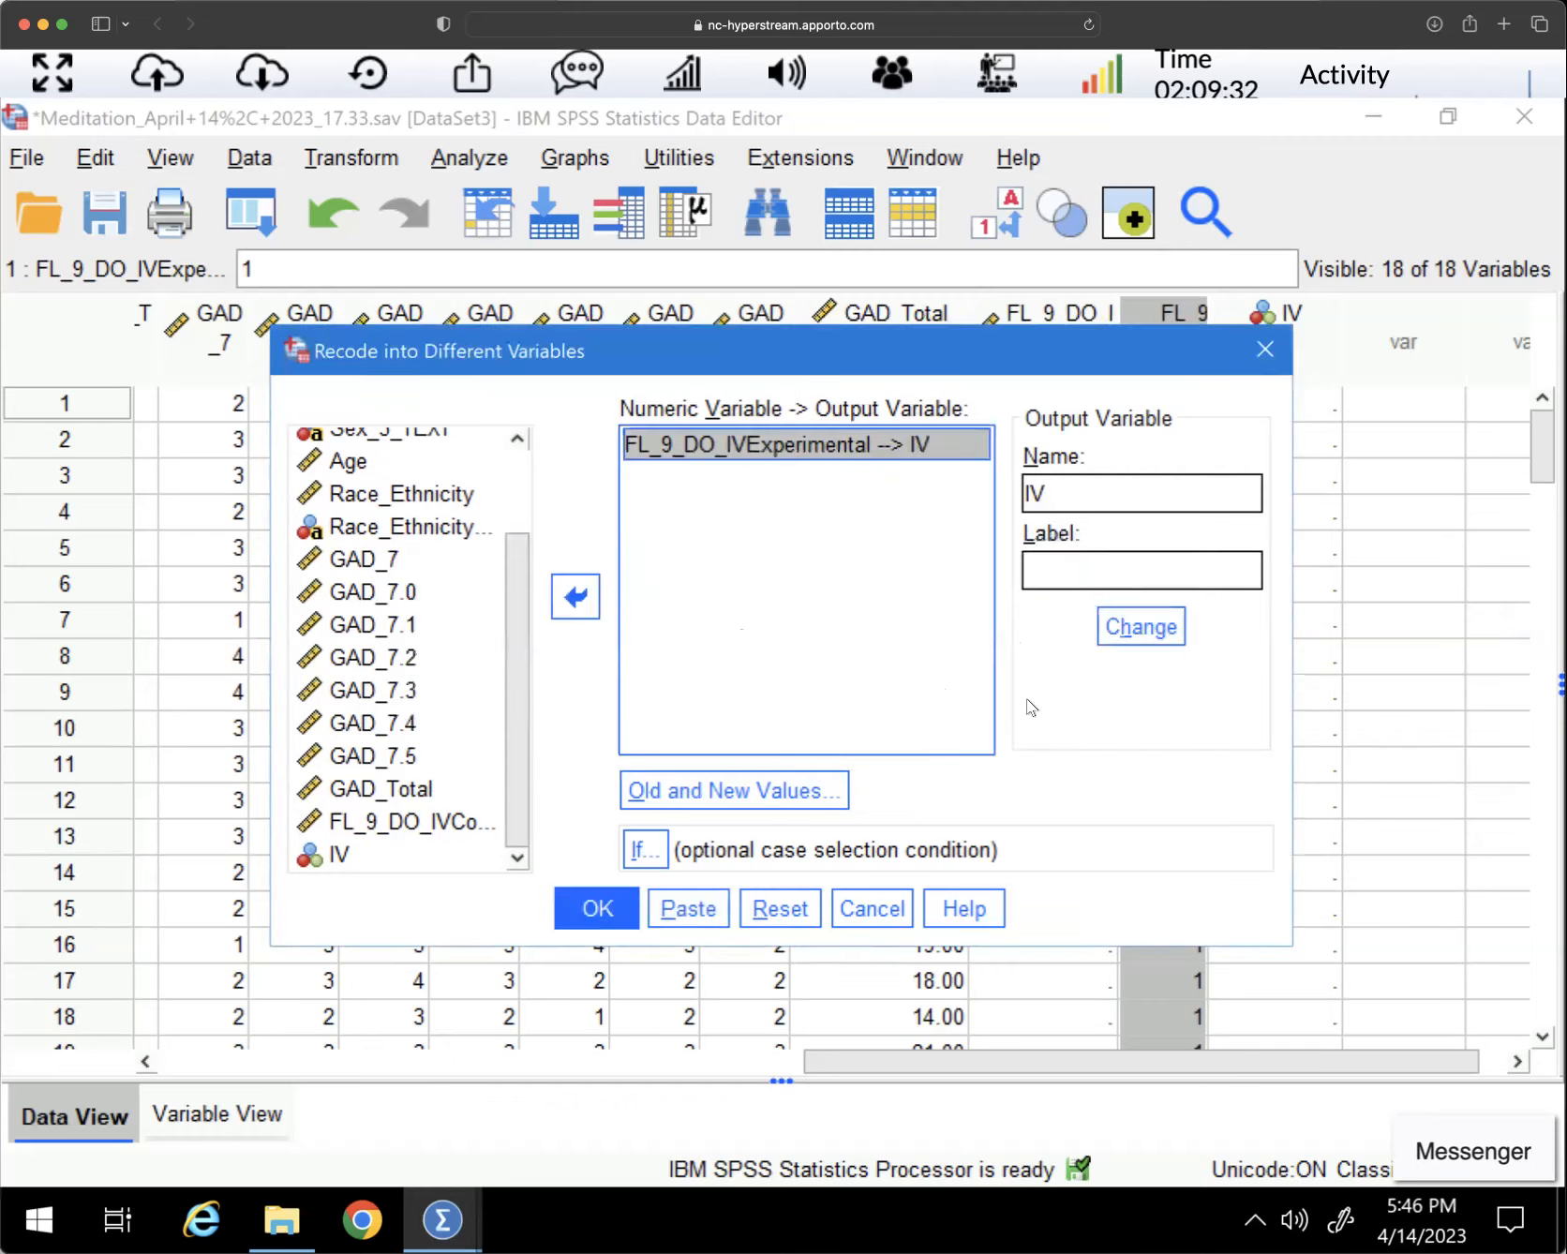
# Change the existing recode rule so that old value 1 maps to new value 2
pyautogui.click(754, 802)
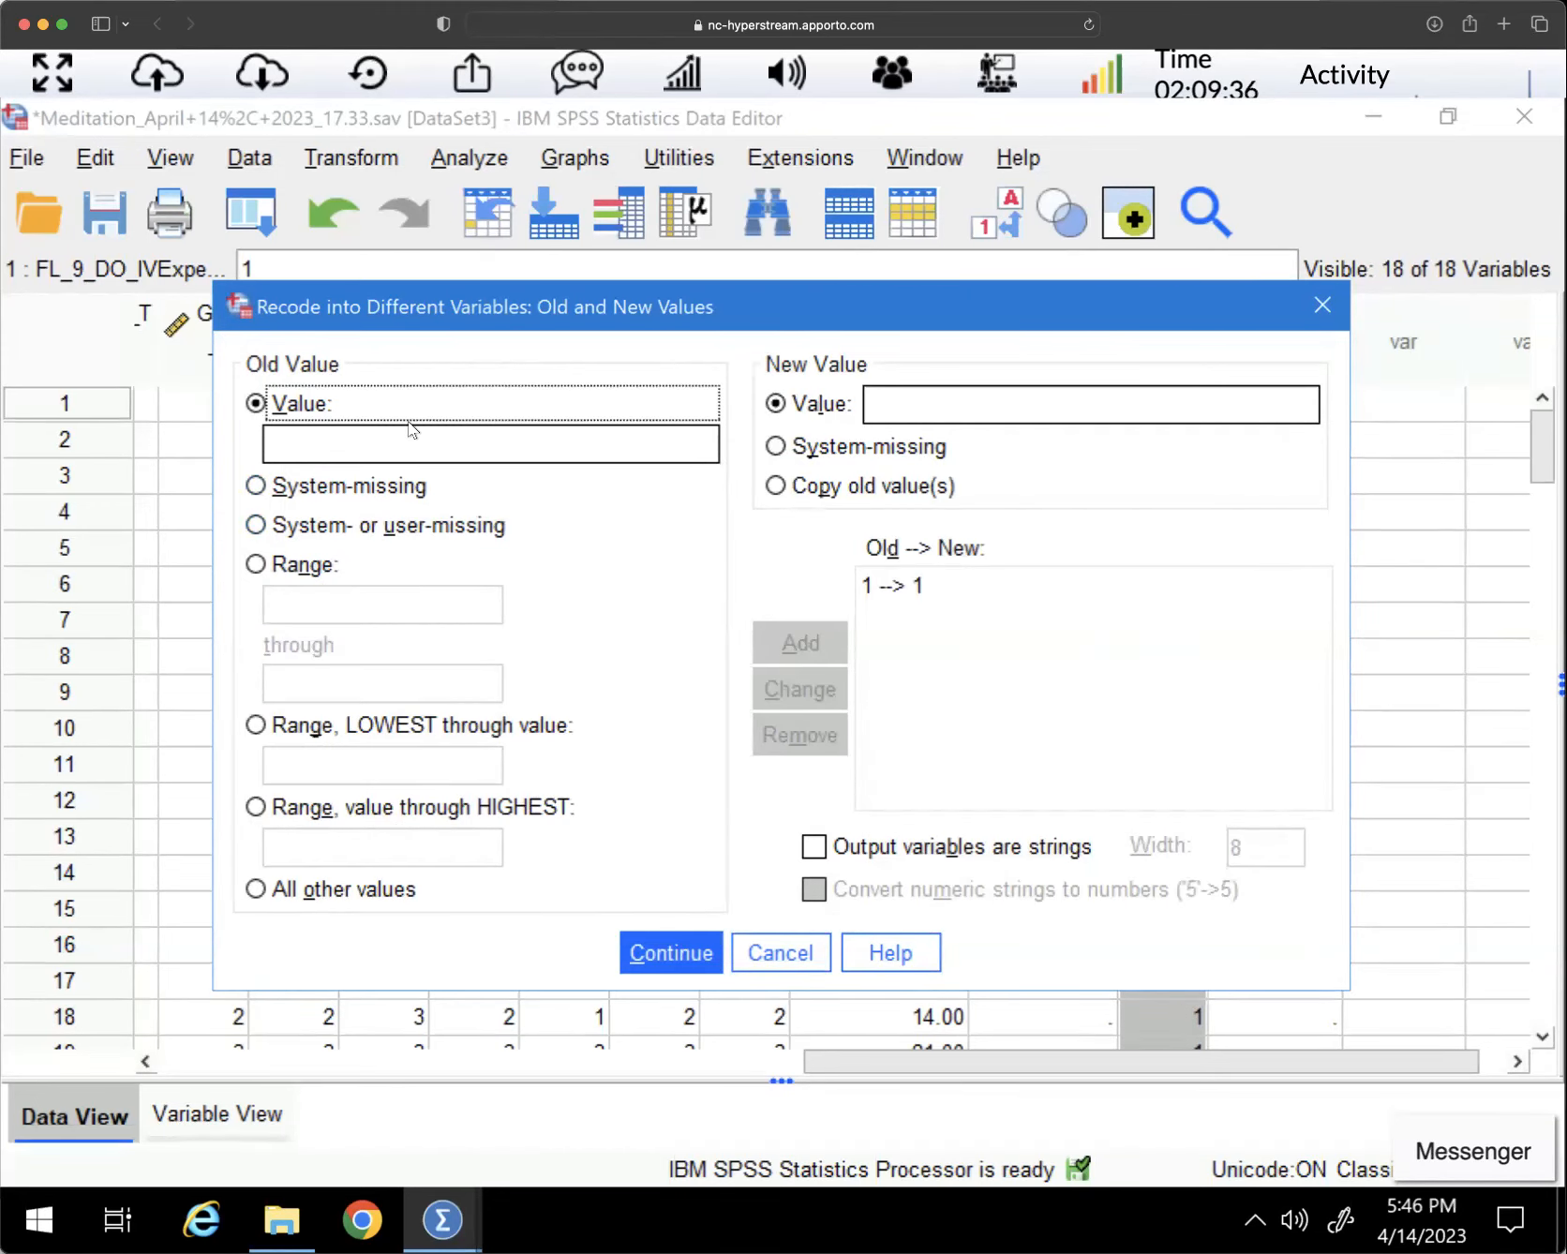
pyautogui.click(897, 587)
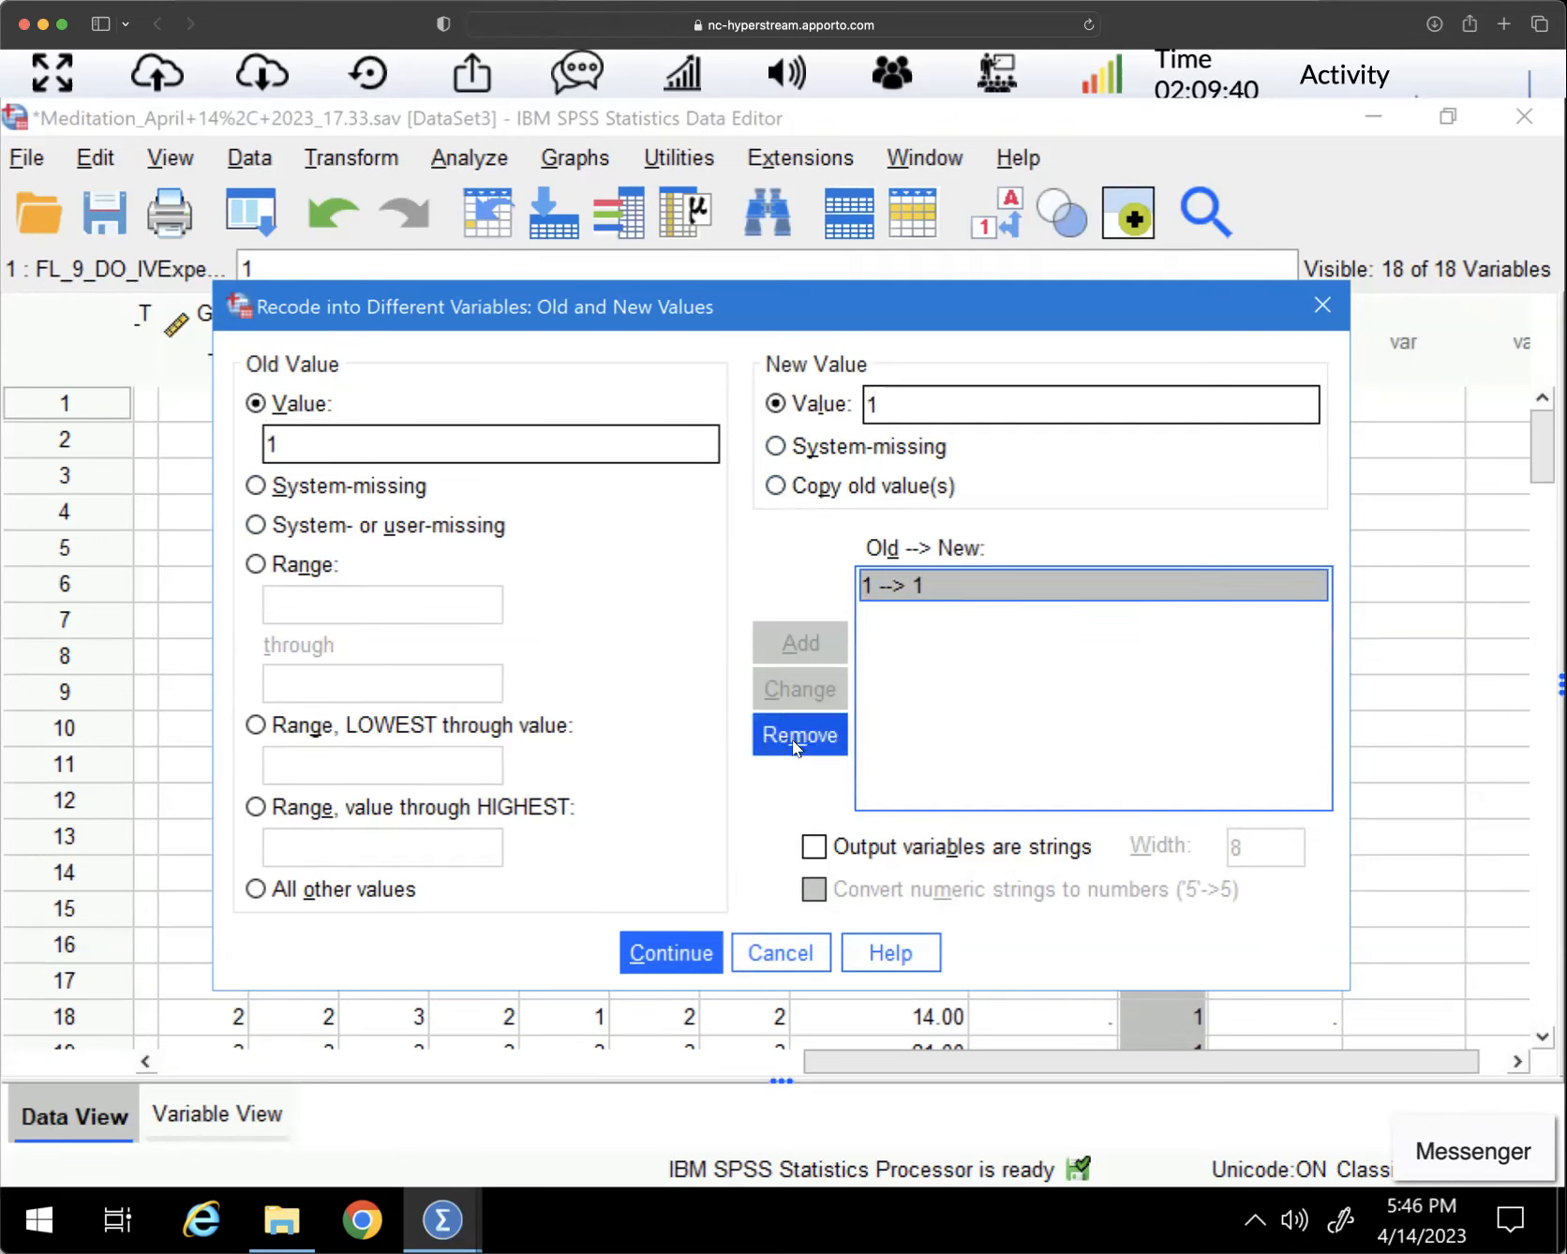
pyautogui.moveTo(884, 405); pyautogui.dragTo(851, 404)
pyautogui.write('2')
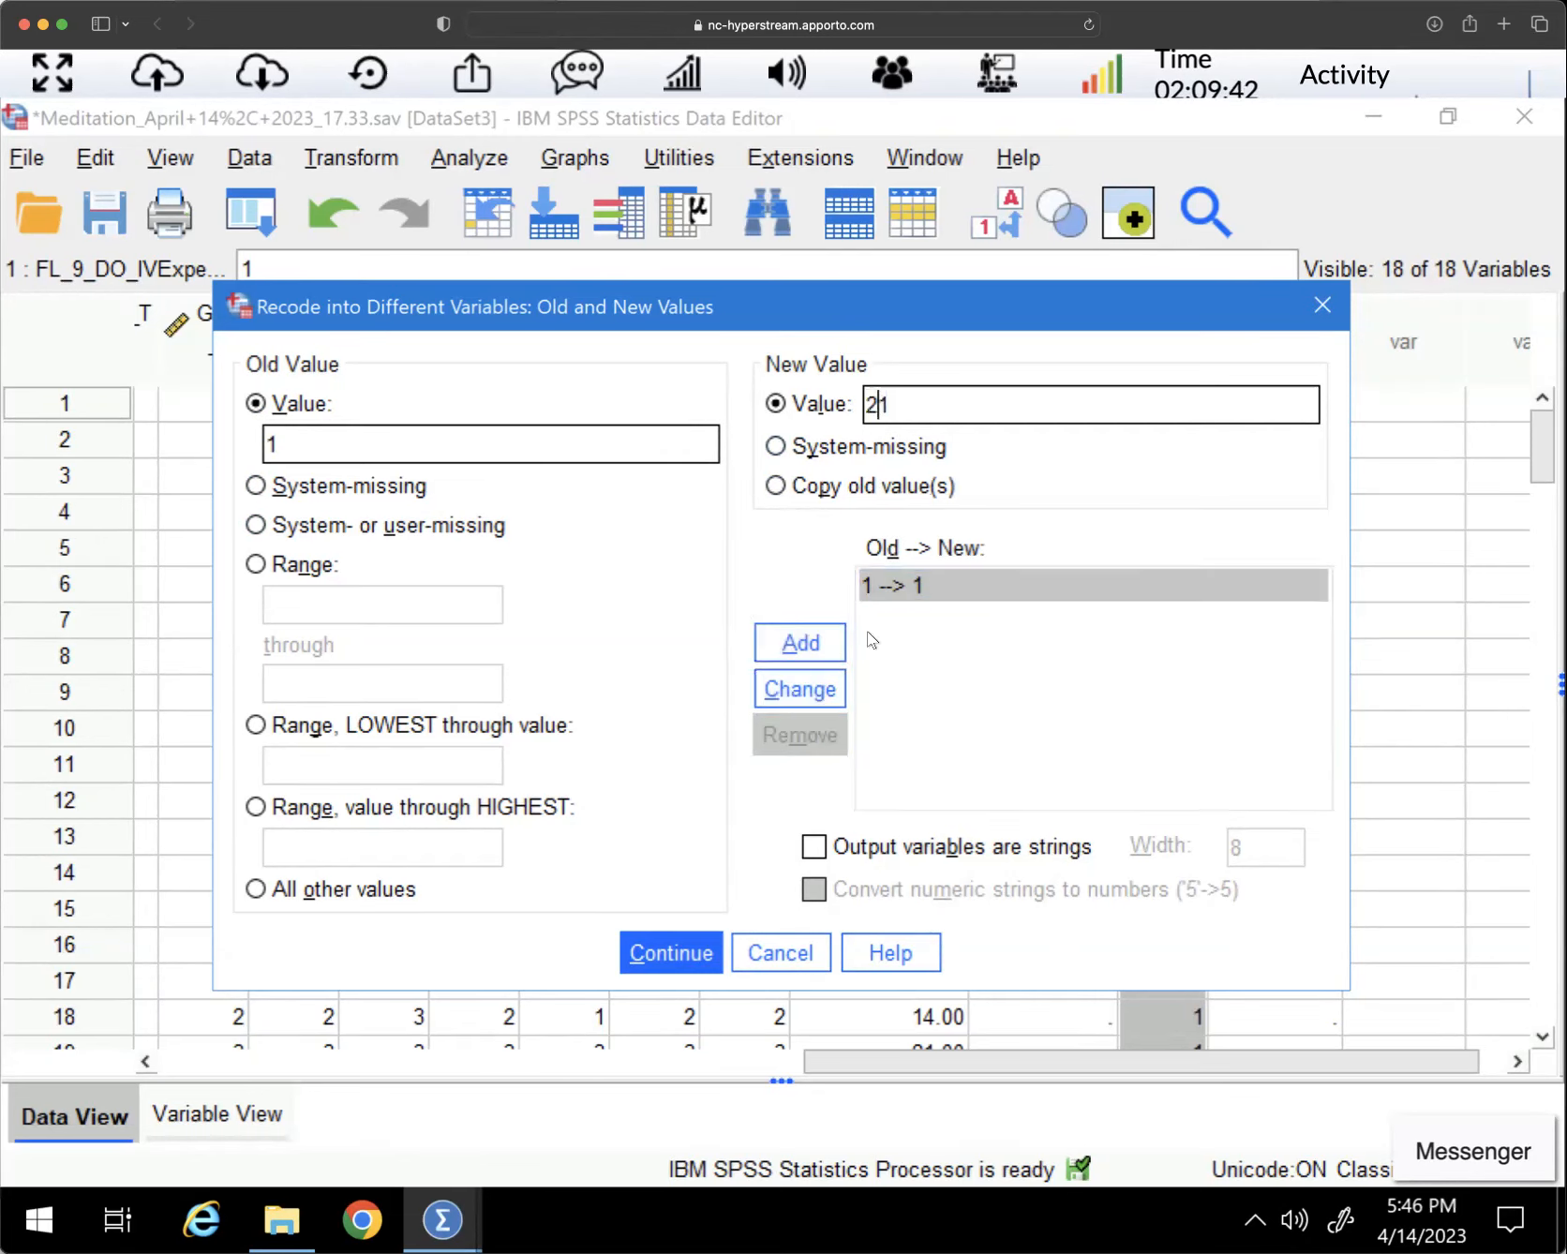
pyautogui.click(806, 692)
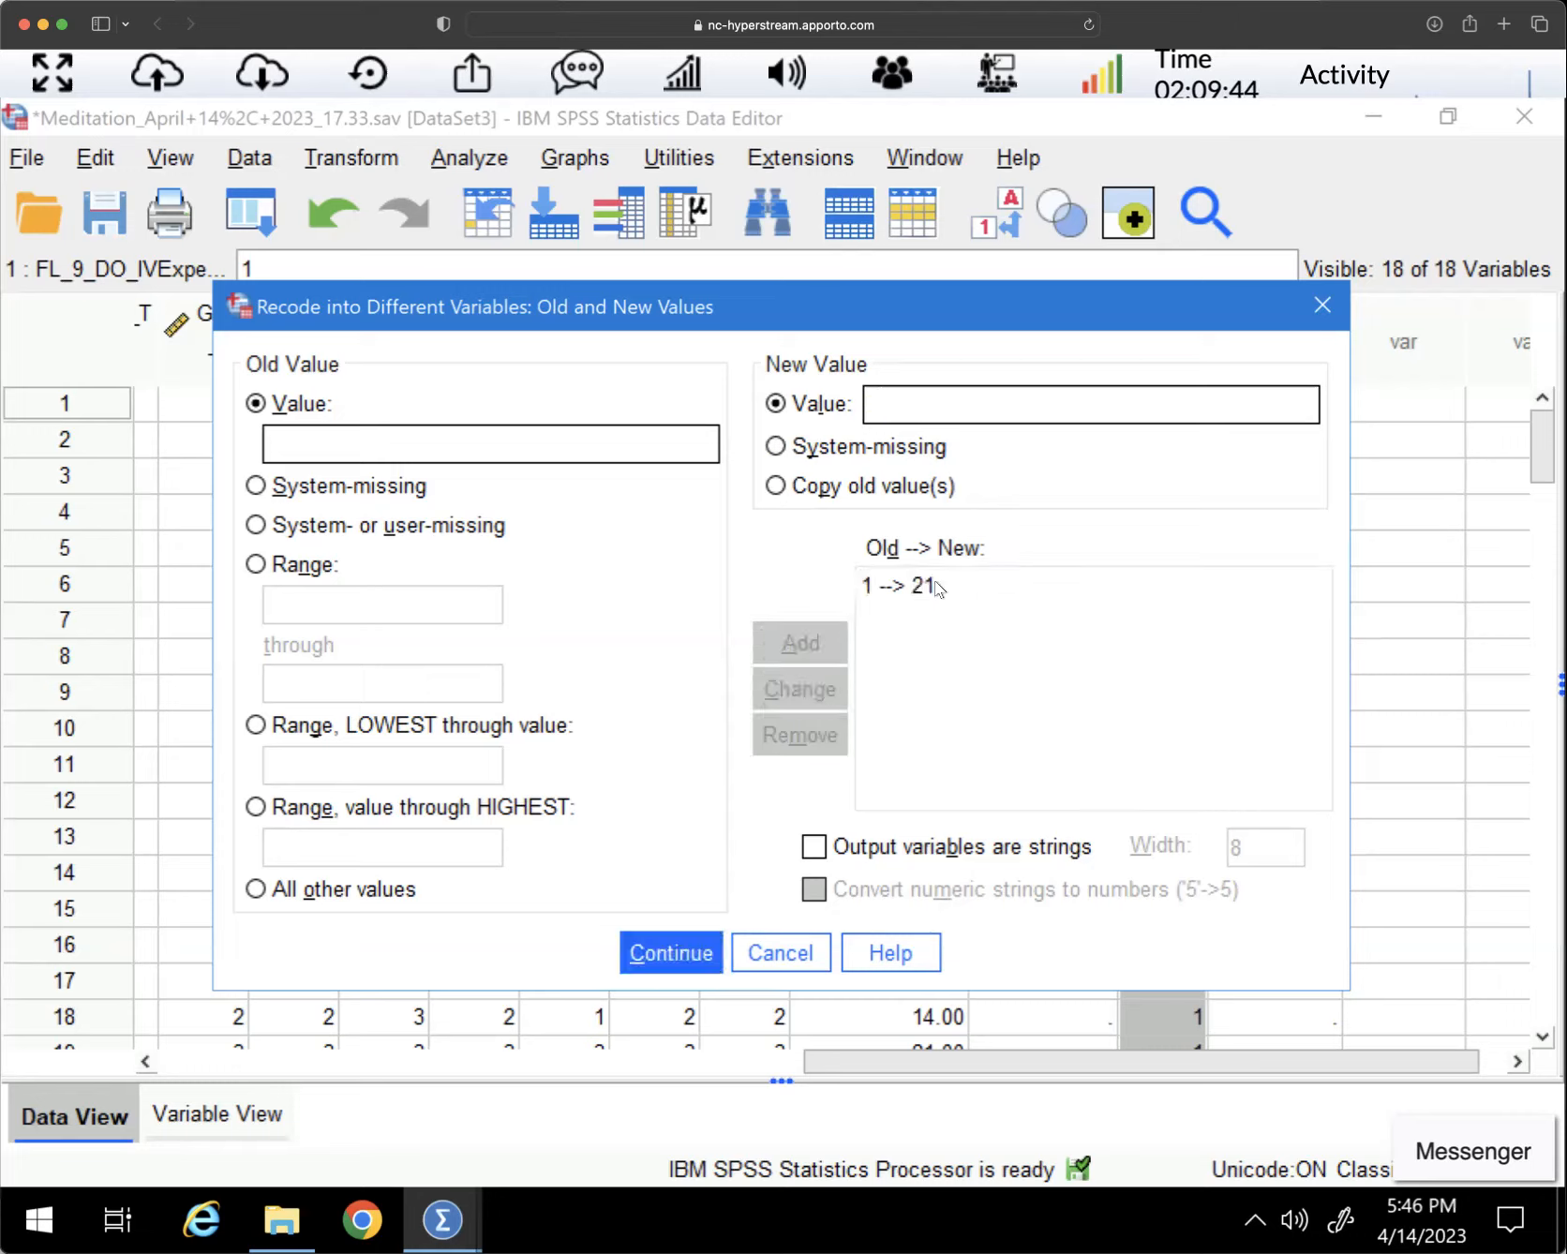
pyautogui.click(877, 412)
pyautogui.write('2')
pyautogui.click(898, 591)
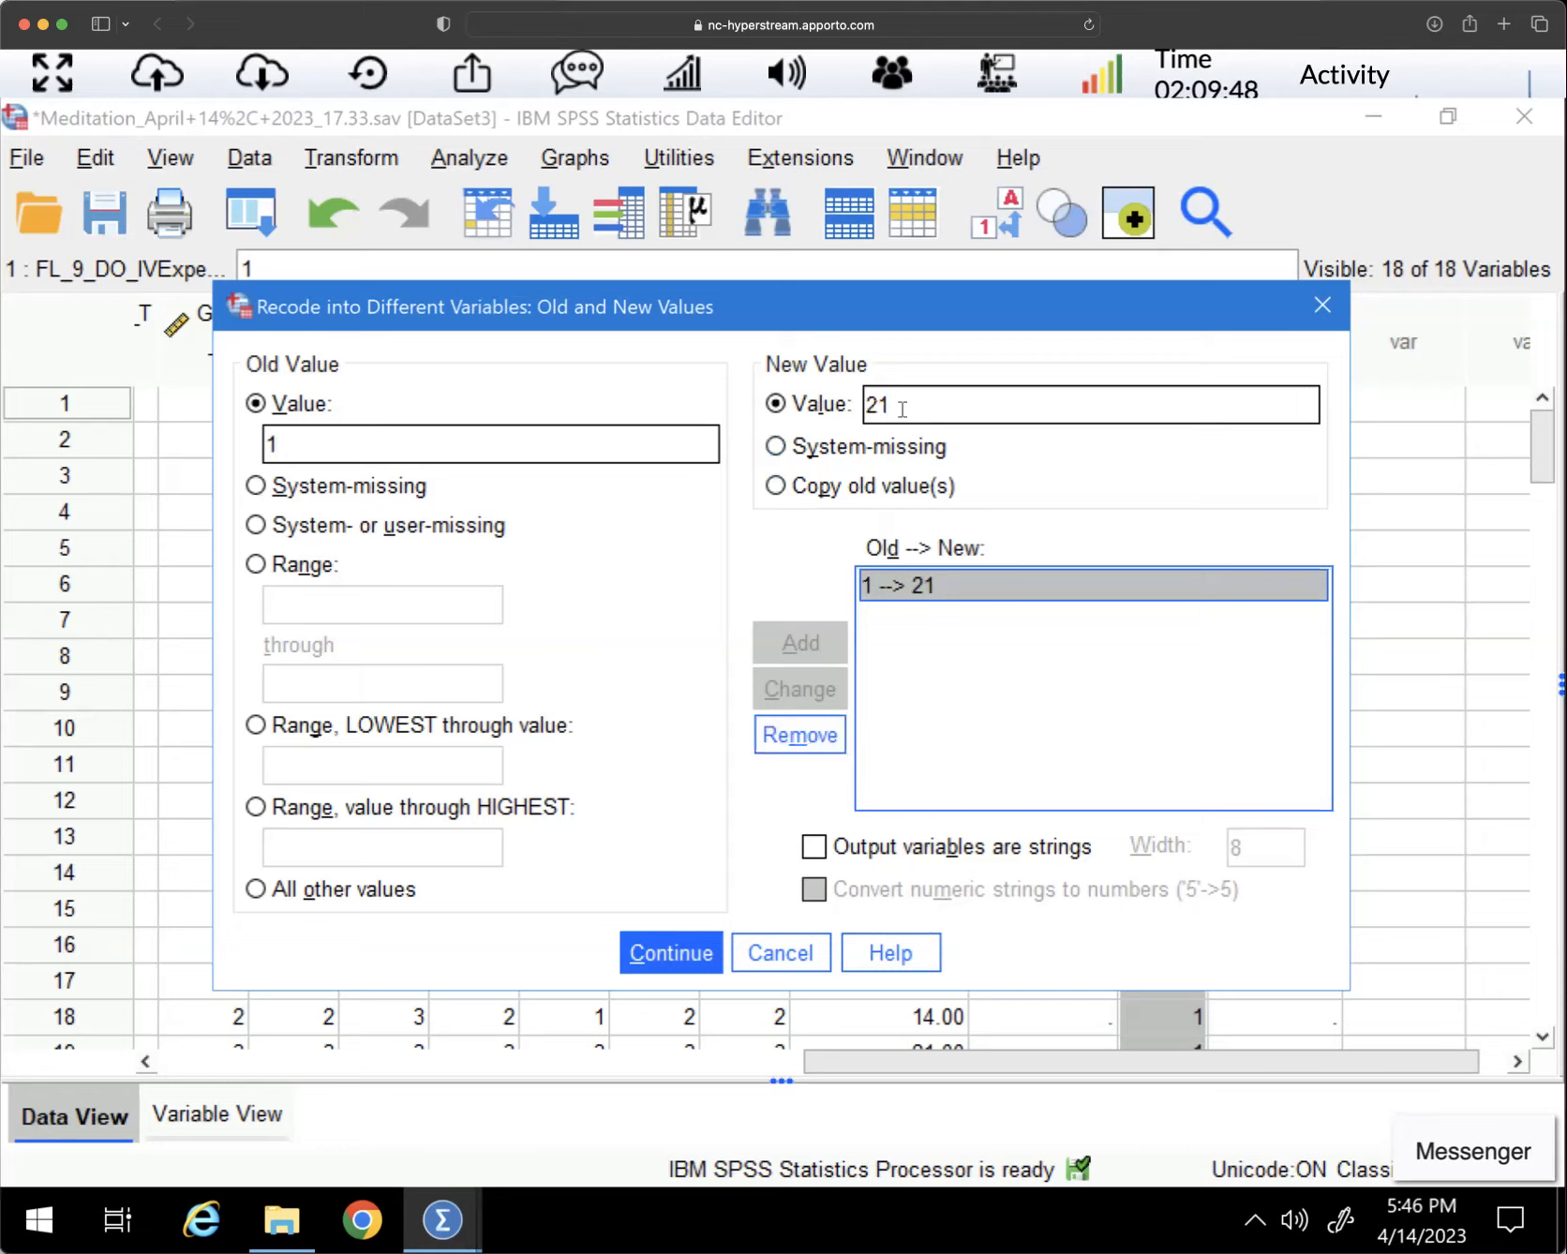
pyautogui.doubleClick(904, 410)
pyautogui.write('2')
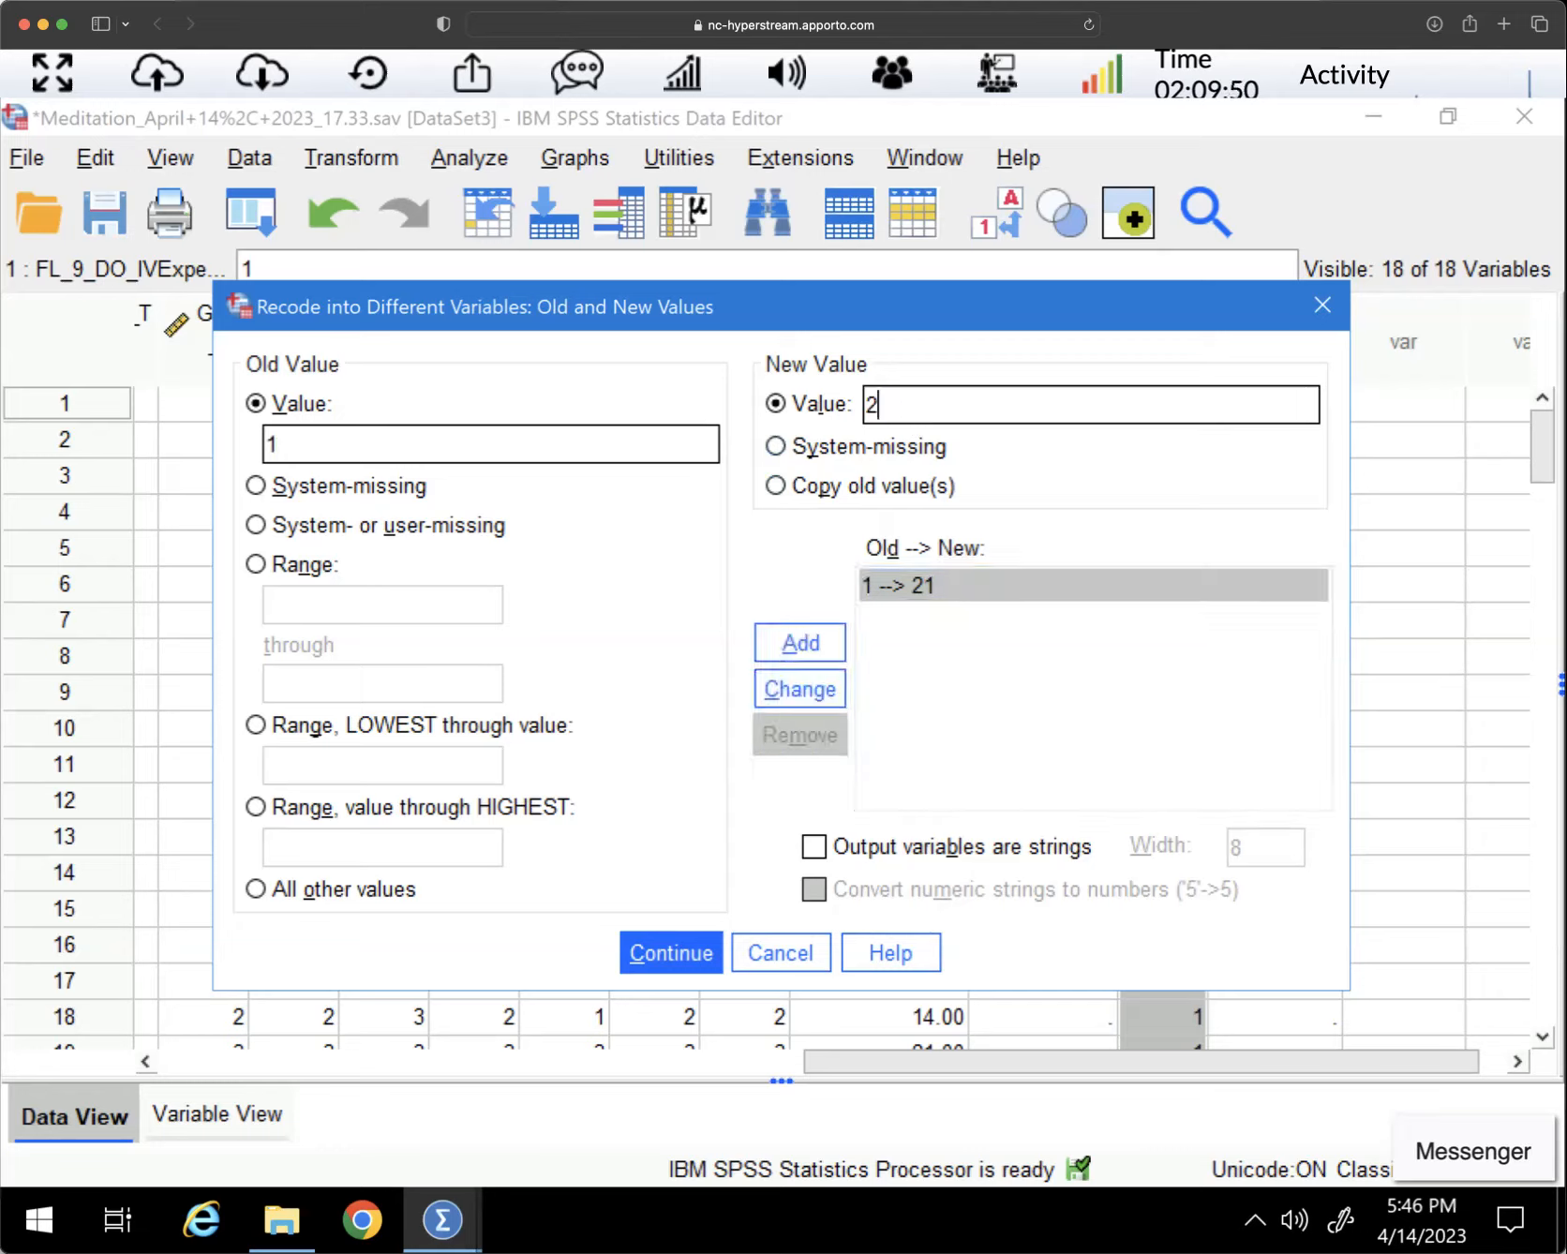
pyautogui.click(822, 676)
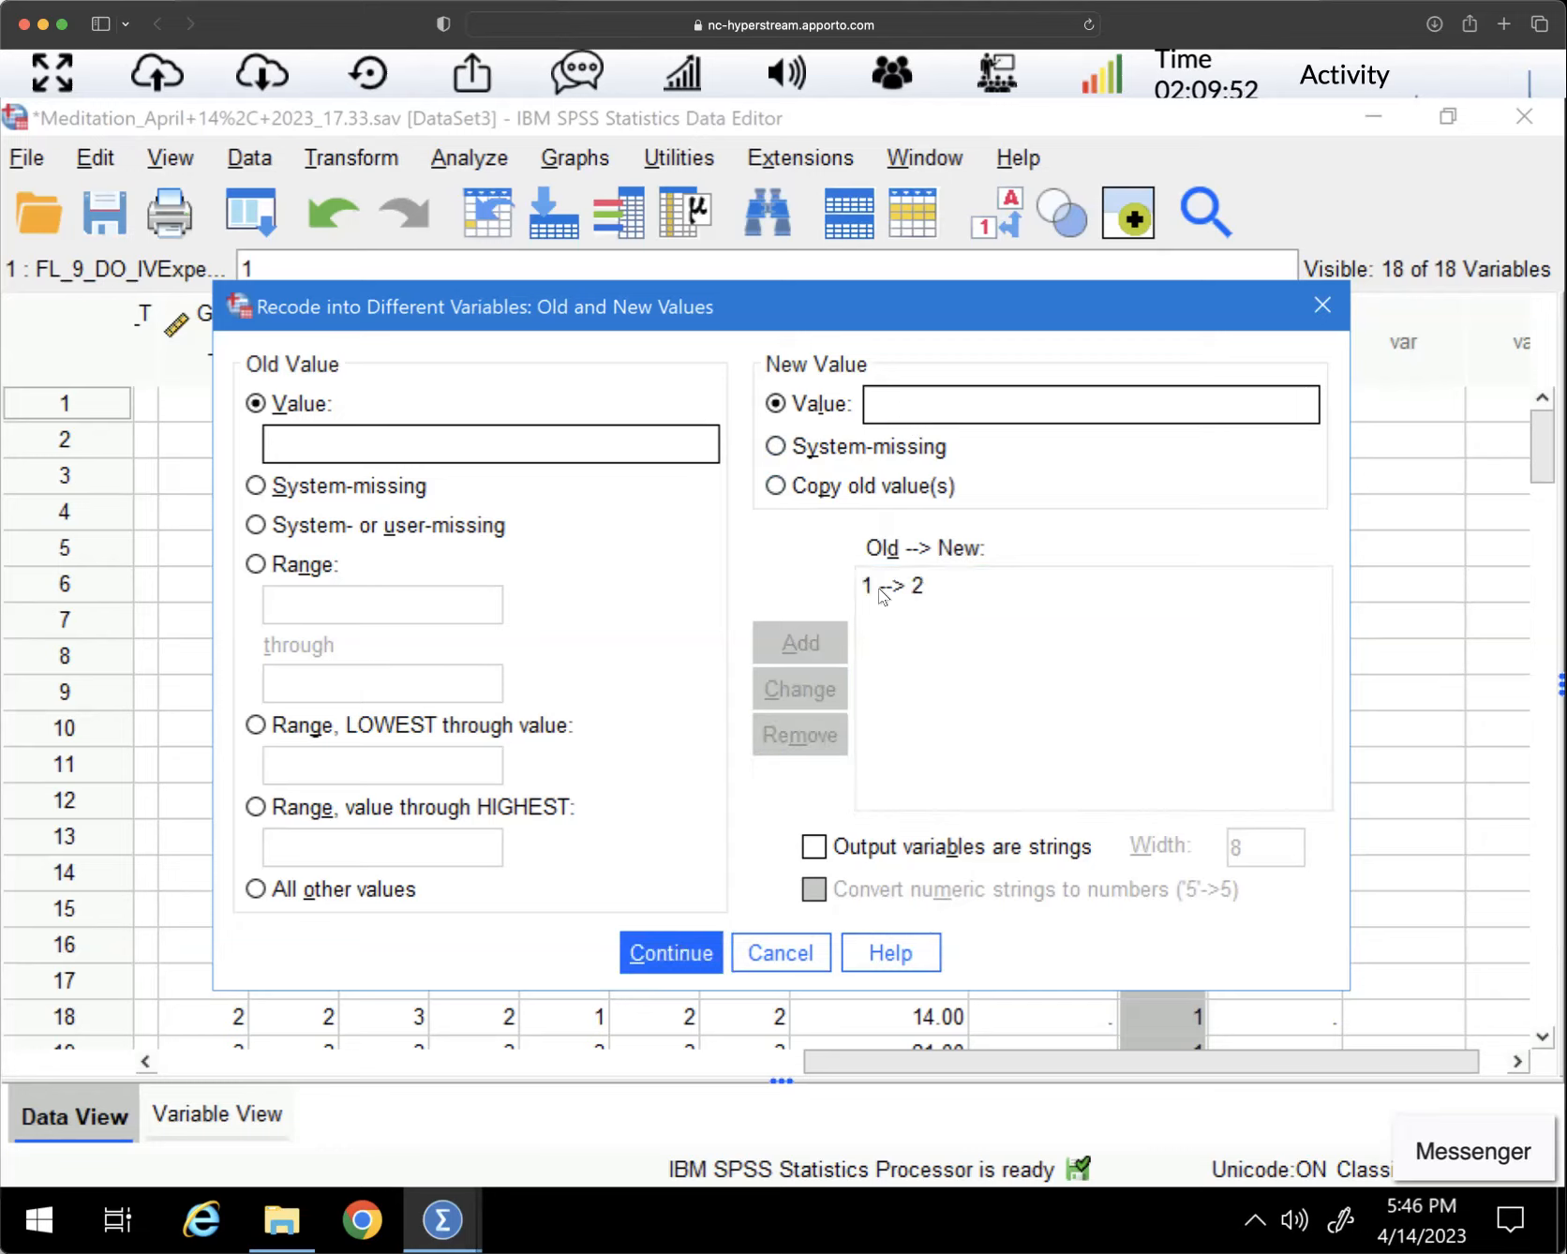
# Accept the recode rule, run the recode into IV, and return to the Data Editor
pyautogui.click(671, 954)
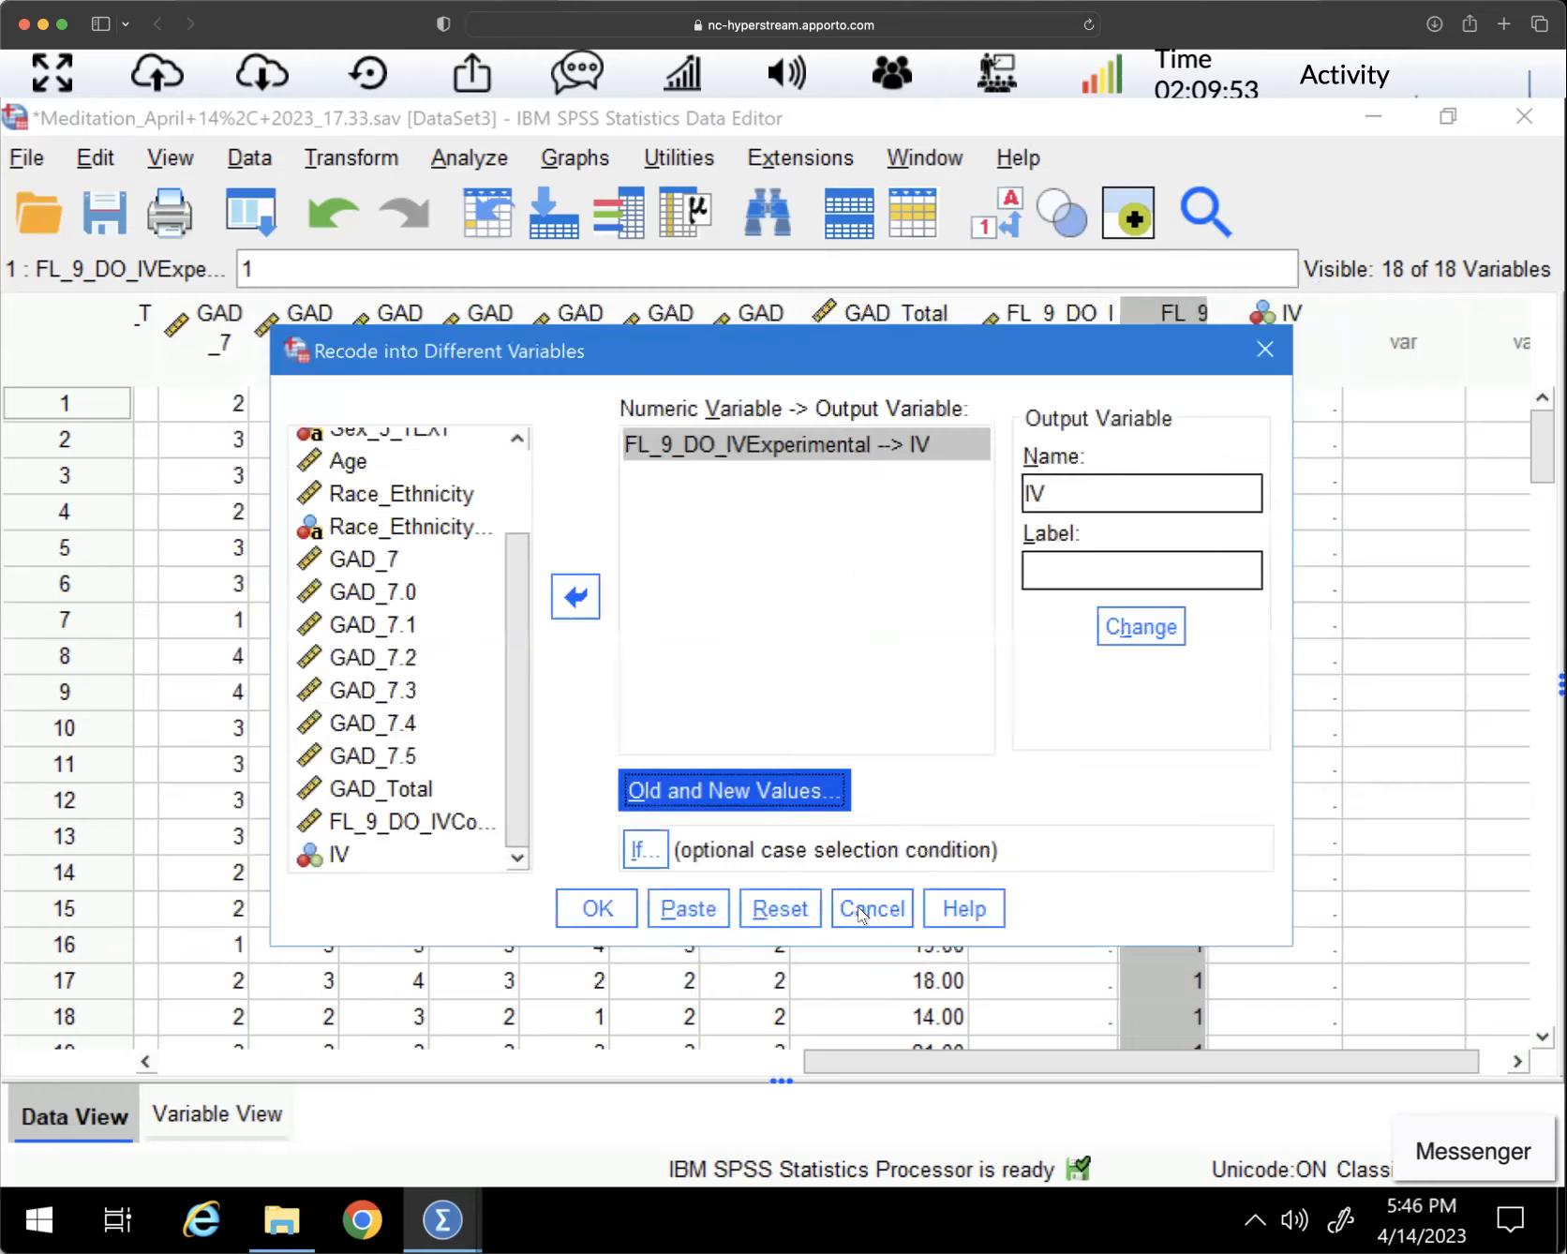
pyautogui.click(596, 907)
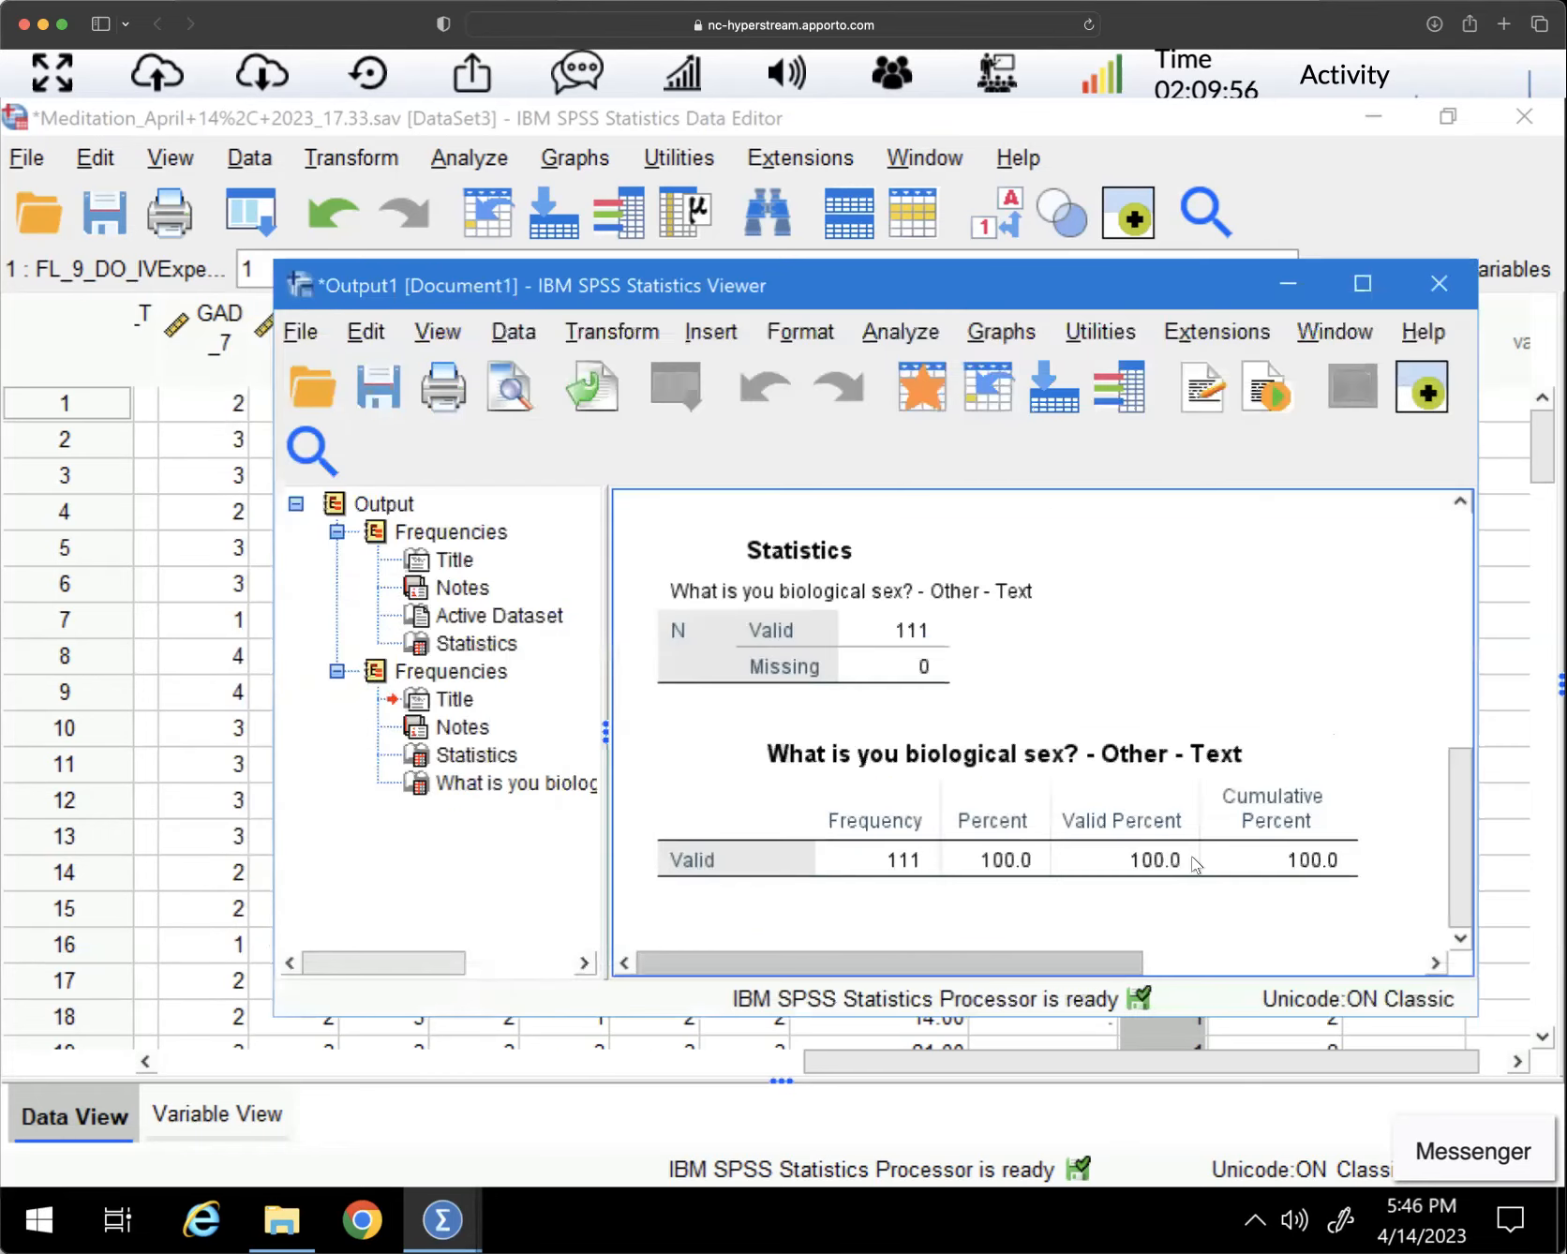
pyautogui.click(1275, 142)
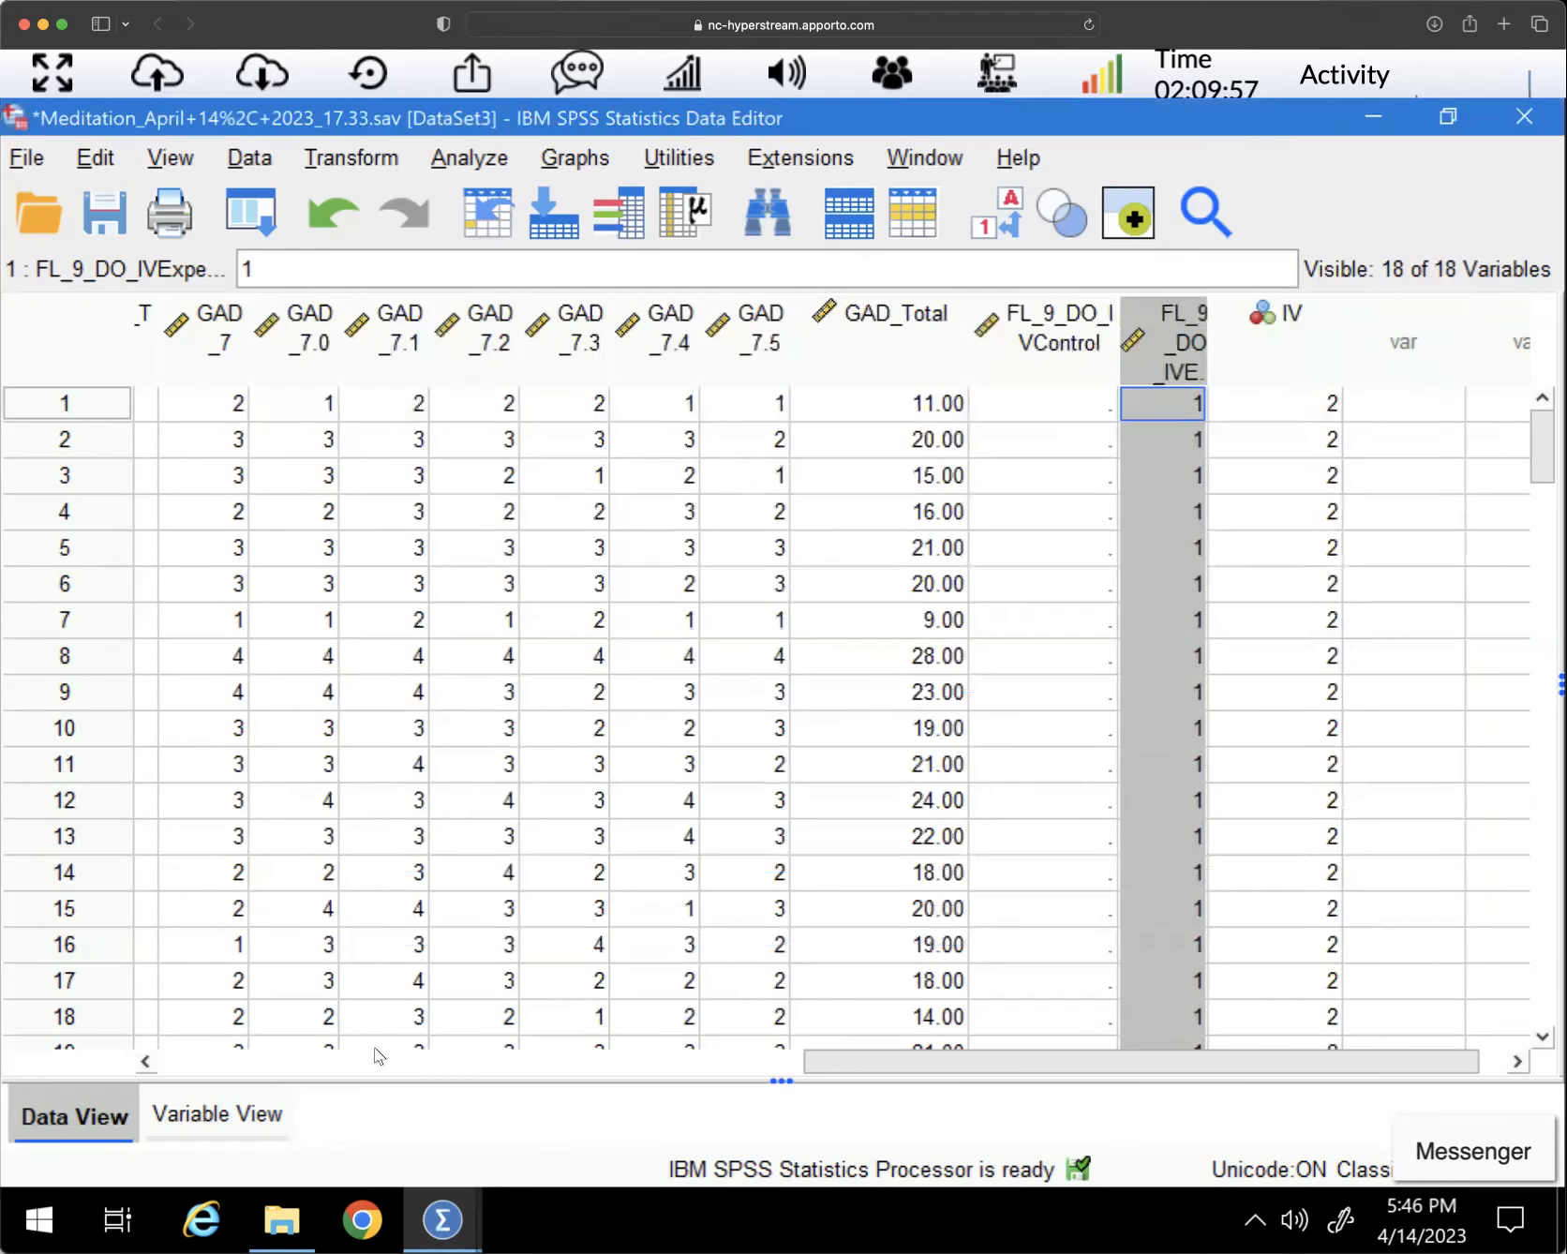
# Turn value labels back on and review the IV column for the Experimental and Control cases
pyautogui.click(996, 215)
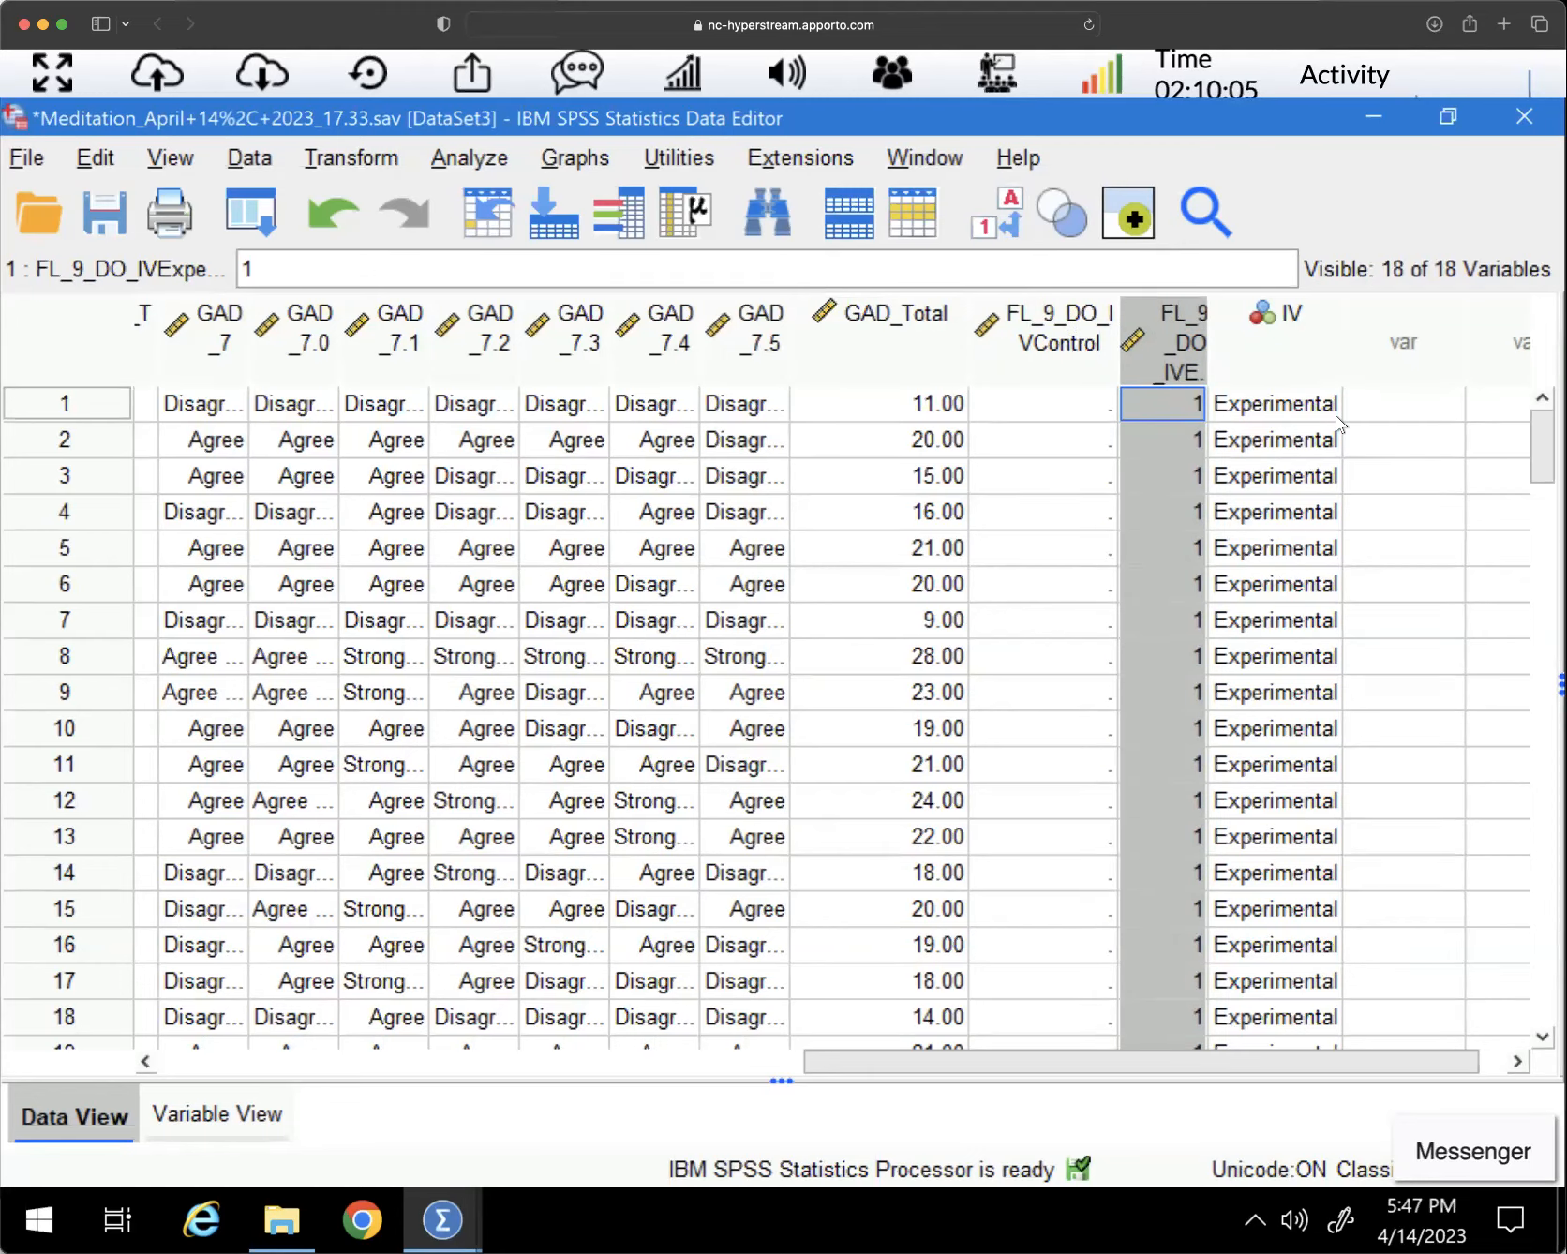
pyautogui.scroll(-17, 778, 717)
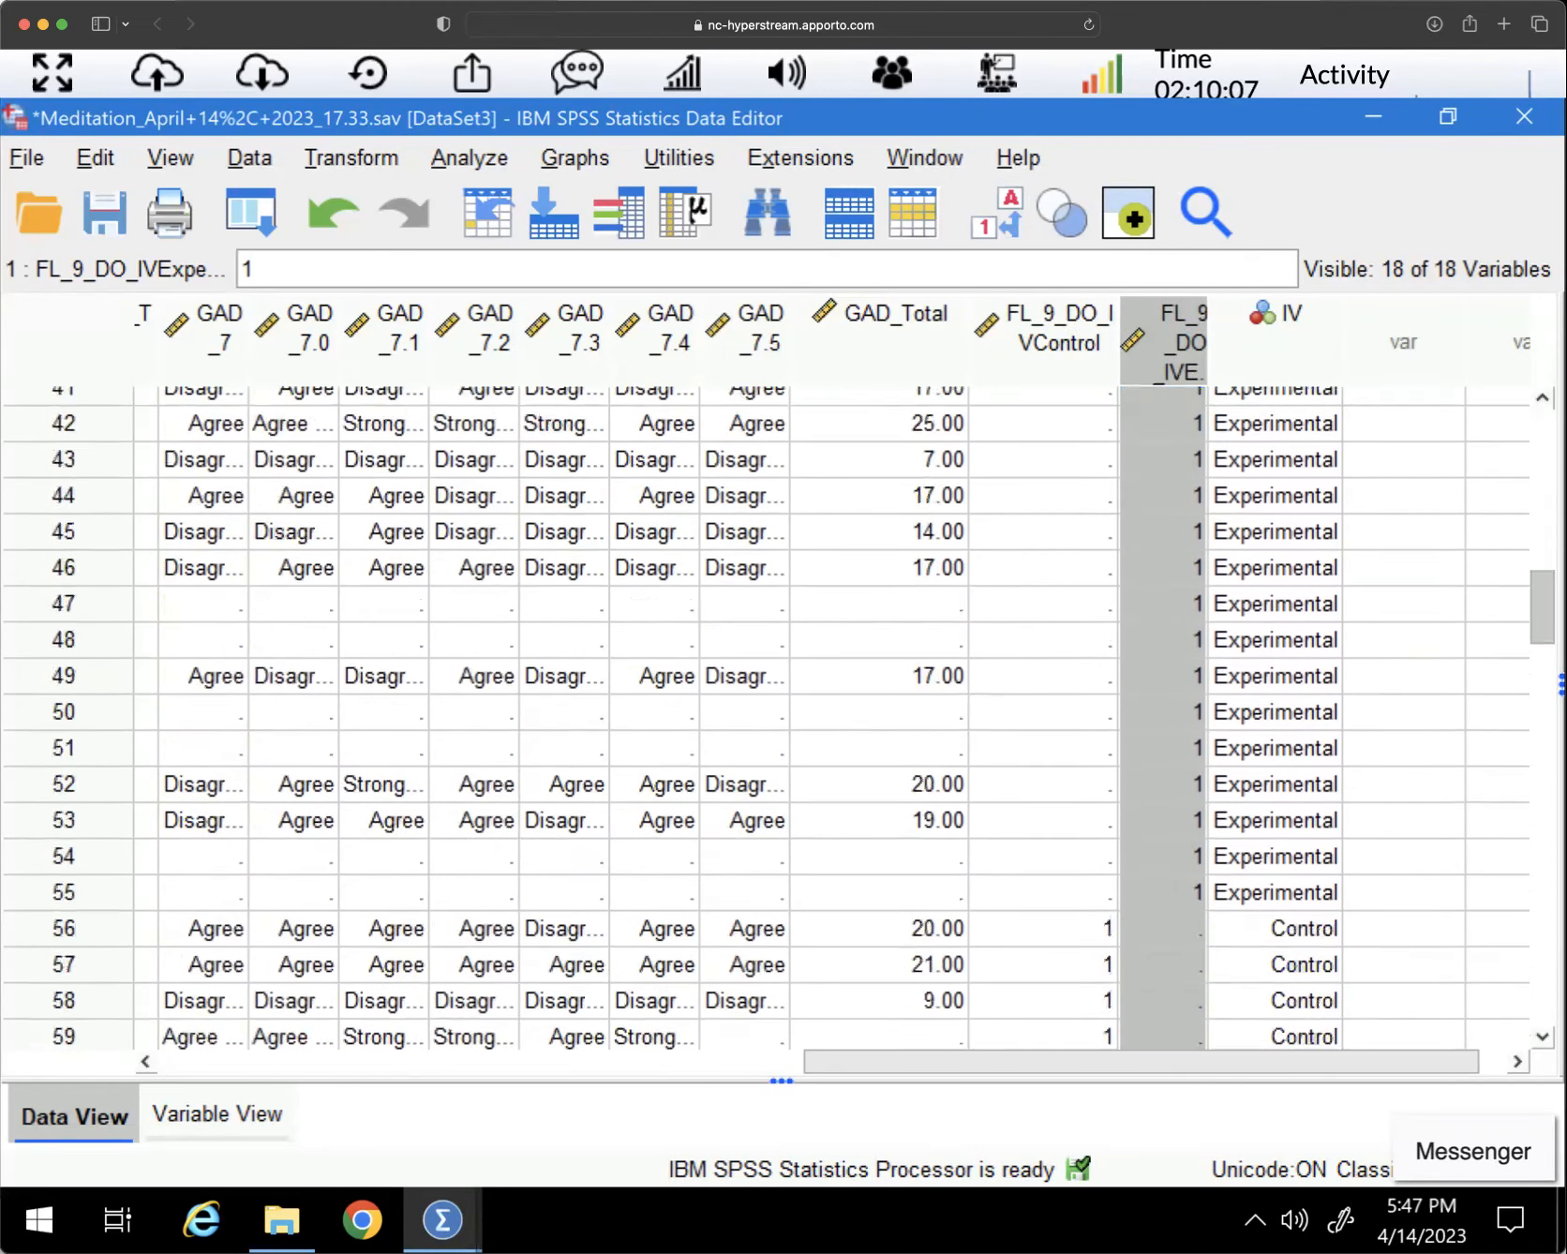
pyautogui.scroll(-1, 1059, 558)
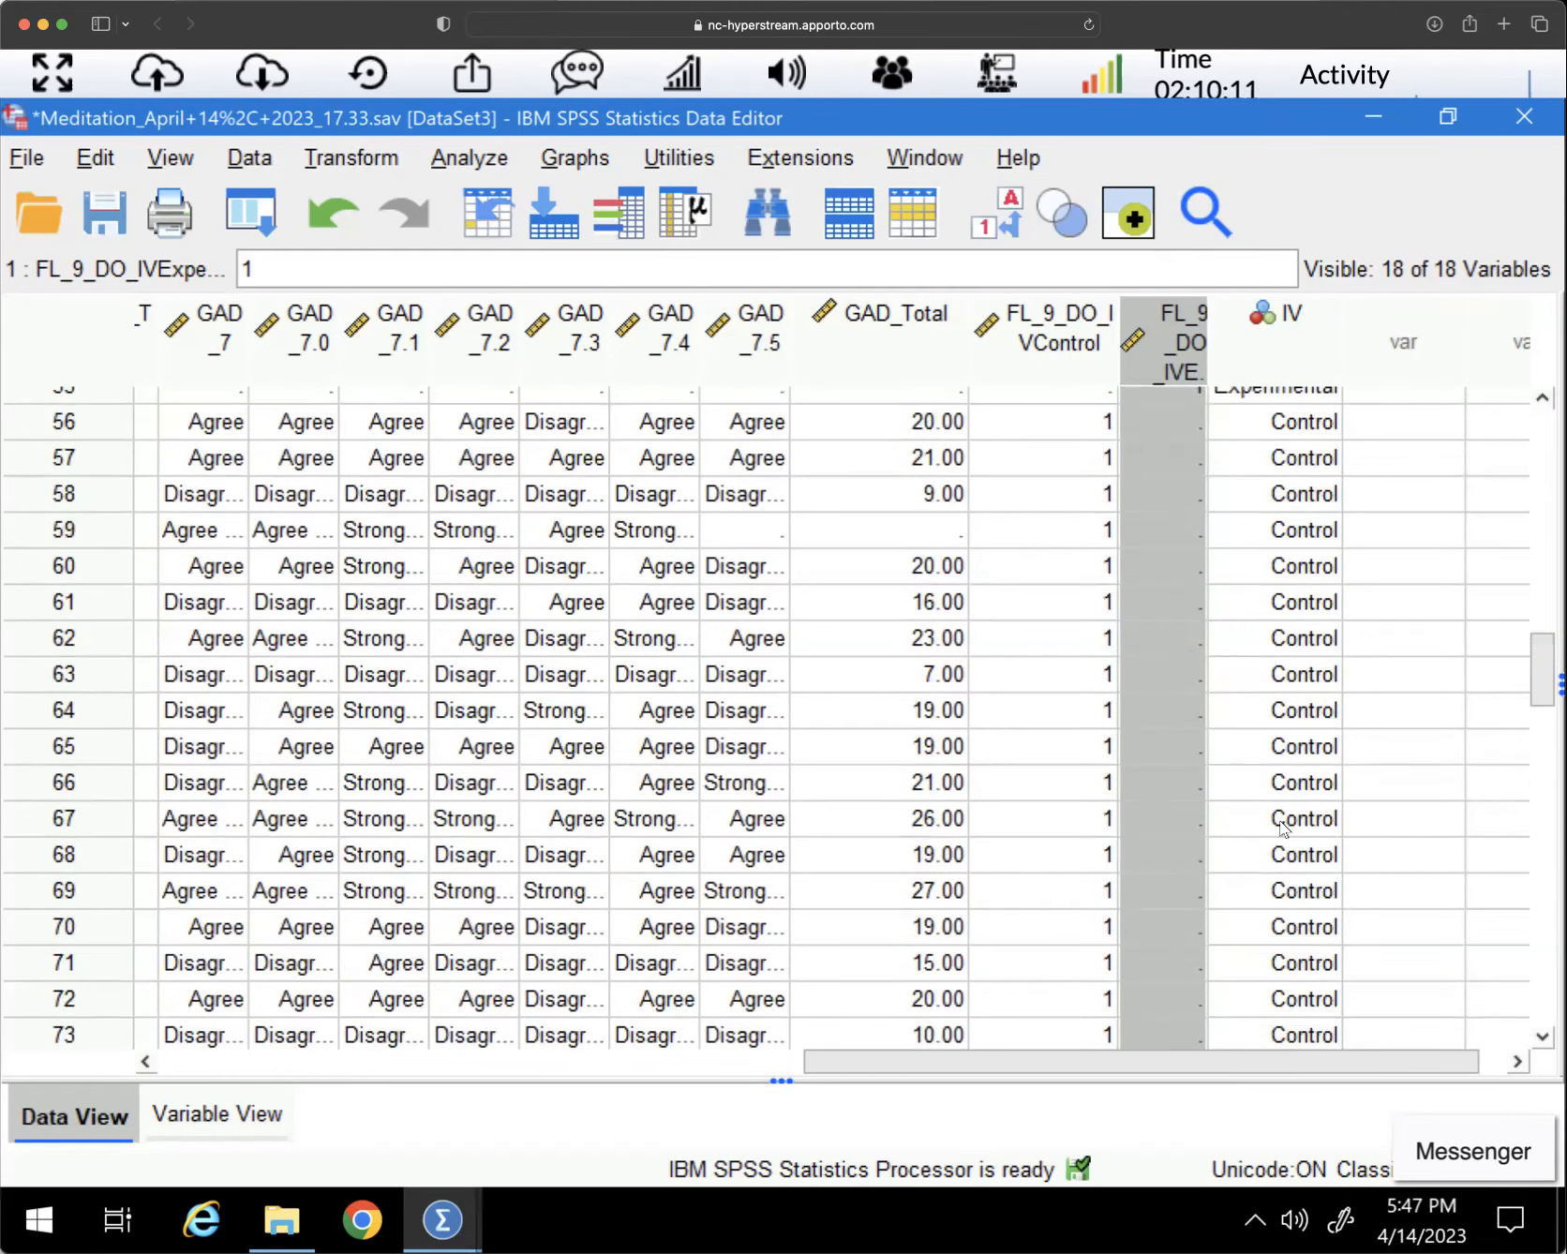
pyautogui.scroll(18, 778, 717)
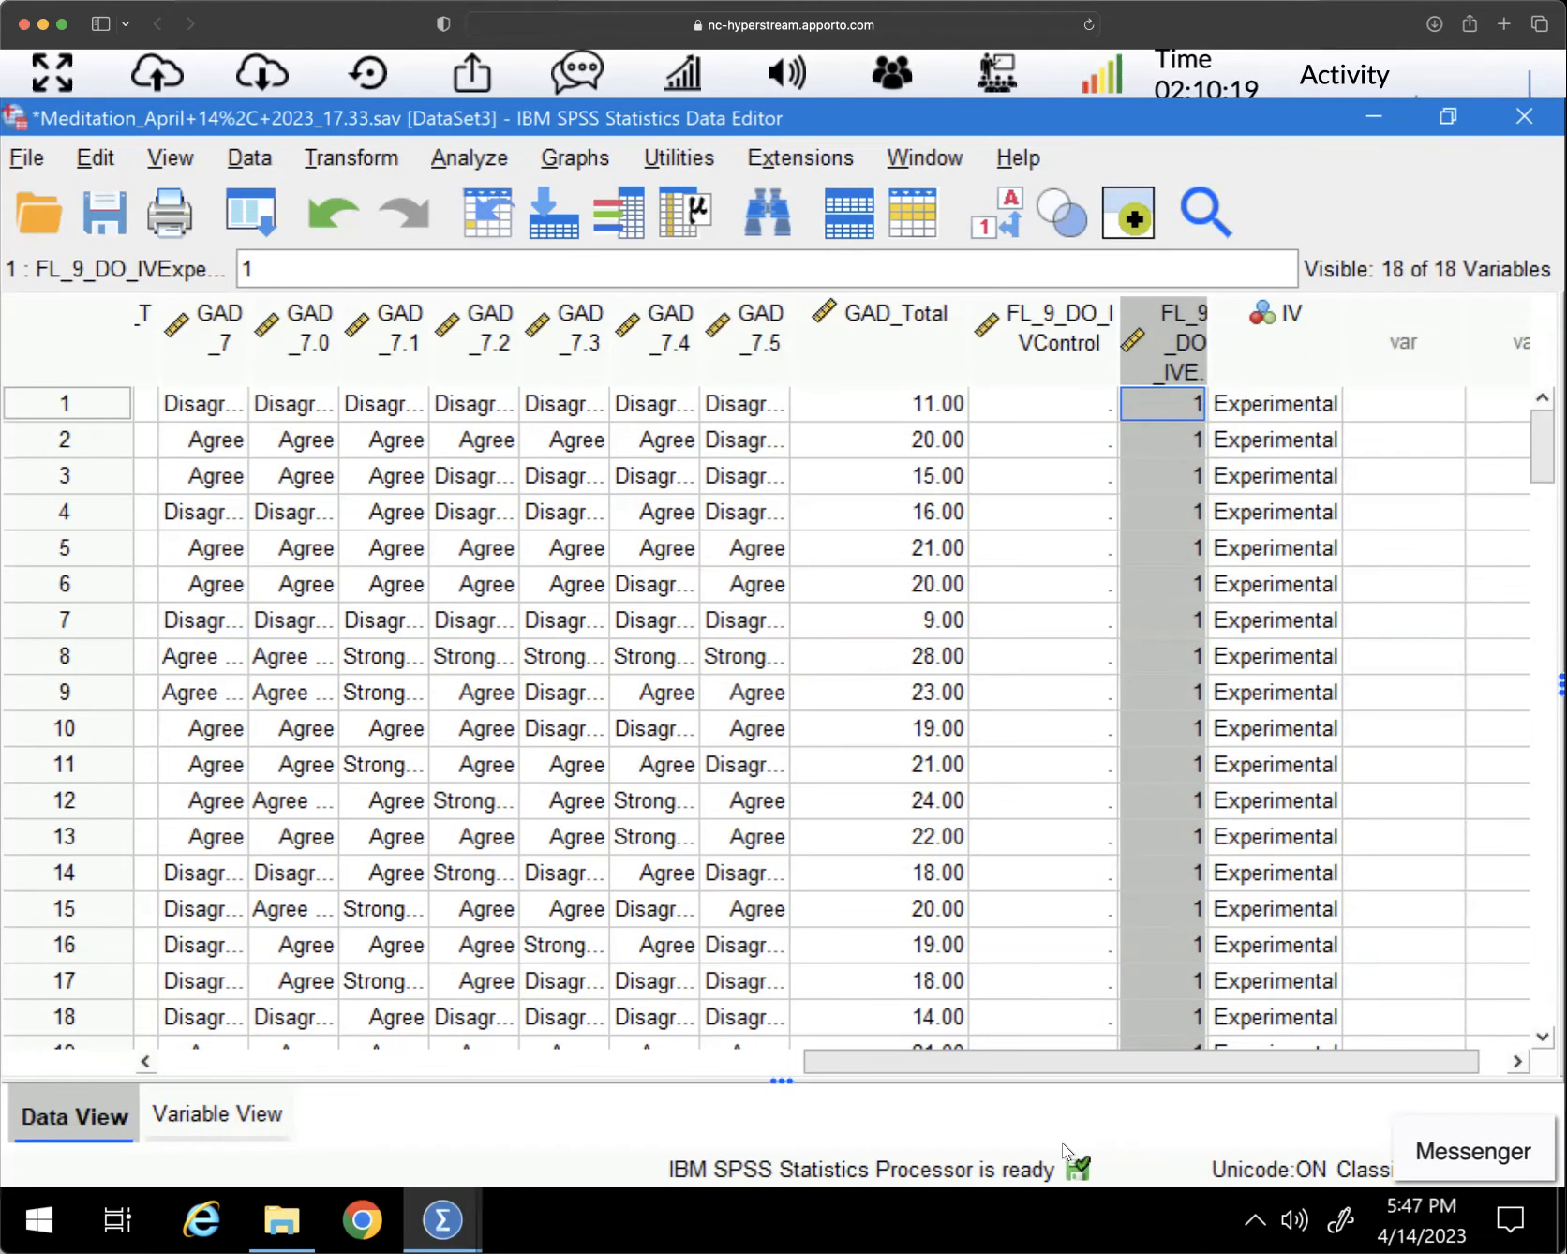
pyautogui.moveTo(970, 1062); pyautogui.dragTo(1056, 1061)
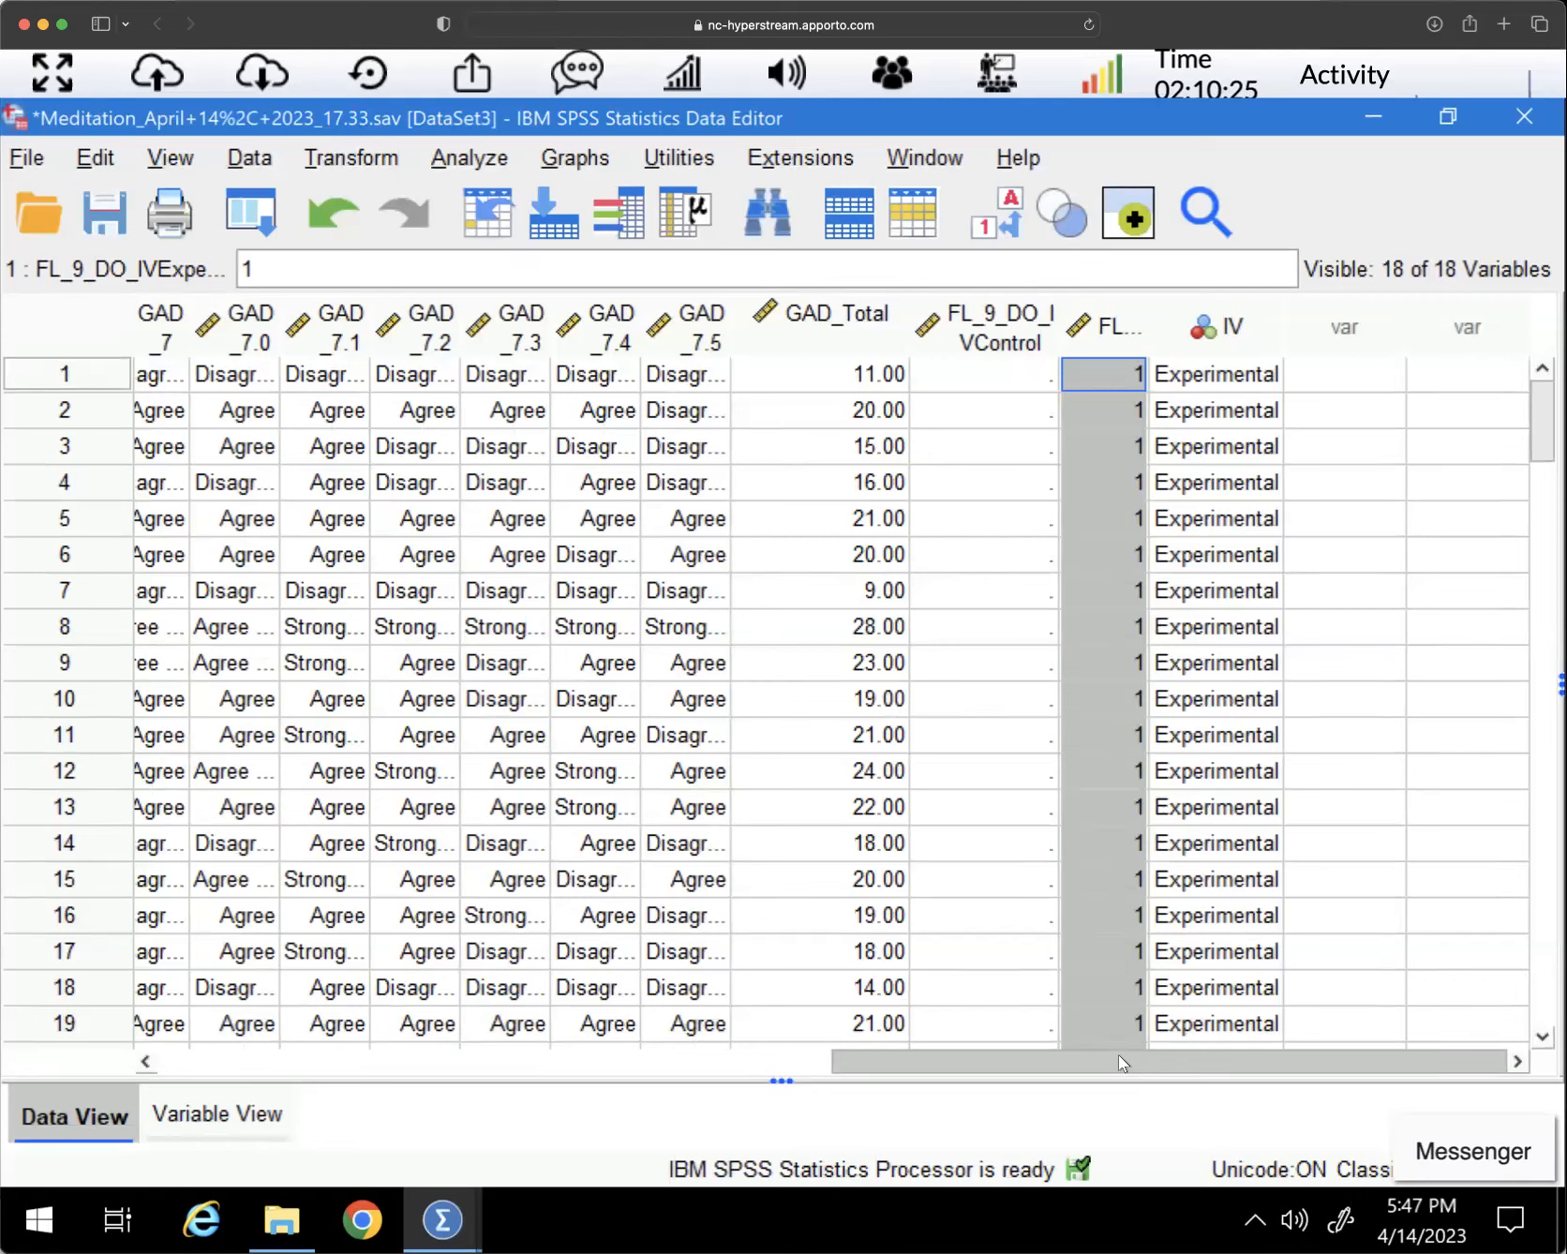
# Add a new variable named AnxietyLevels in the first empty row of the variable definitions
pyautogui.click(806, 320)
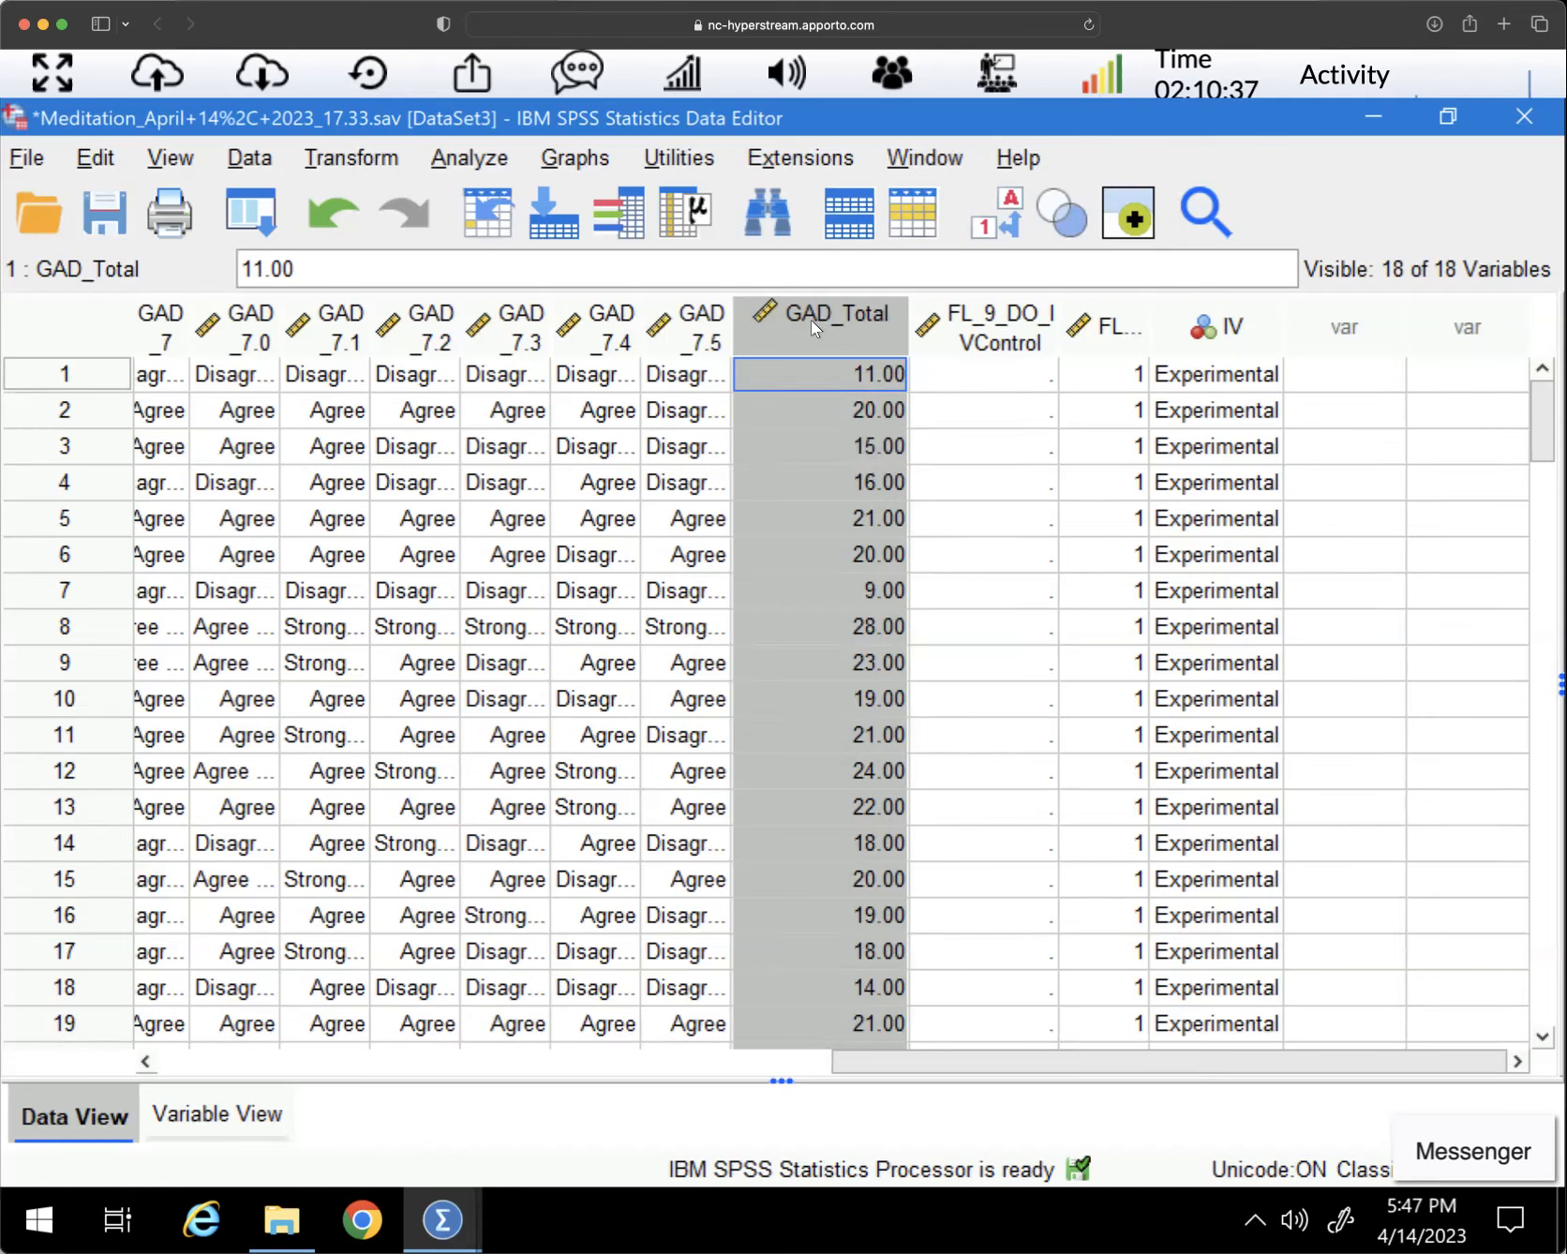
pyautogui.click(249, 1114)
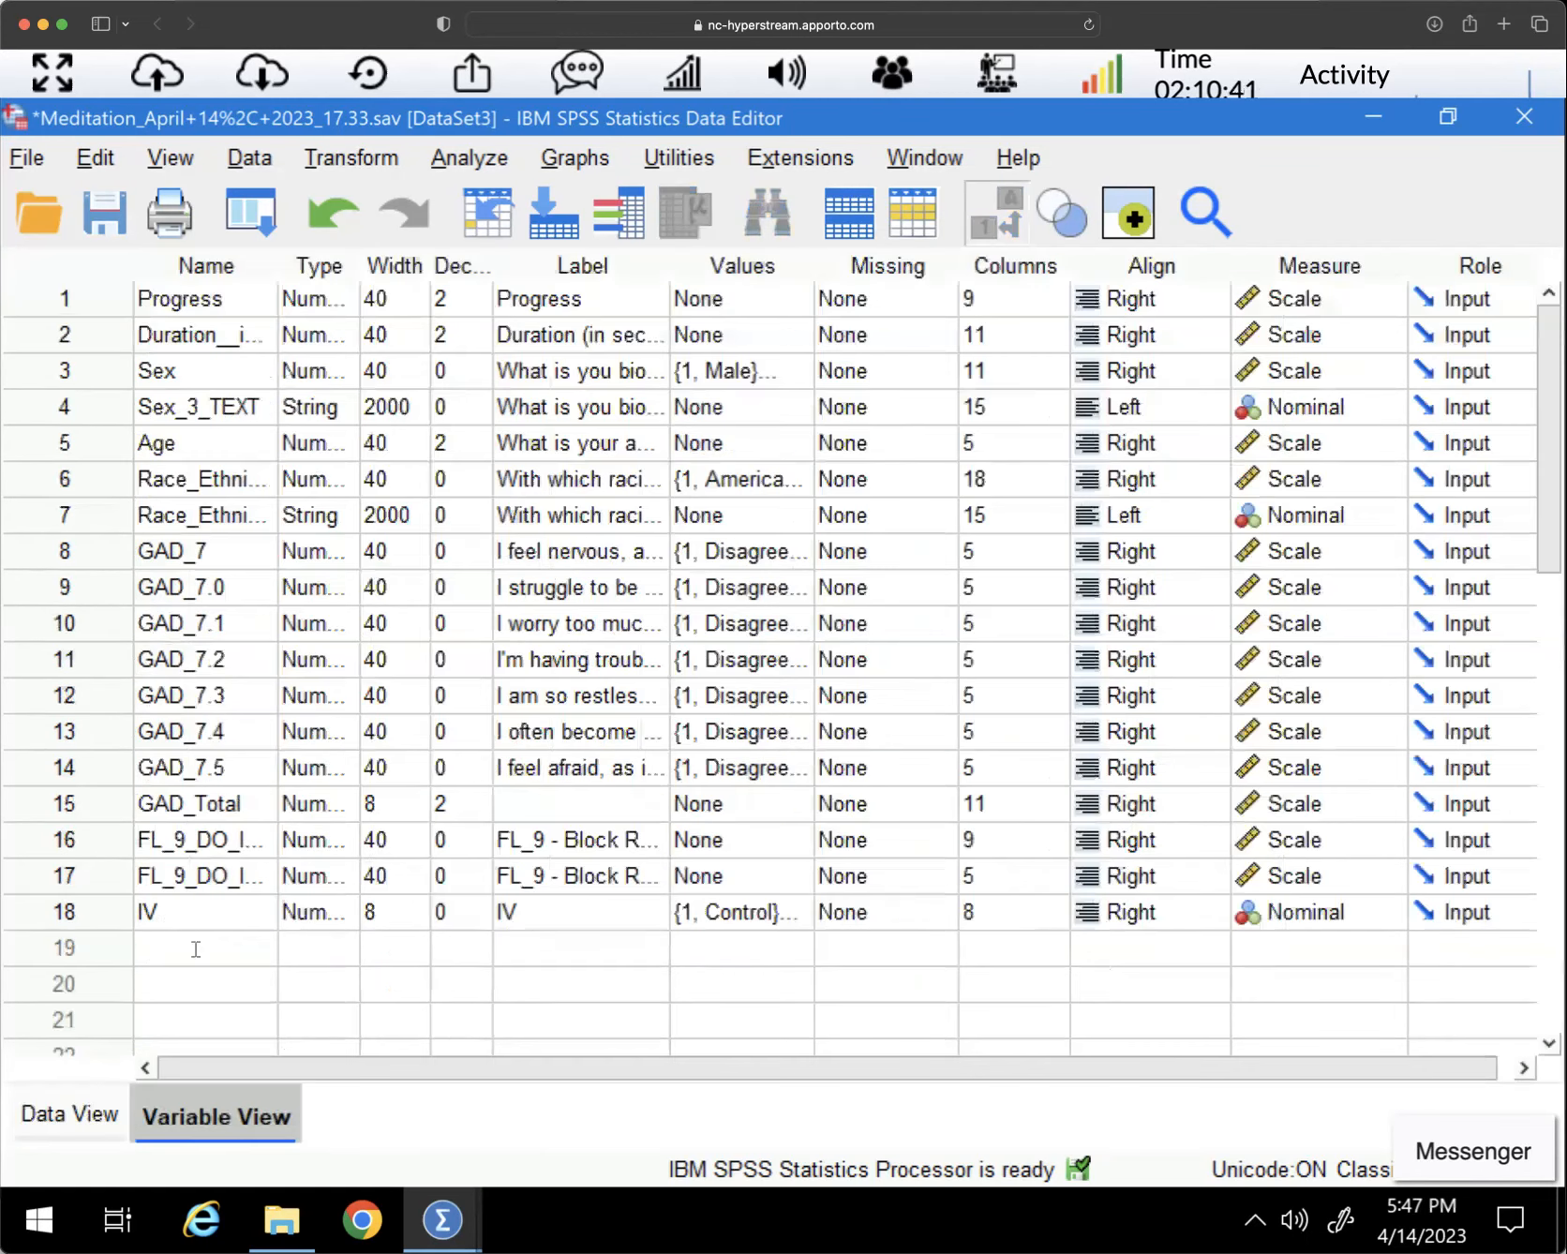
pyautogui.click(196, 950)
pyautogui.write('Anxiety_L')
pyautogui.press('BackSpace')
pyautogui.press('BackSpace')
pyautogui.press('BackSpace')
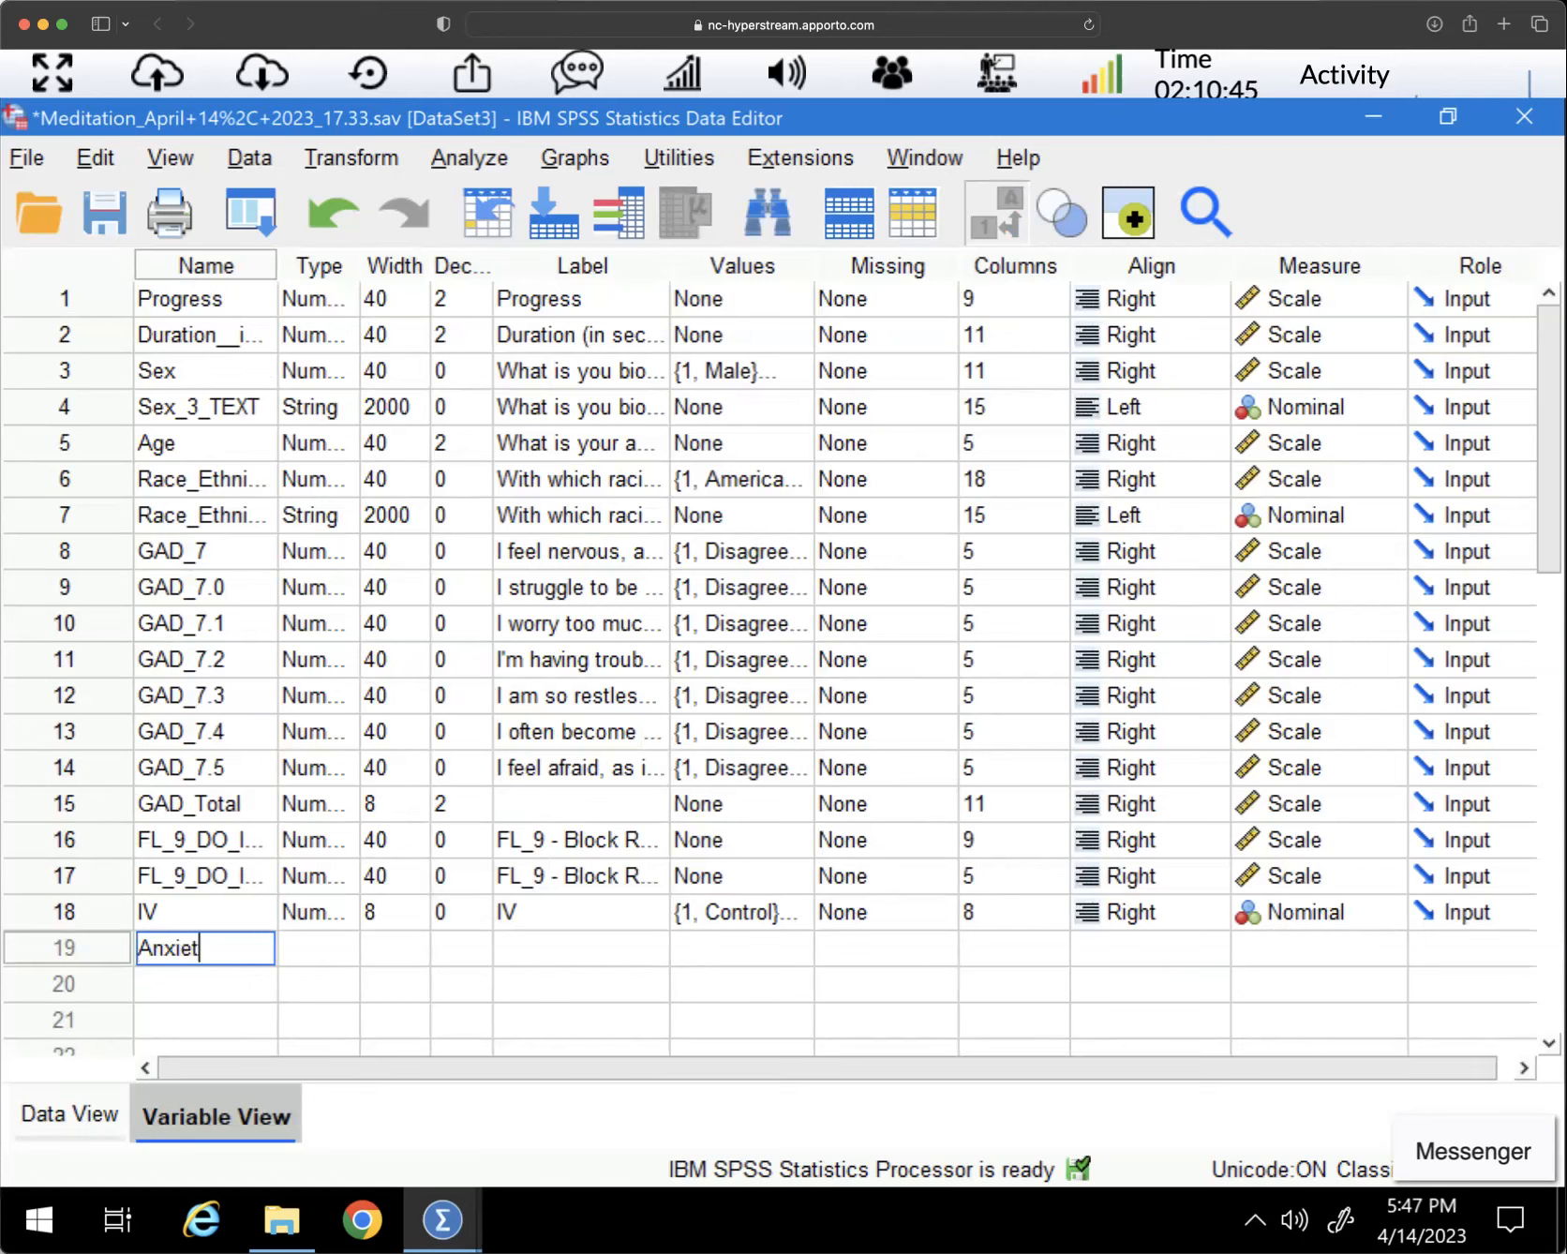
pyautogui.write('yLevels')
pyautogui.click(567, 950)
# Add a value label to AnxietyLevels that defines value 1 as Low stress
pyautogui.click(797, 951)
pyautogui.click(799, 948)
pyautogui.write('1')
pyautogui.click(537, 567)
pyautogui.write('Low stress')
pyautogui.press('Return')
# Add a value label to AnxietyLevels that defines value 2 as Moderate Stress
pyautogui.write('2')
pyautogui.click(554, 572)
pyautogui.write('Modeerate')
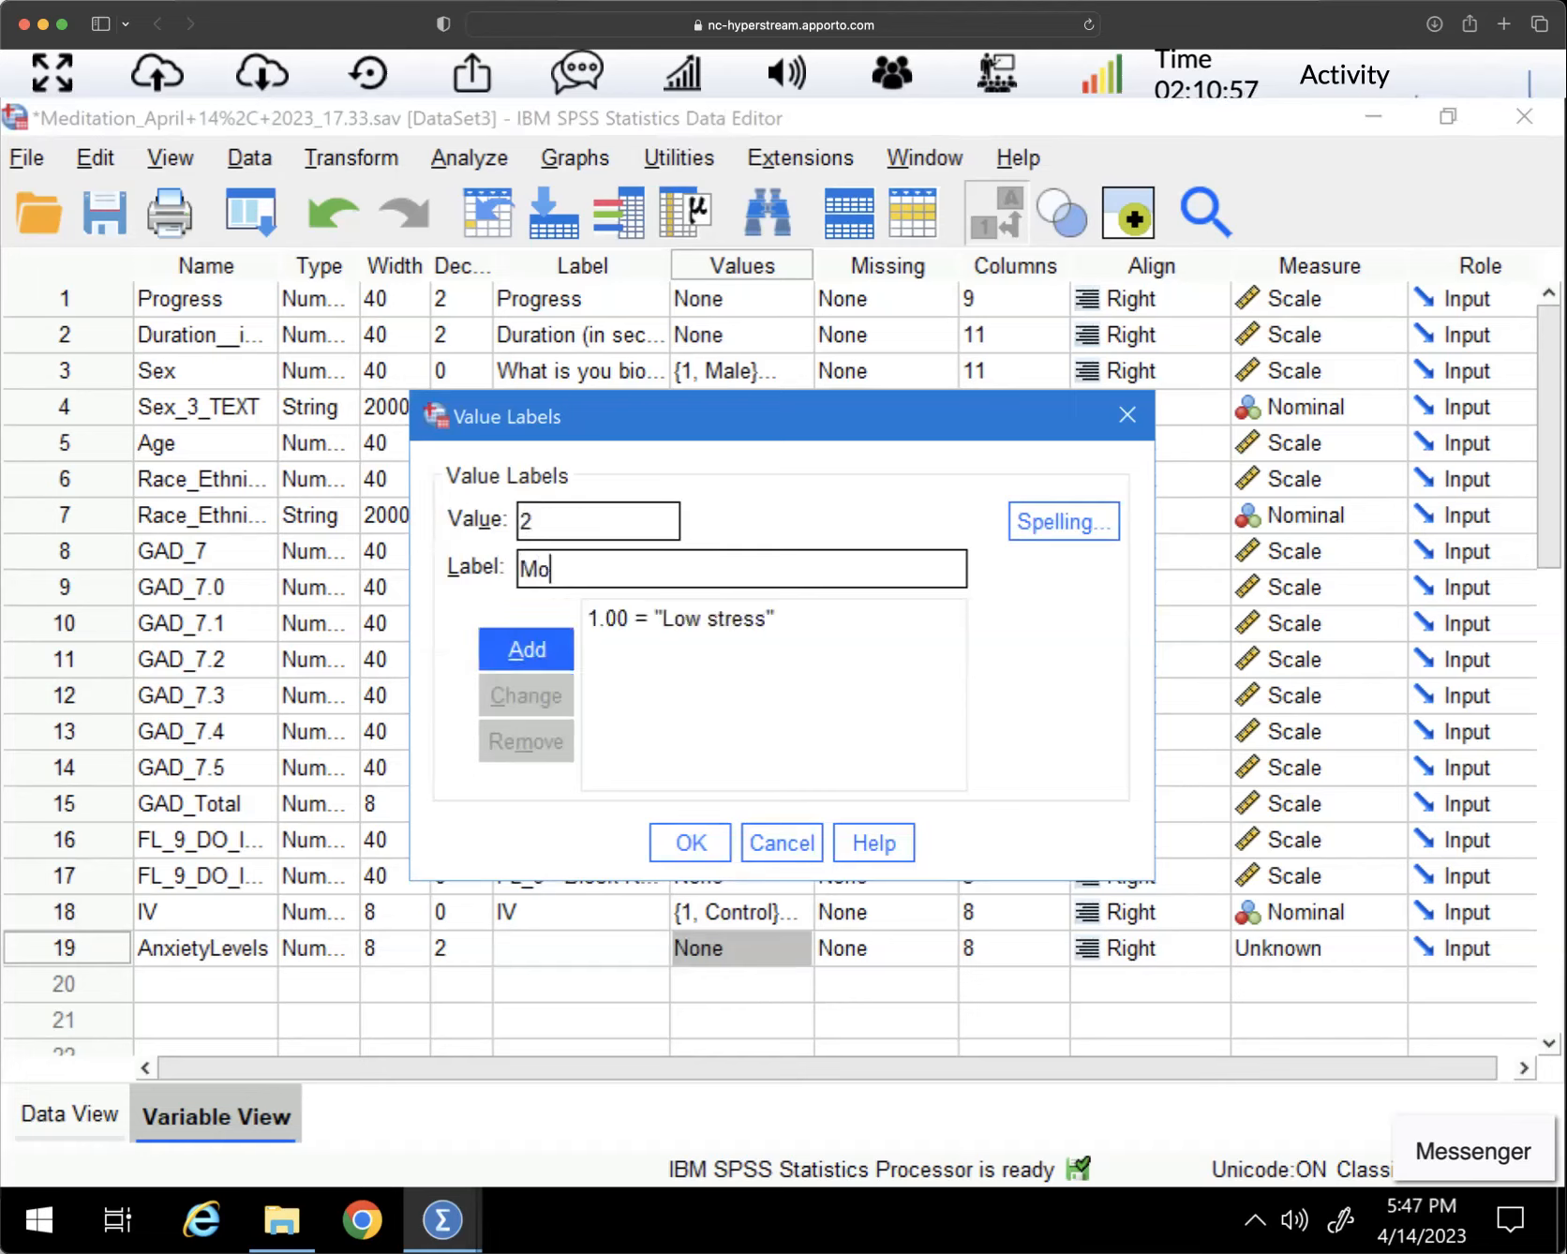
pyautogui.press('BackSpace')
pyautogui.press('BackSpace')
pyautogui.press('BackSpace')
pyautogui.press('BackSpace')
pyautogui.press('BackSpace')
pyautogui.write('rate Stress')
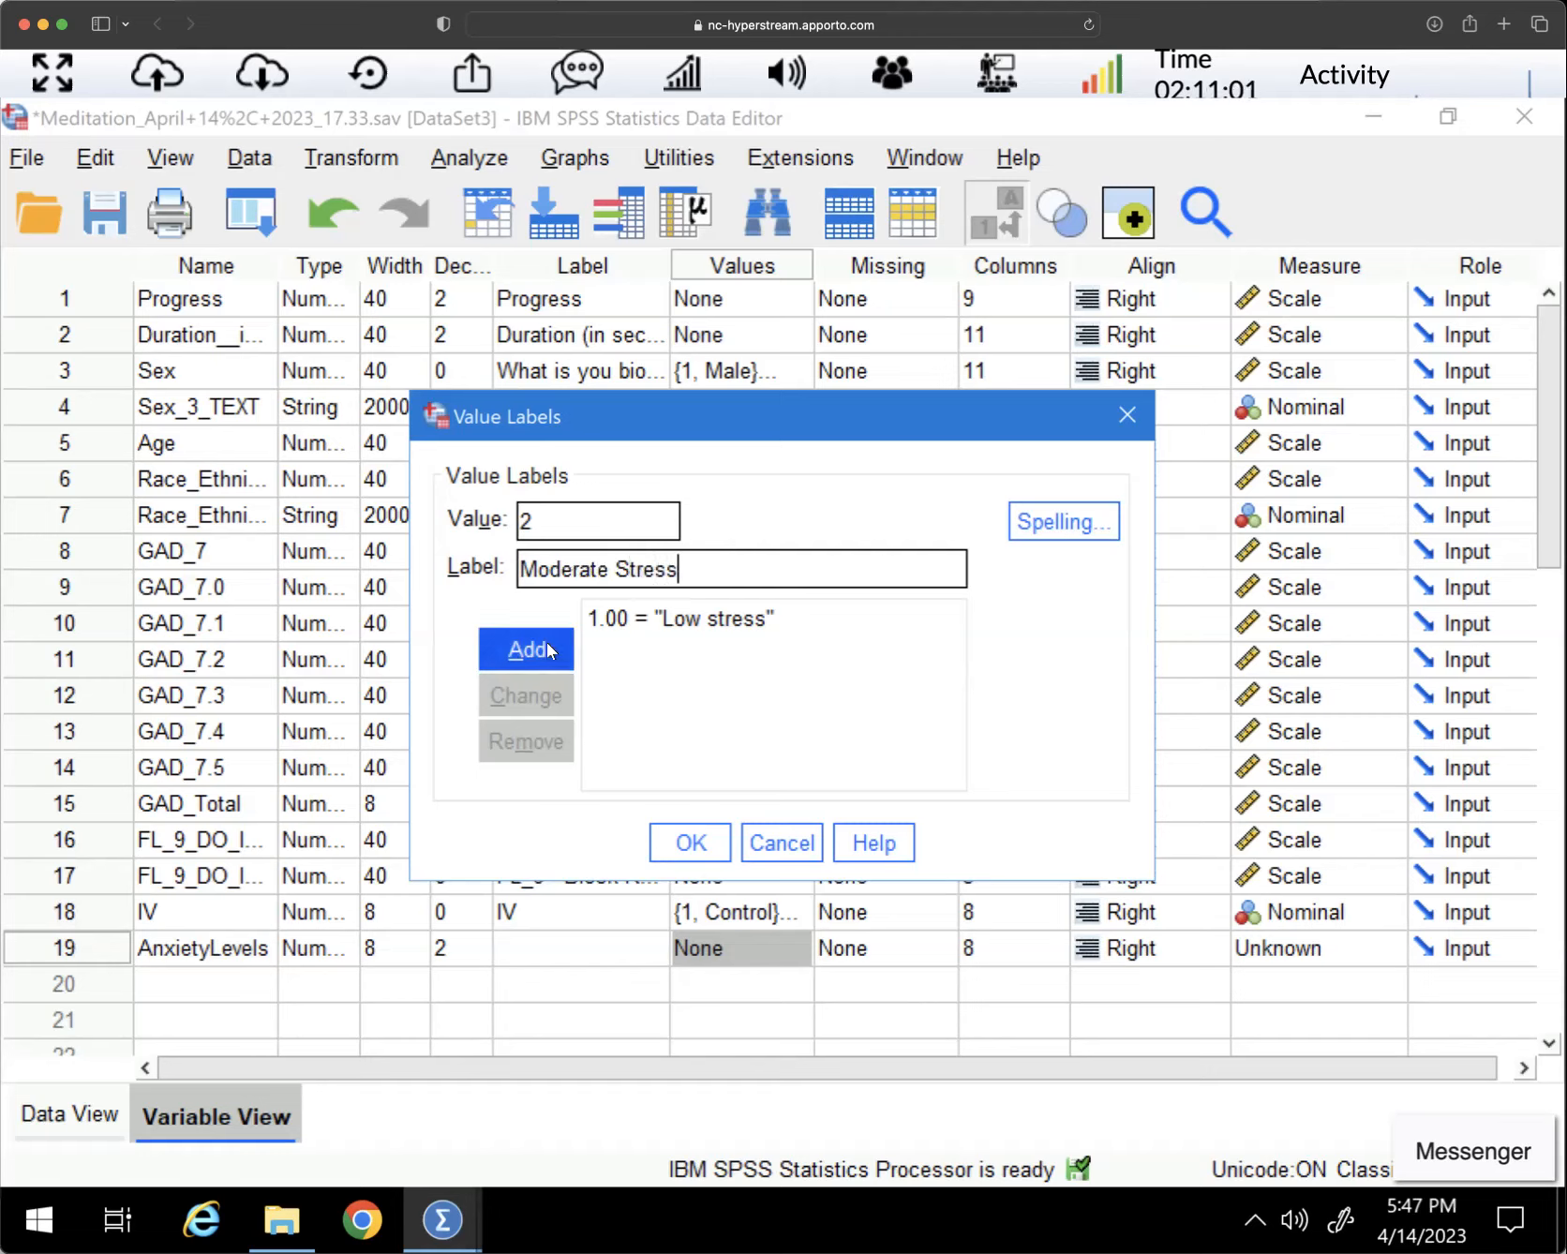
pyautogui.click(547, 641)
# Label value 3 of AnxietyLevels as High Stress, accept the labels, and set the variable's measure to Nominal
pyautogui.write('3')
pyautogui.click(554, 570)
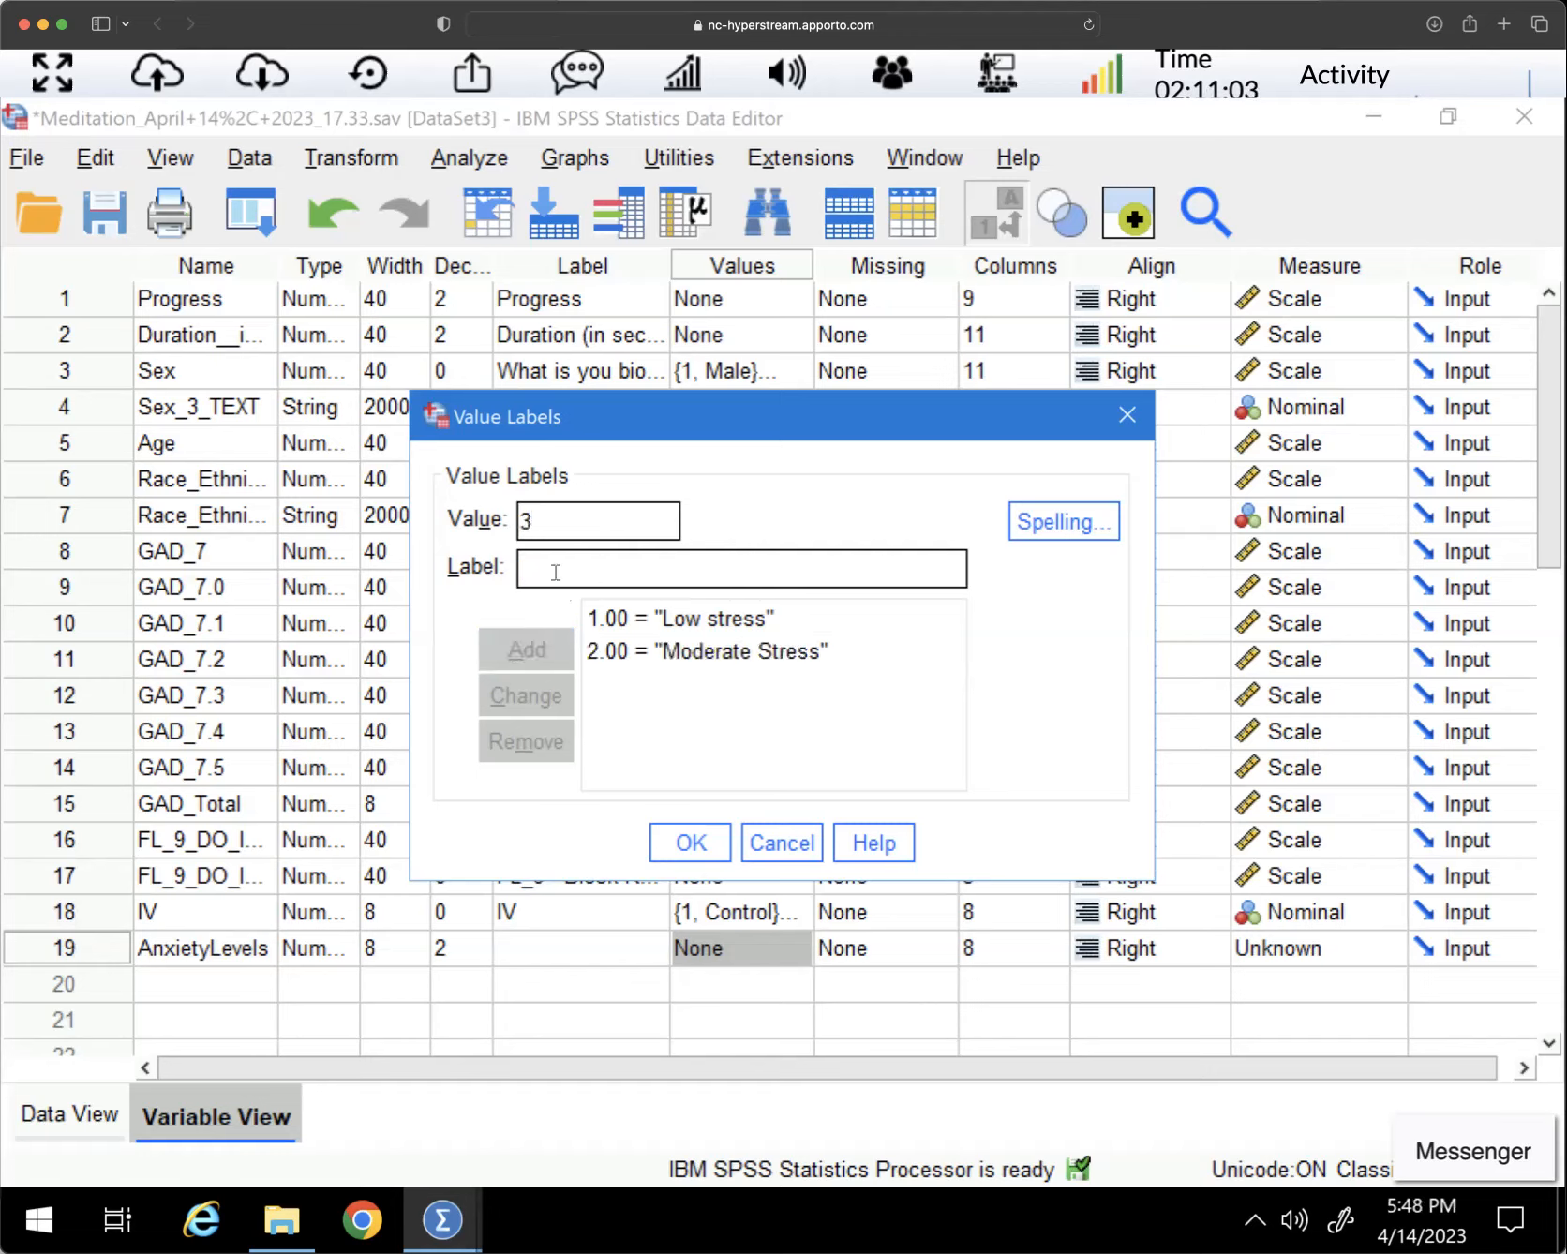
pyautogui.write('High Stress')
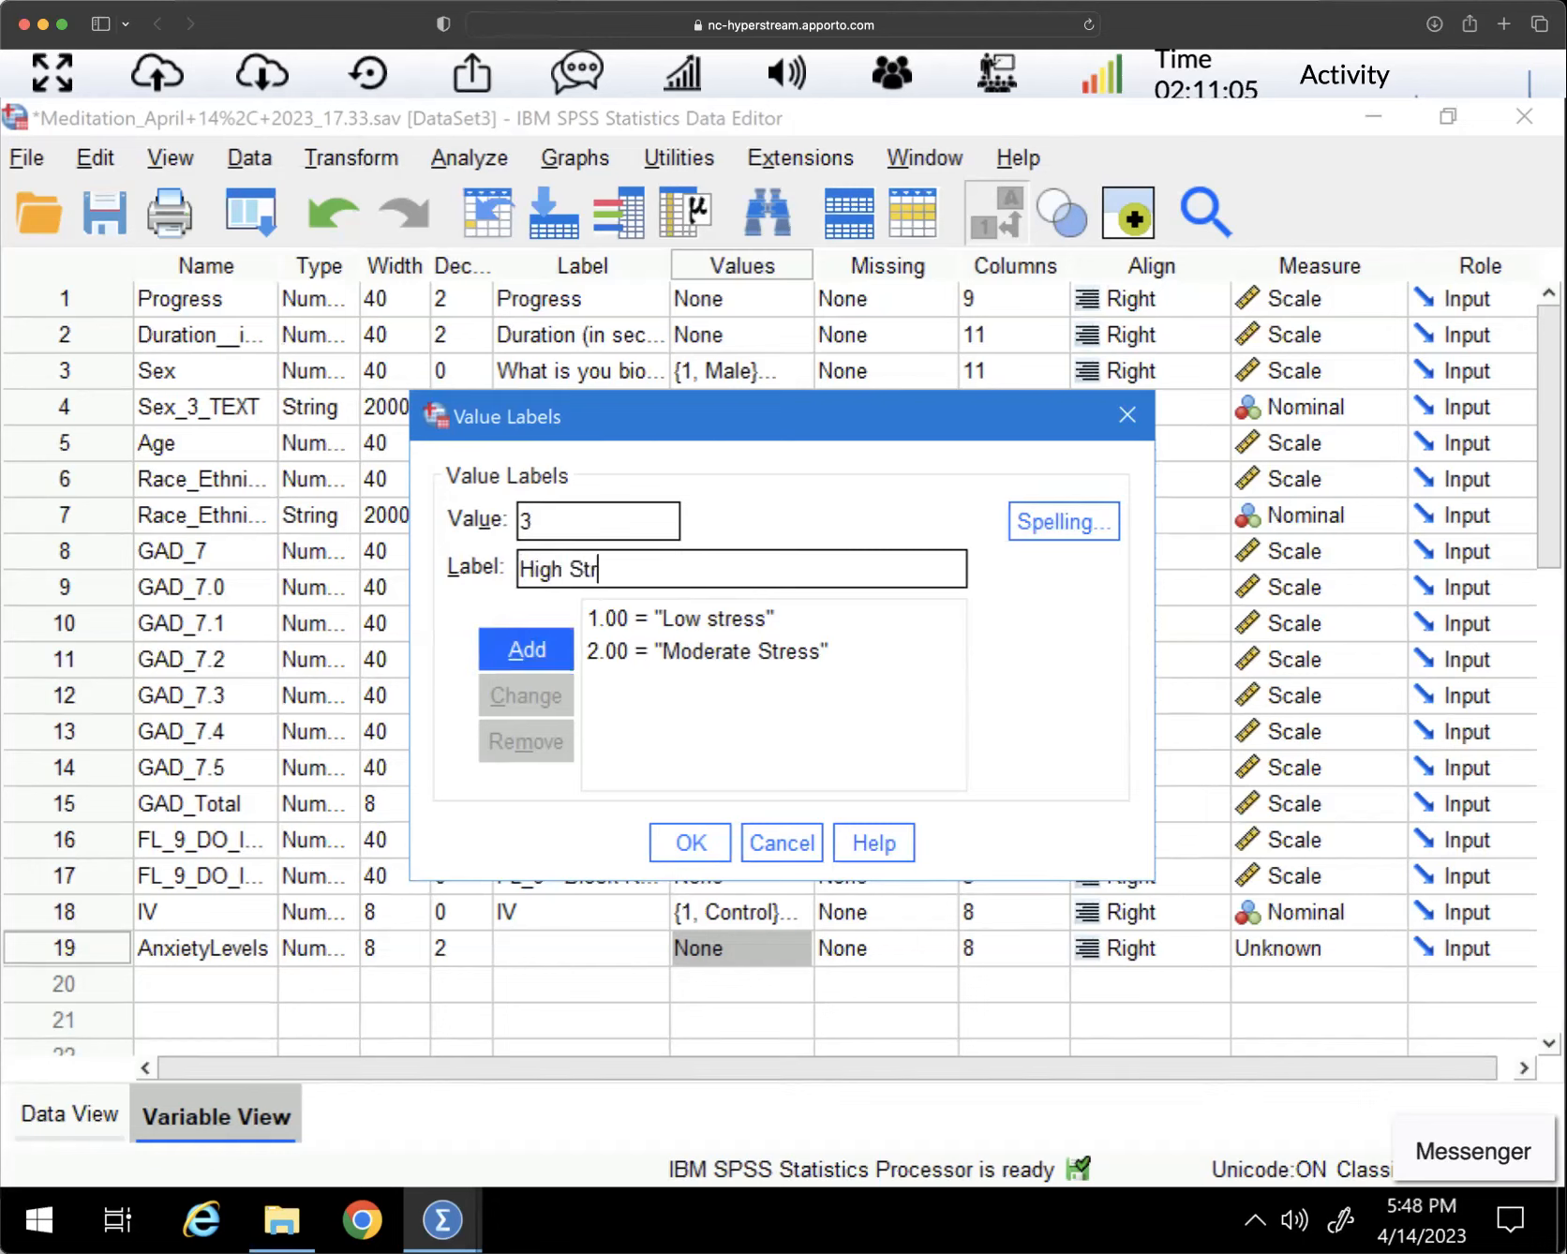
pyautogui.click(529, 646)
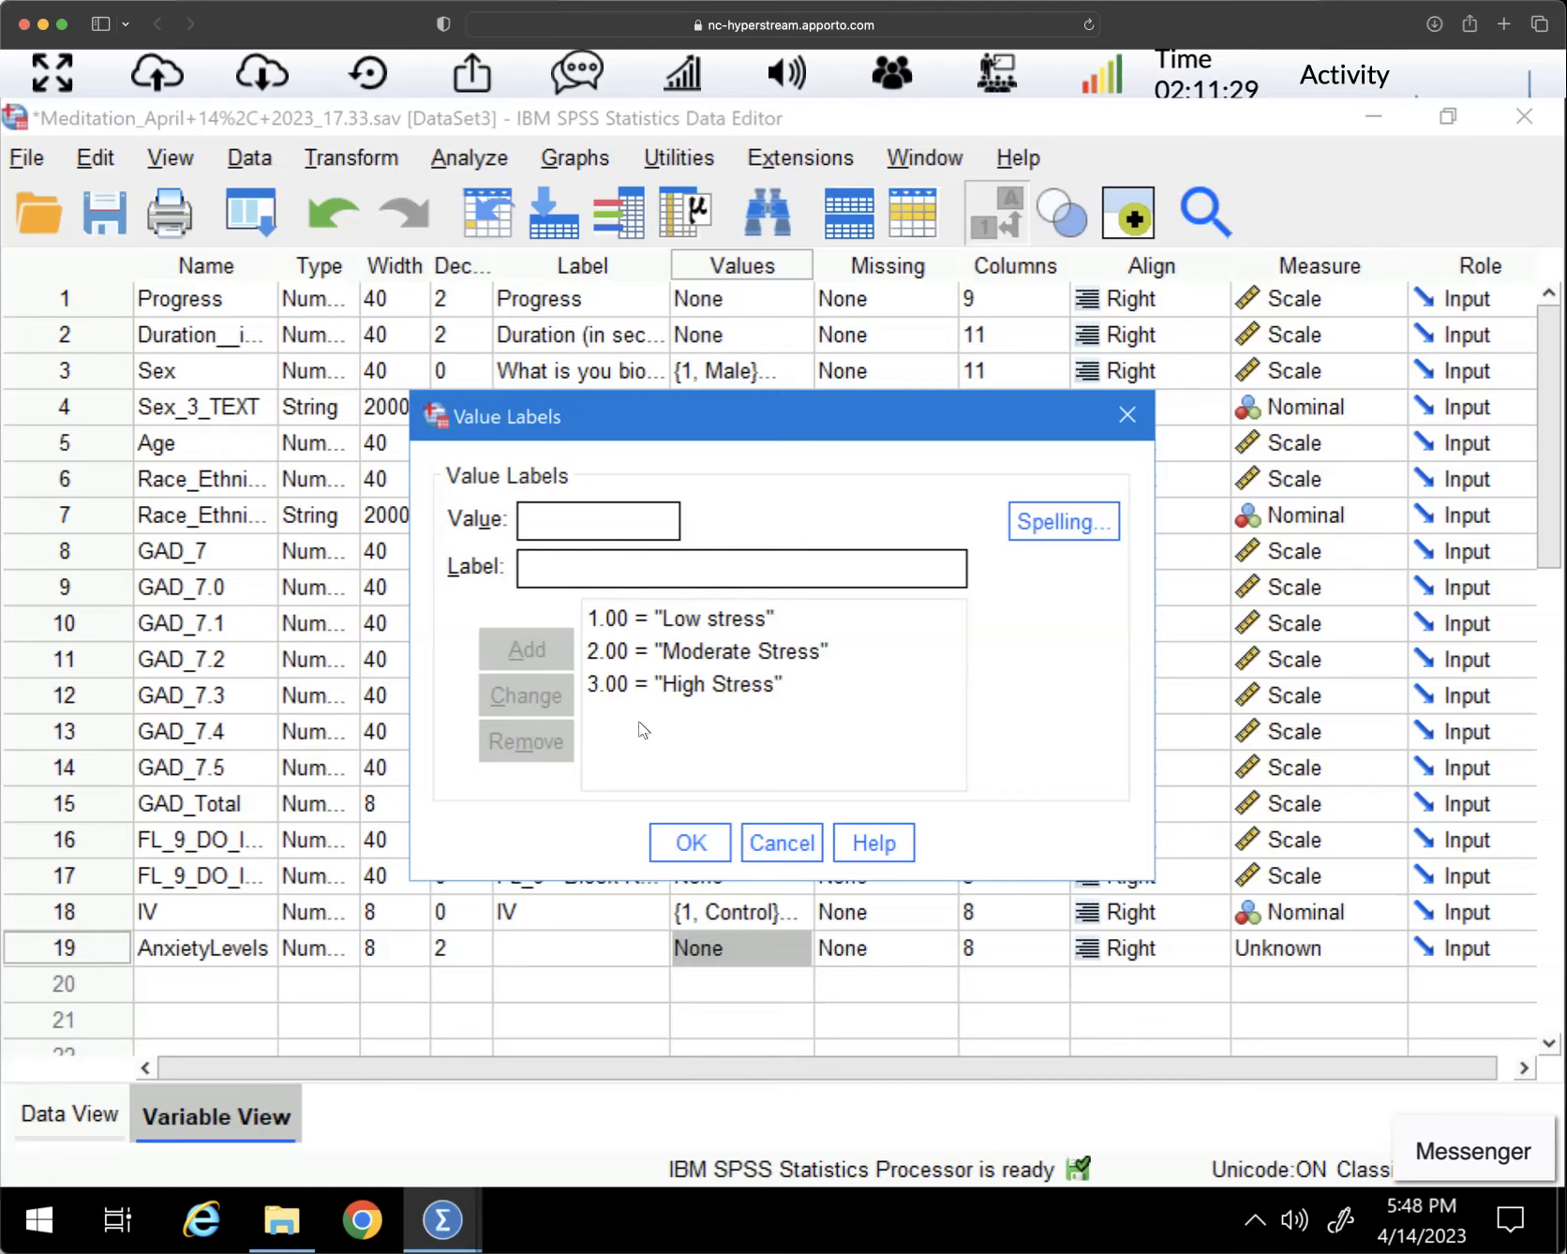
pyautogui.click(704, 842)
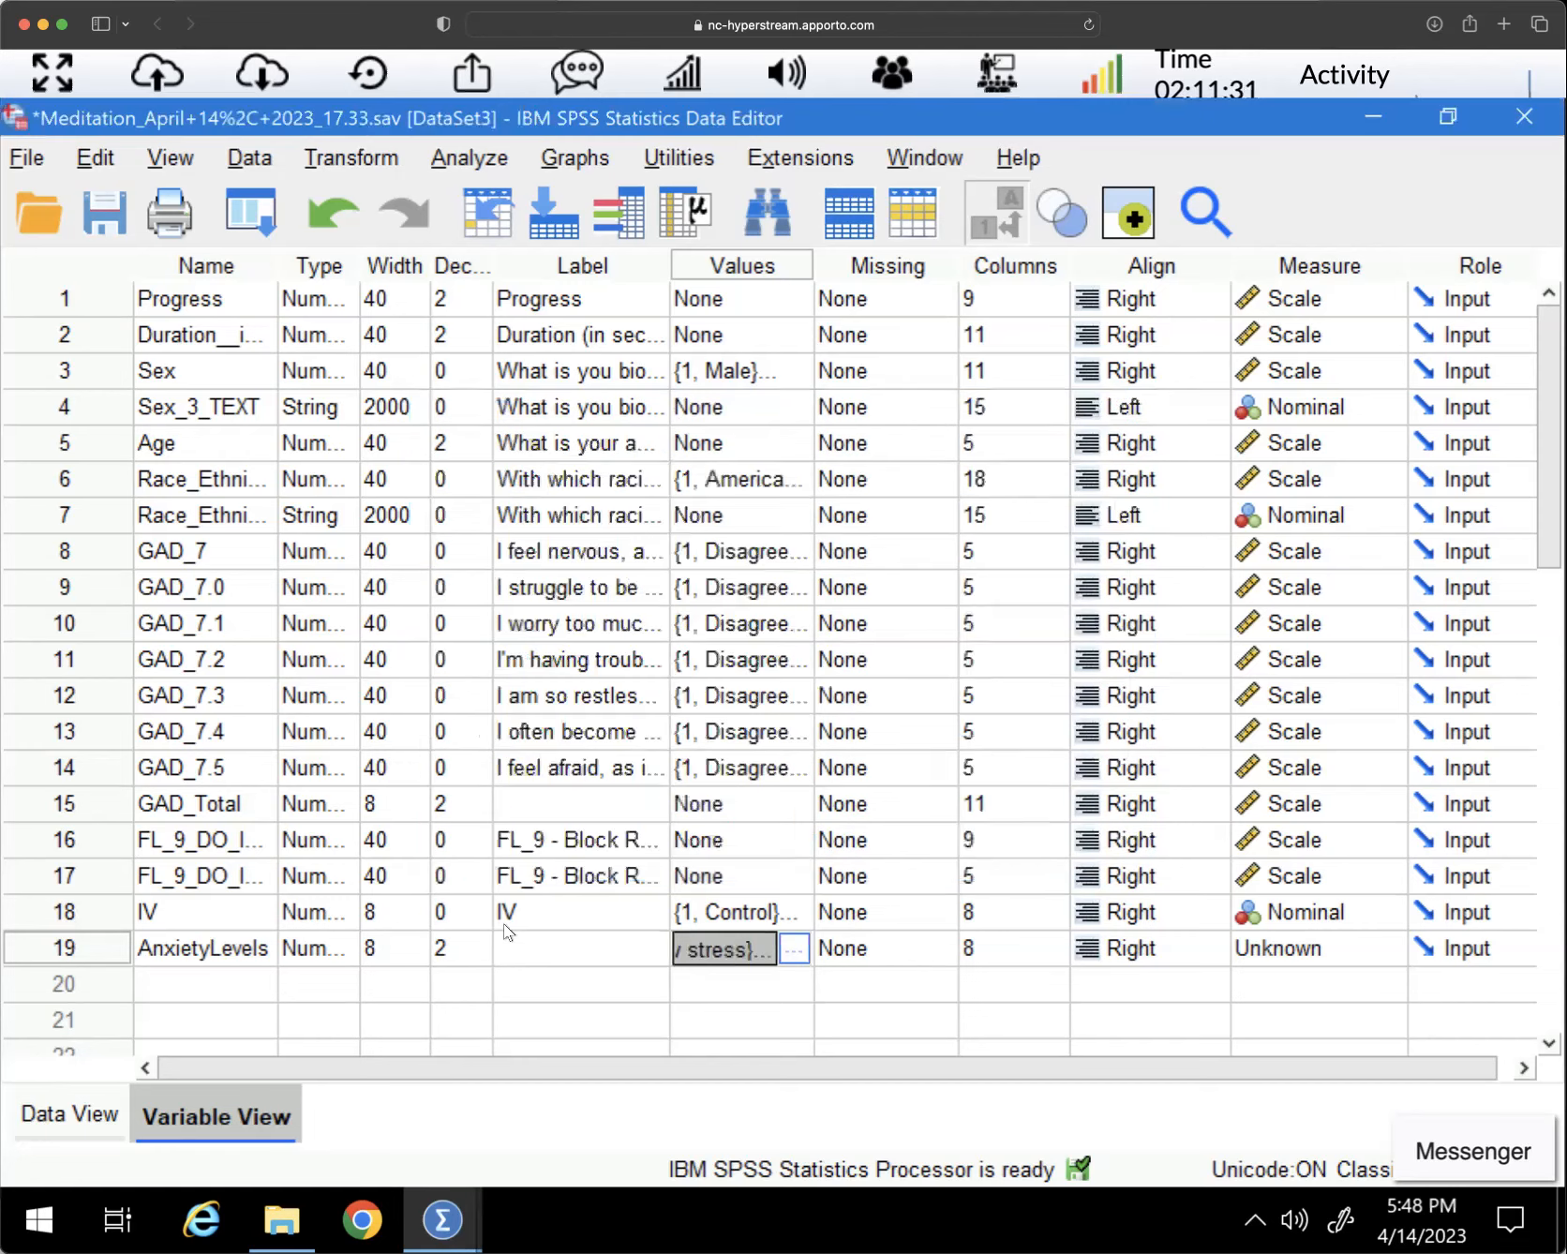
pyautogui.click(1387, 951)
pyautogui.click(1307, 1049)
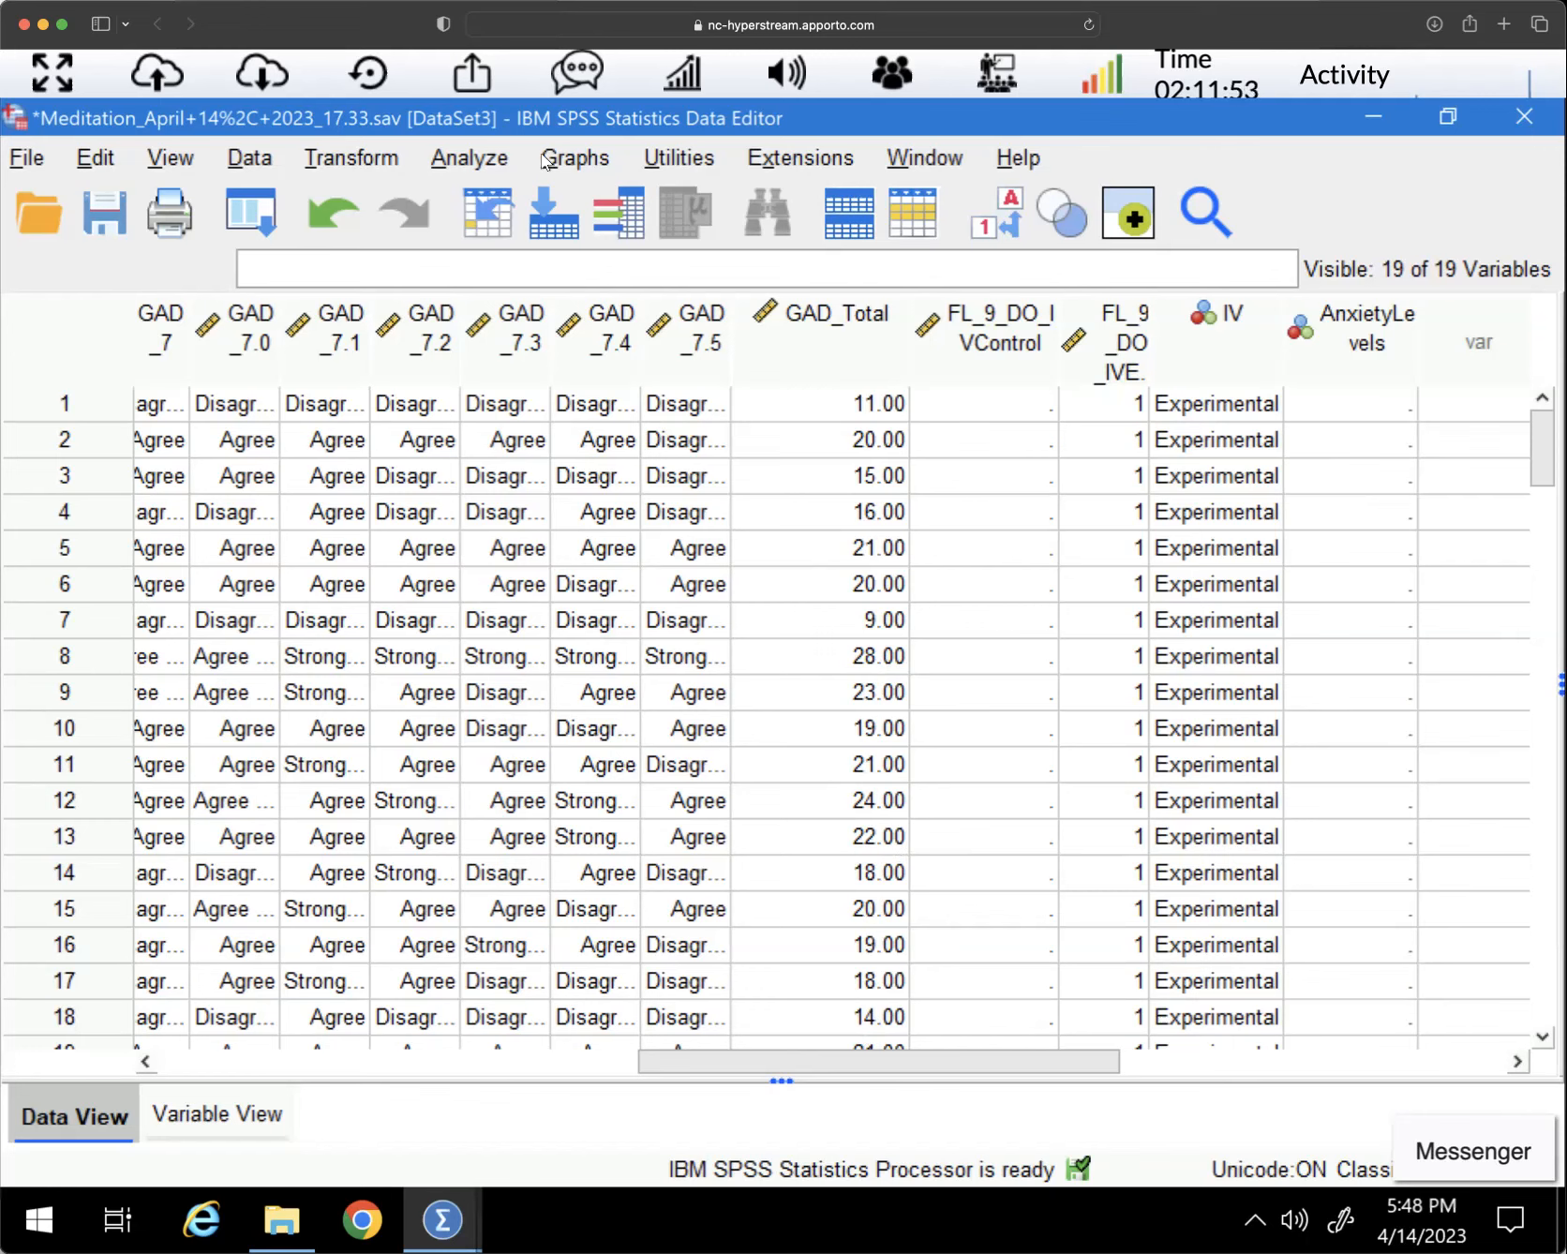
# Start a recode into different variables and replace FL_9_DO_IVExperimental with GAD_Total as the input variable
pyautogui.click(399, 162)
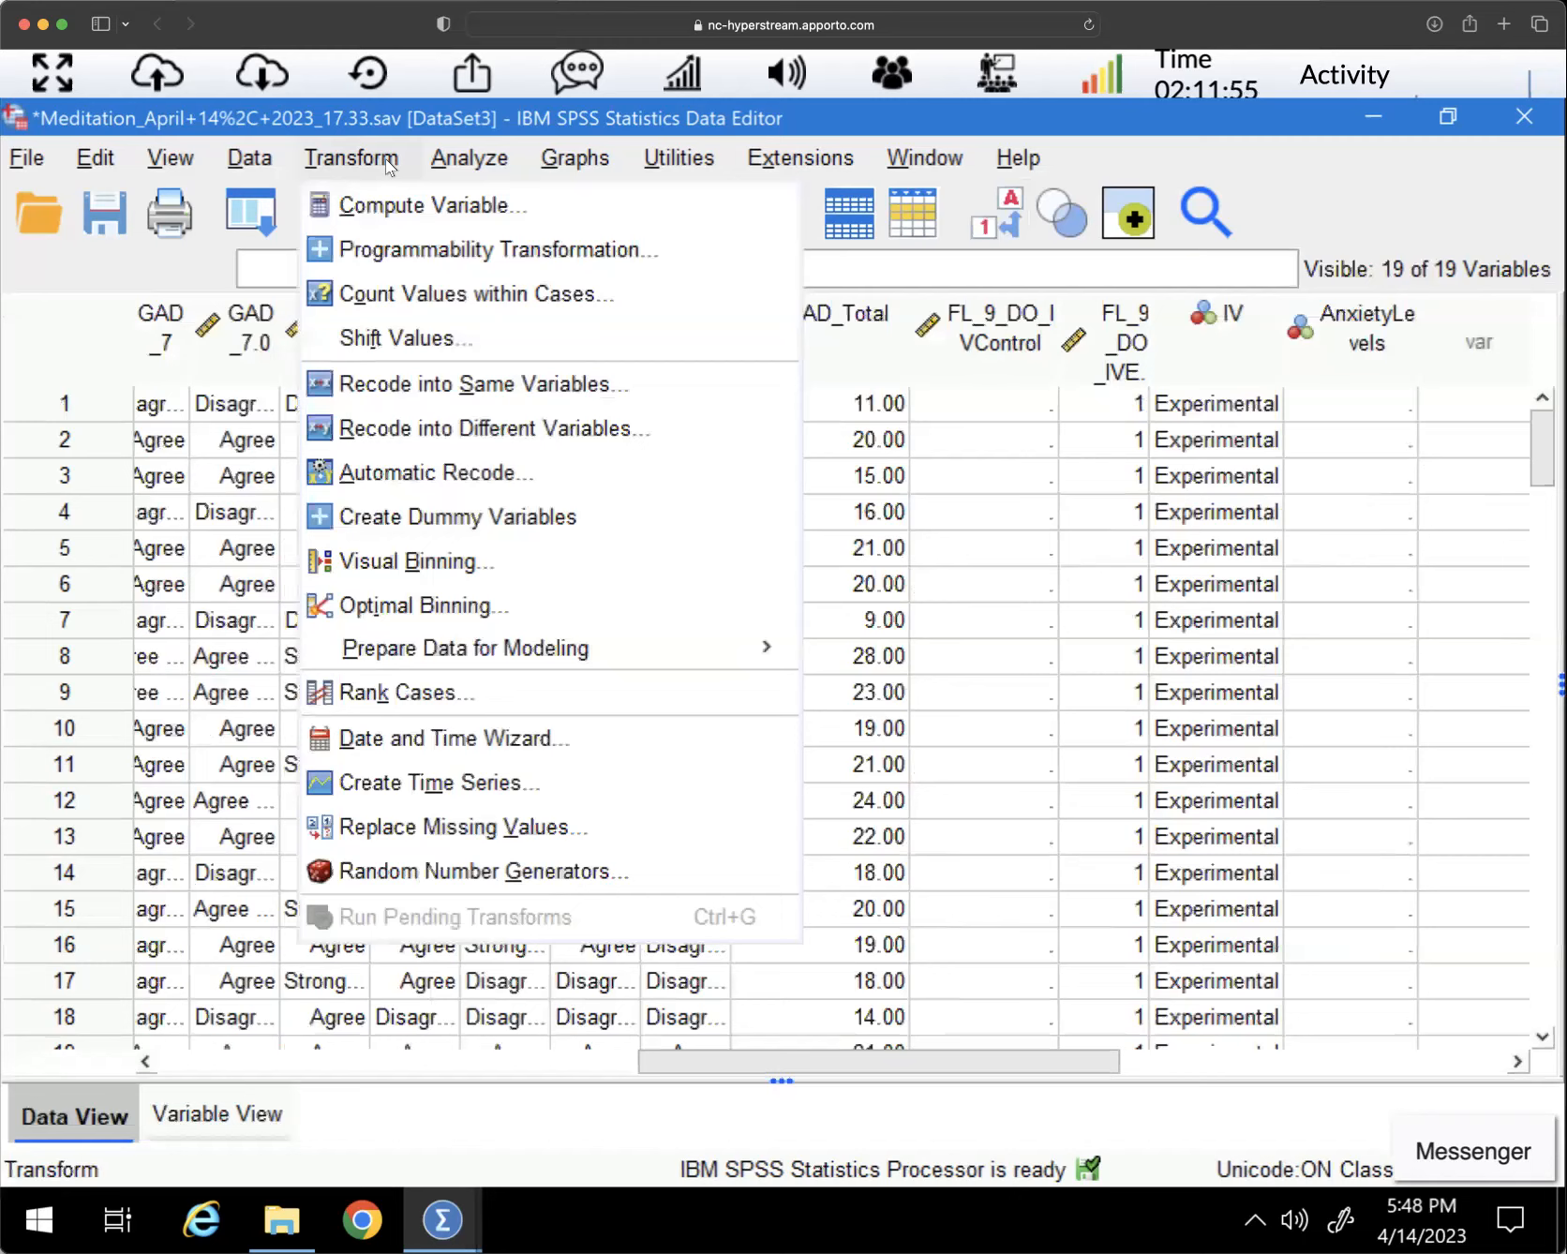
pyautogui.click(445, 429)
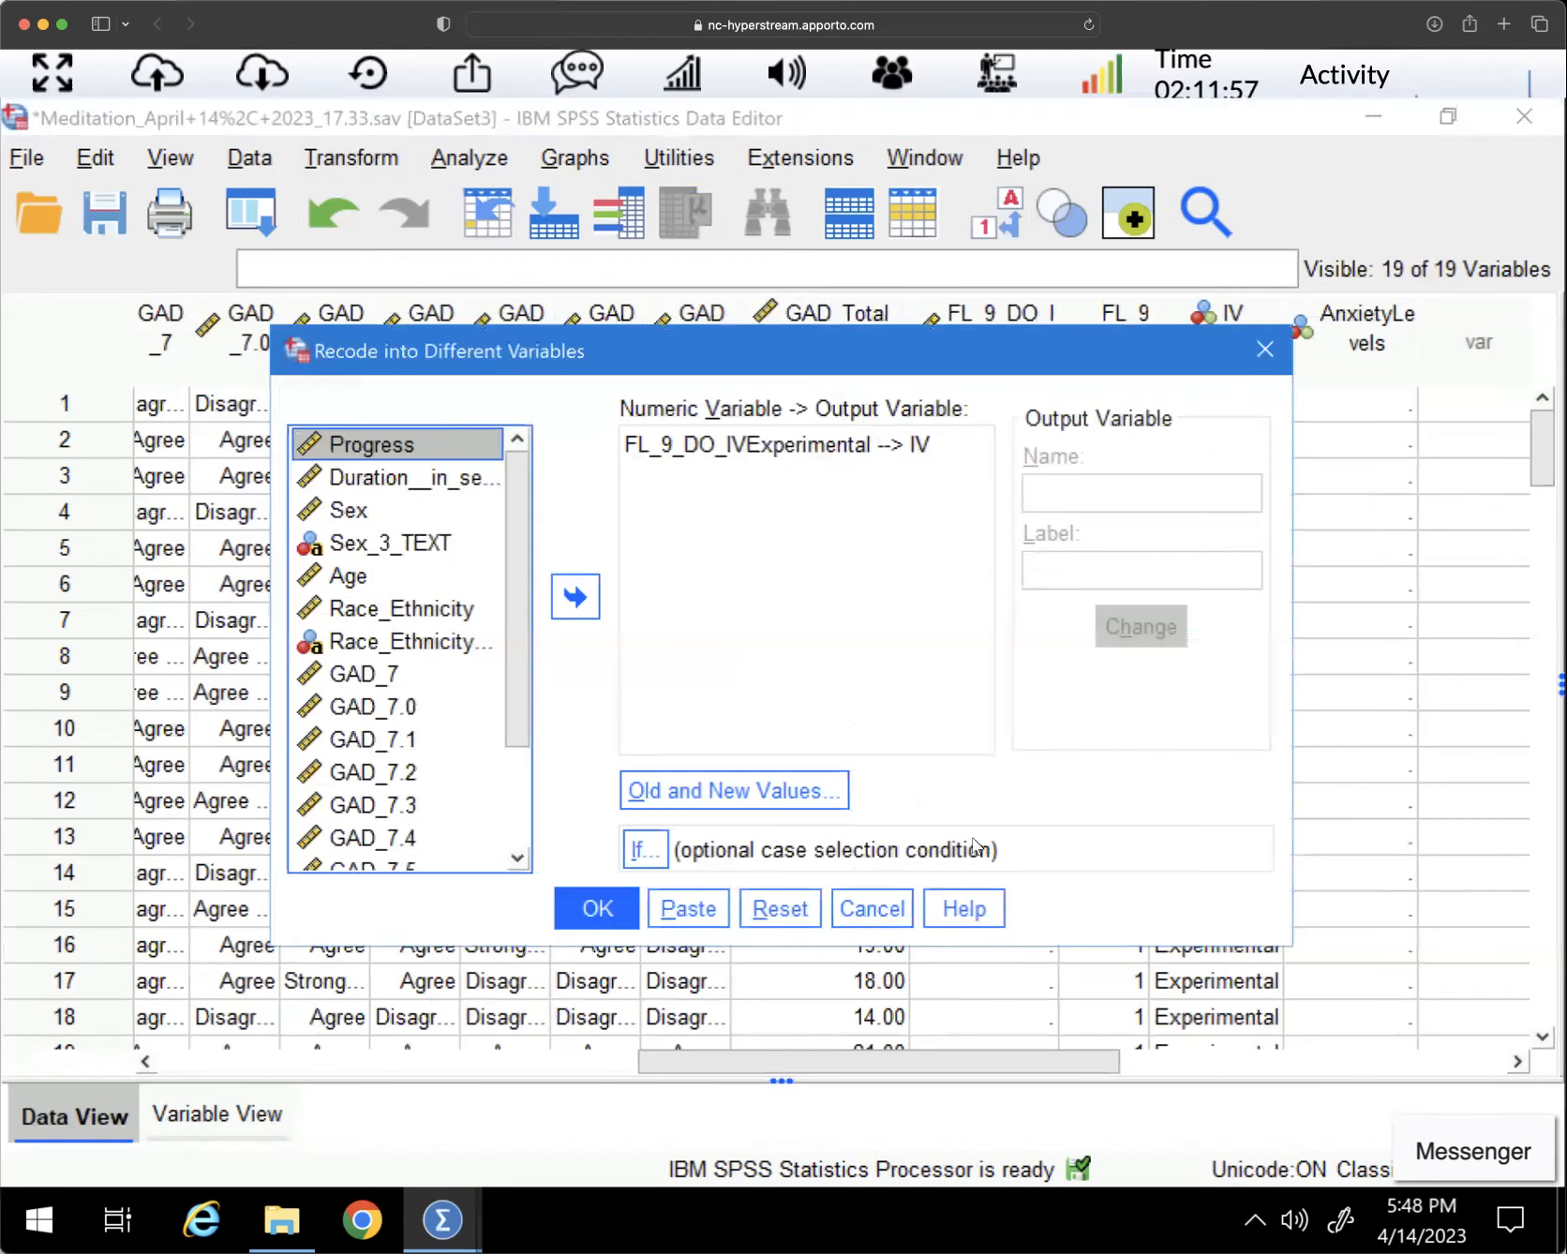
pyautogui.click(784, 448)
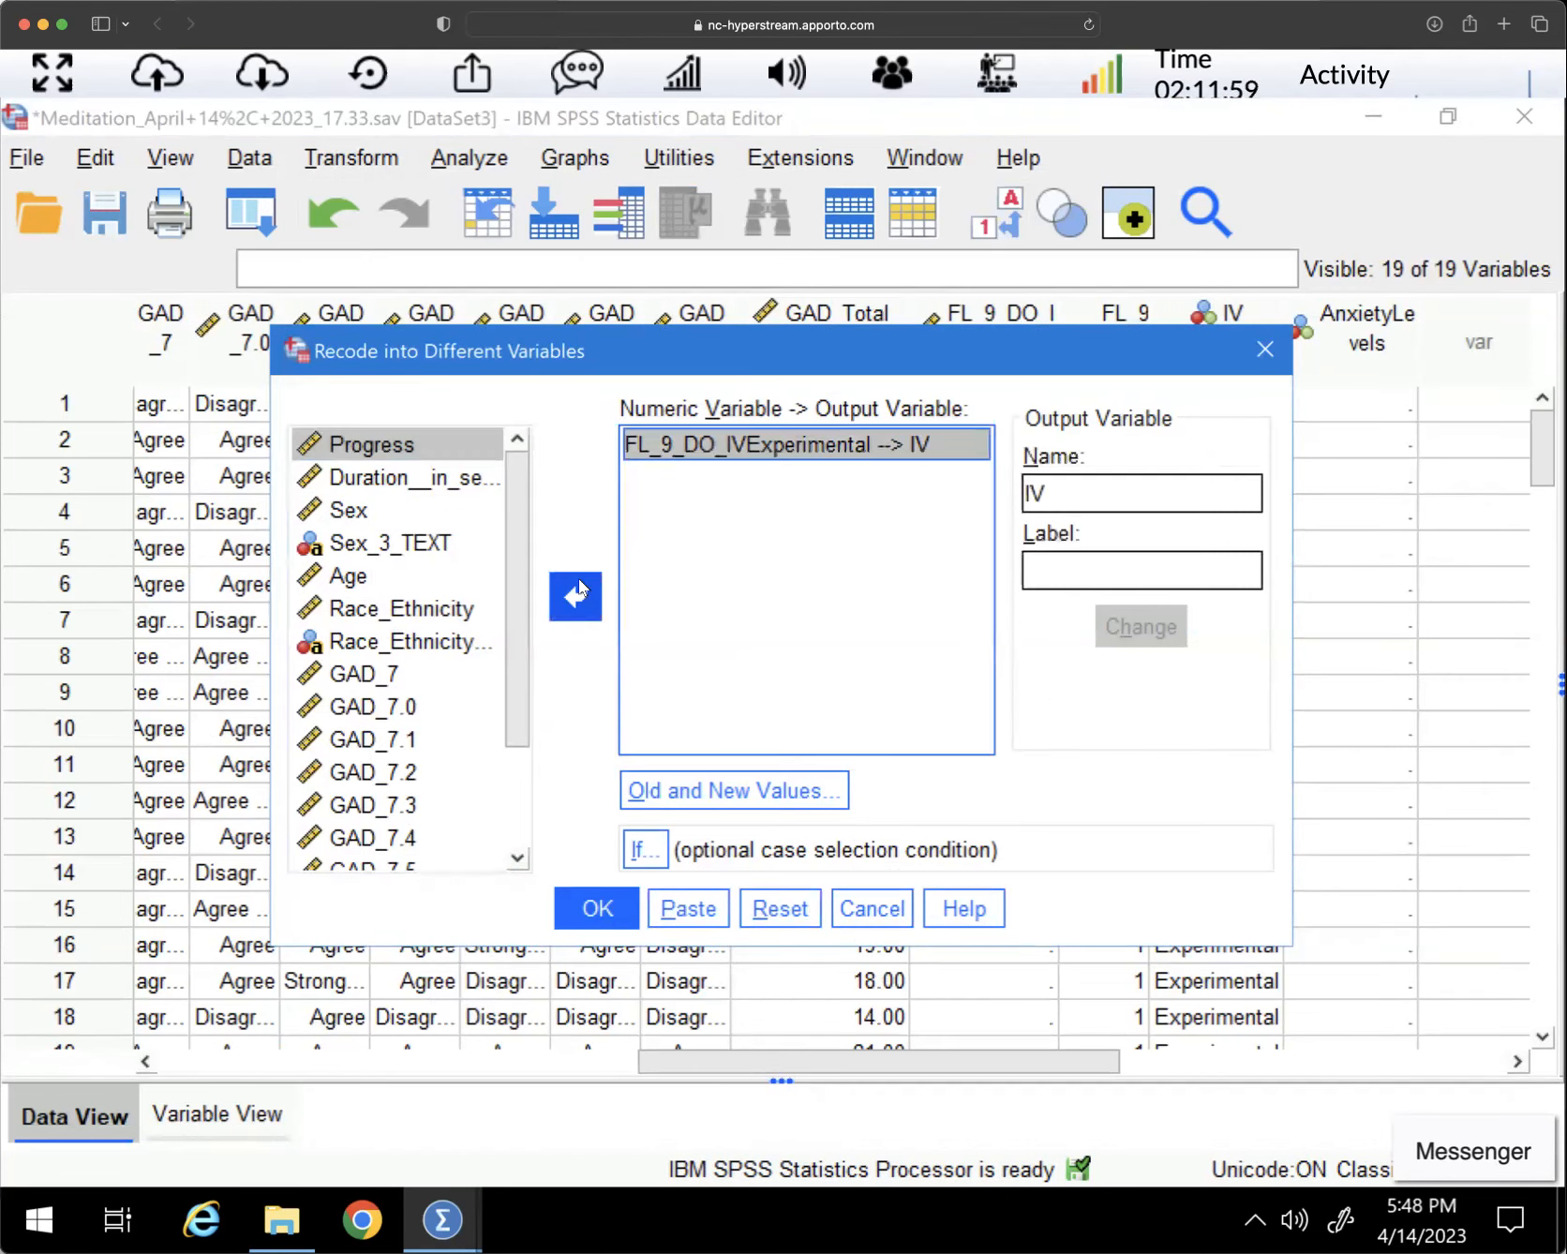
pyautogui.click(575, 596)
pyautogui.moveTo(516, 581); pyautogui.dragTo(523, 726)
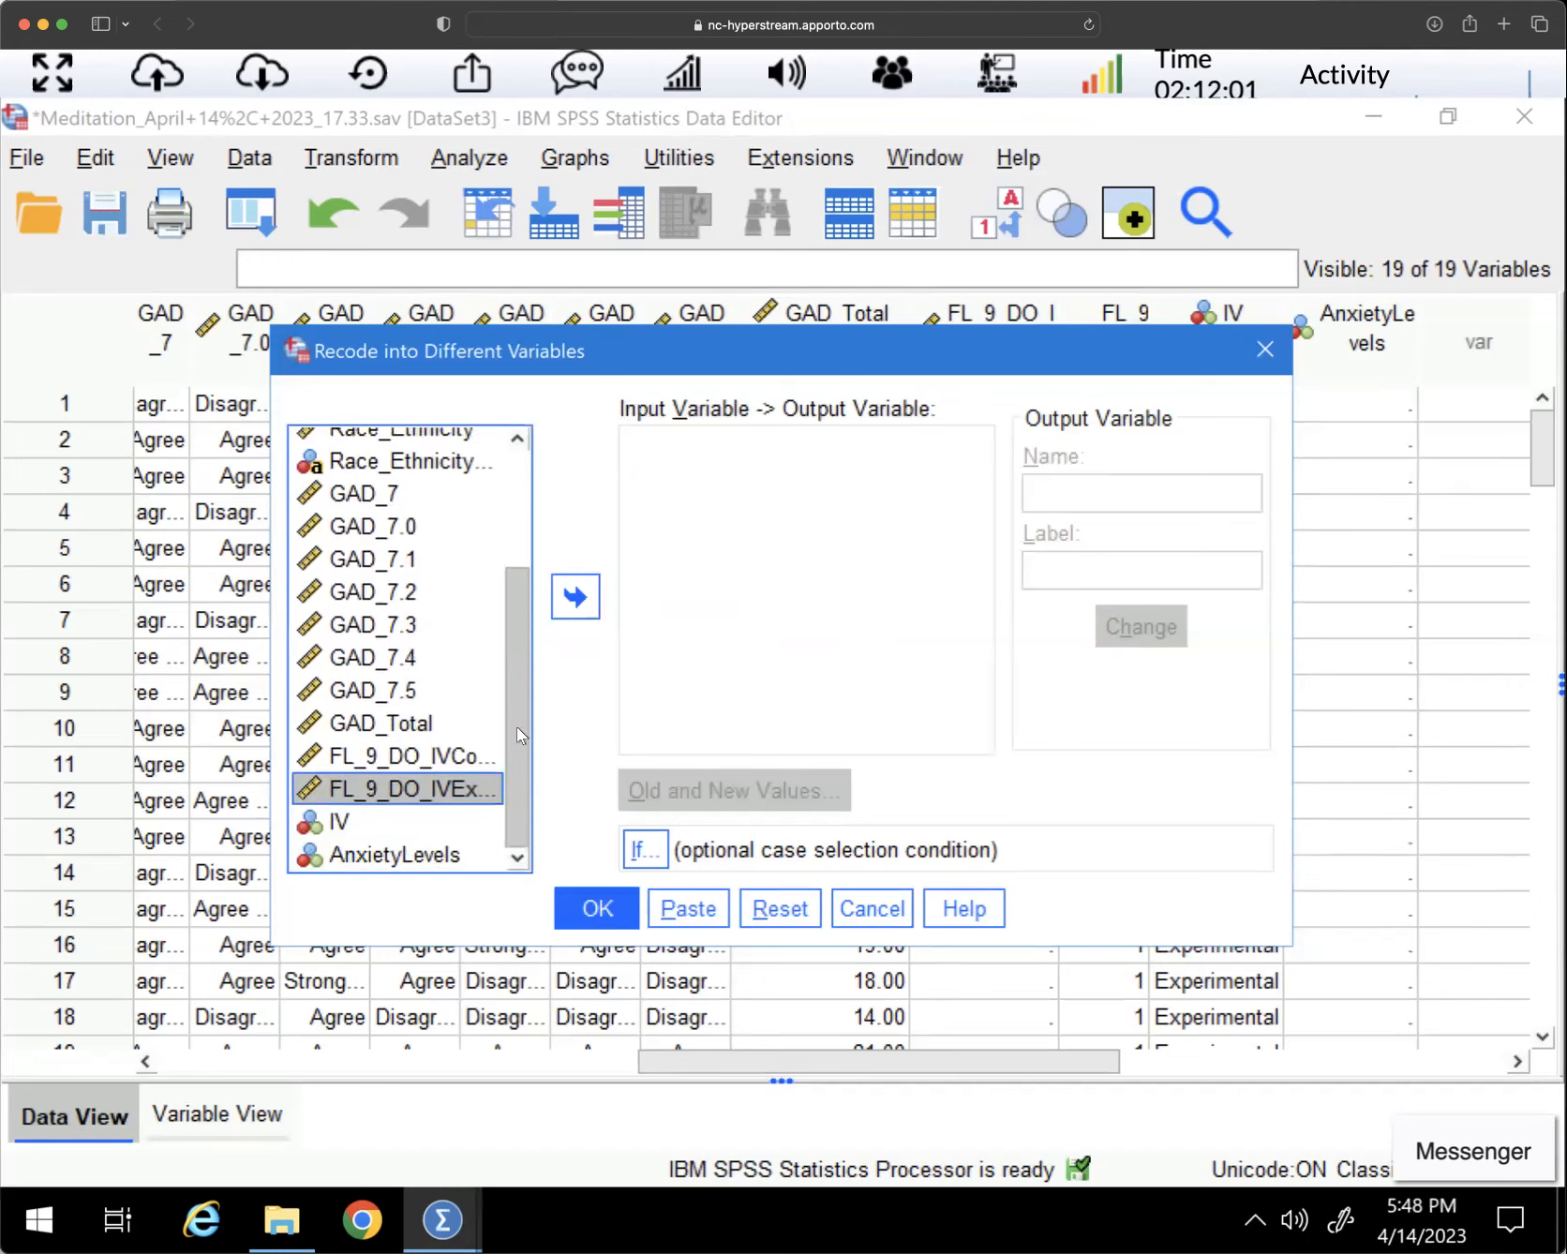
pyautogui.click(429, 724)
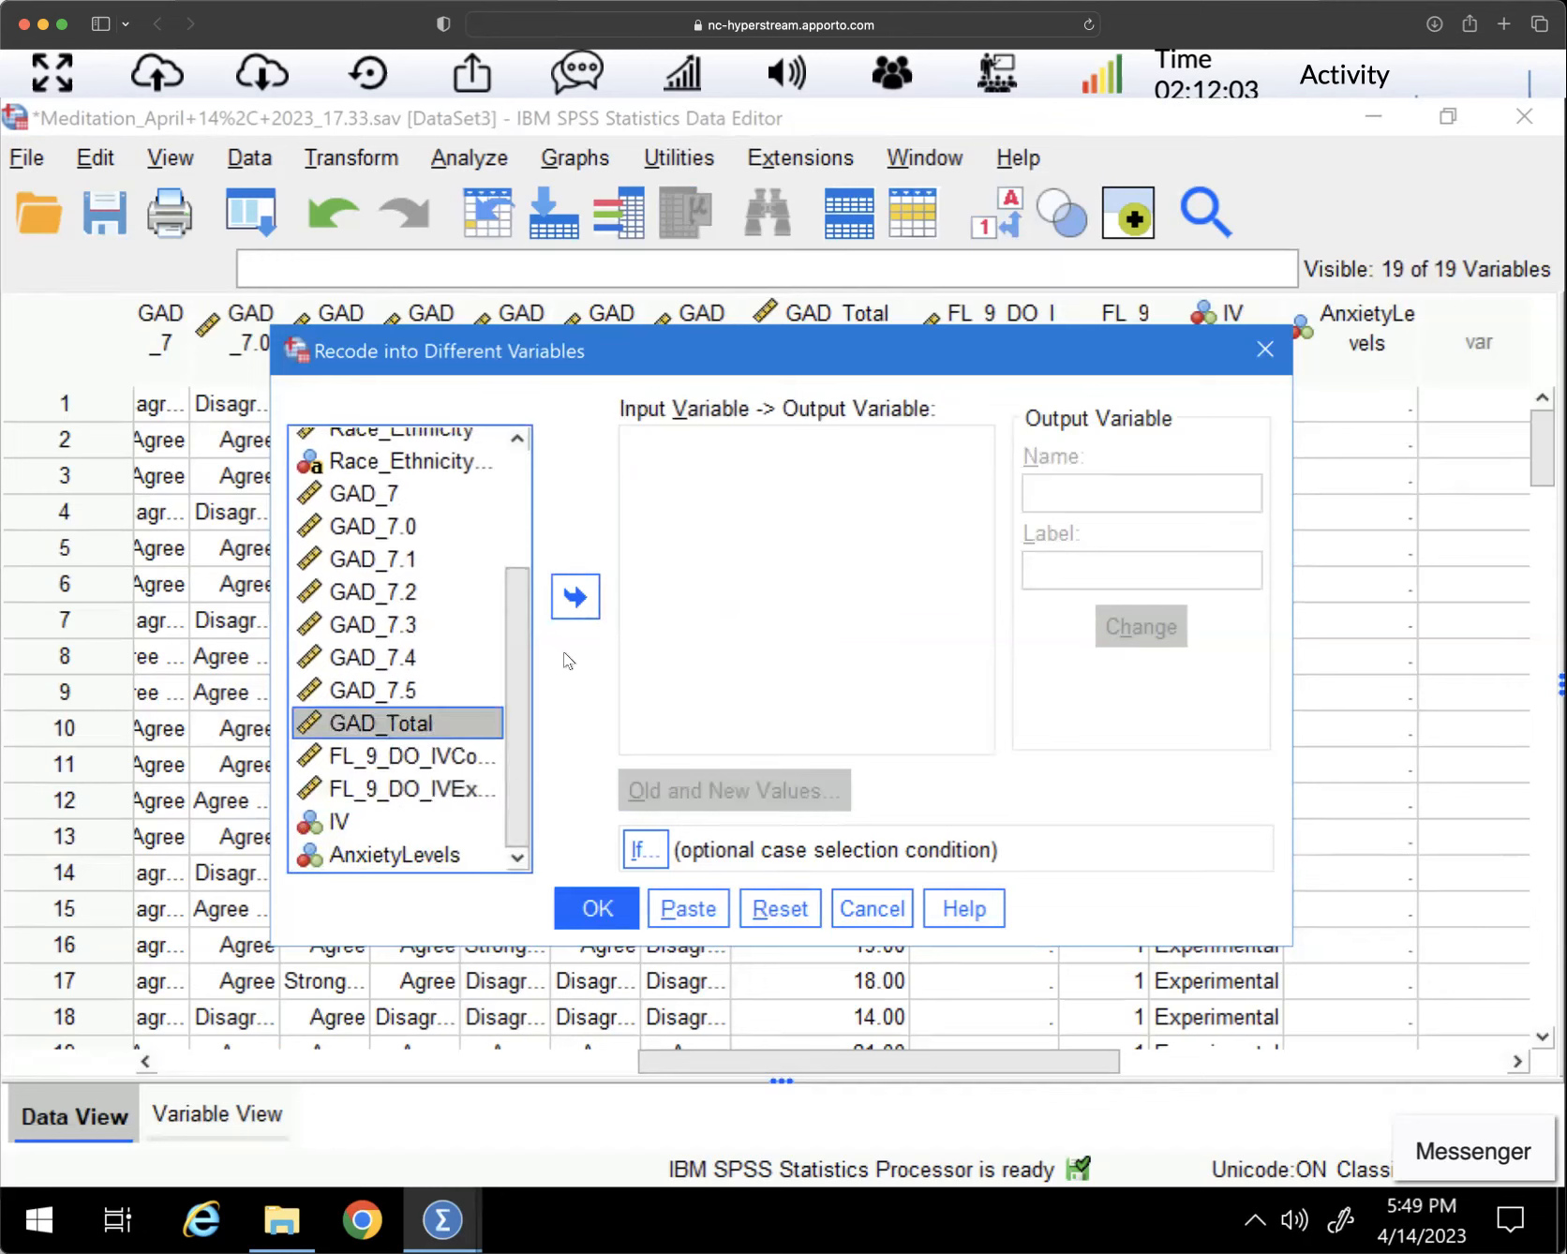
pyautogui.click(576, 597)
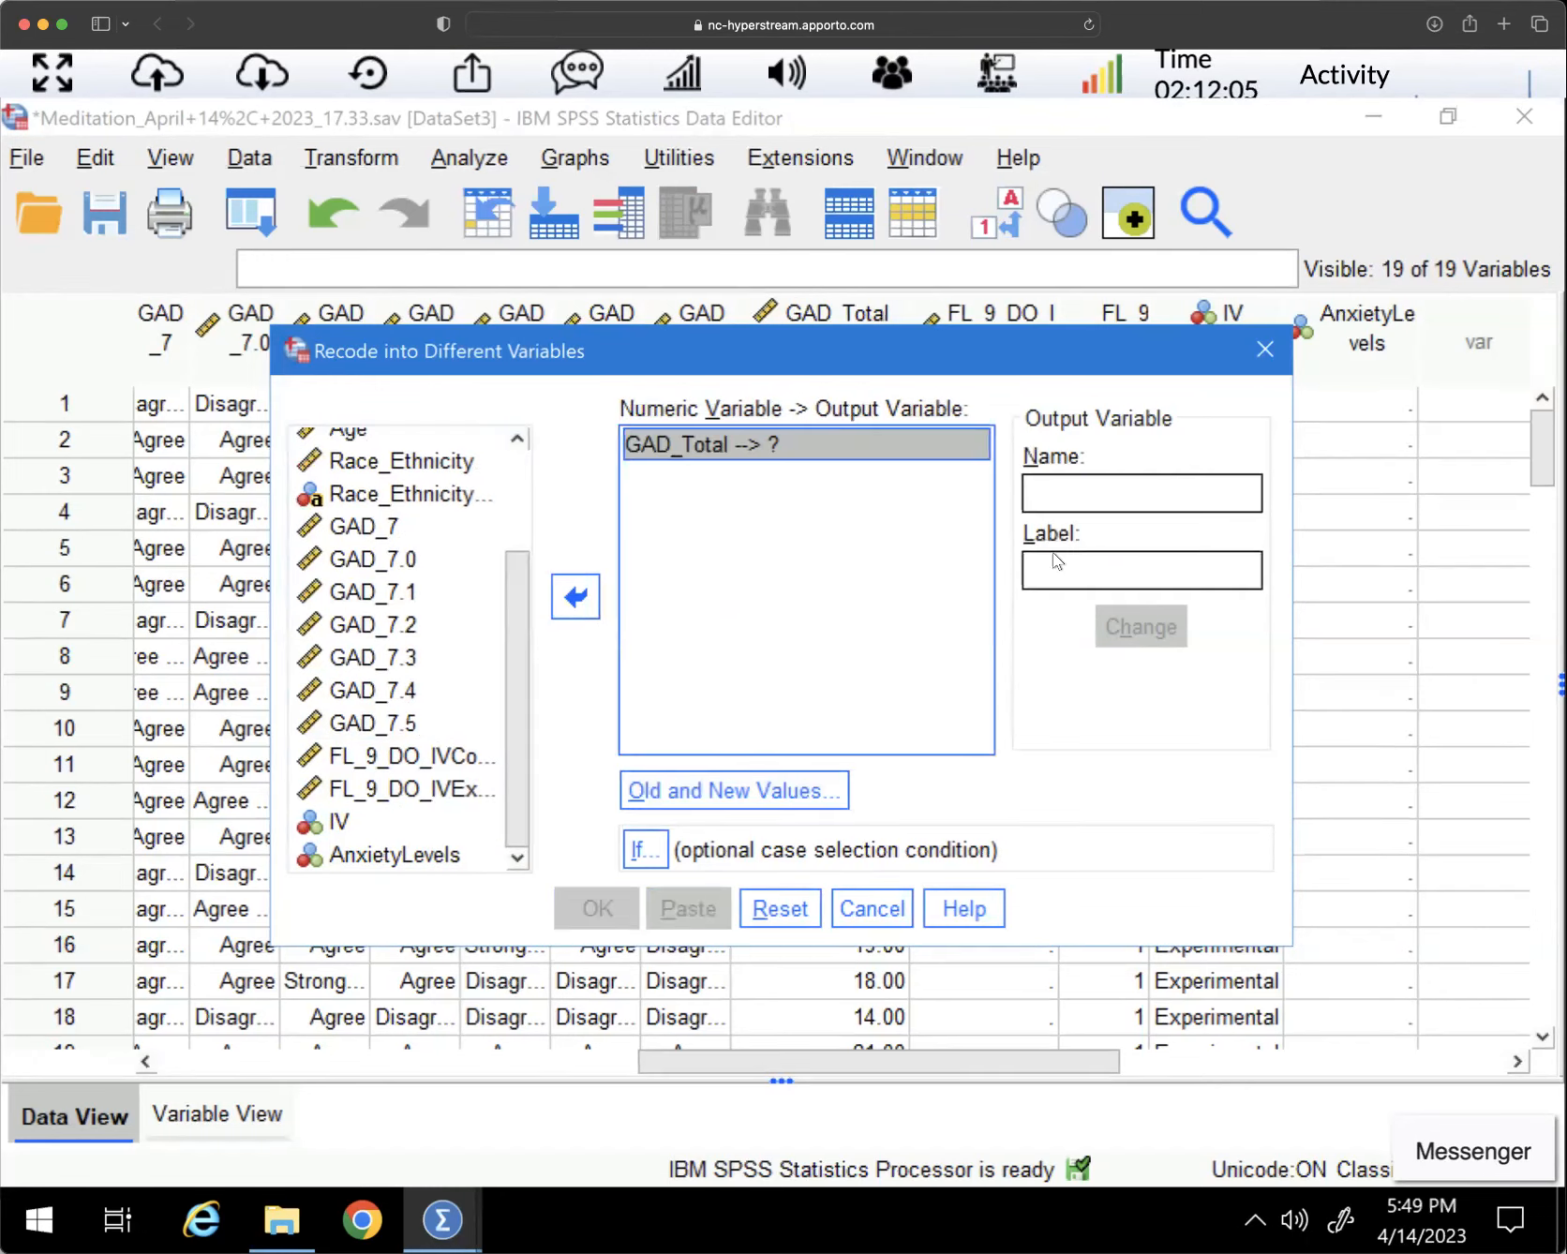
# Assign AnxietyLevels as the output variable for GAD_Total and acknowledge the duplicate variable name
pyautogui.click(1039, 489)
pyautogui.write('AnxietyLevels')
pyautogui.click(1145, 628)
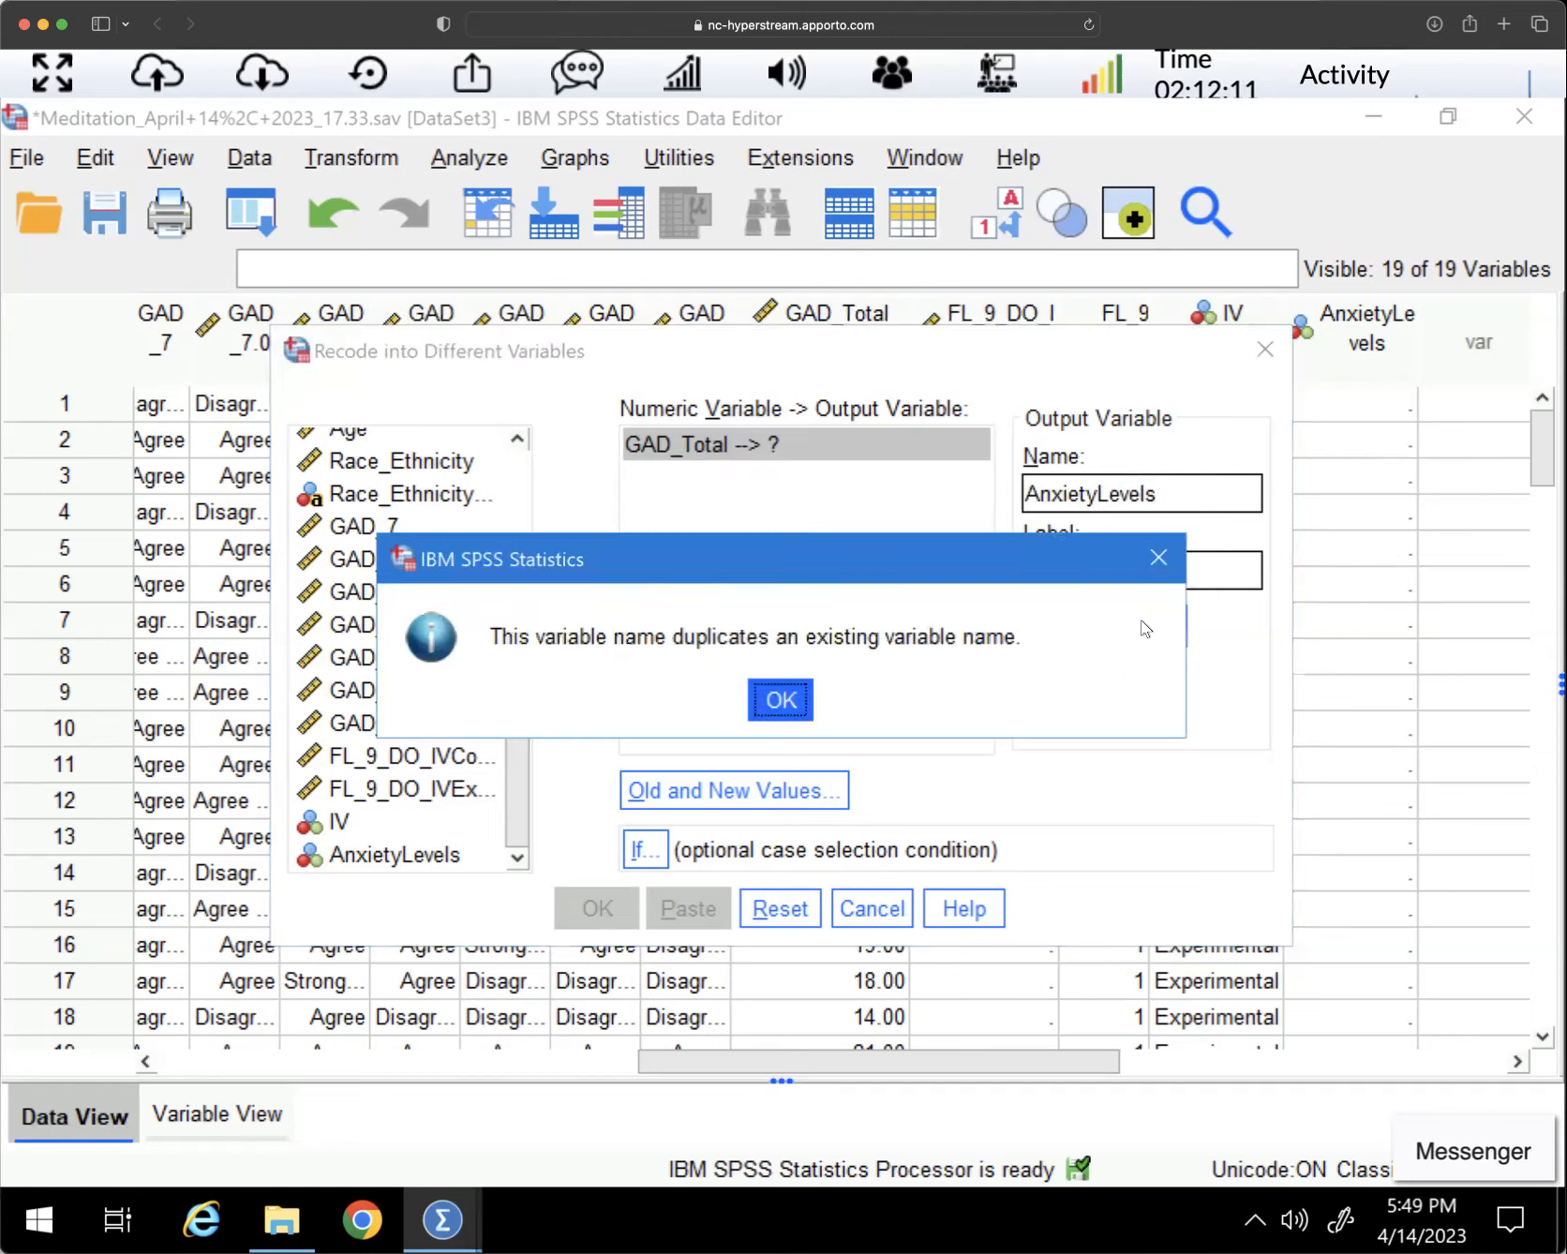
pyautogui.click(791, 701)
# Remove the leftover rule mapping 1 to 2 from the recode's old and new values
pyautogui.click(761, 793)
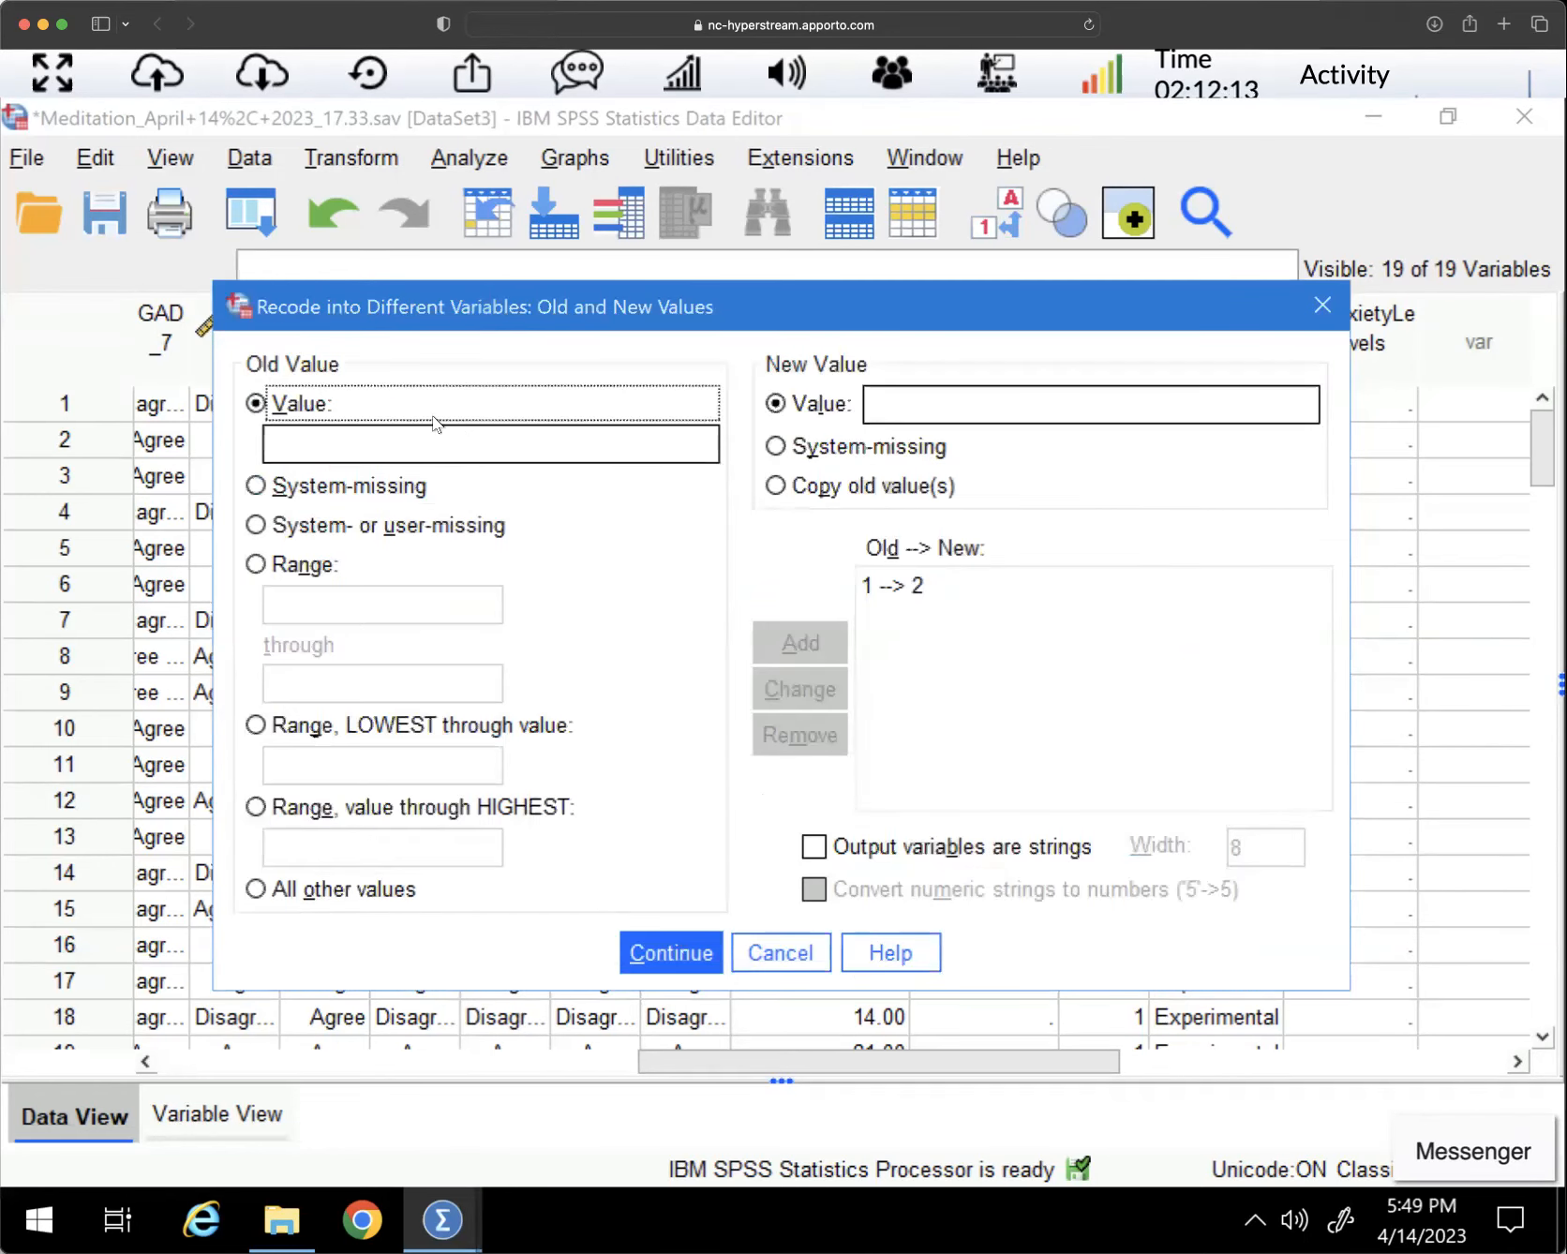
pyautogui.click(931, 596)
pyautogui.click(834, 731)
# Add a recode rule that maps the range 0 through 9 to new value 1
pyautogui.click(255, 564)
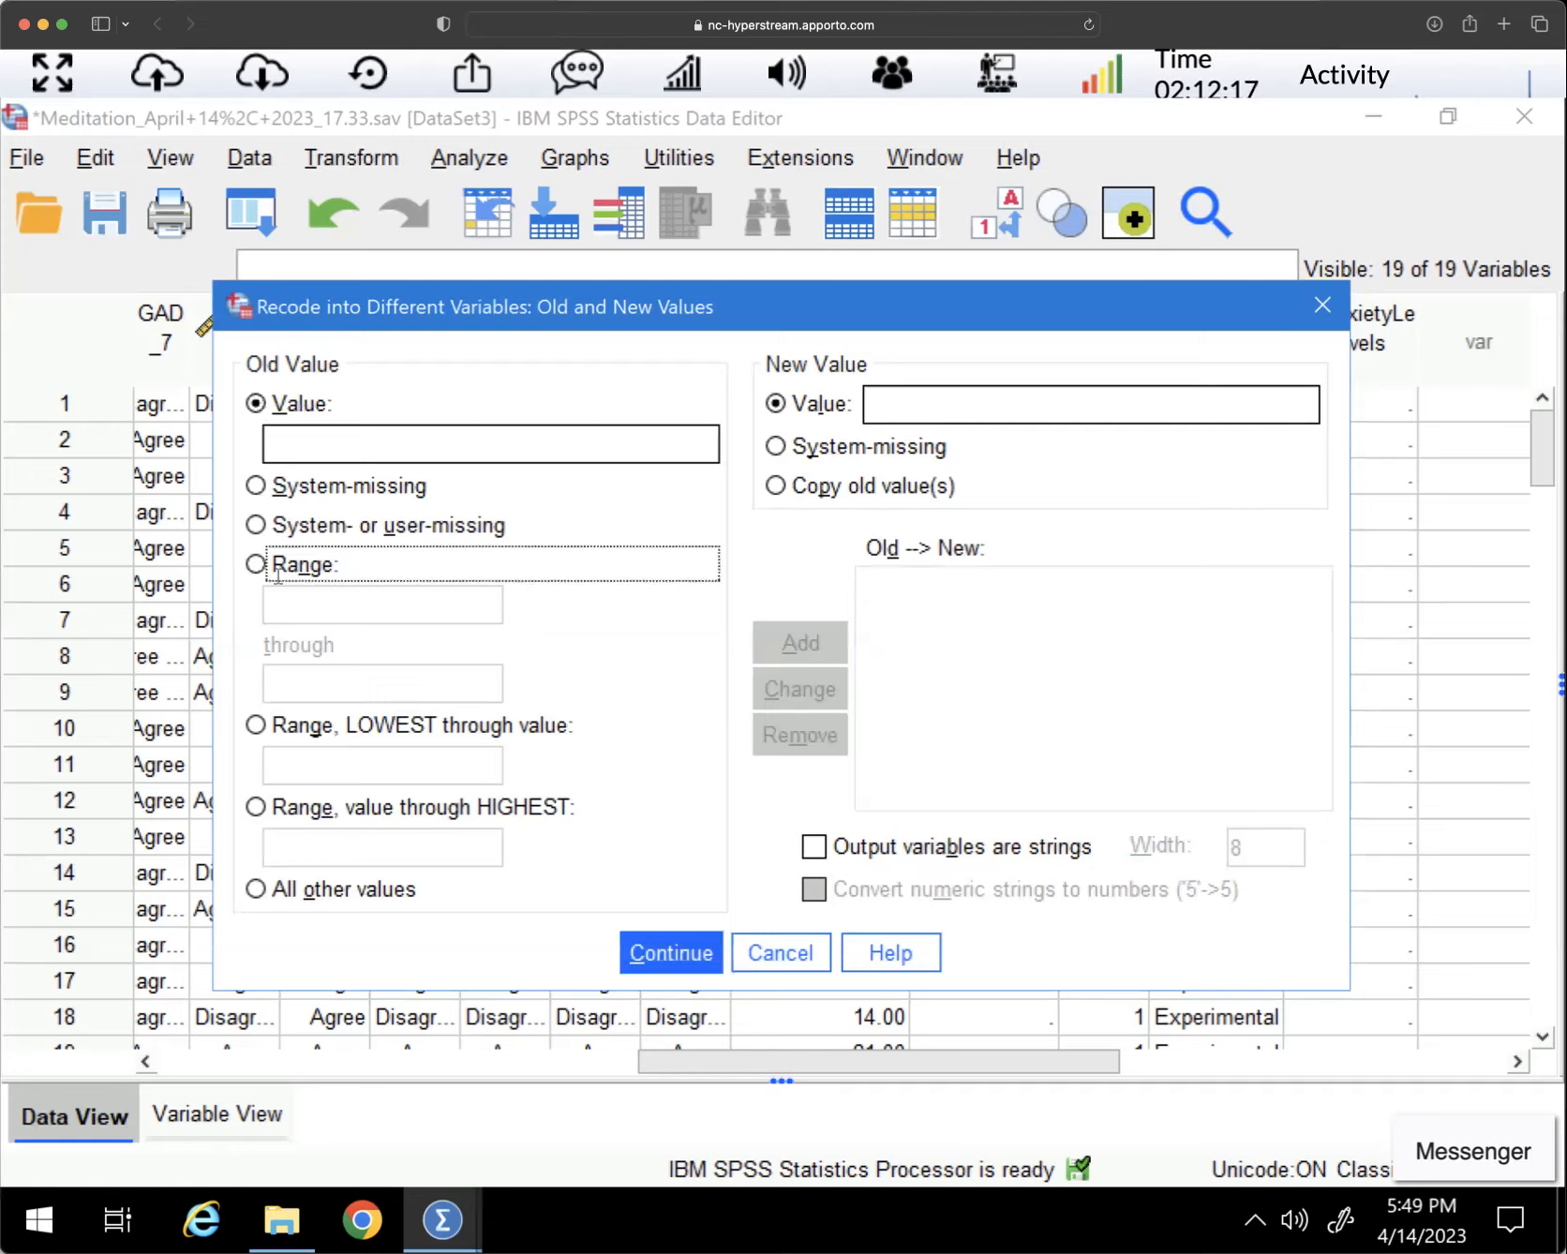
pyautogui.write('0')
pyautogui.click(310, 675)
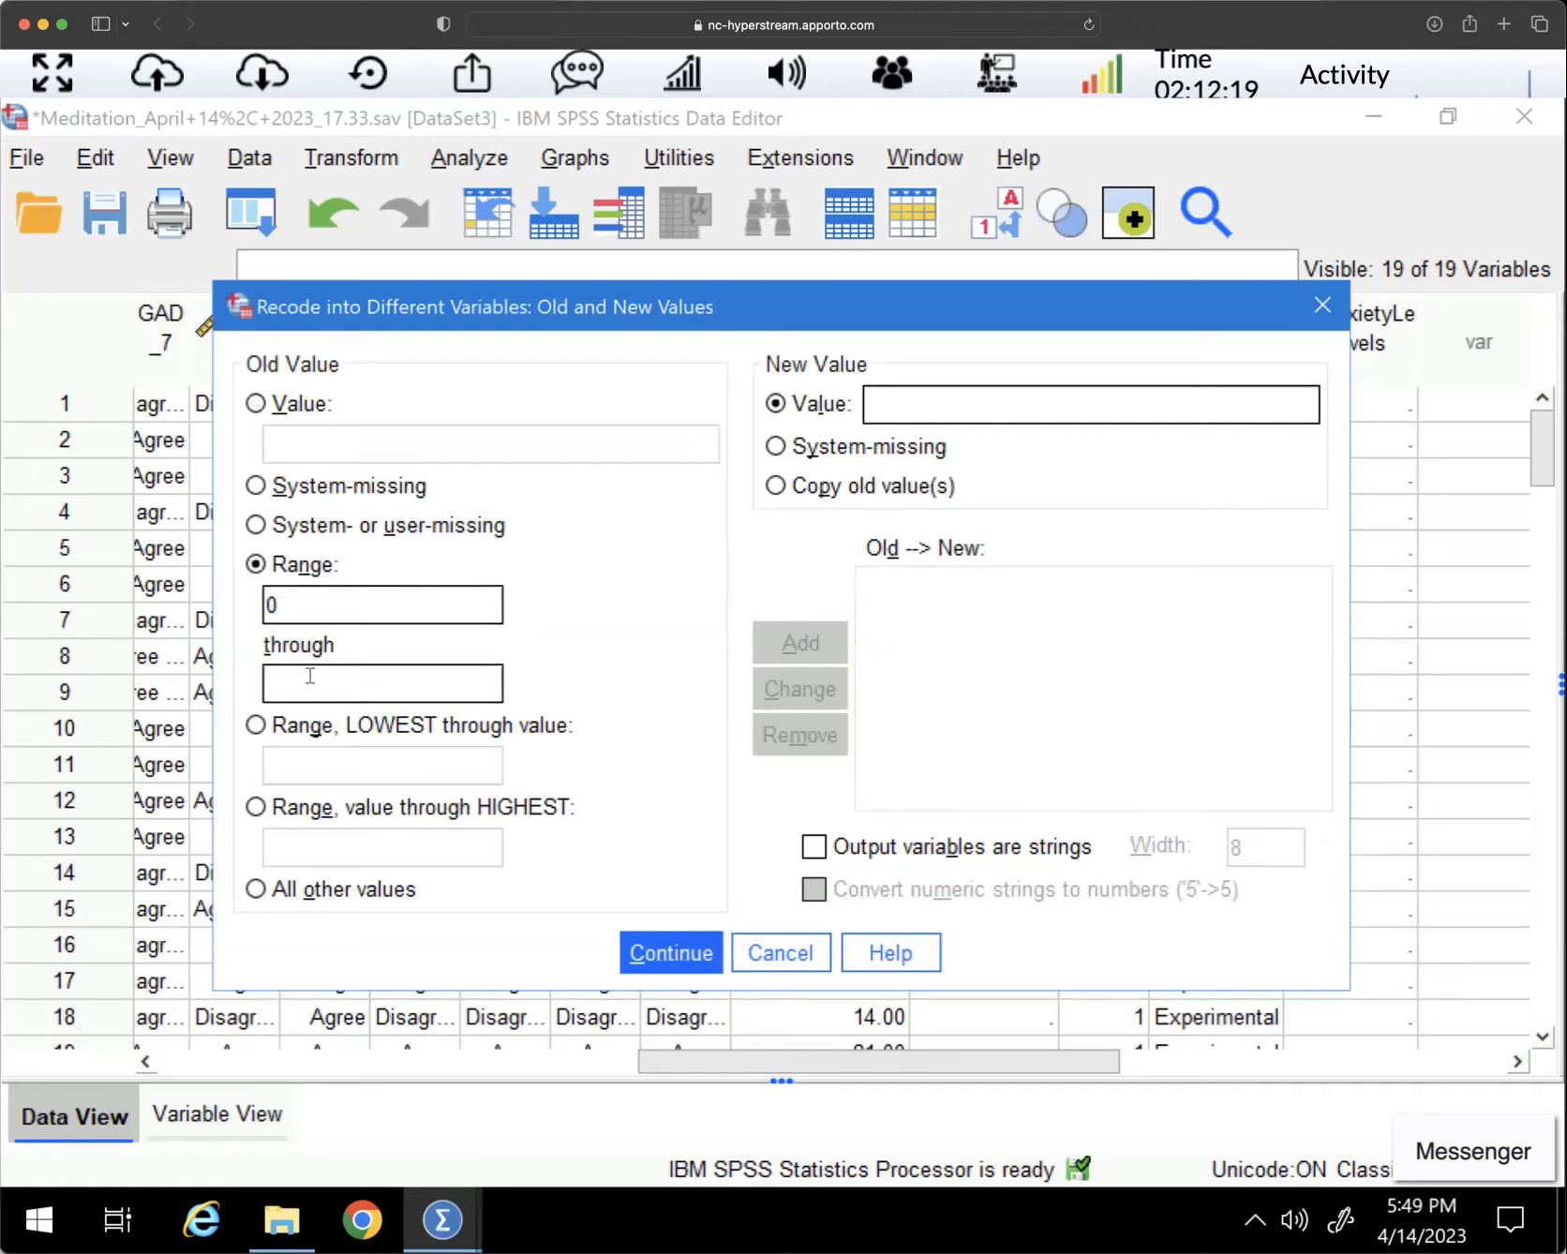
pyautogui.write('9')
pyautogui.click(885, 396)
pyautogui.write('1')
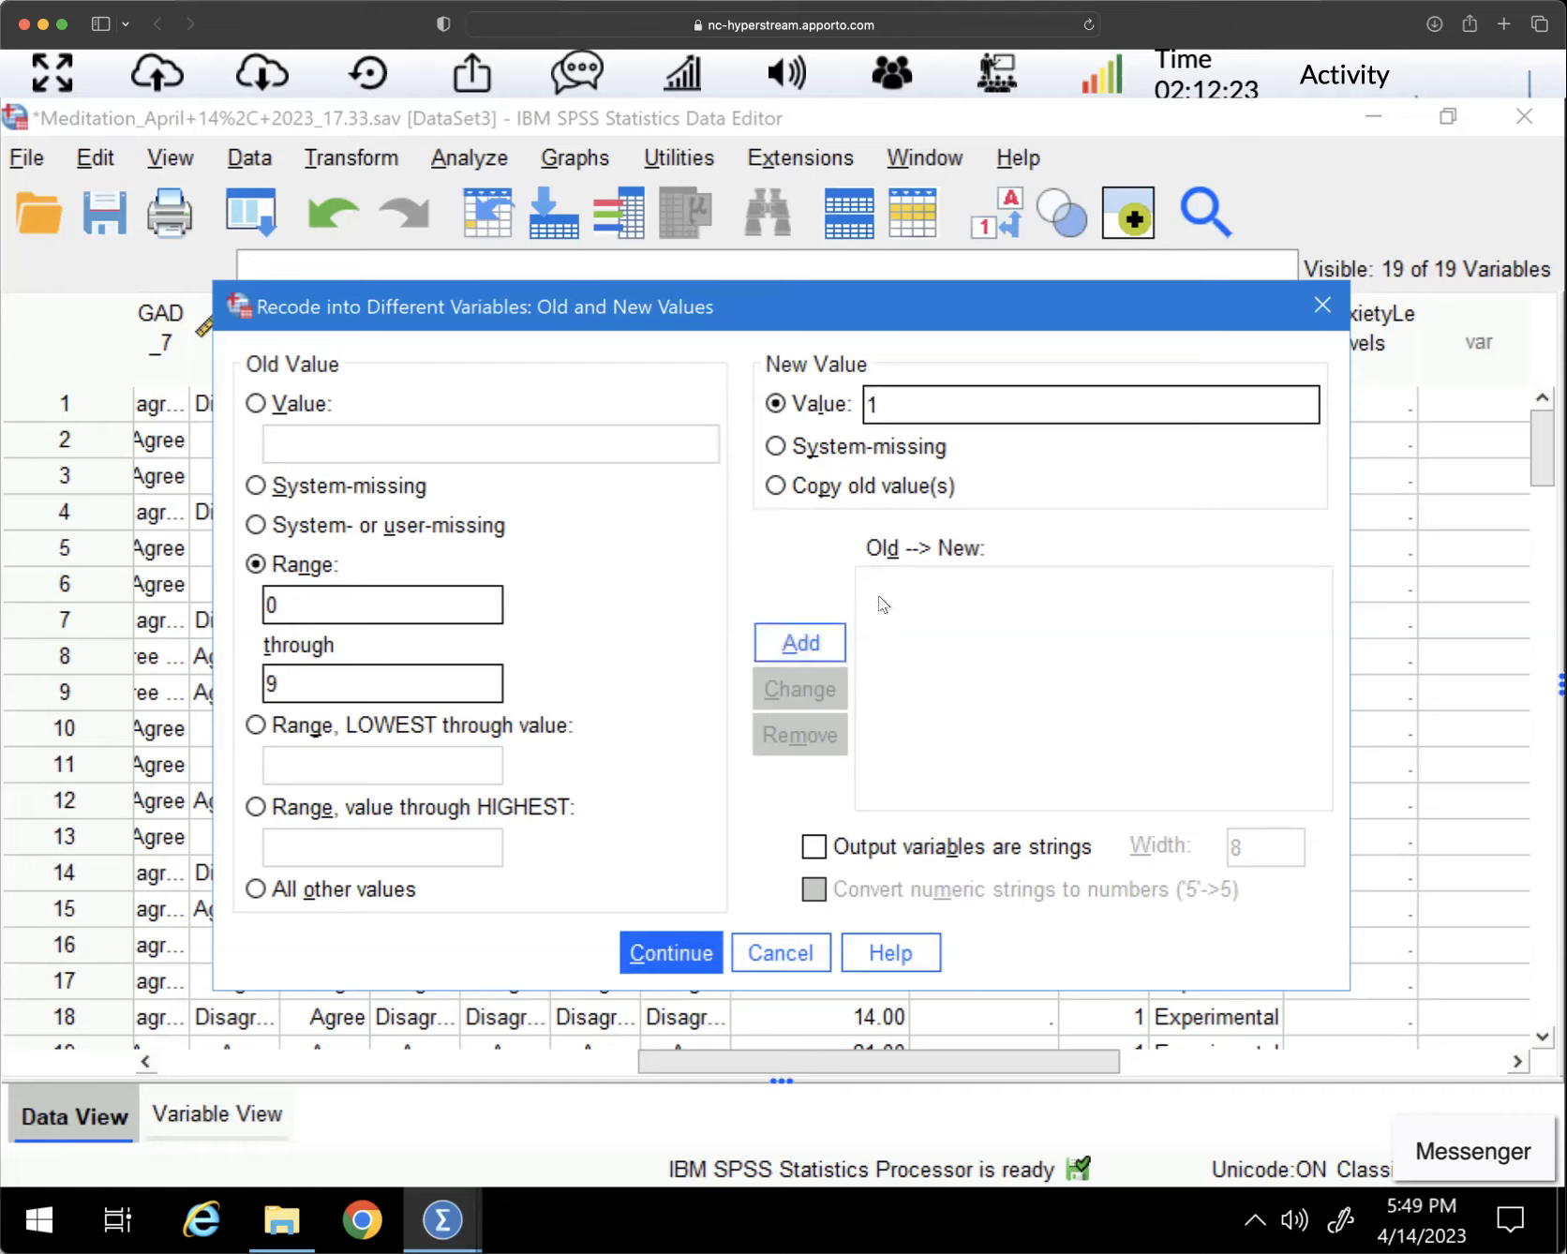
pyautogui.click(806, 644)
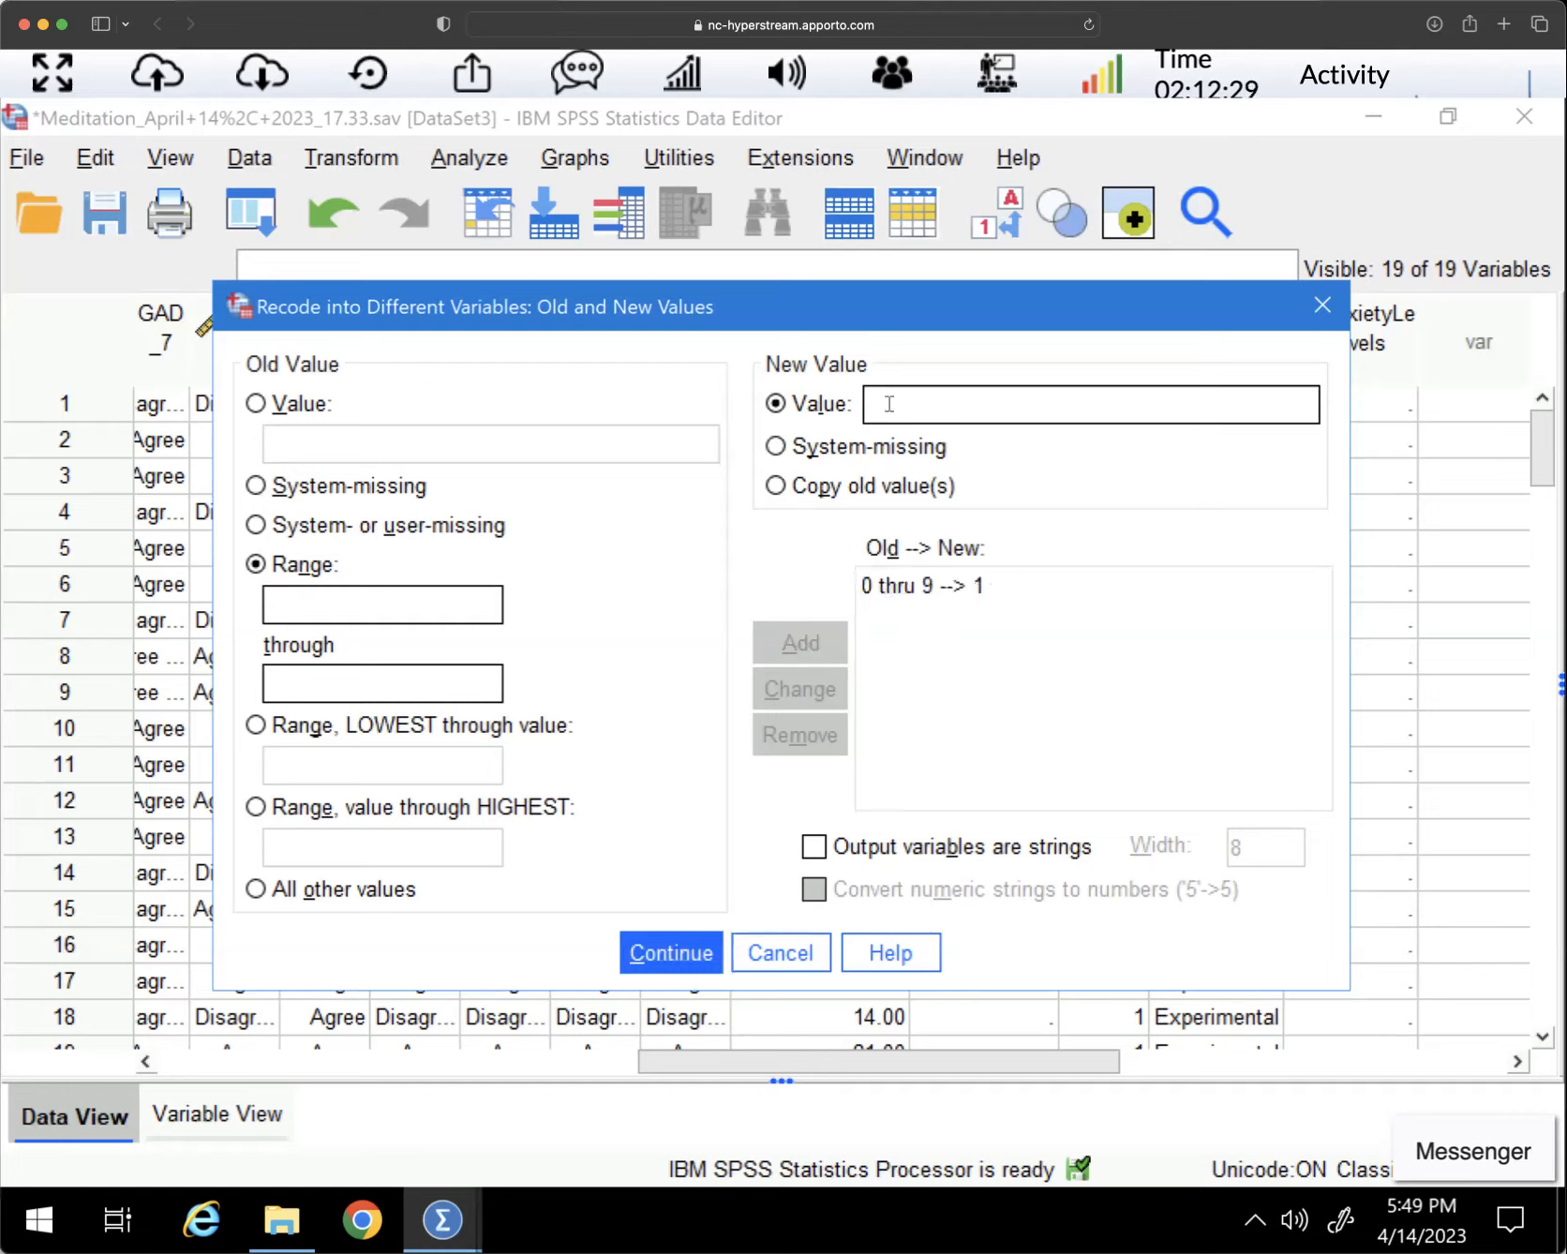
# Add a recode rule that maps the range 10 through 19 to new value 2
pyautogui.click(327, 603)
pyautogui.write('10')
pyautogui.click(397, 683)
pyautogui.write('19')
pyautogui.write('2')
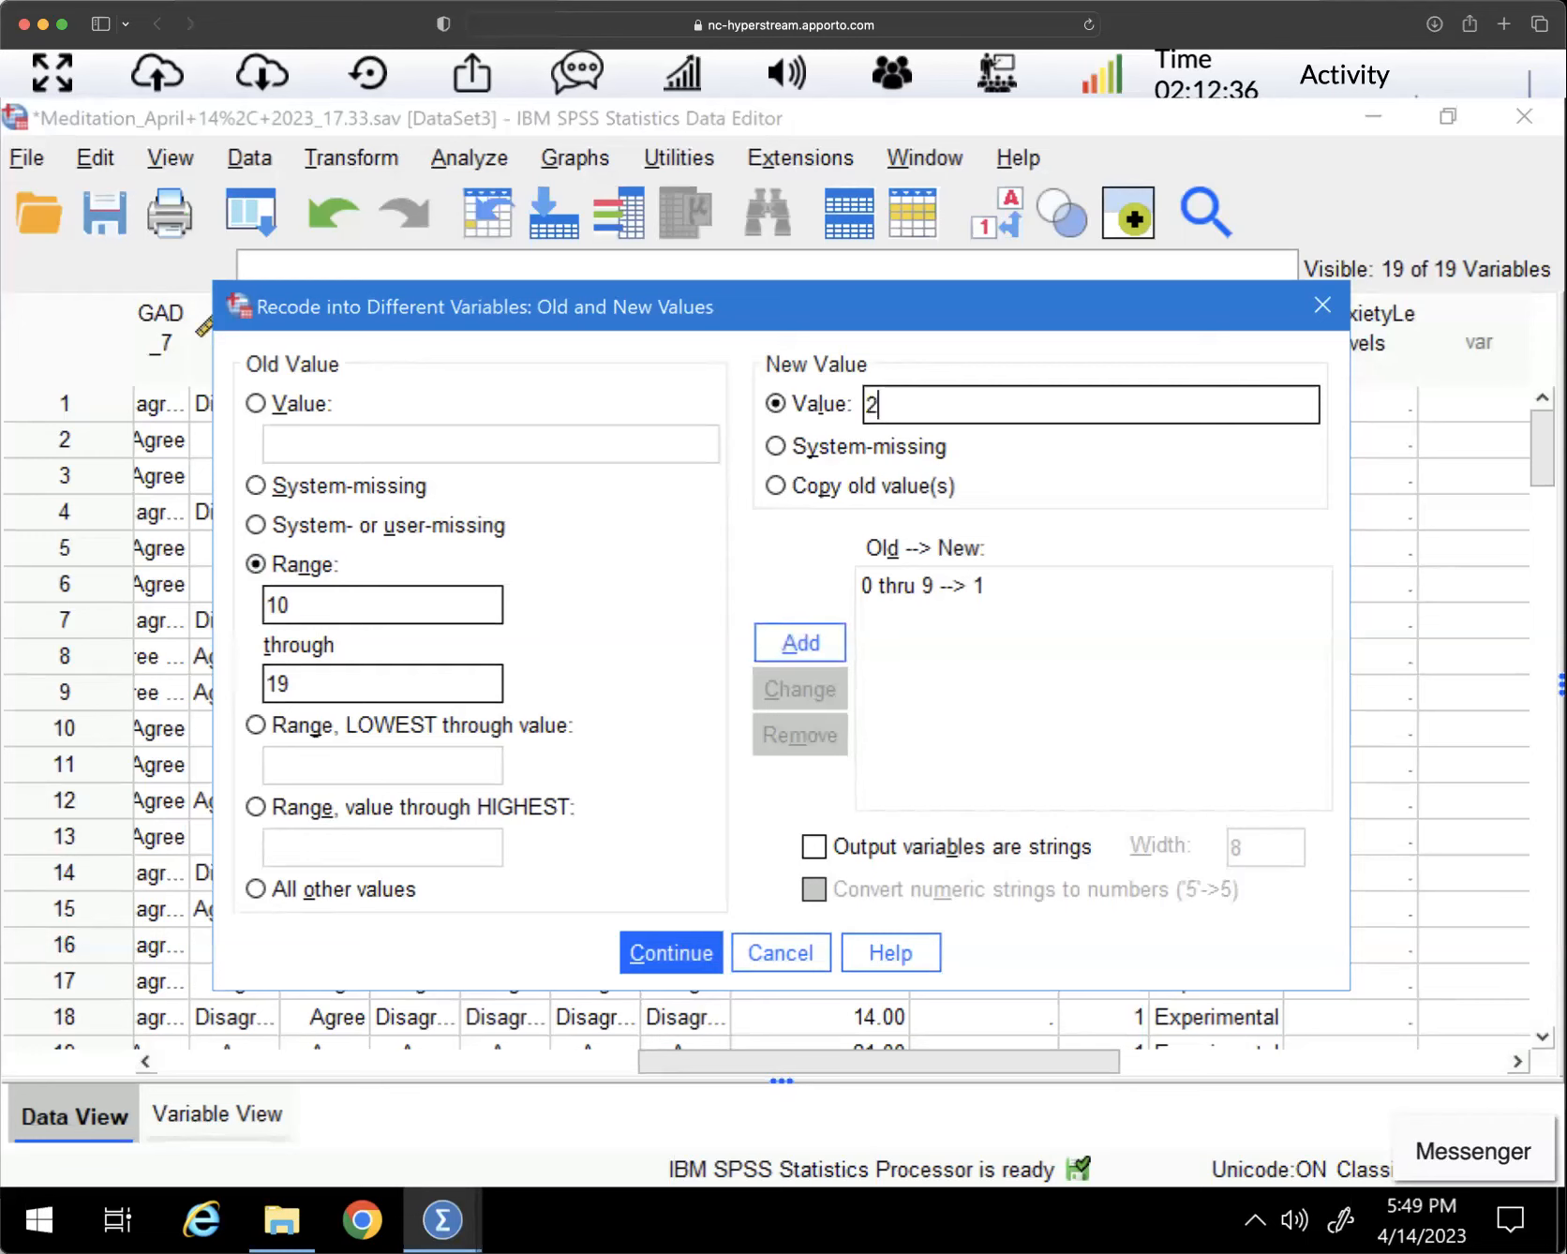
pyautogui.click(799, 653)
pyautogui.click(305, 594)
pyautogui.write('20')
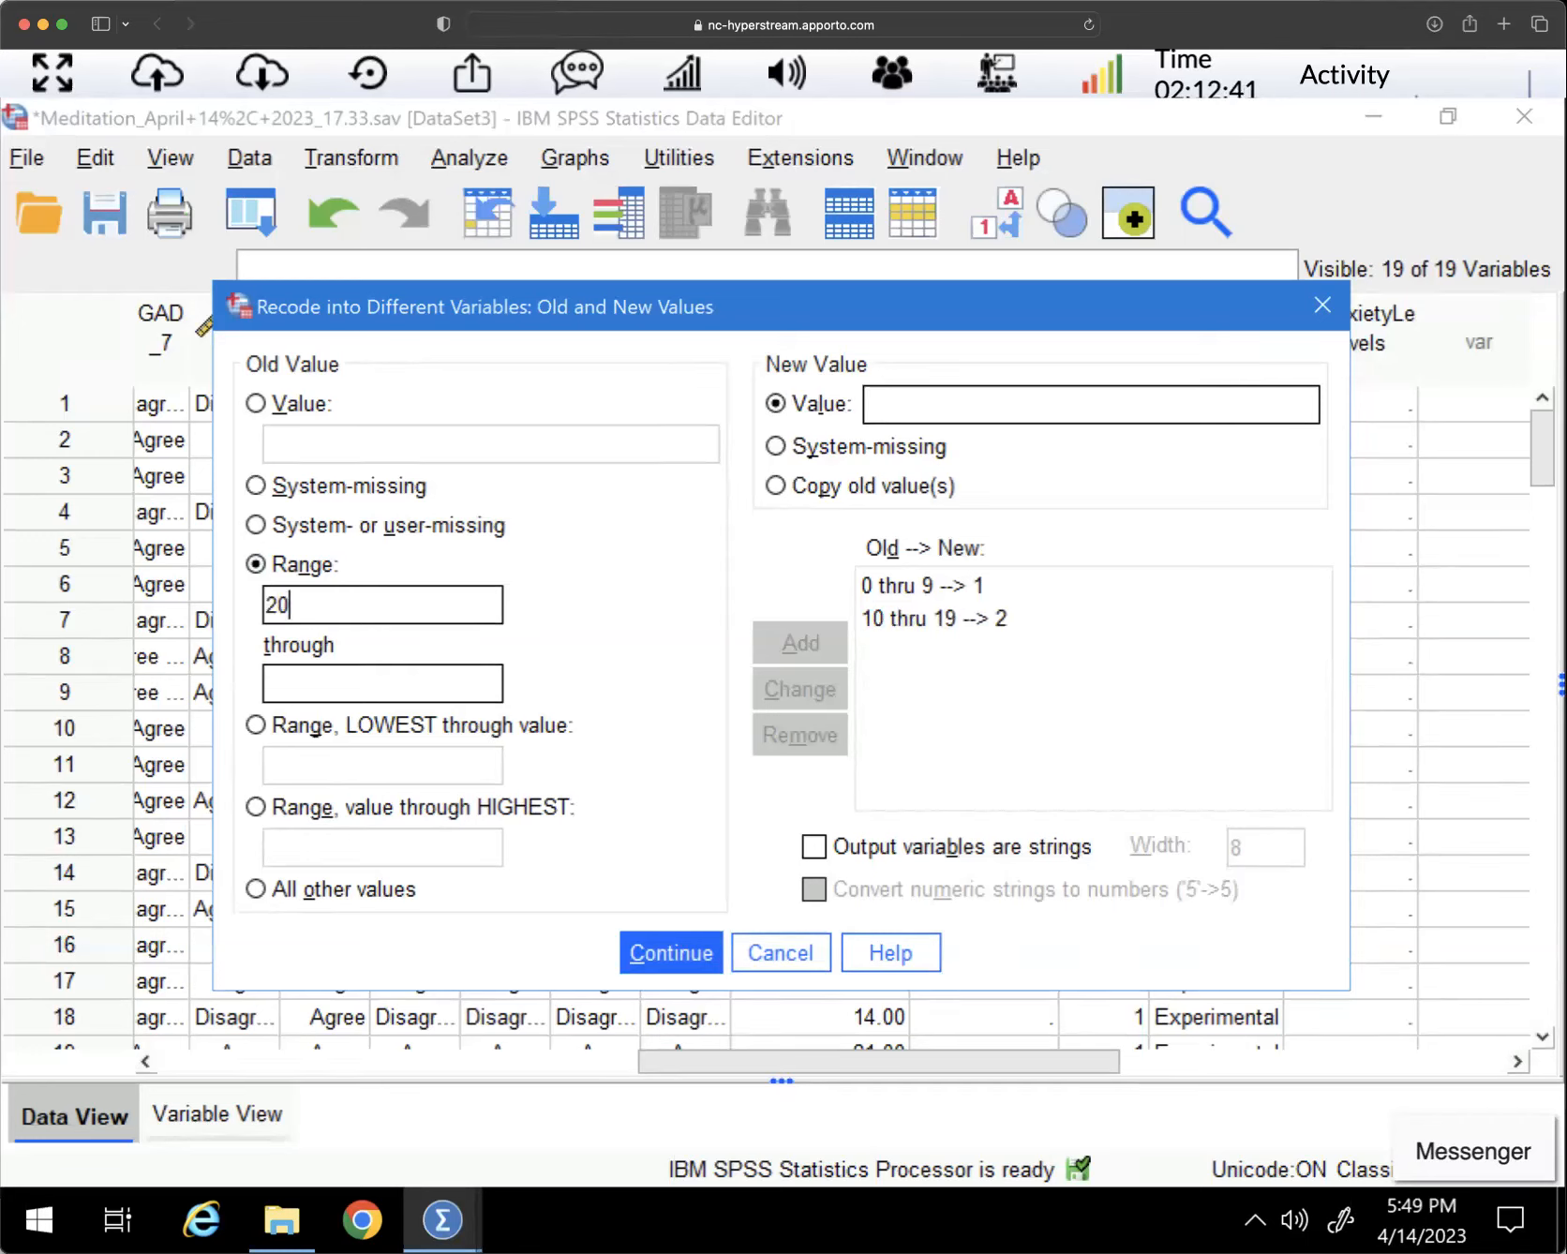
pyautogui.click(266, 604)
pyautogui.press('Right')
pyautogui.press('Right')
pyautogui.press('BackSpace')
pyautogui.press('BackSpace')
# Add a recode rule that maps 20 through the highest value to new value 3
pyautogui.click(256, 807)
pyautogui.write('20')
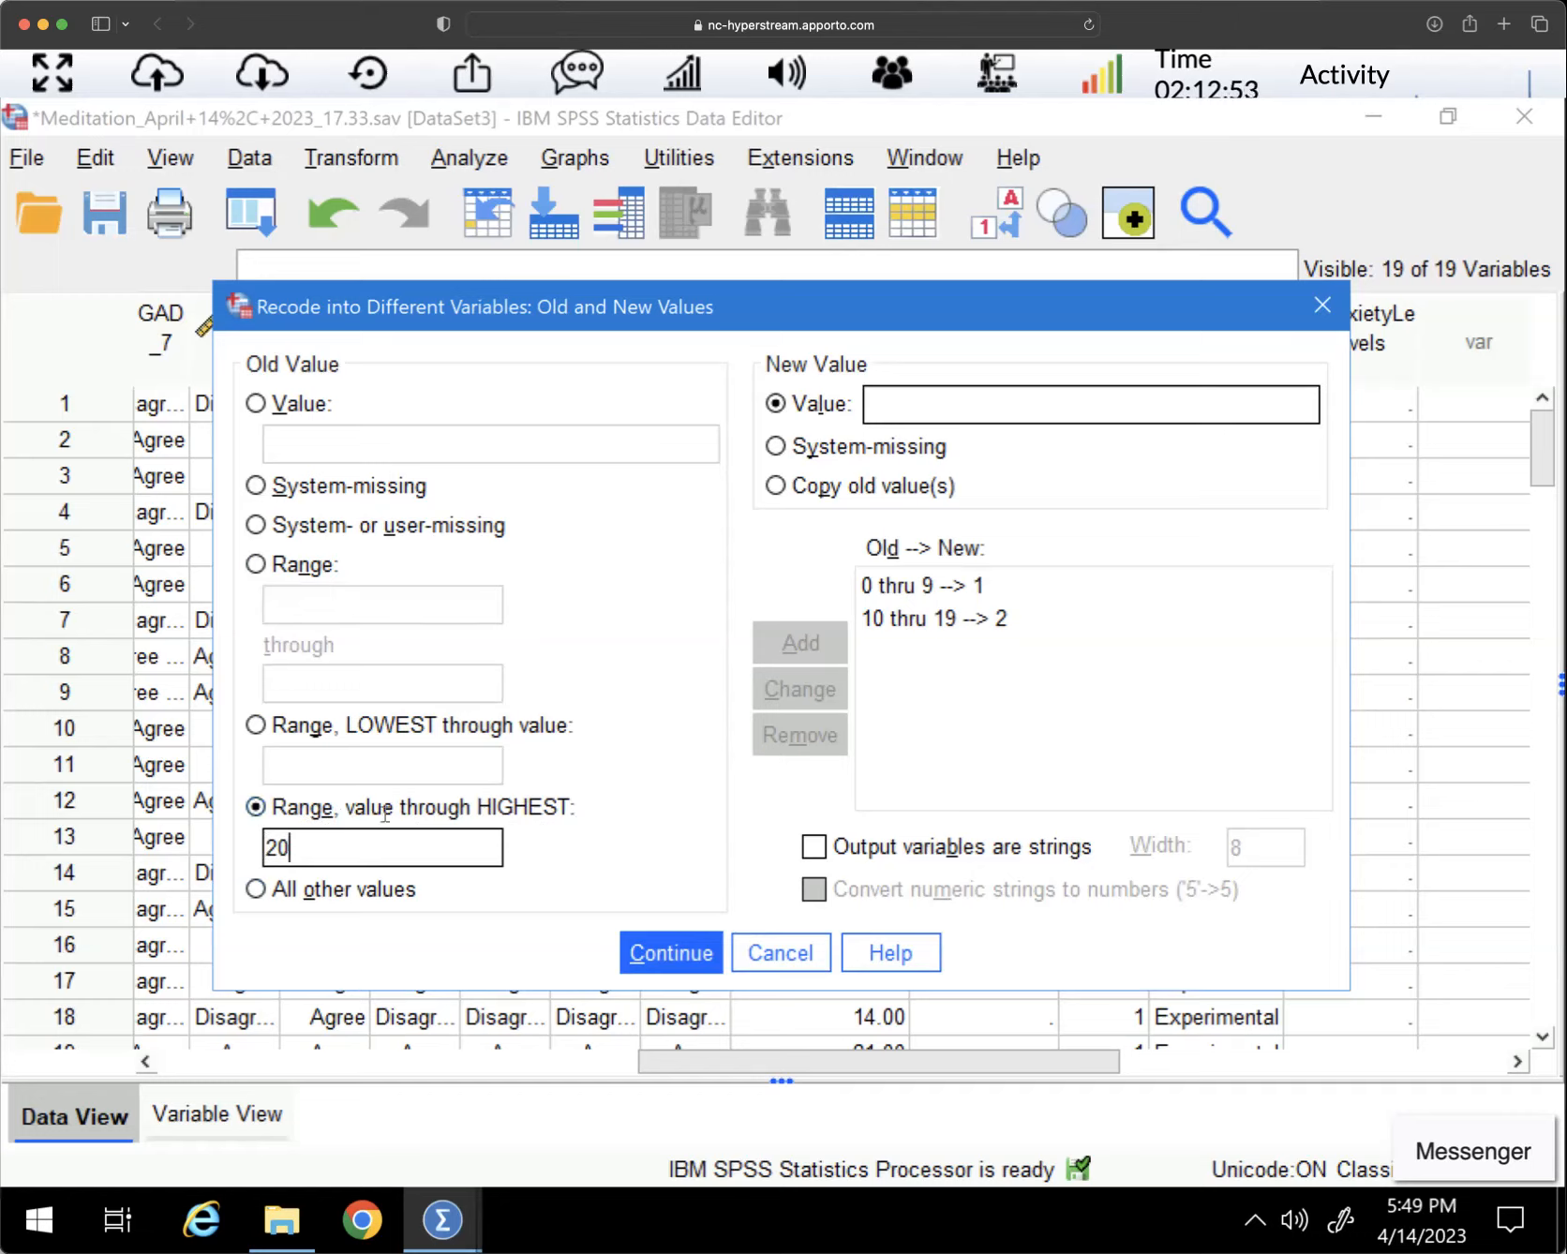
pyautogui.click(985, 401)
pyautogui.write('3')
pyautogui.click(812, 644)
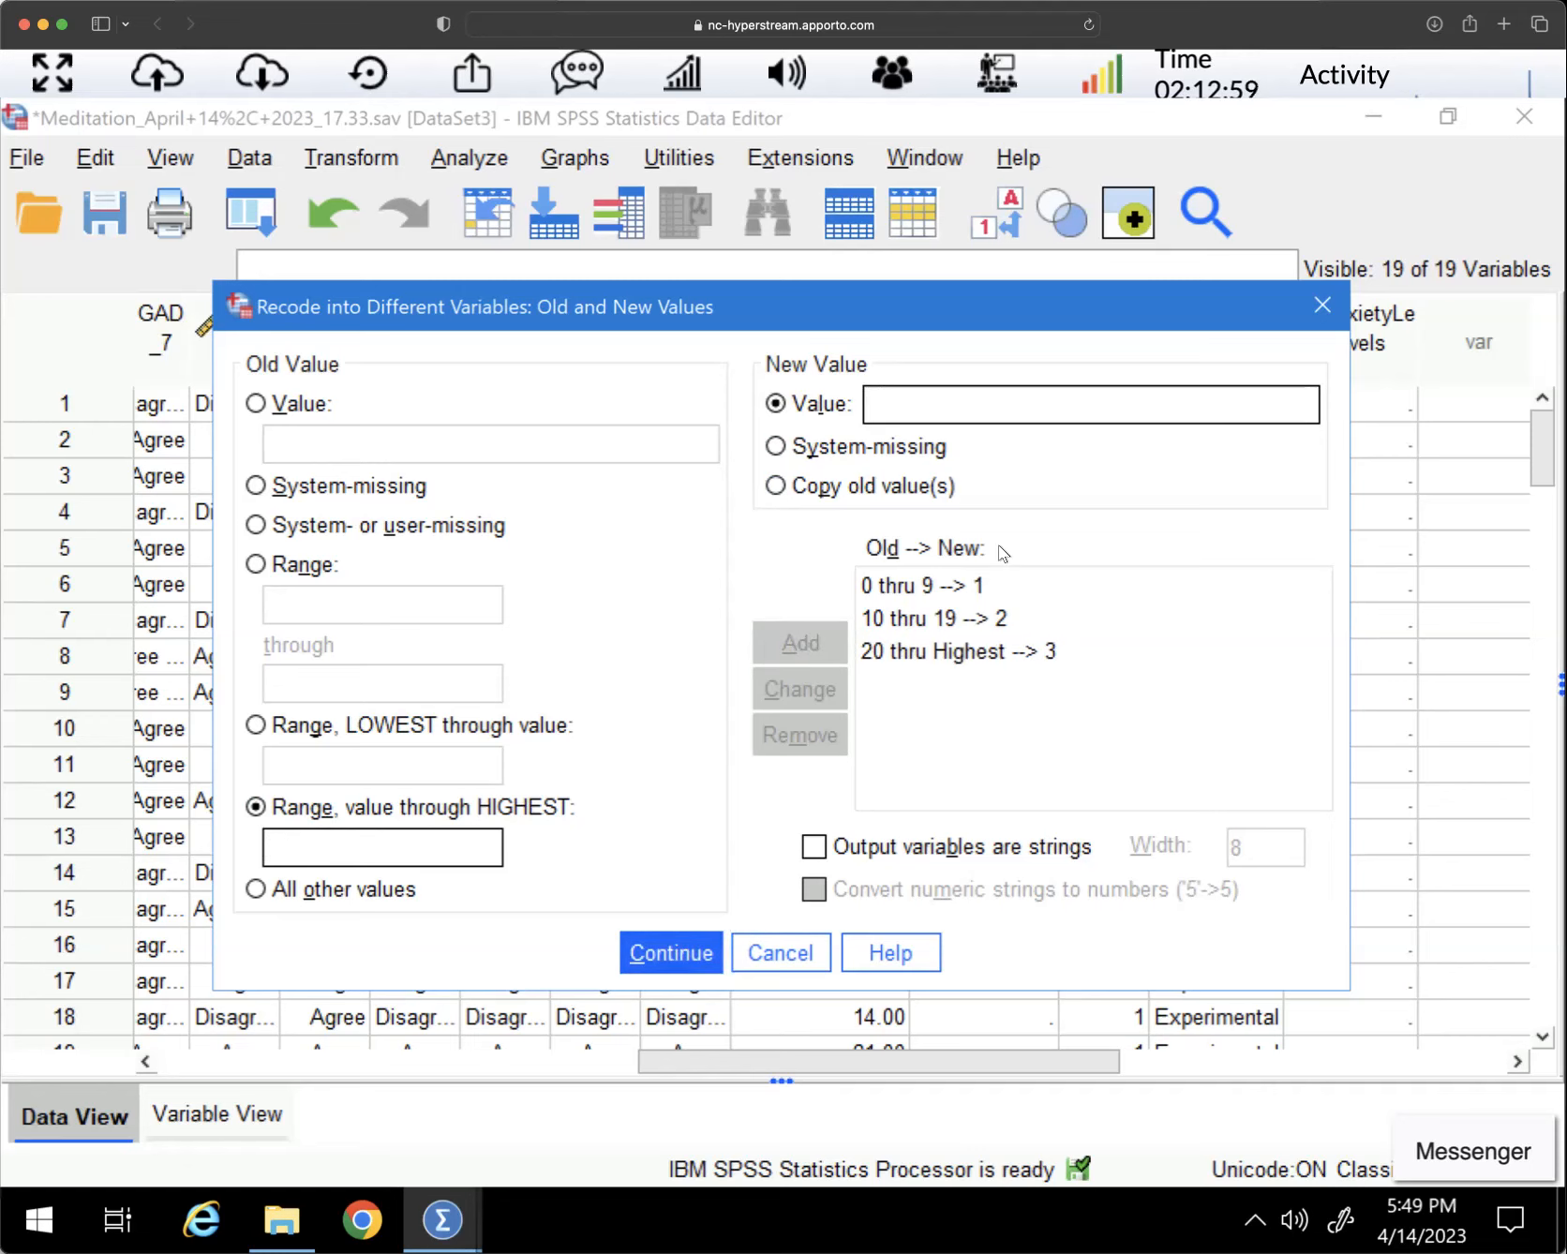
# Accept the recode rules, run the recode into AnxietyLevels, and return to the Data Editor
pyautogui.click(670, 941)
pyautogui.click(626, 904)
pyautogui.click(1339, 167)
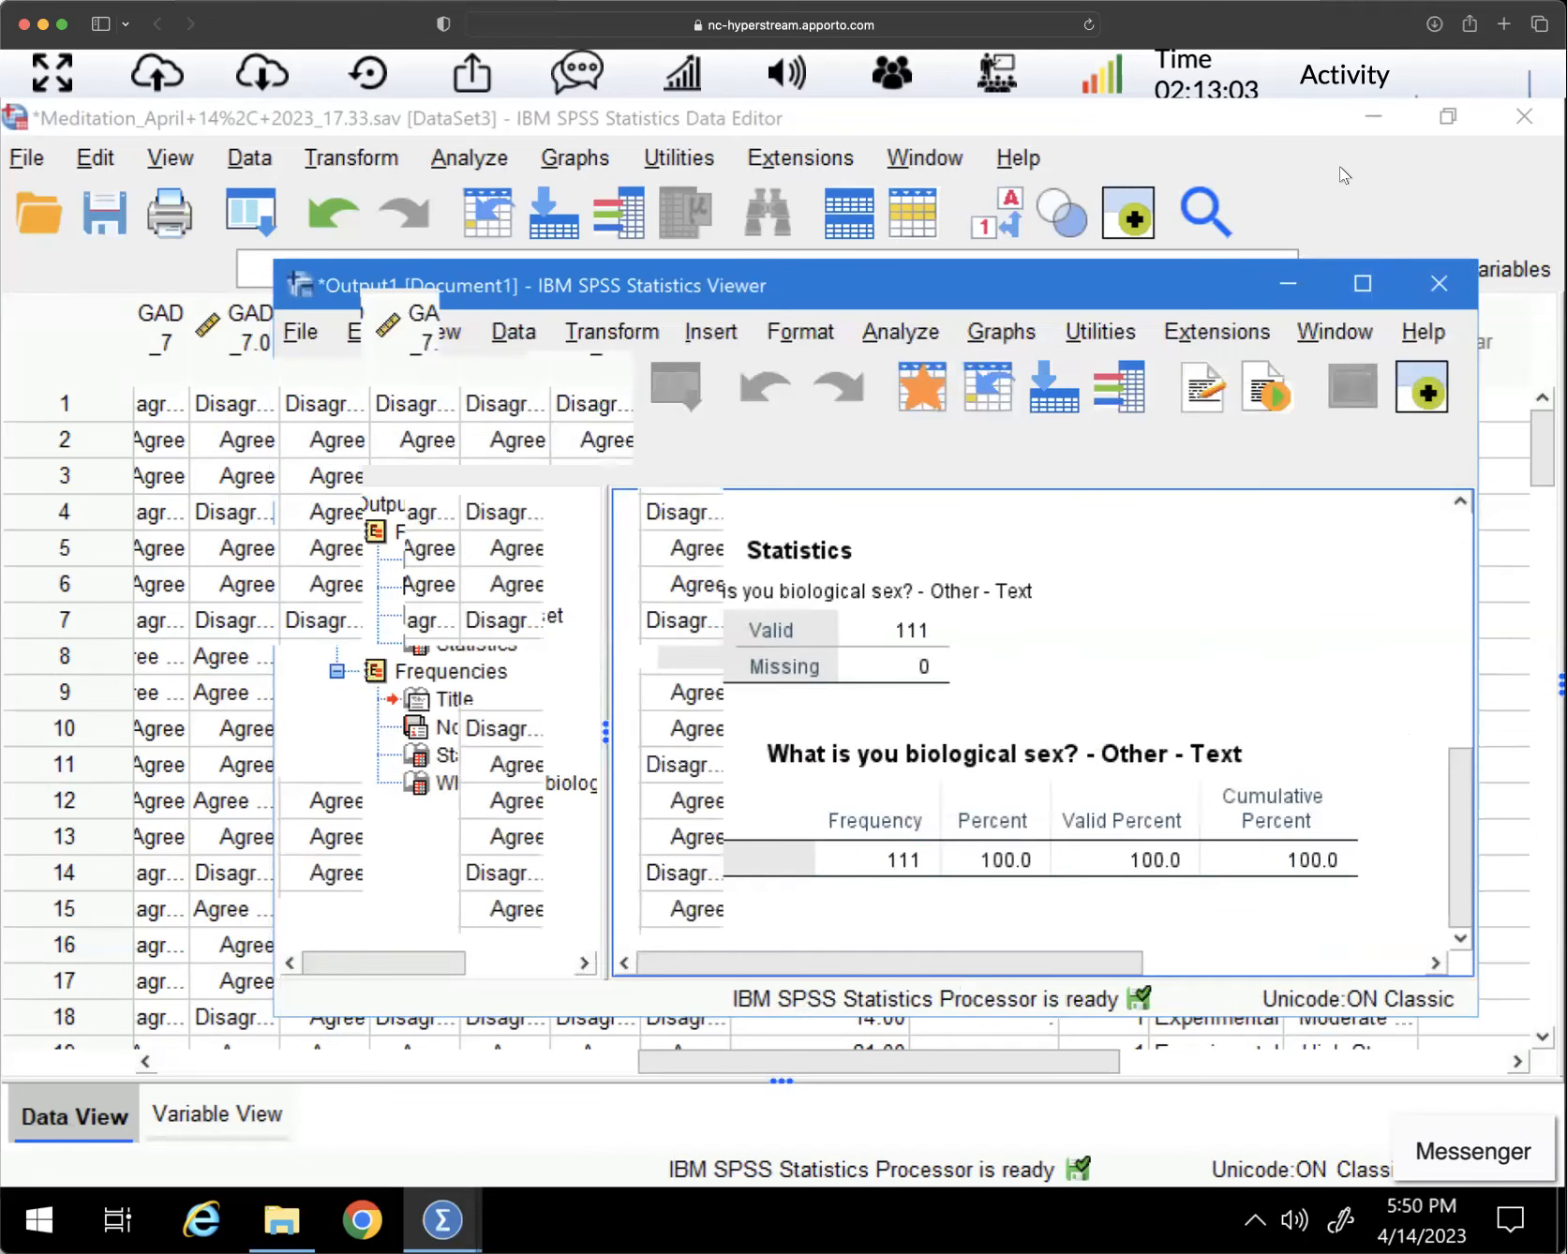
# Move the AnxietyLevels column directly after GAD_Total in the data grid
pyautogui.moveTo(746, 1072); pyautogui.dragTo(778, 1069)
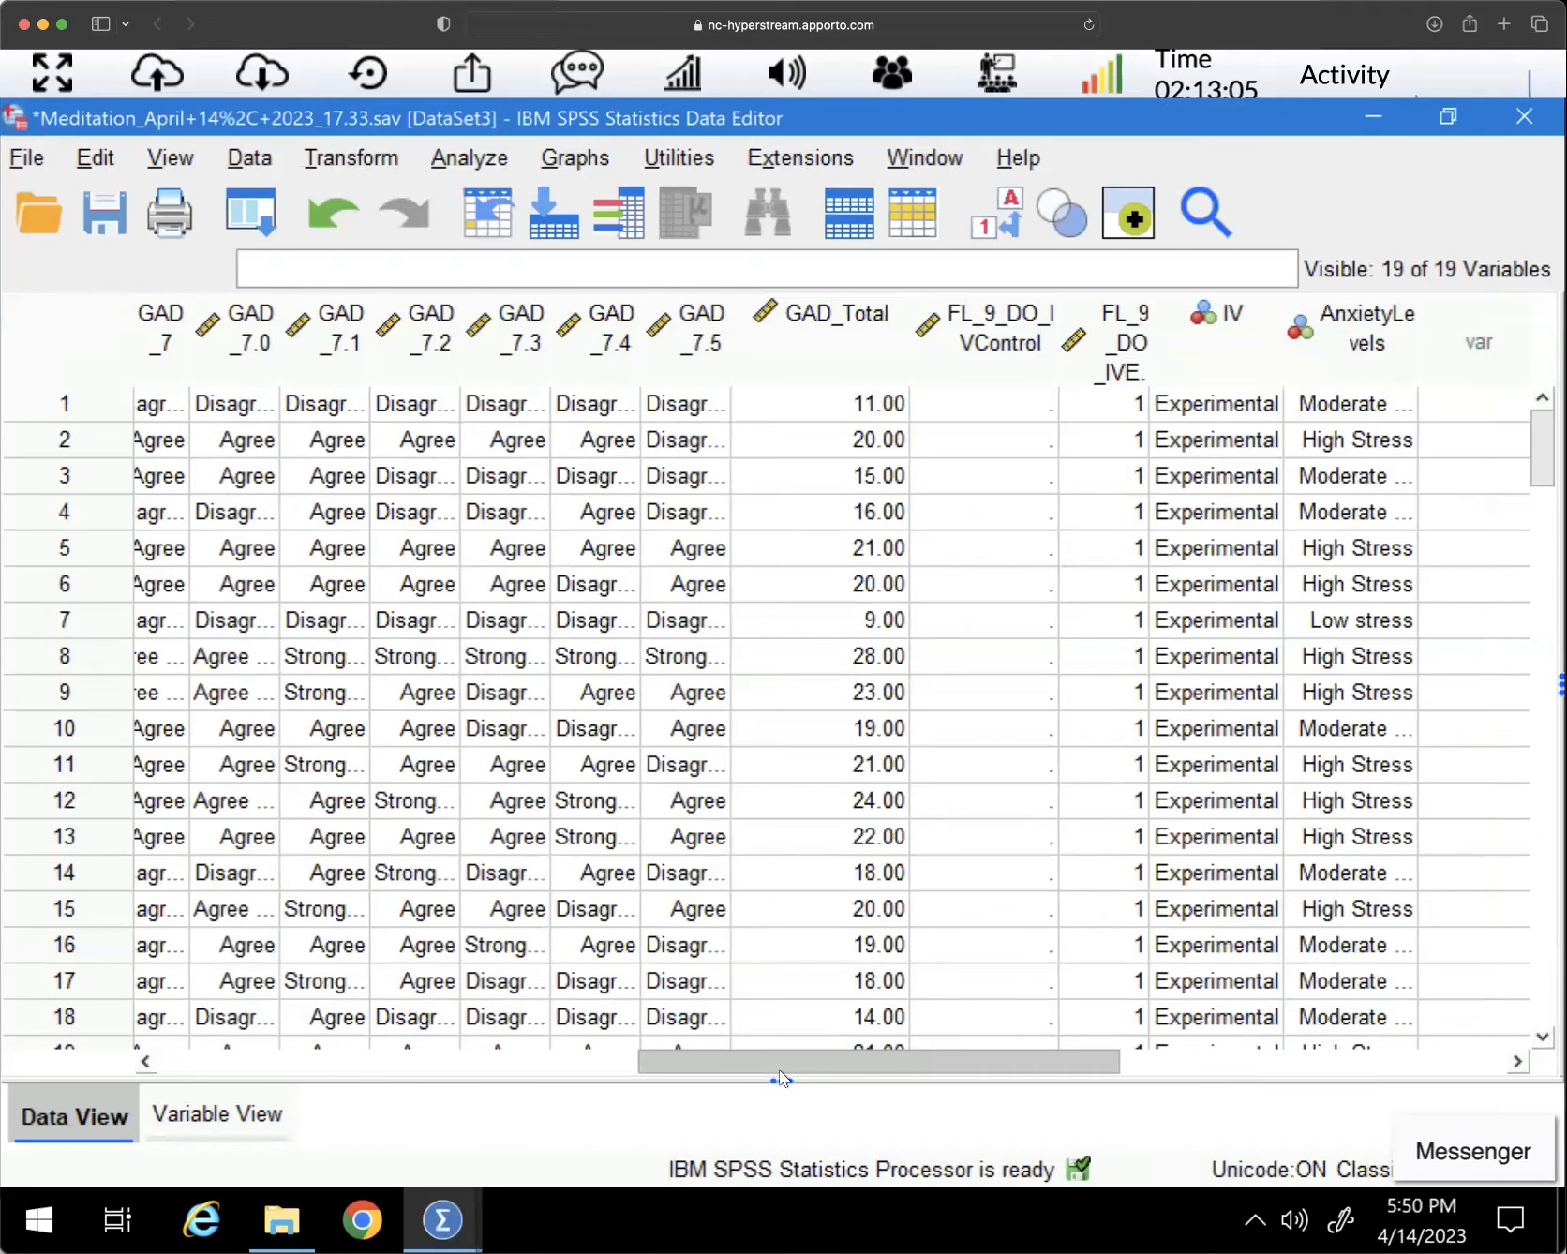
pyautogui.click(1248, 355)
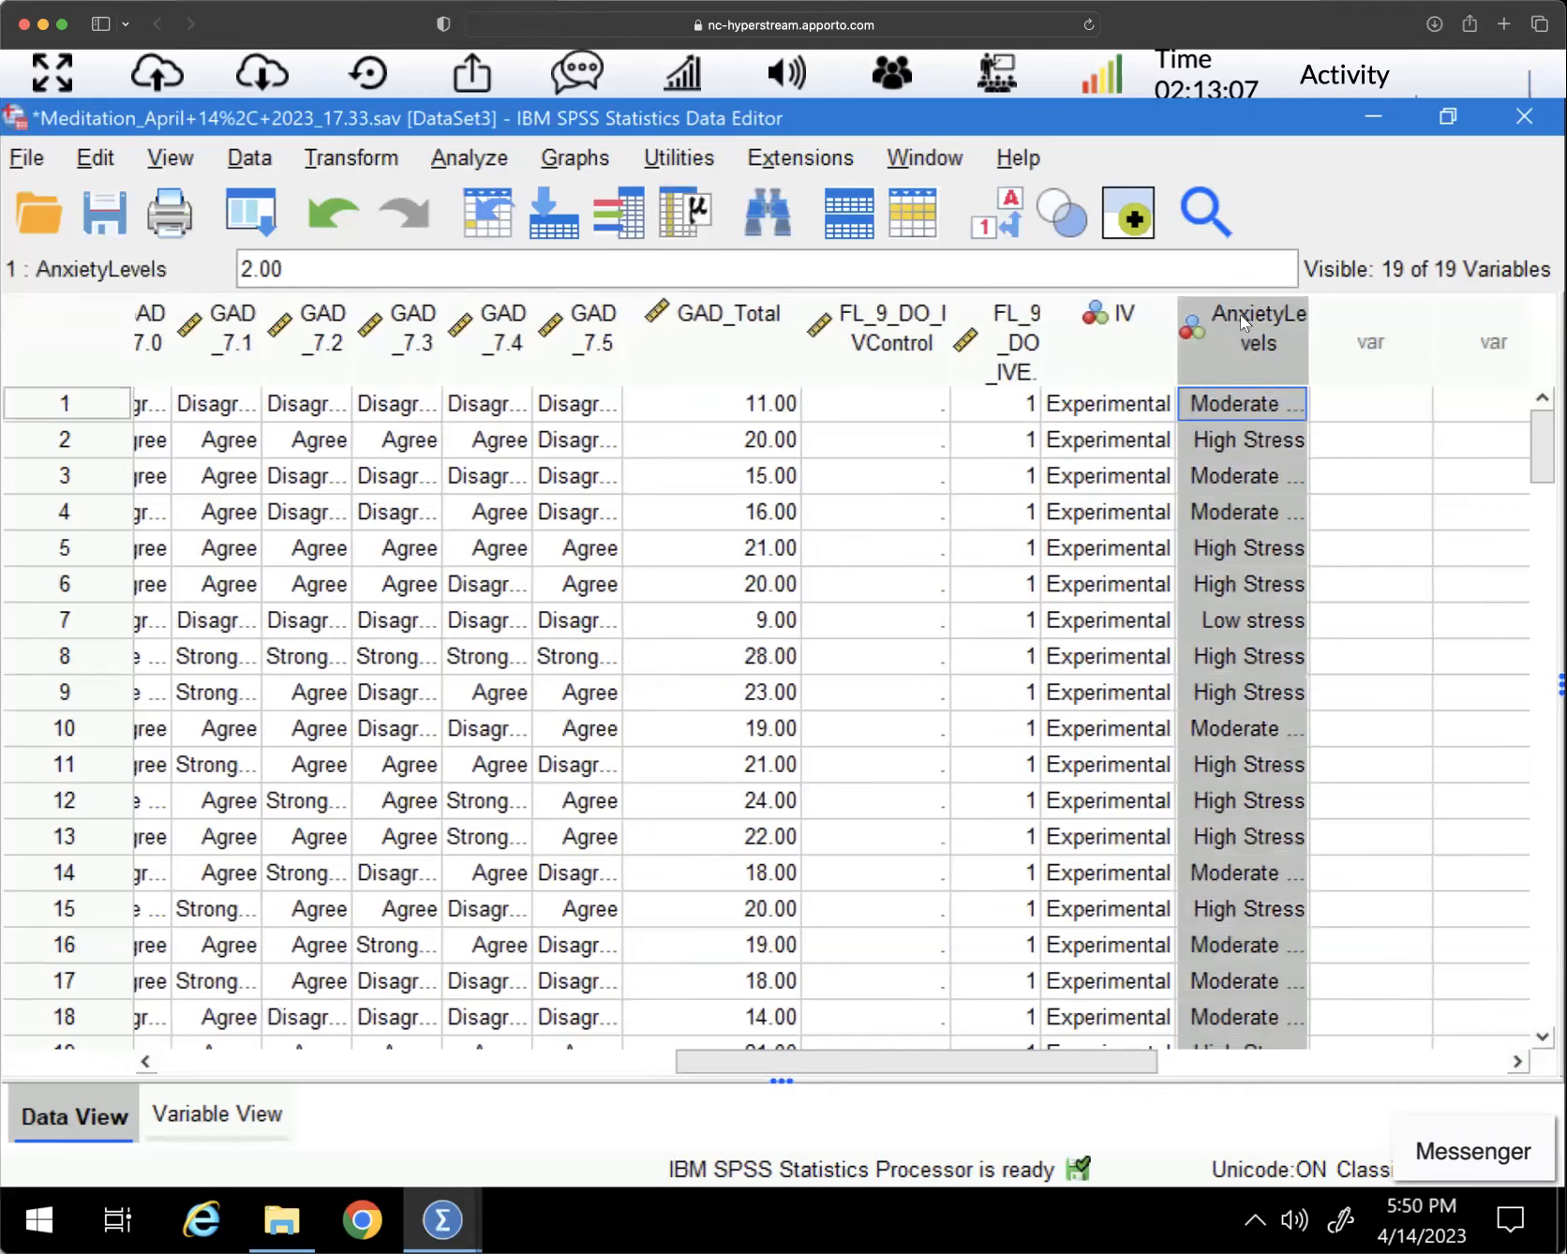
pyautogui.moveTo(1242, 321)
pyautogui.mouseDown()
pyautogui.moveTo(816, 352)
pyautogui.moveTo(853, 356)
pyautogui.mouseUp()
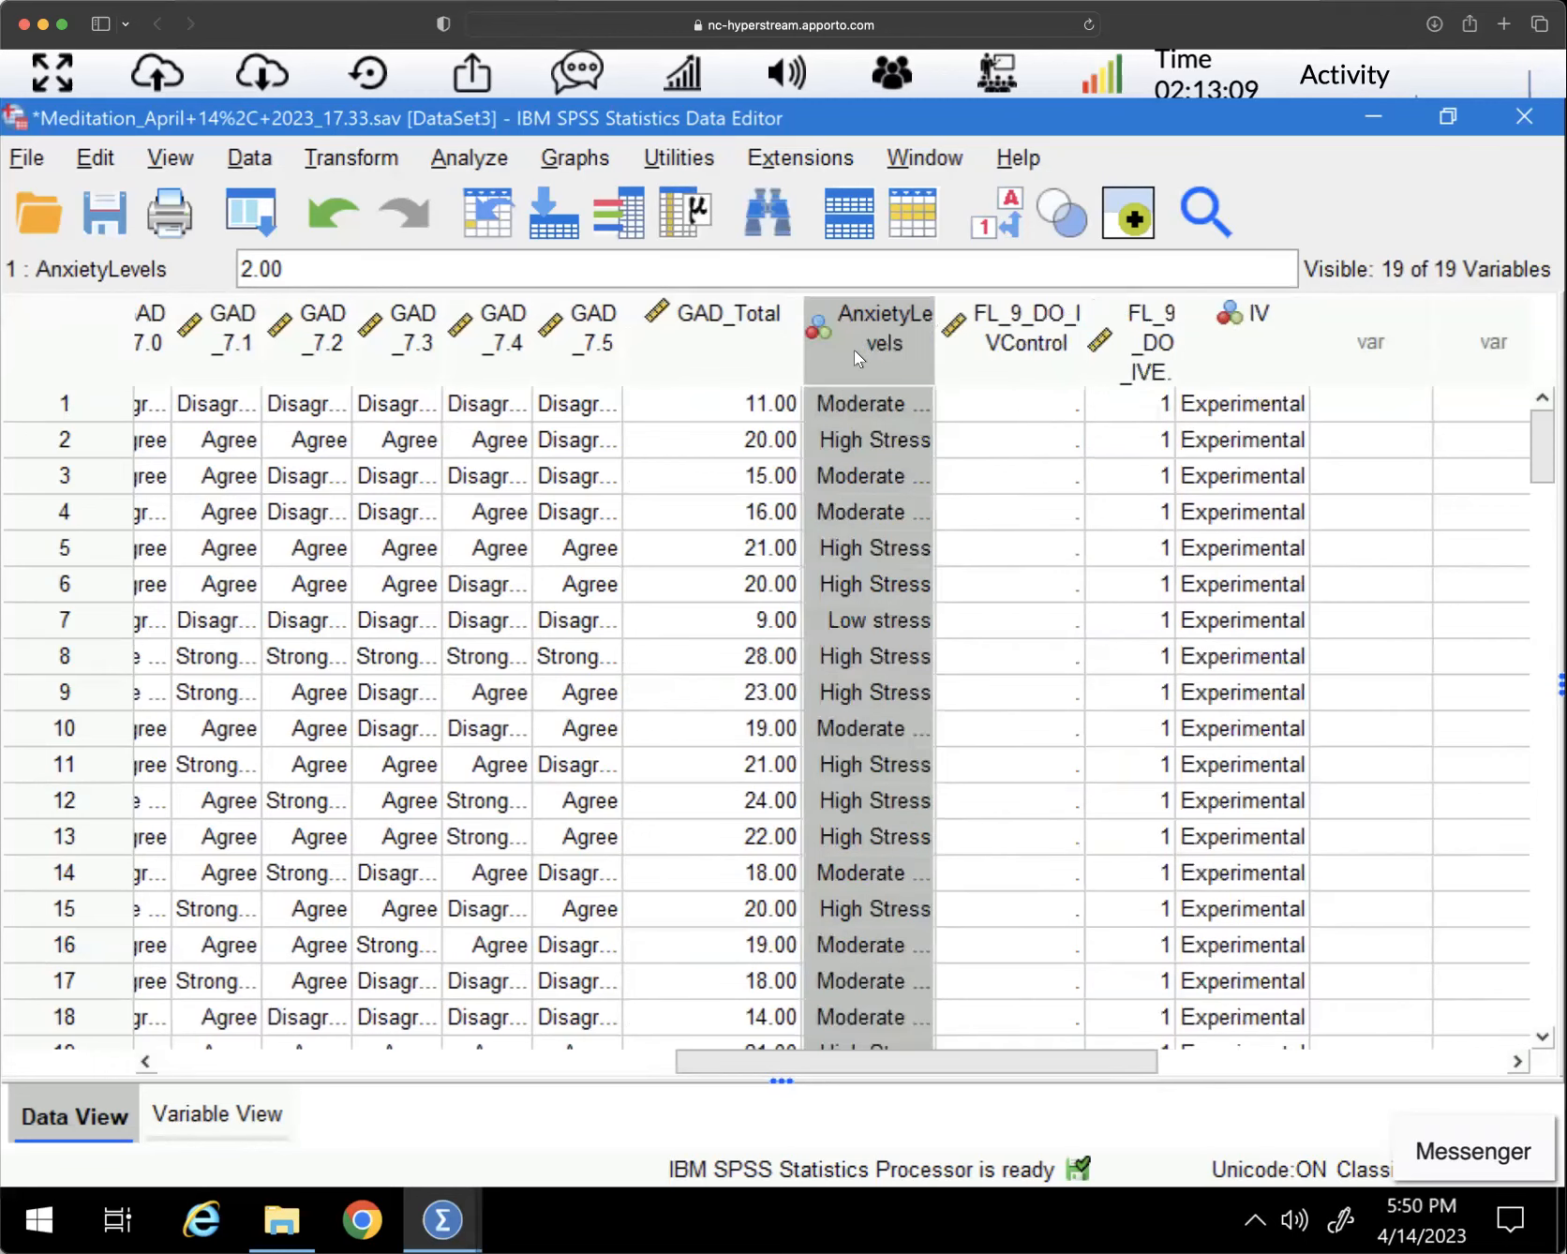
# Compare GAD_Total with AnxietyLevels for the first three cases and widen the AnxietyLevels column to fit its full labels
pyautogui.click(750, 403)
pyautogui.click(869, 405)
pyautogui.click(769, 448)
pyautogui.click(863, 442)
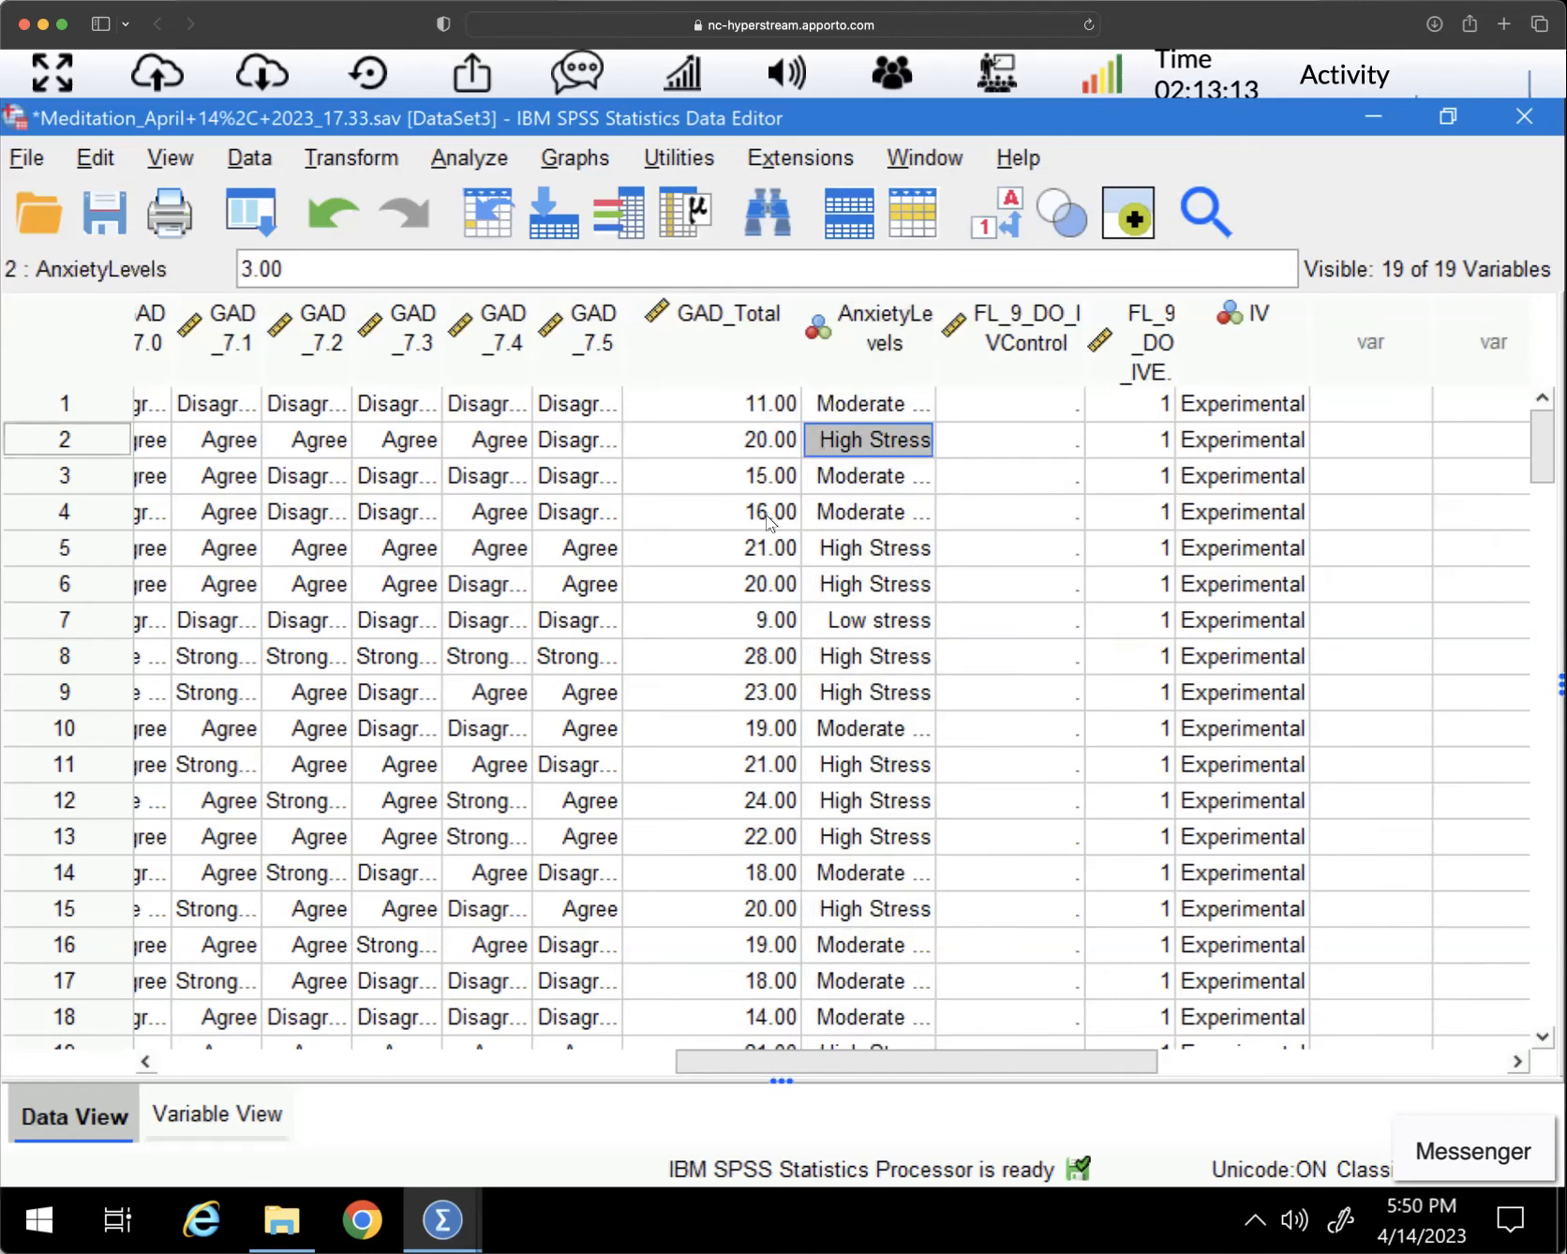
pyautogui.click(749, 484)
pyautogui.click(865, 483)
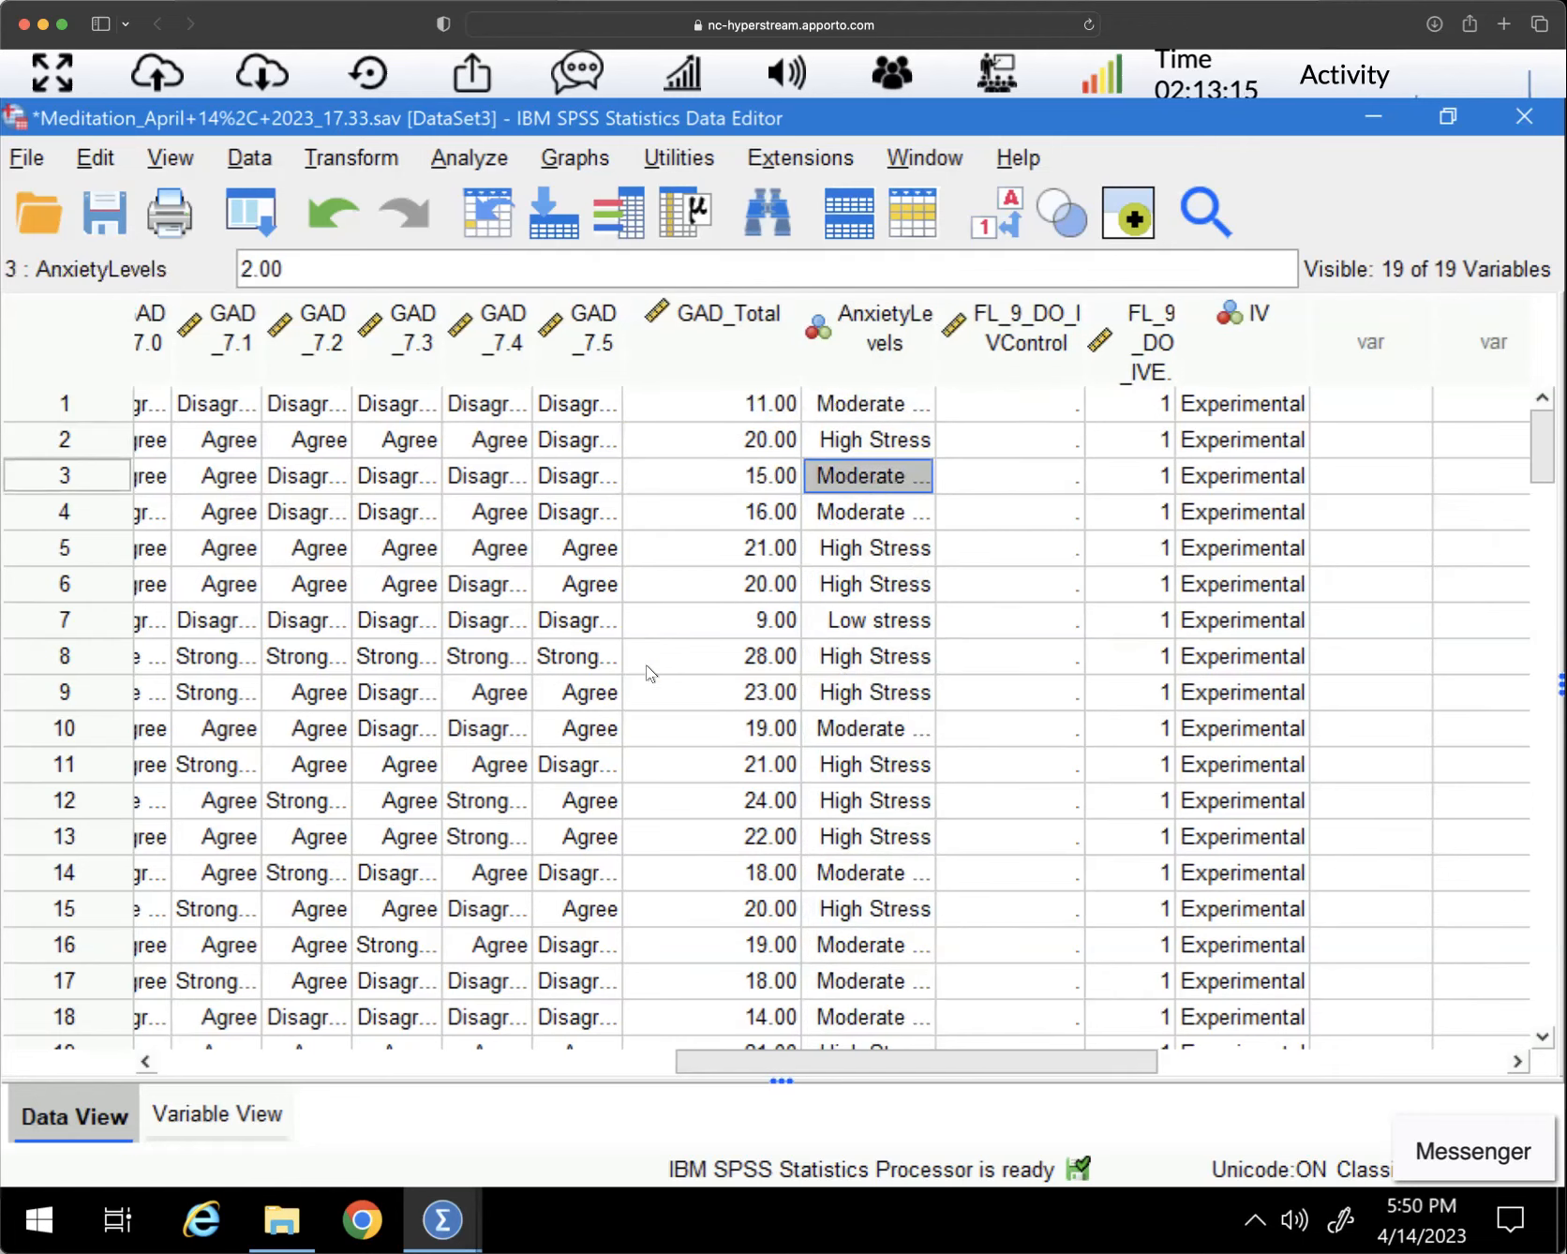
pyautogui.moveTo(938, 357); pyautogui.dragTo(998, 356)
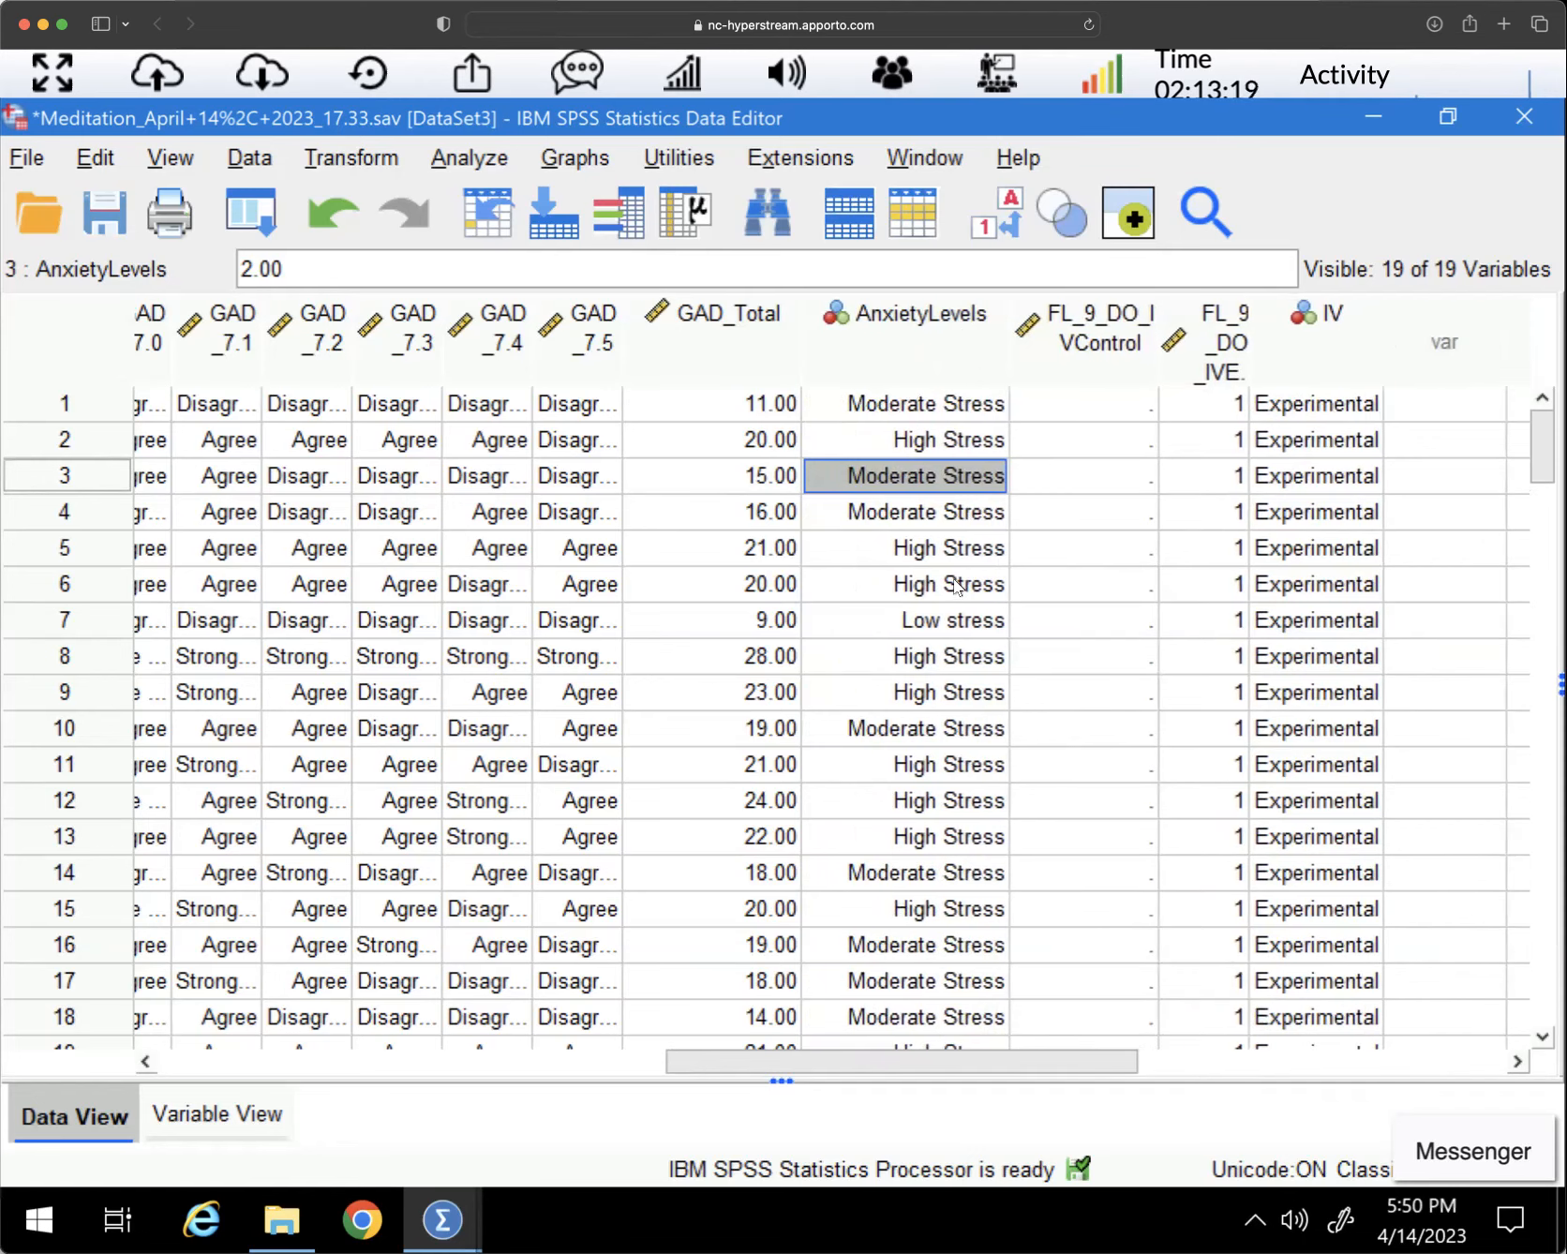